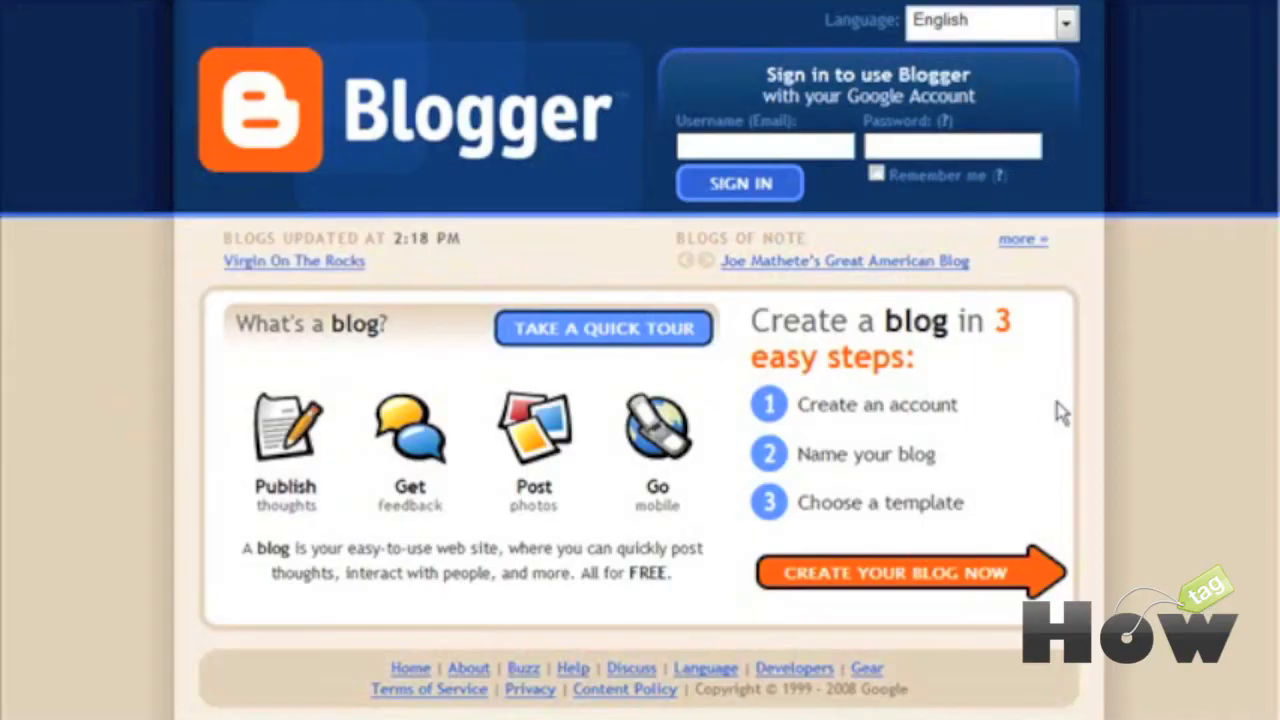
# Step: Start creating a new blog from the Blogger home page to reach the Google account form
pyautogui.click(905, 585)
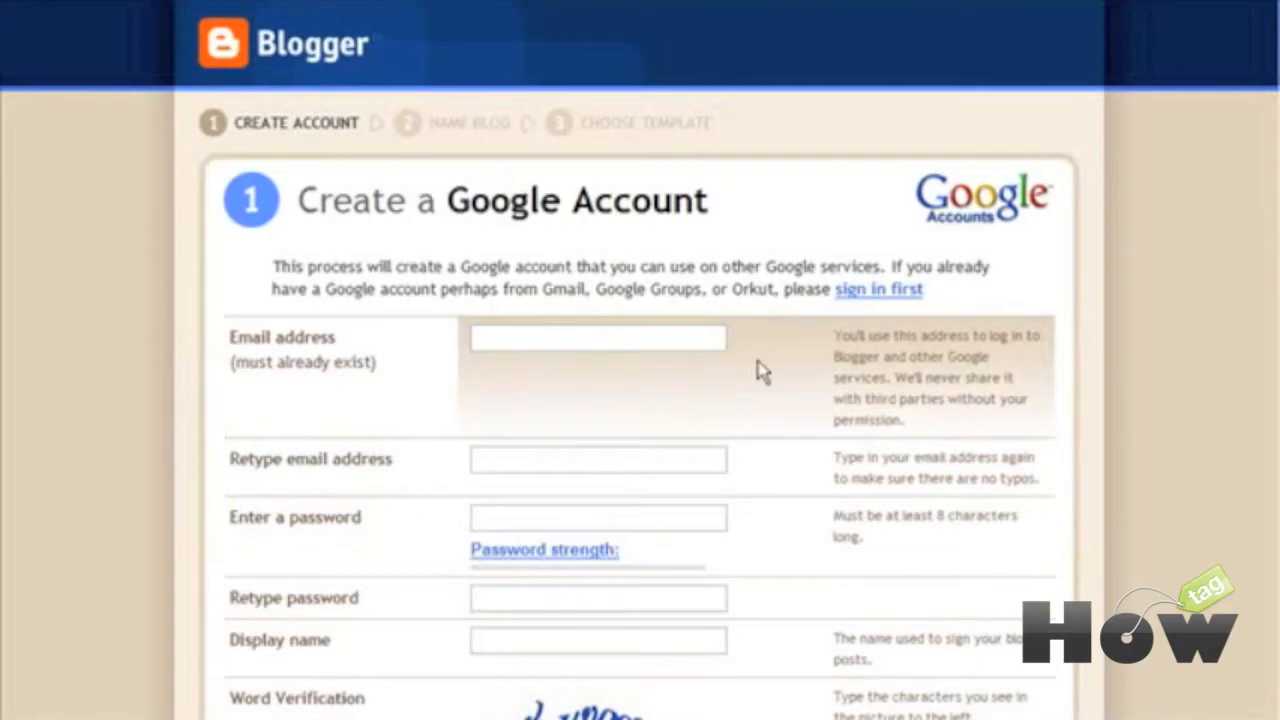
# Step: Complete the Google account sign-up form and continue to the Name your blog step
pyautogui.scroll(-3, 781, 371)
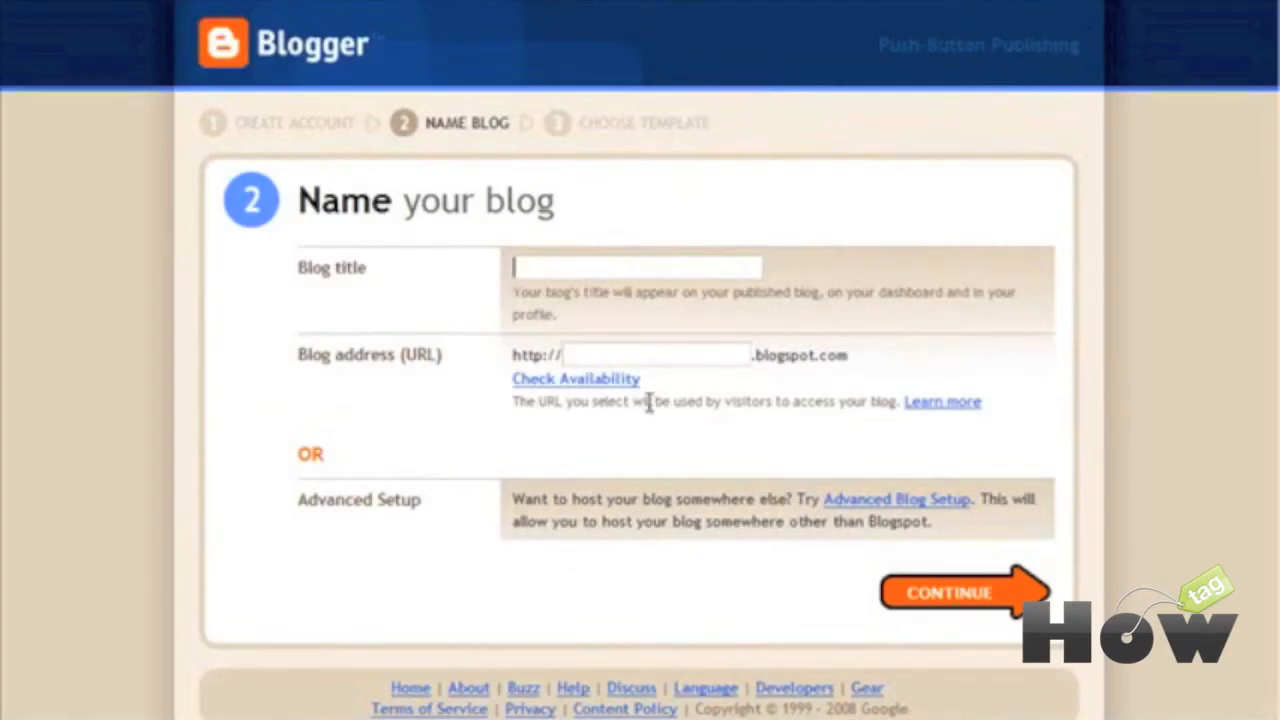
# Step: Title the blog 'How To Create Niche Sites' at the available niche-site-monthly.blogspot.com address
pyautogui.write('How To Create Niche Sites')
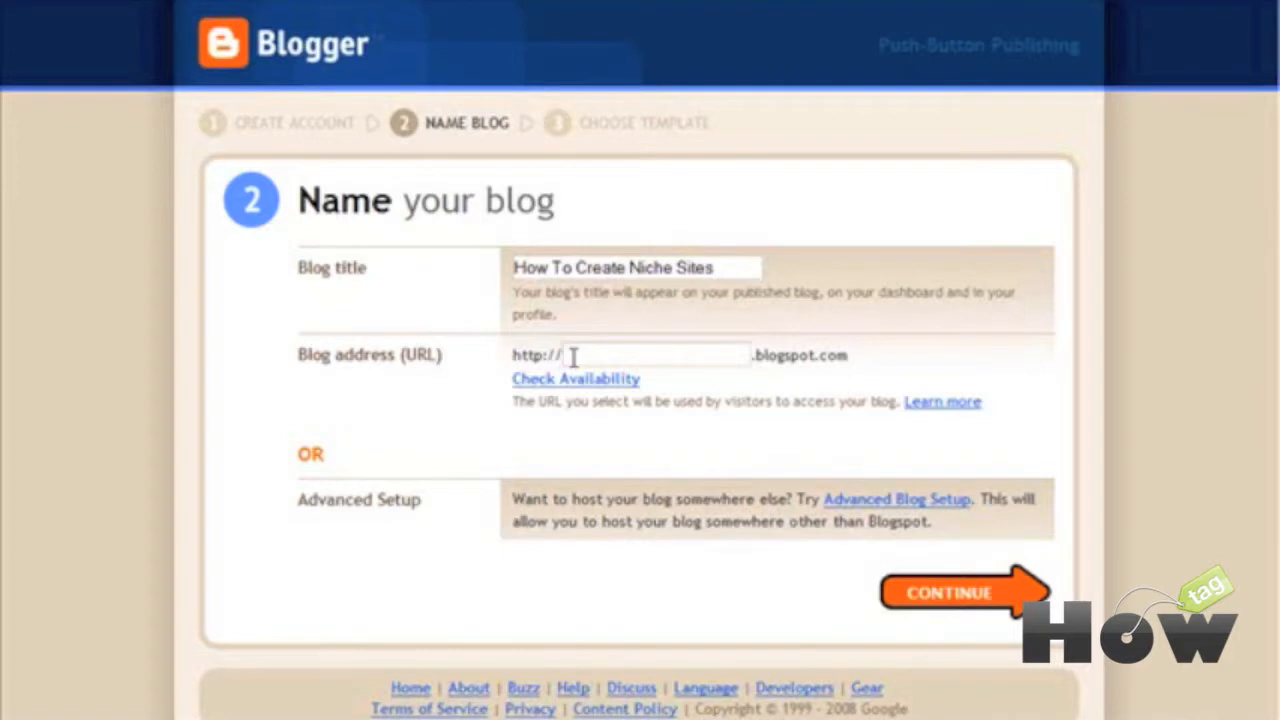
pyautogui.click(573, 357)
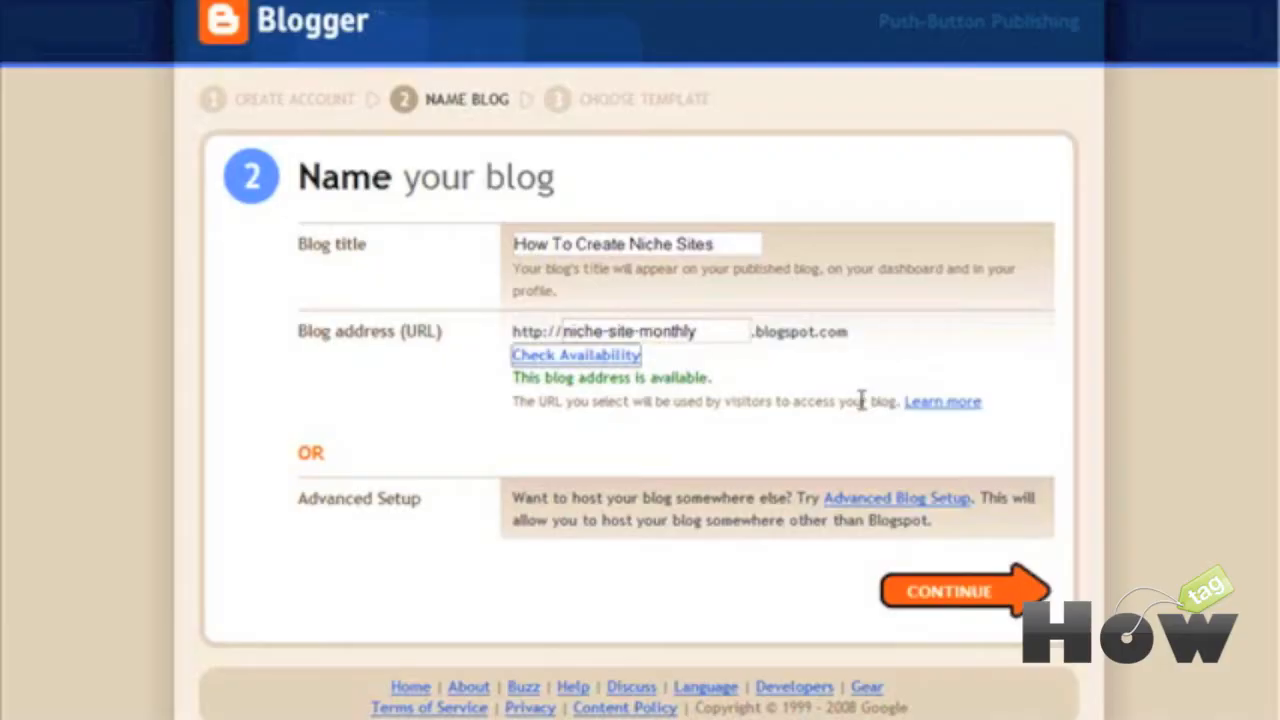
pyautogui.scroll(-1, 857, 400)
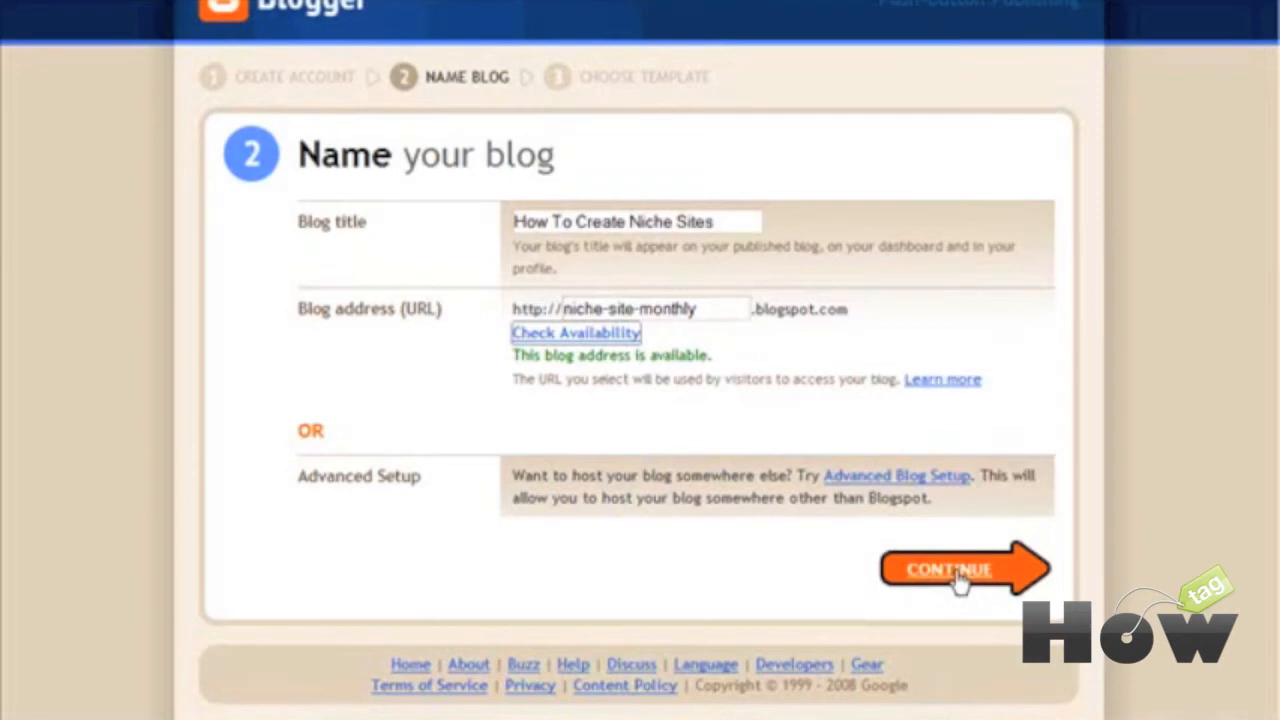
pyautogui.click(955, 580)
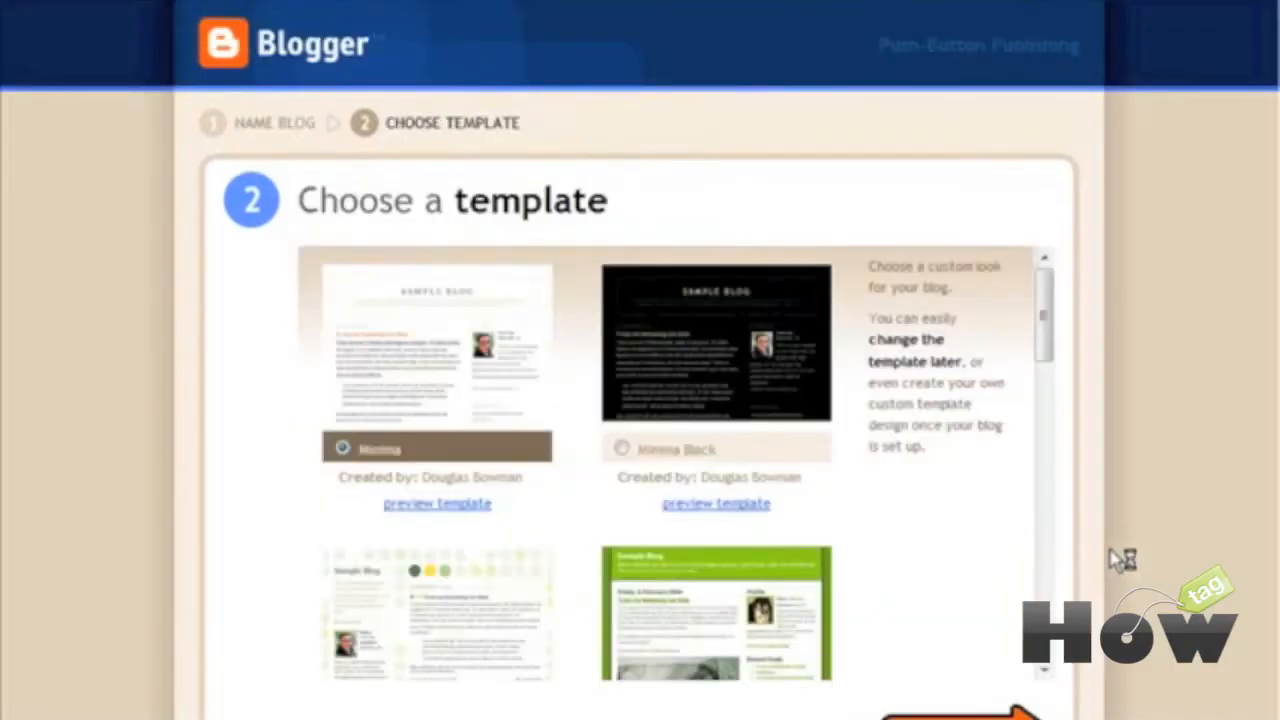
# Step: Pick the Sand Dollar template and create the blog
pyautogui.scroll(-1, 1115, 560)
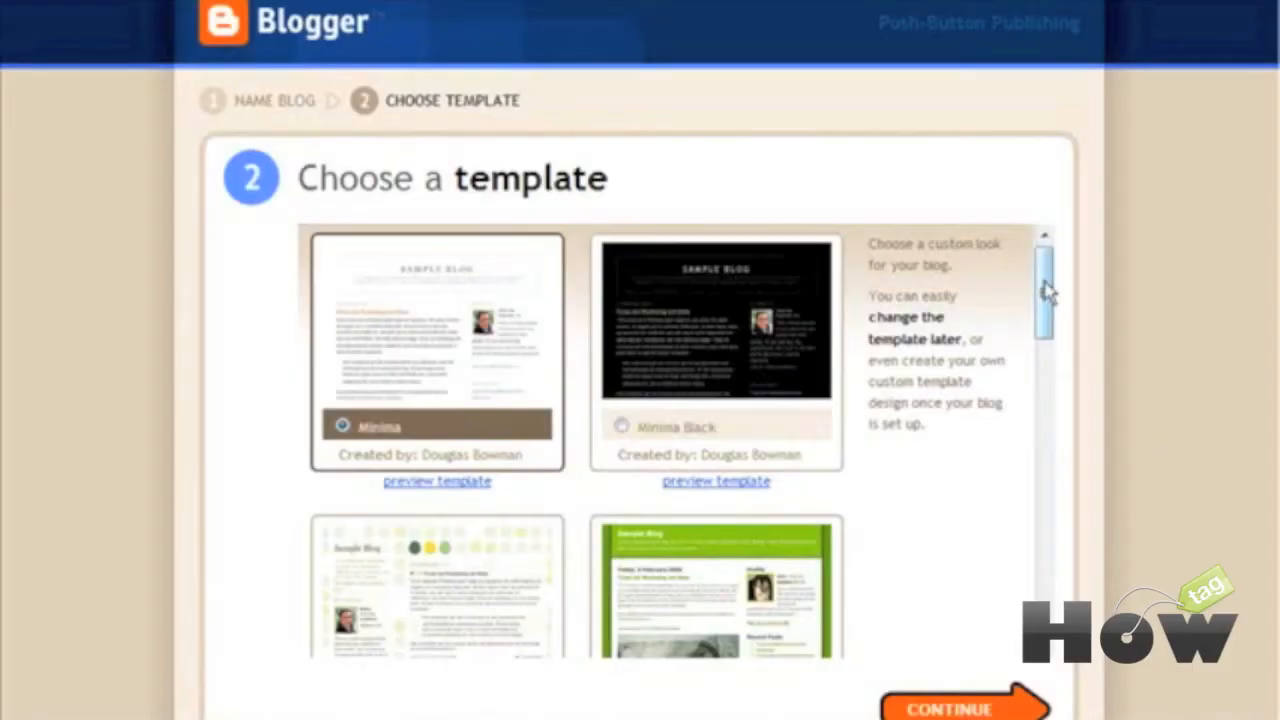
pyautogui.moveTo(1046, 286); pyautogui.dragTo(1040, 575)
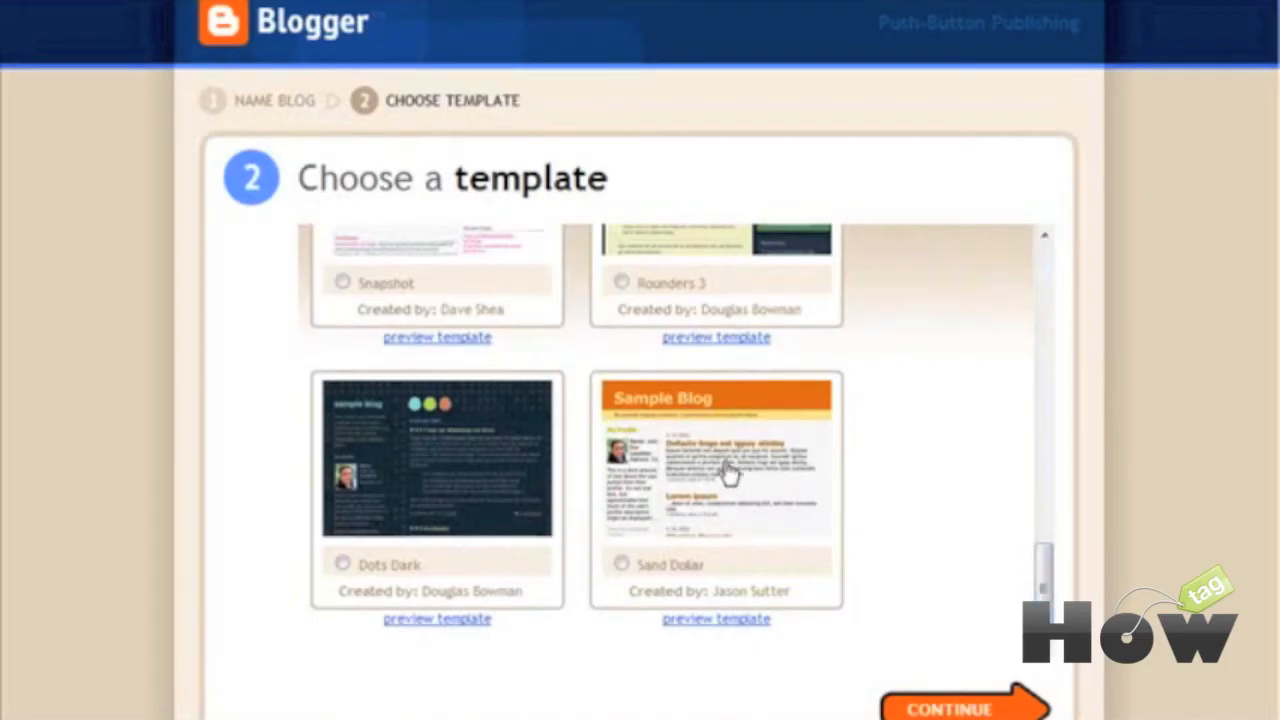
pyautogui.scroll(1, 730, 472)
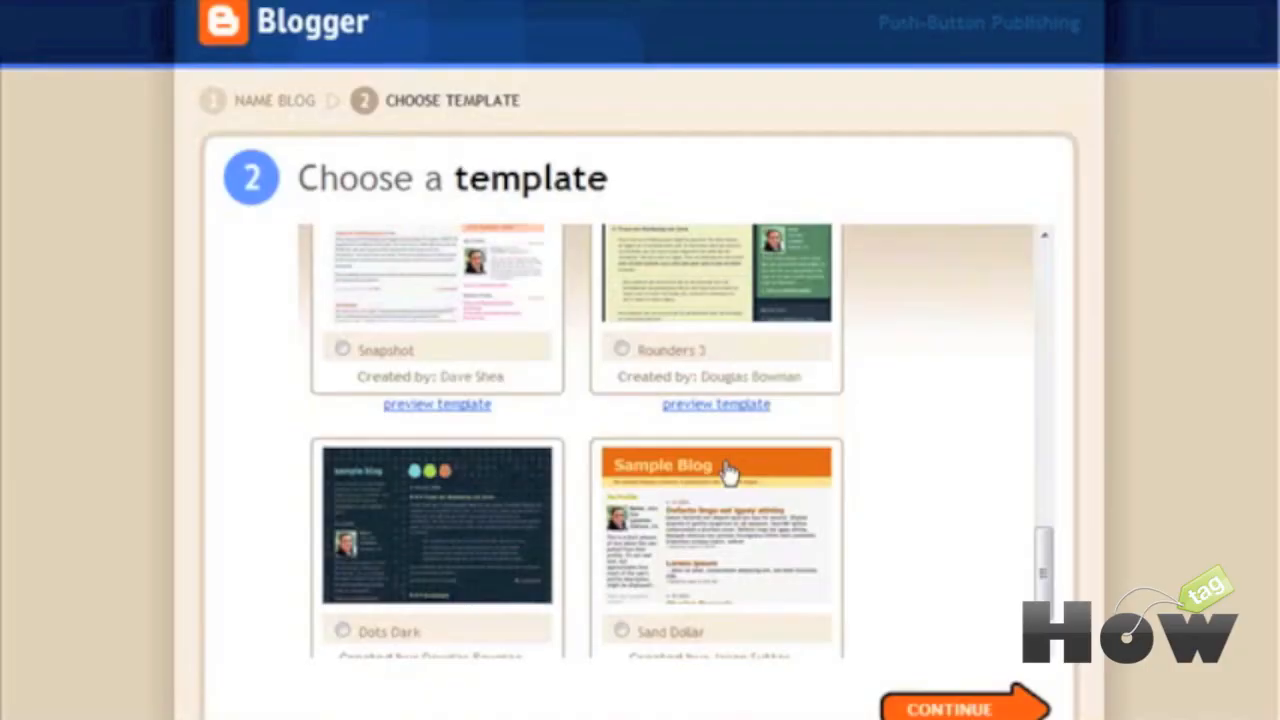
pyautogui.click(728, 472)
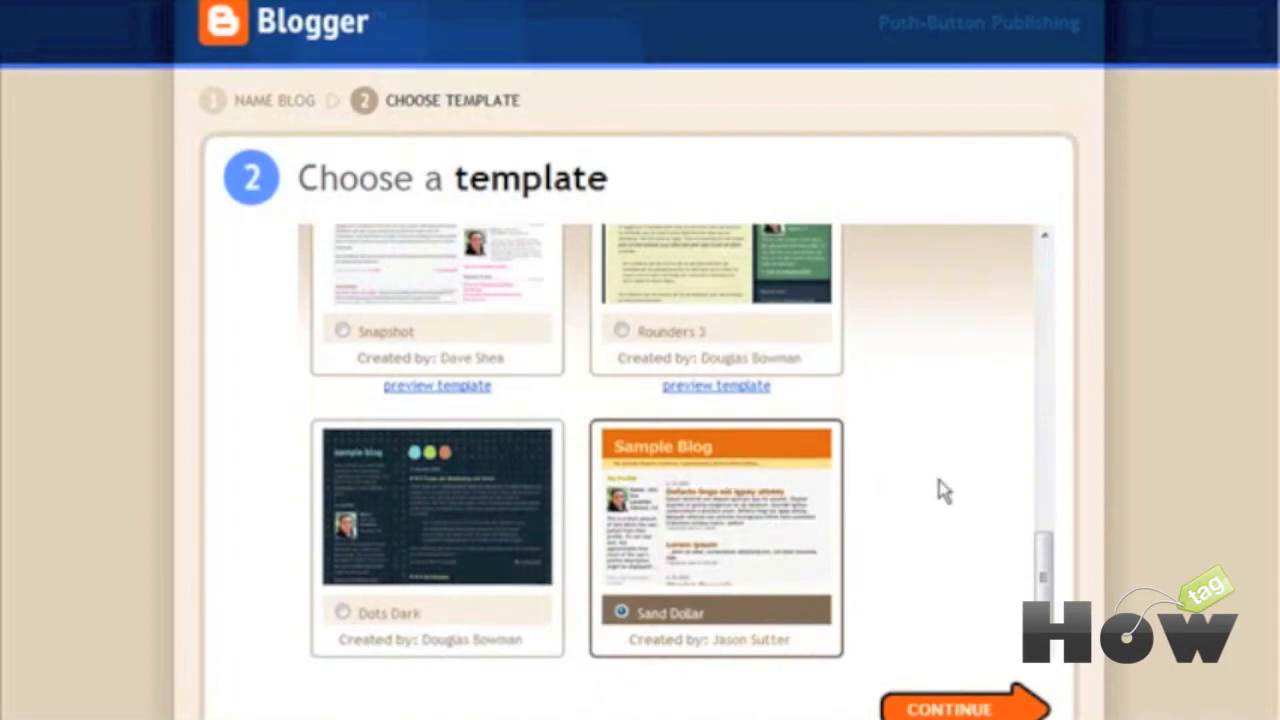
pyautogui.scroll(-3, 940, 490)
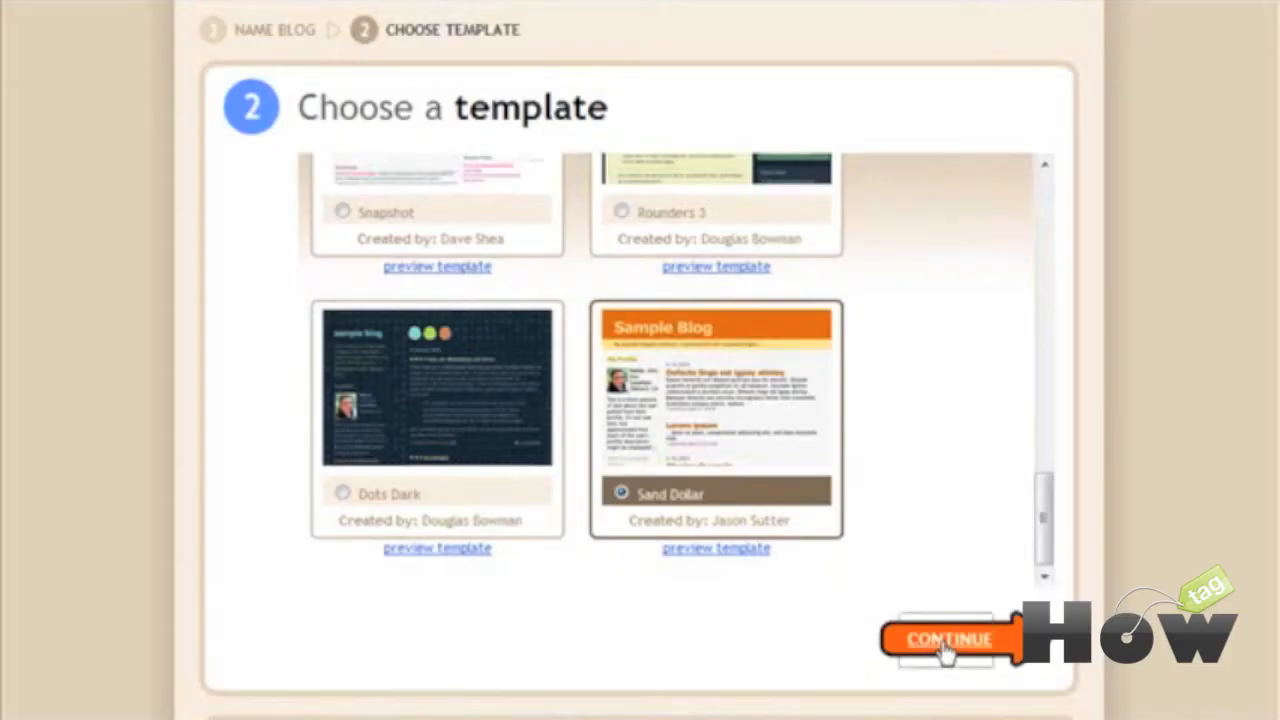
pyautogui.click(957, 632)
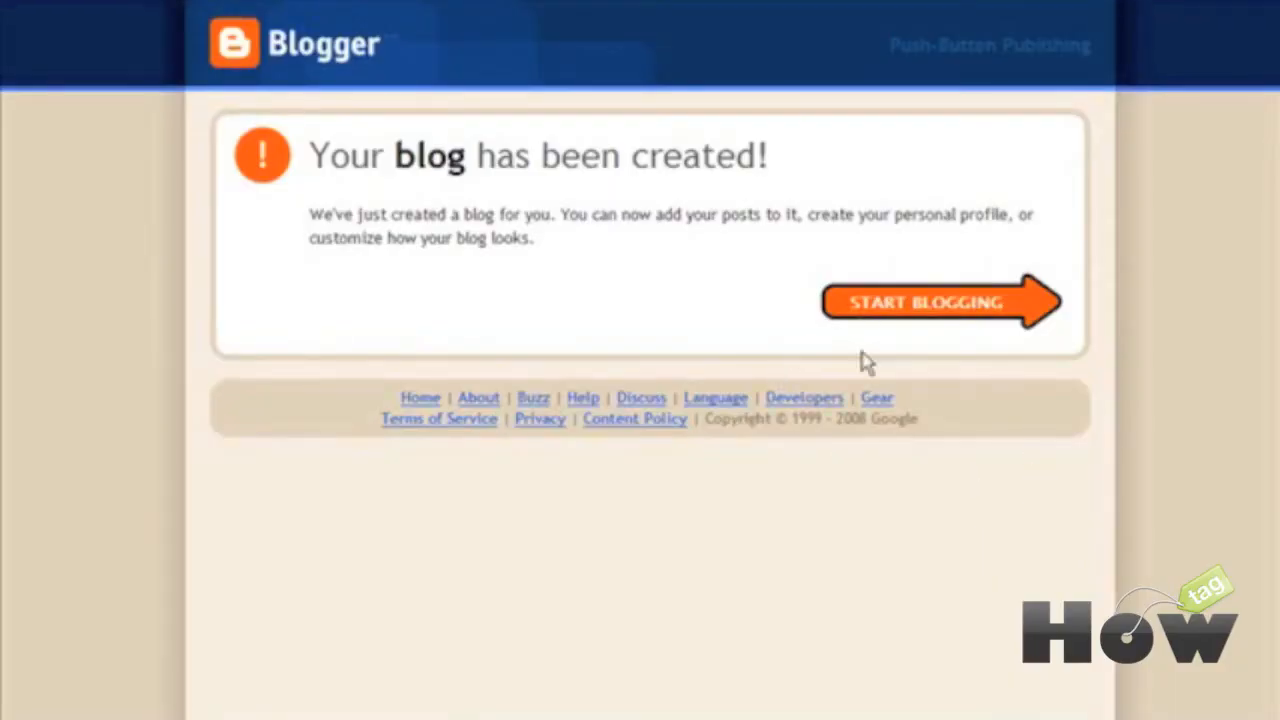
# Step: Open the post editor for How To Create Niche Sites with Start Blogging
pyautogui.click(908, 310)
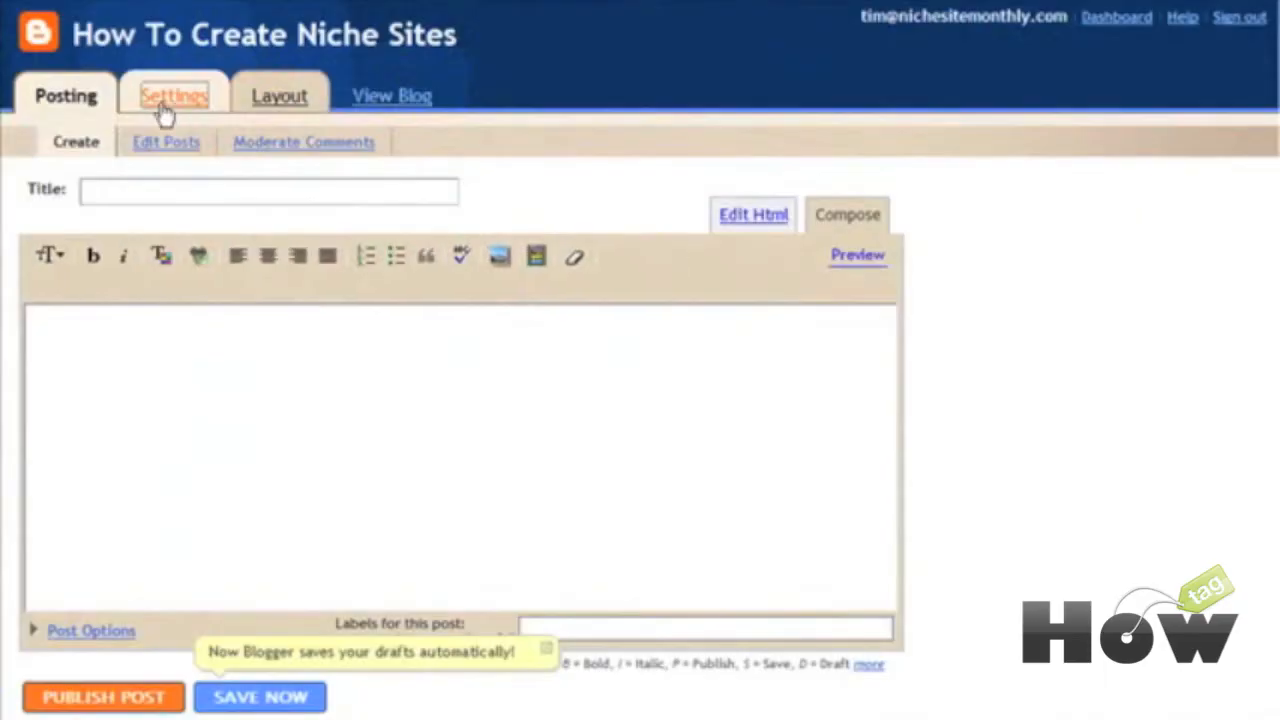
# Step: Paste a description paragraph into the blog's basic Settings
pyautogui.click(165, 108)
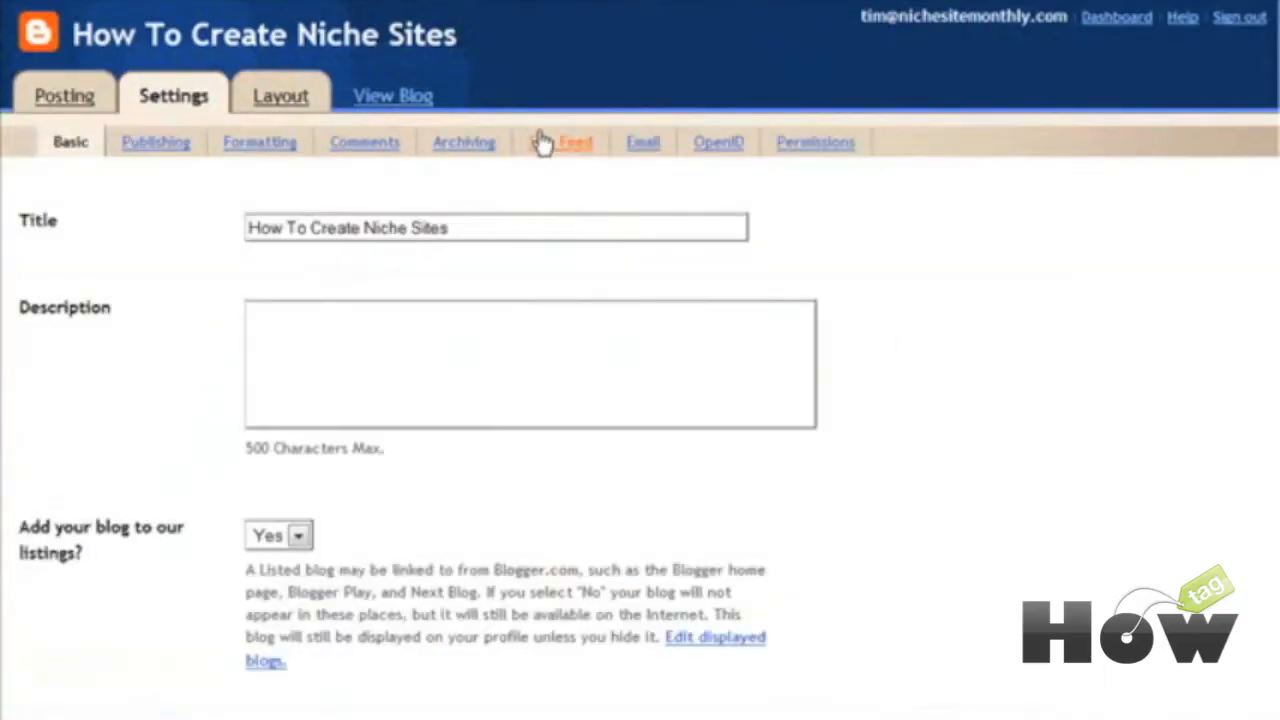
pyautogui.scroll(-1, 772, 148)
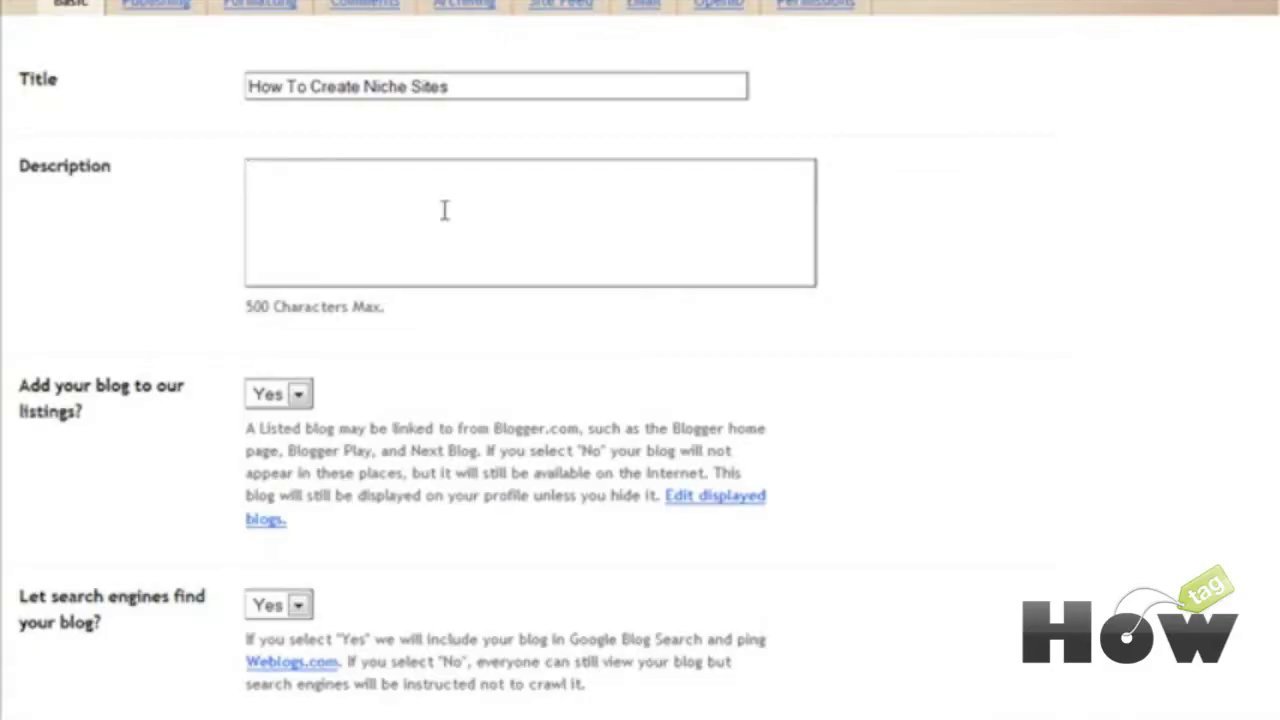
pyautogui.write('Niche Site Monthly is a new concept in membership sites. What is new about it? It is free to join. It is a membership site with no monthly fee which provides a niche site every month. You just pick the plr articles and site templates you want and add them to your shopping cart. No pressure to buy and no monthly fees.')
pyautogui.scroll(-3, 270, 170)
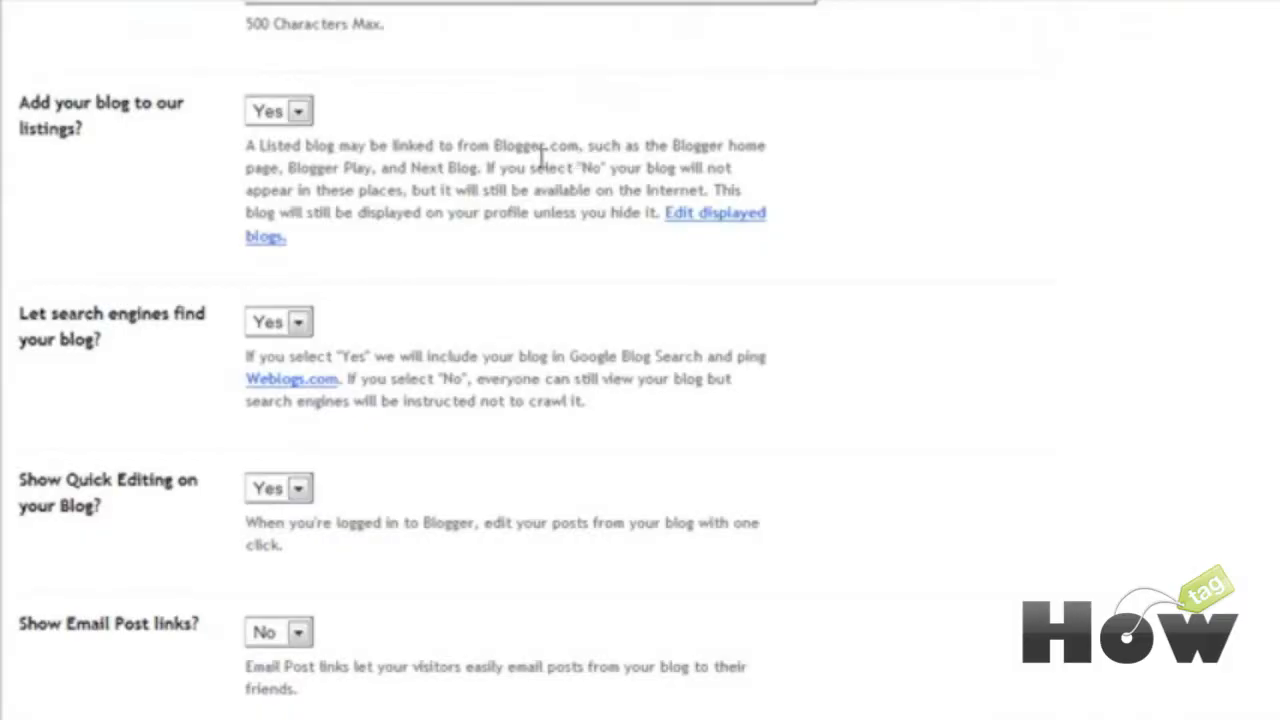
# Step: Keep the blog listed on Blogger and visible to search engines
pyautogui.click(299, 111)
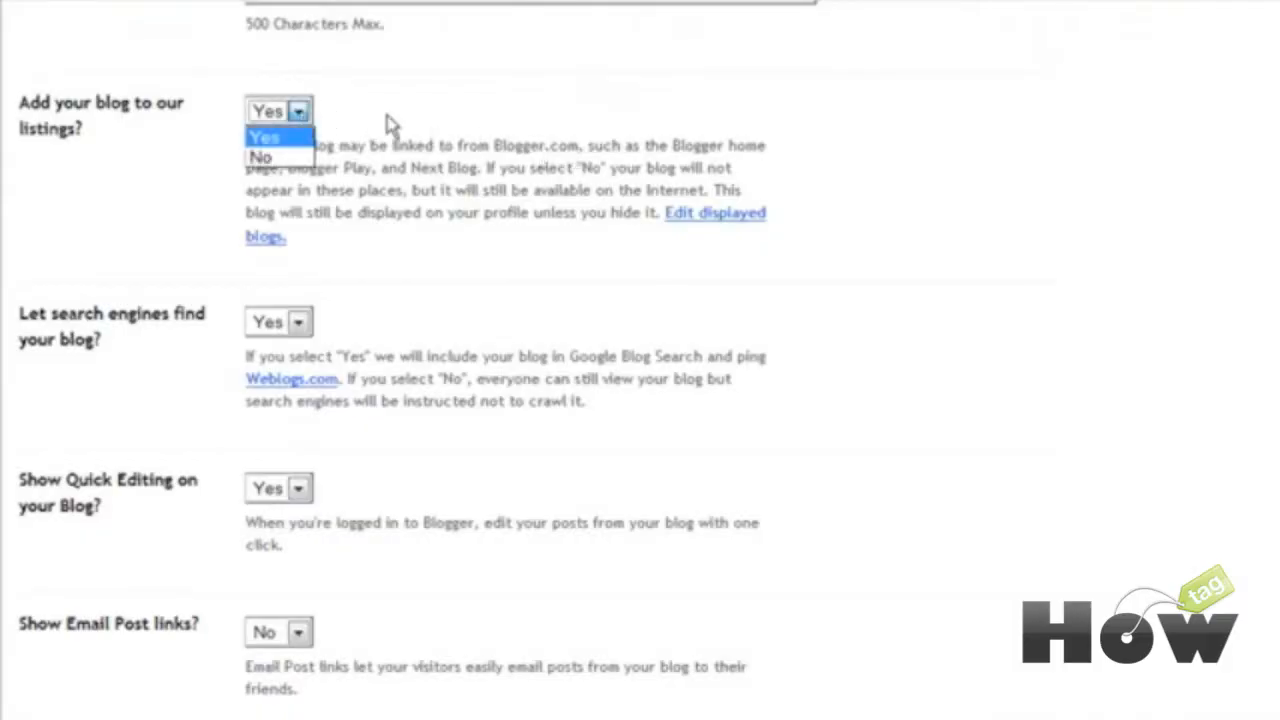
pyautogui.click(464, 128)
pyautogui.scroll(-4, 520, 214)
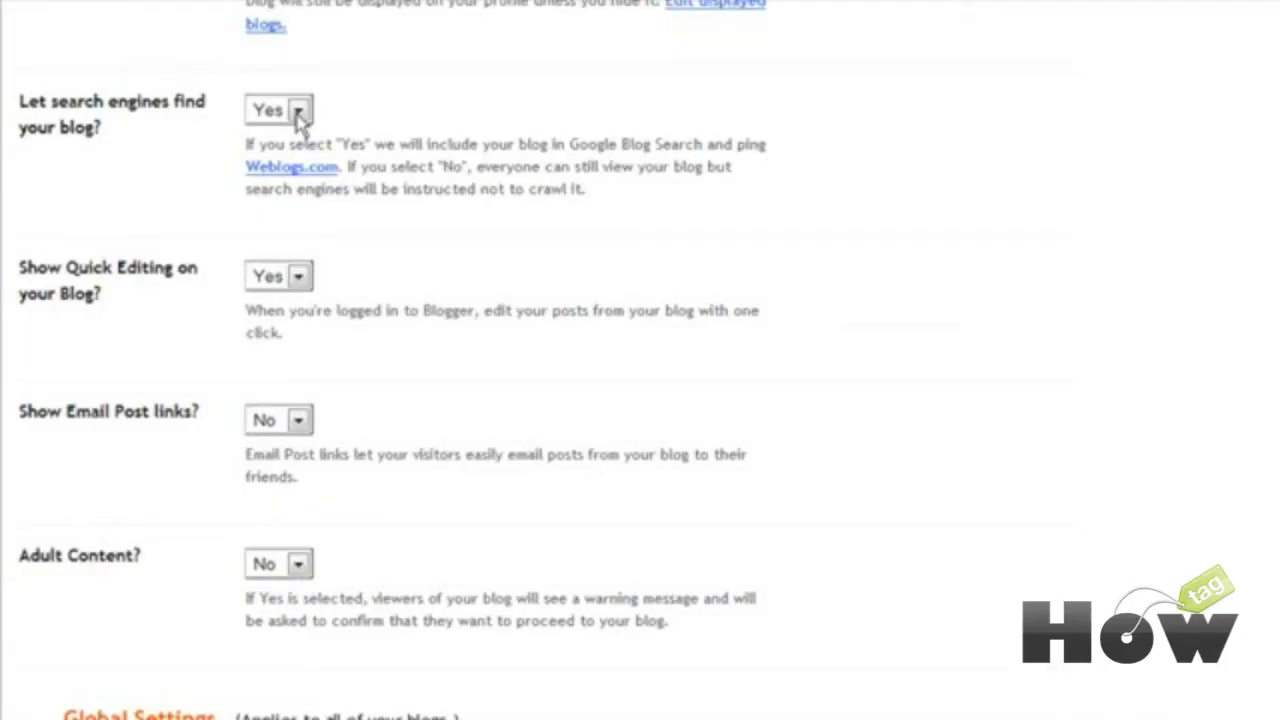
pyautogui.click(298, 112)
pyautogui.scroll(-3, 671, 165)
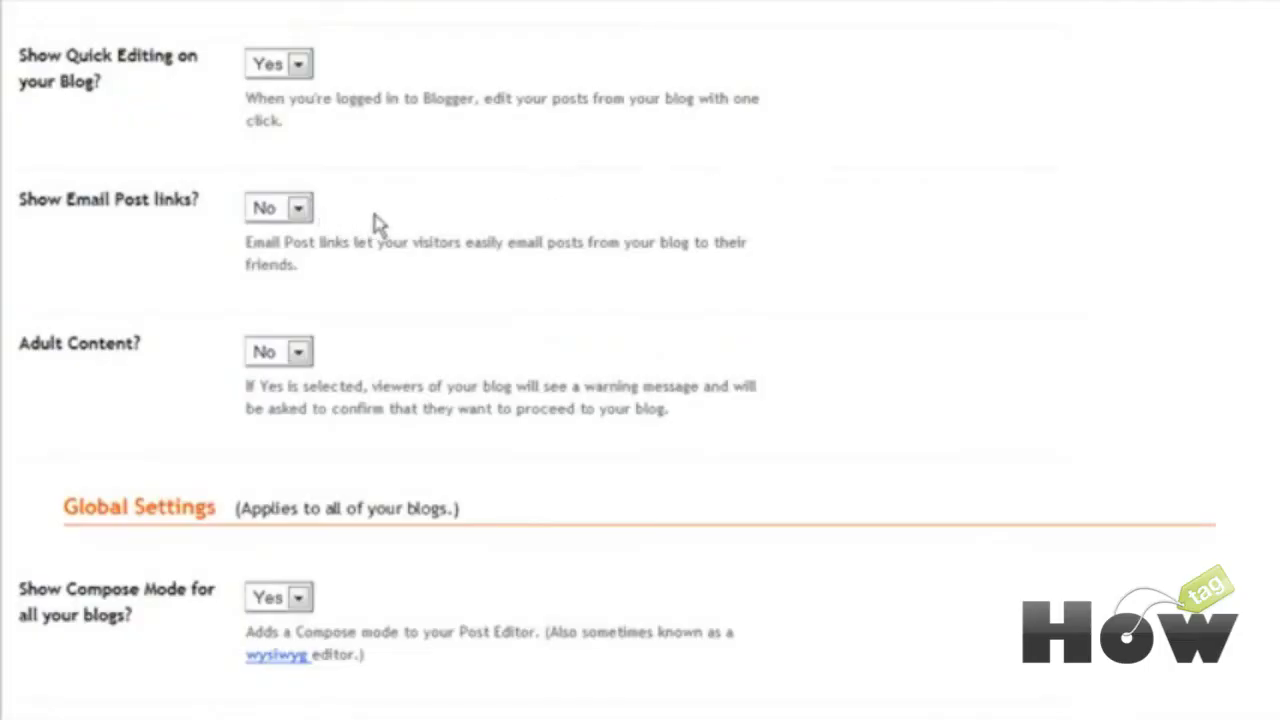
pyautogui.click(298, 207)
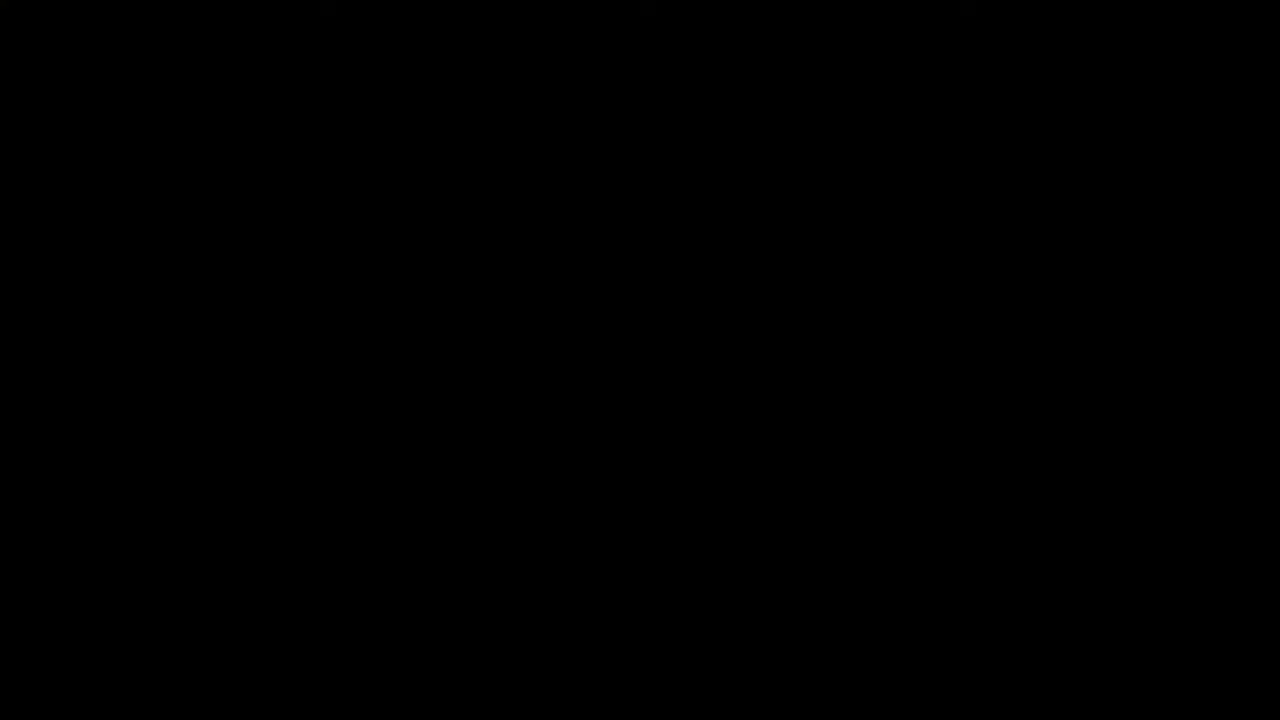
# Step: Set Show Email Post links to Yes, keep Compose Mode on, and save the basic settings
pyautogui.click(289, 236)
pyautogui.scroll(-3, 520, 210)
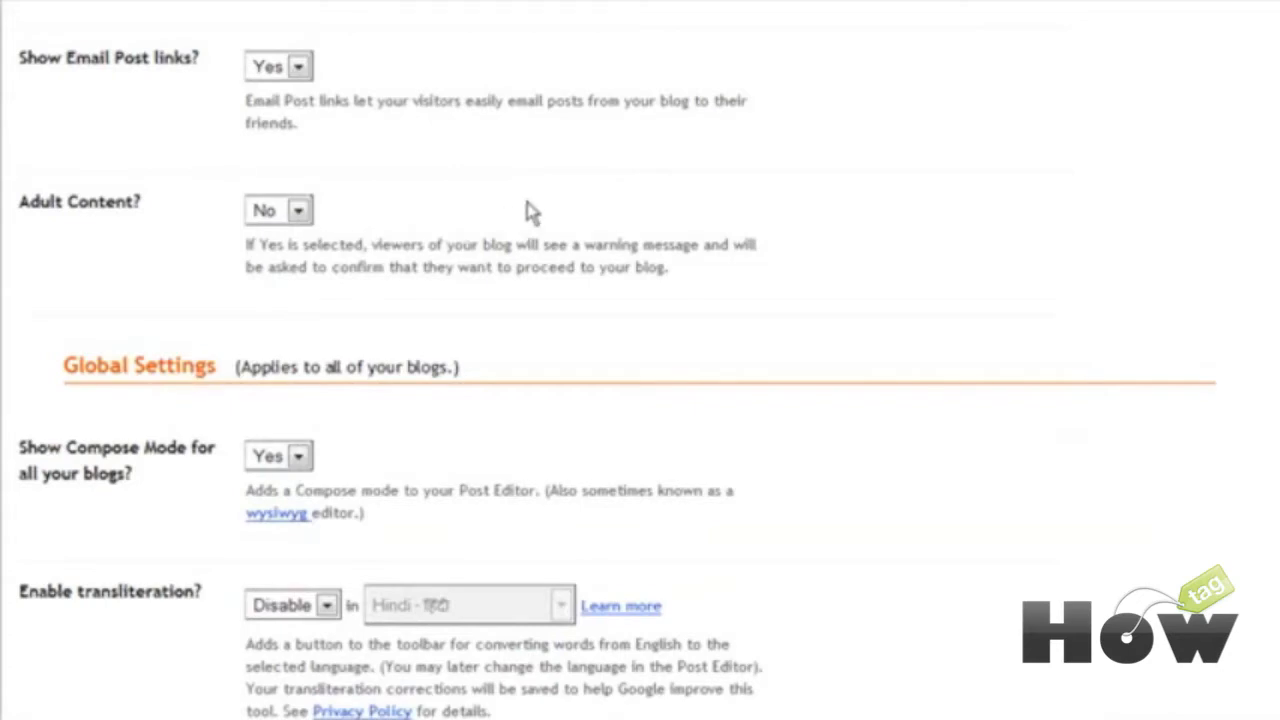
pyautogui.scroll(-7, 591, 209)
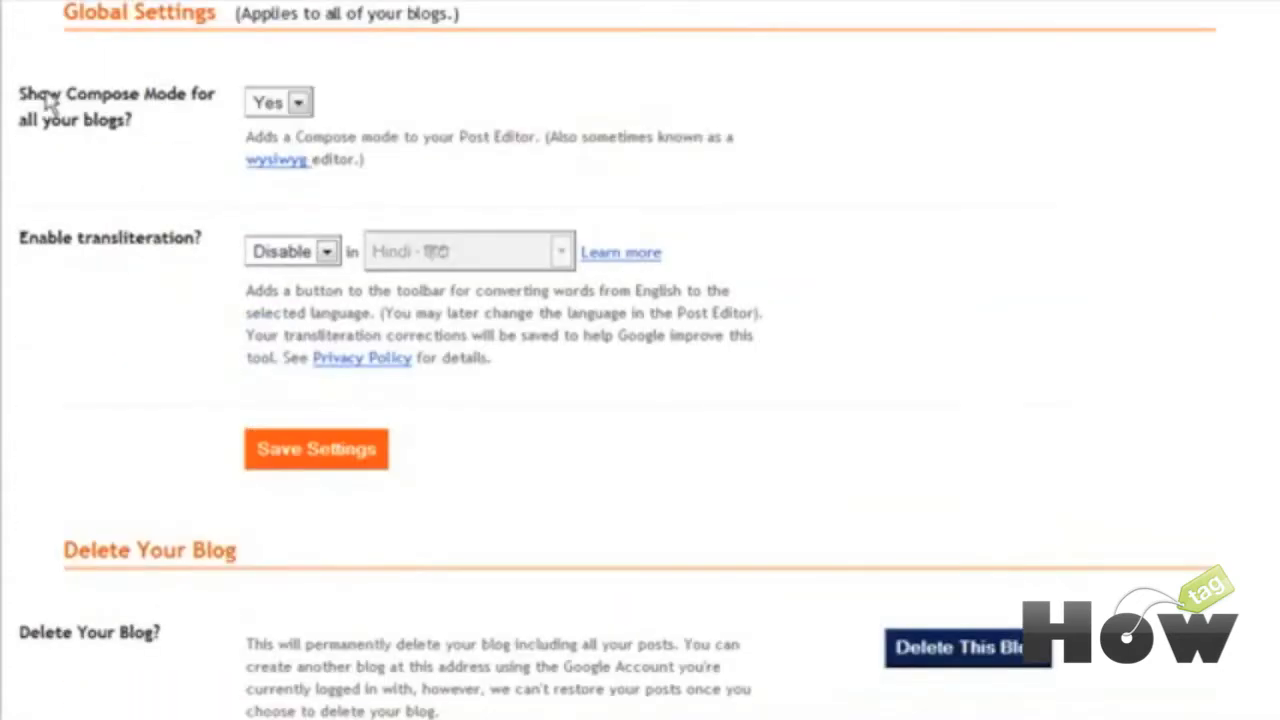
pyautogui.click(303, 106)
pyautogui.click(336, 112)
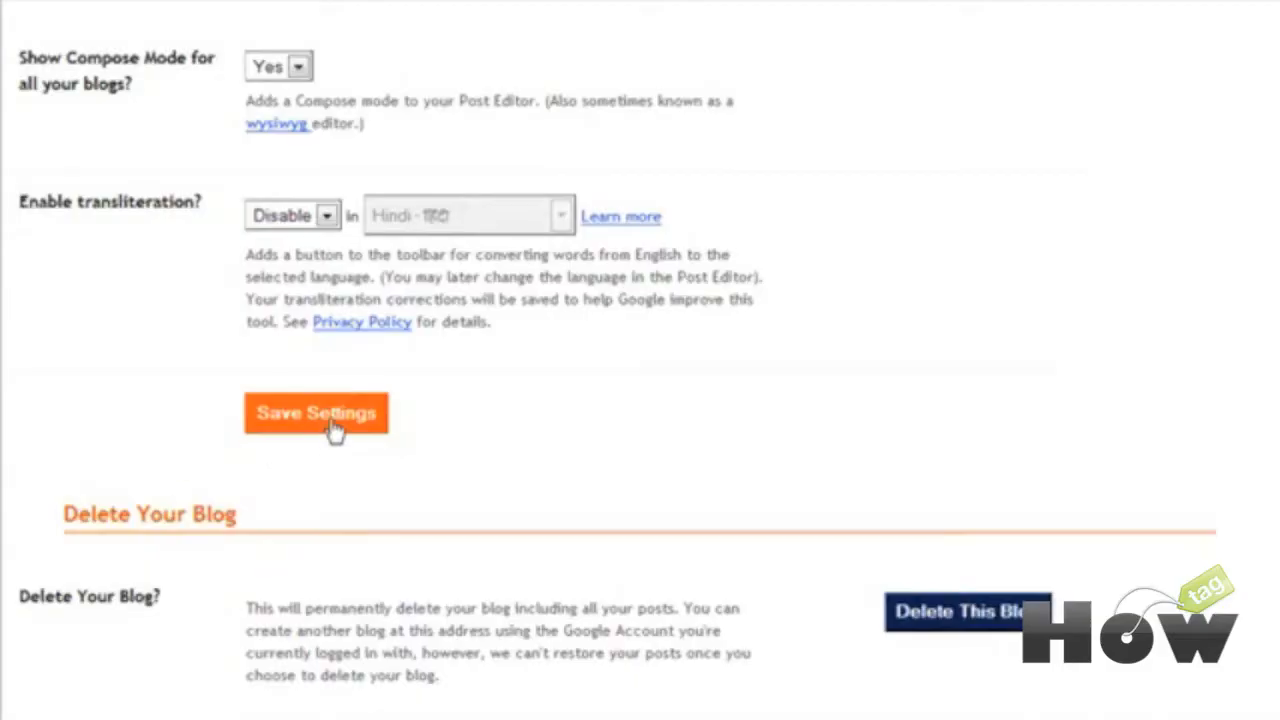
pyautogui.click(333, 428)
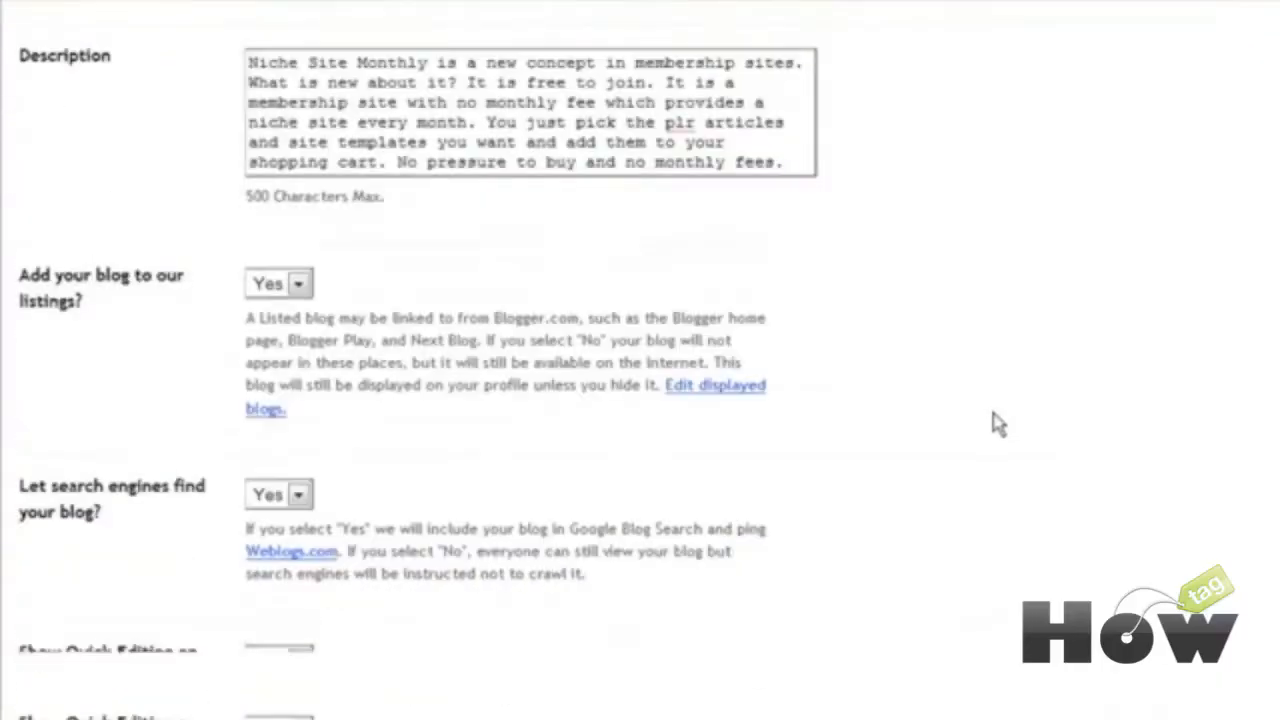
pyautogui.scroll(-10, 997, 423)
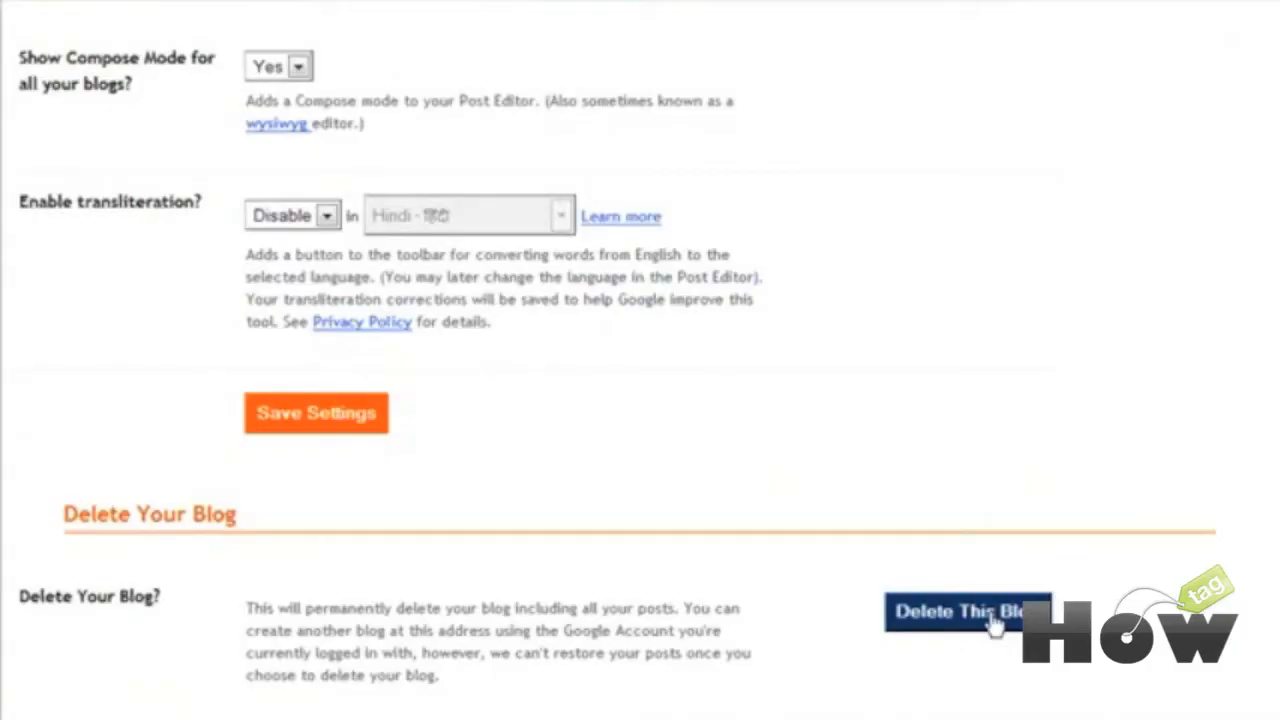
pyautogui.scroll(10, 990, 580)
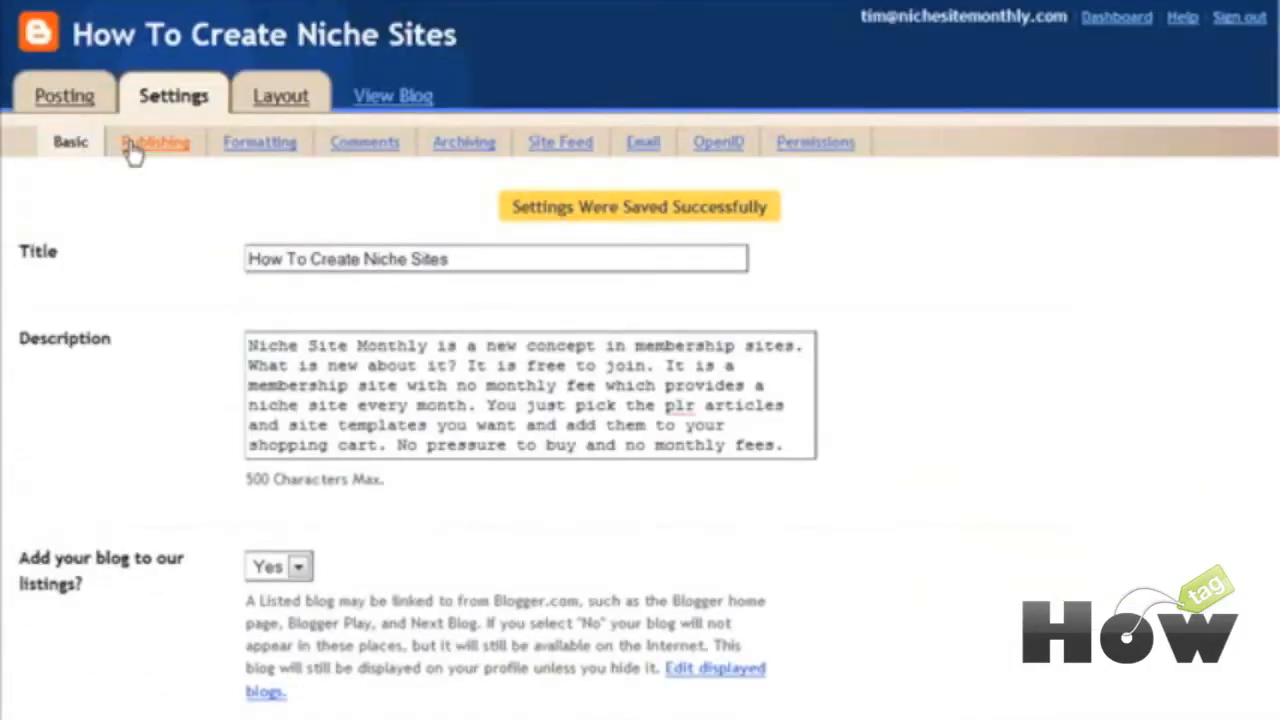
pyautogui.click(135, 150)
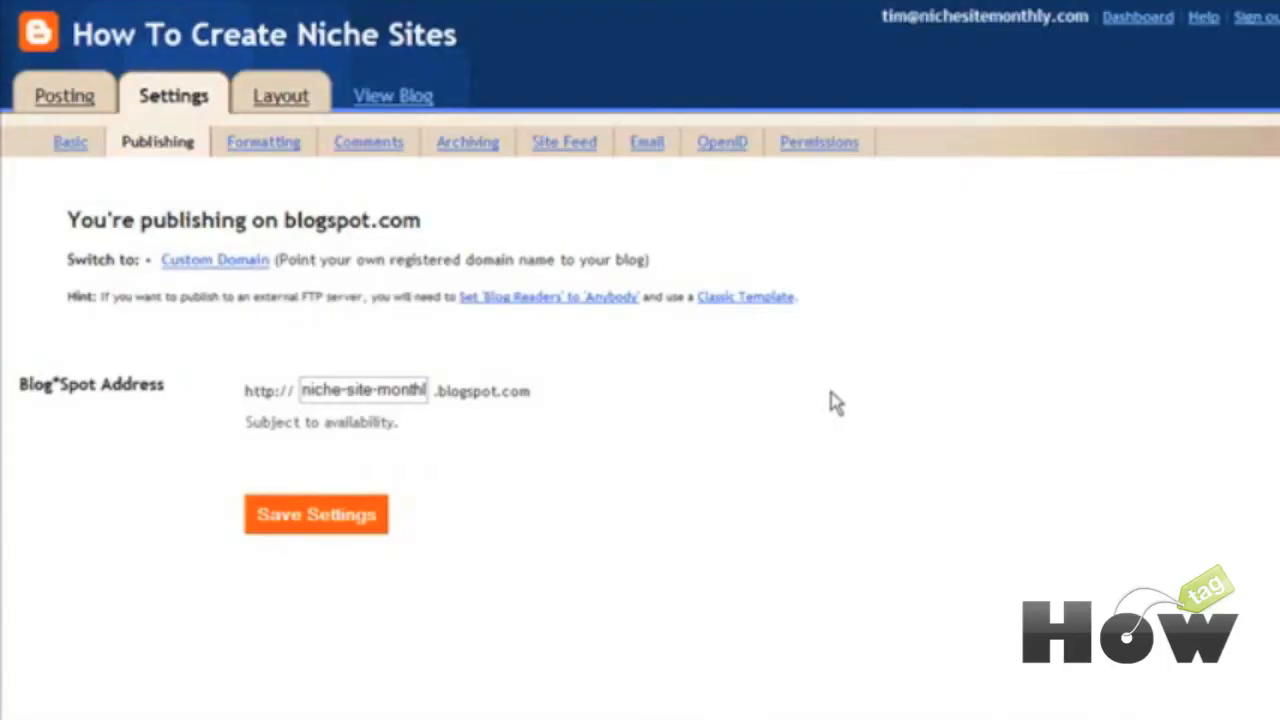
# Step: Keep the Formatting timestamp format at 1:49 PM
pyautogui.click(243, 141)
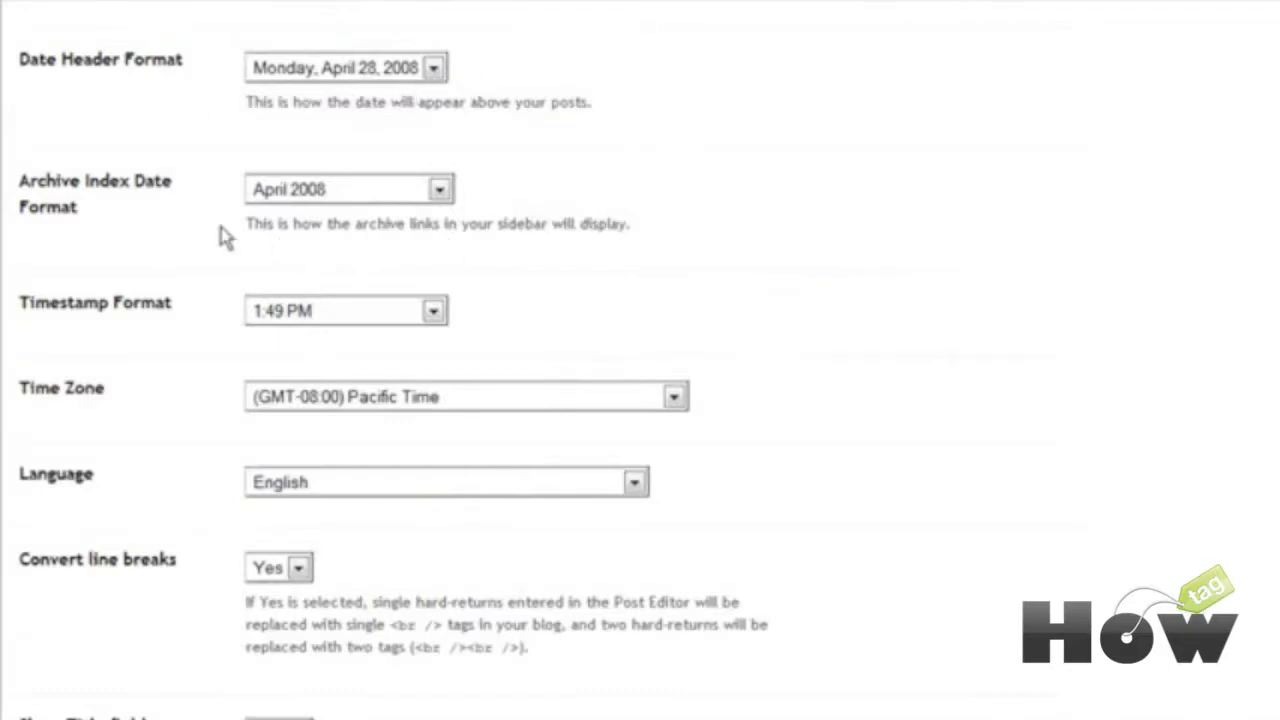
pyautogui.scroll(-1, 654, 216)
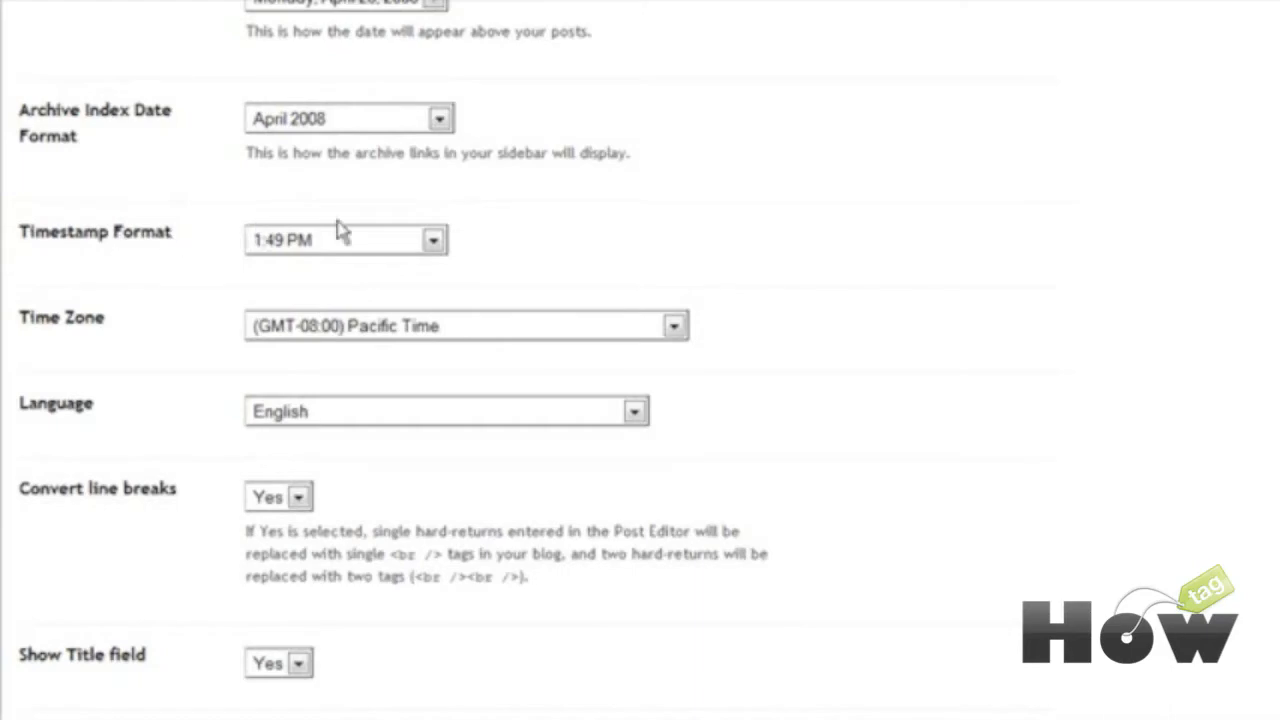
pyautogui.scroll(-1, 495, 210)
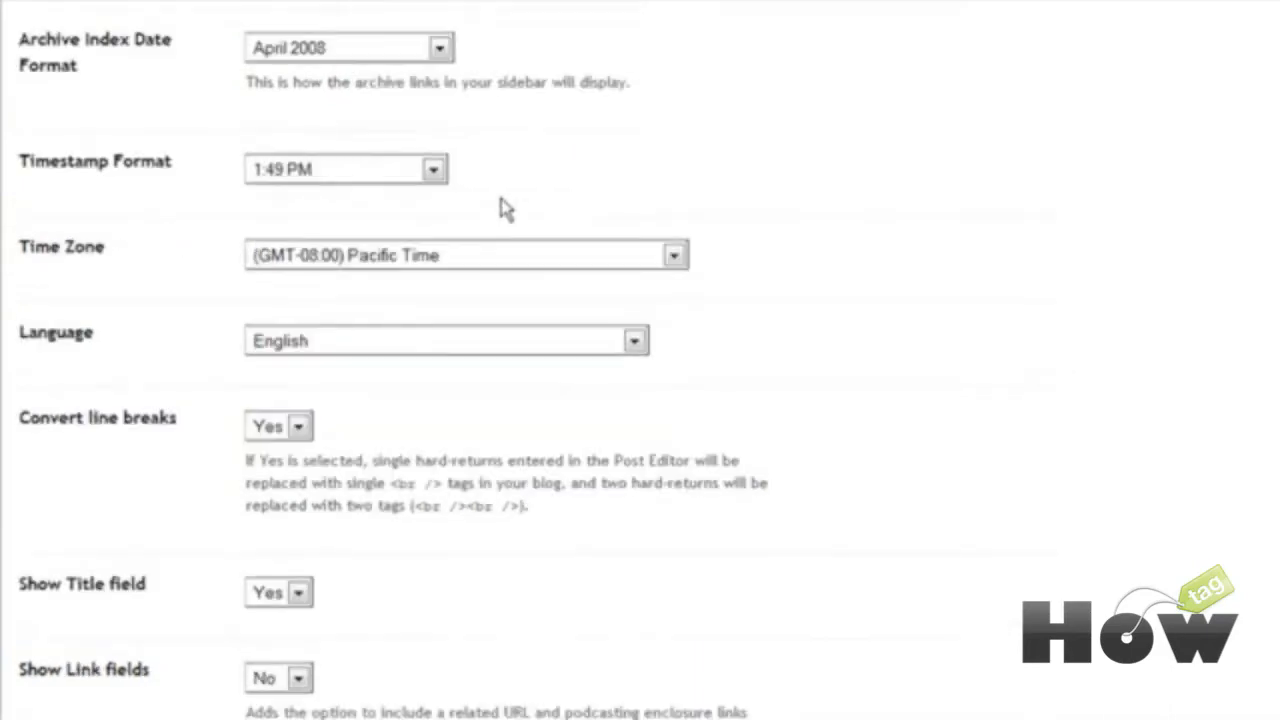
pyautogui.click(428, 178)
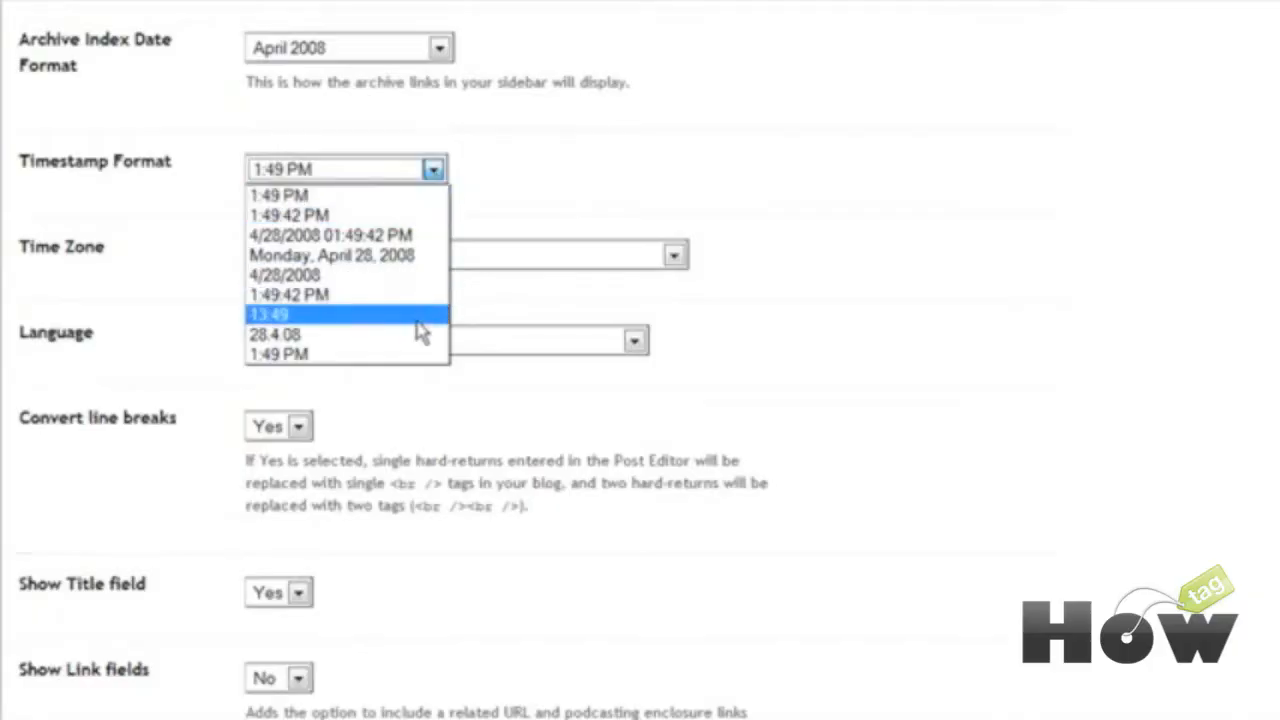
pyautogui.click(585, 181)
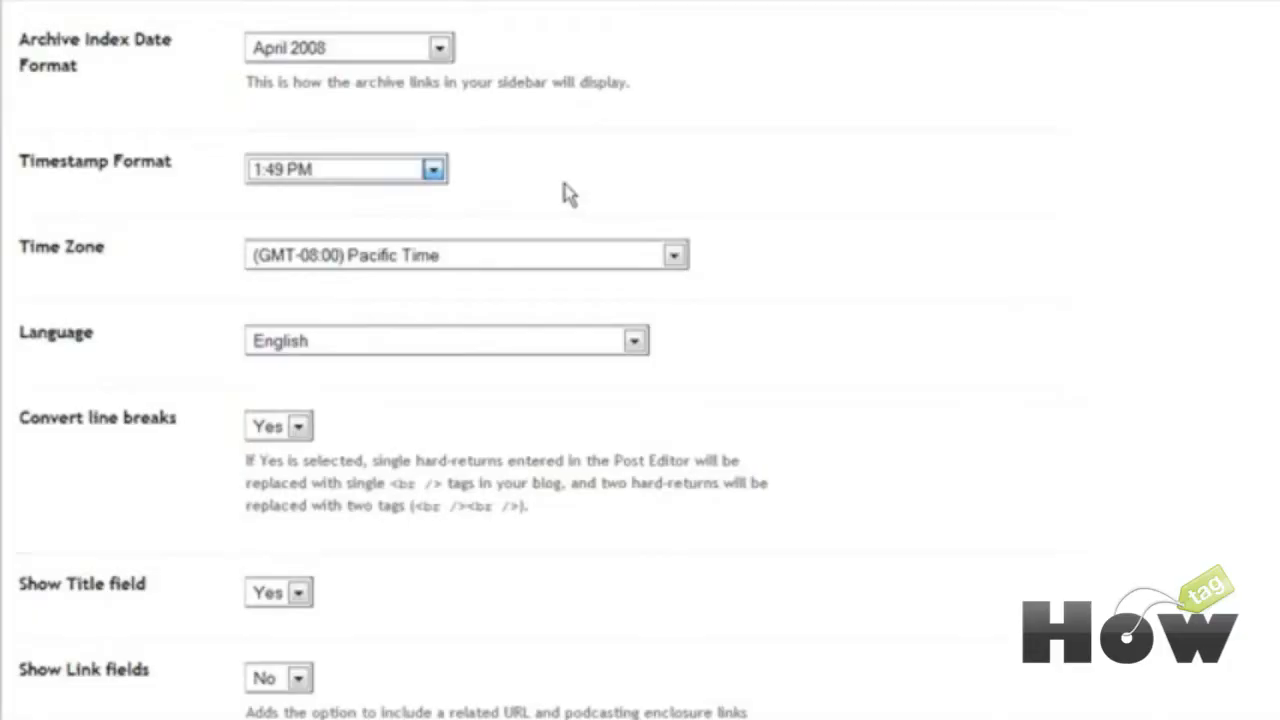
# Step: Set the time zone to (GMT-06:00) Central Time
pyautogui.scroll(-1, 555, 198)
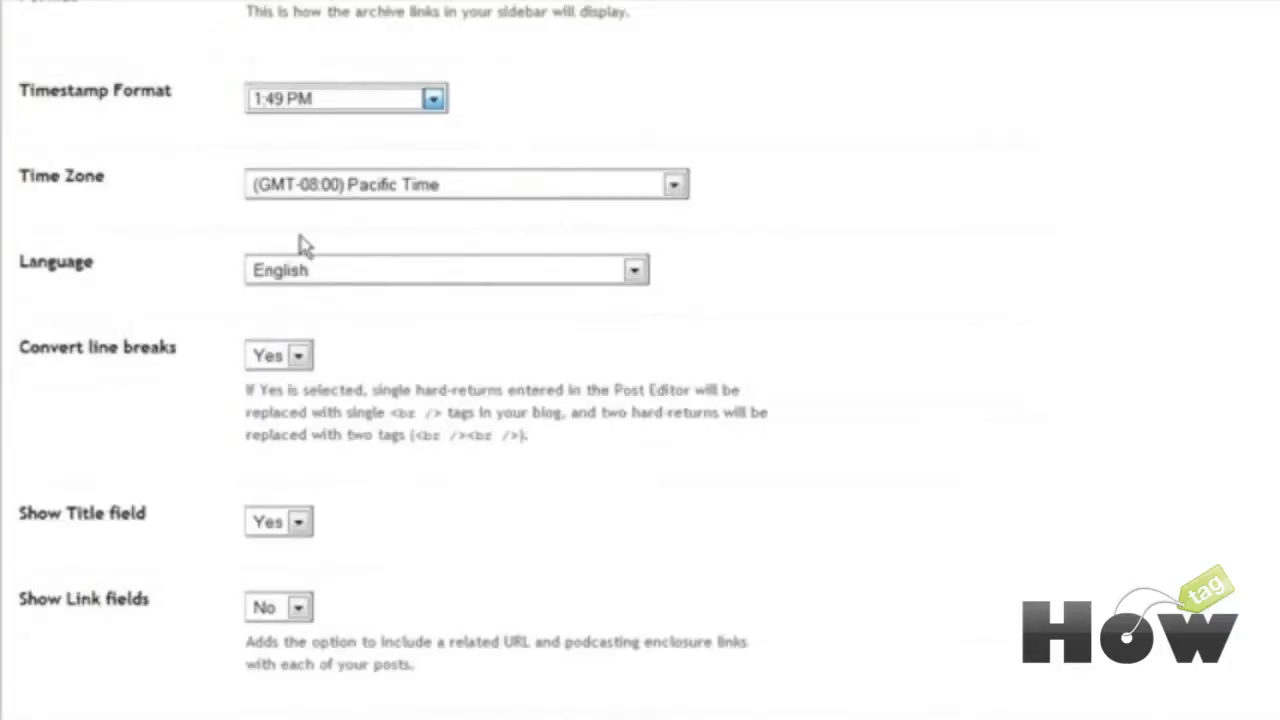
pyautogui.click(371, 186)
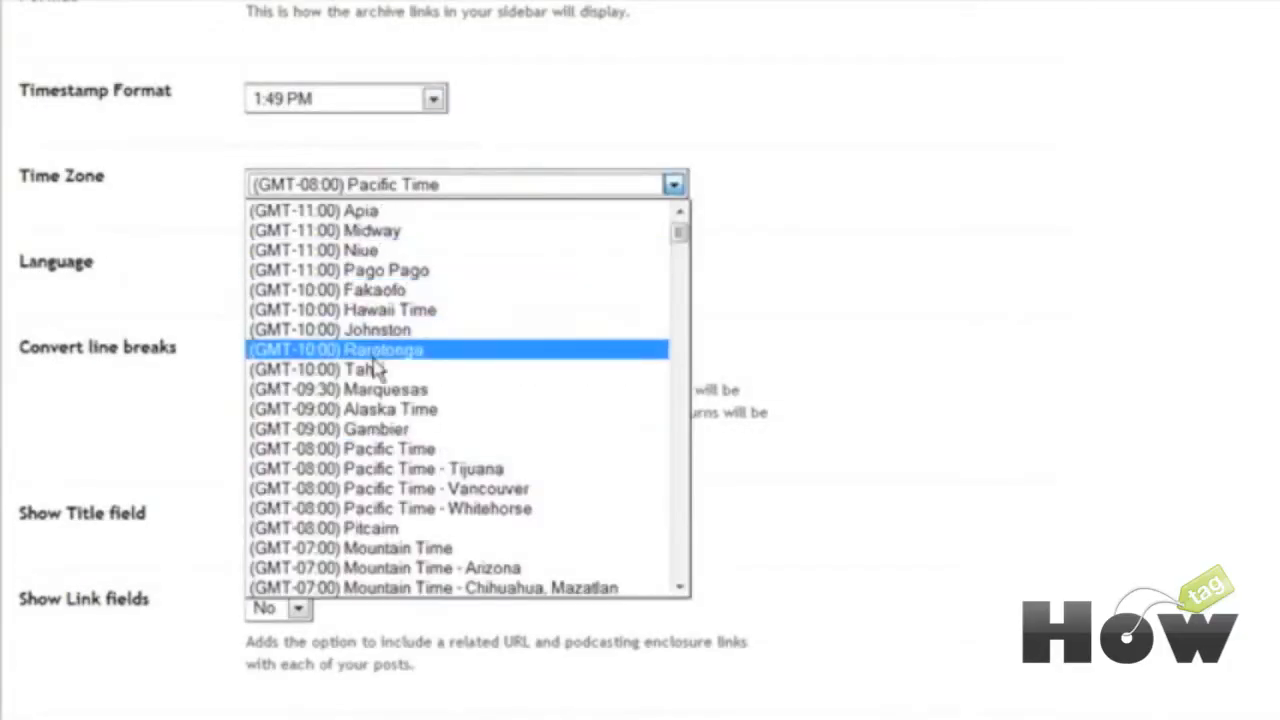
pyautogui.scroll(-3, 445, 430)
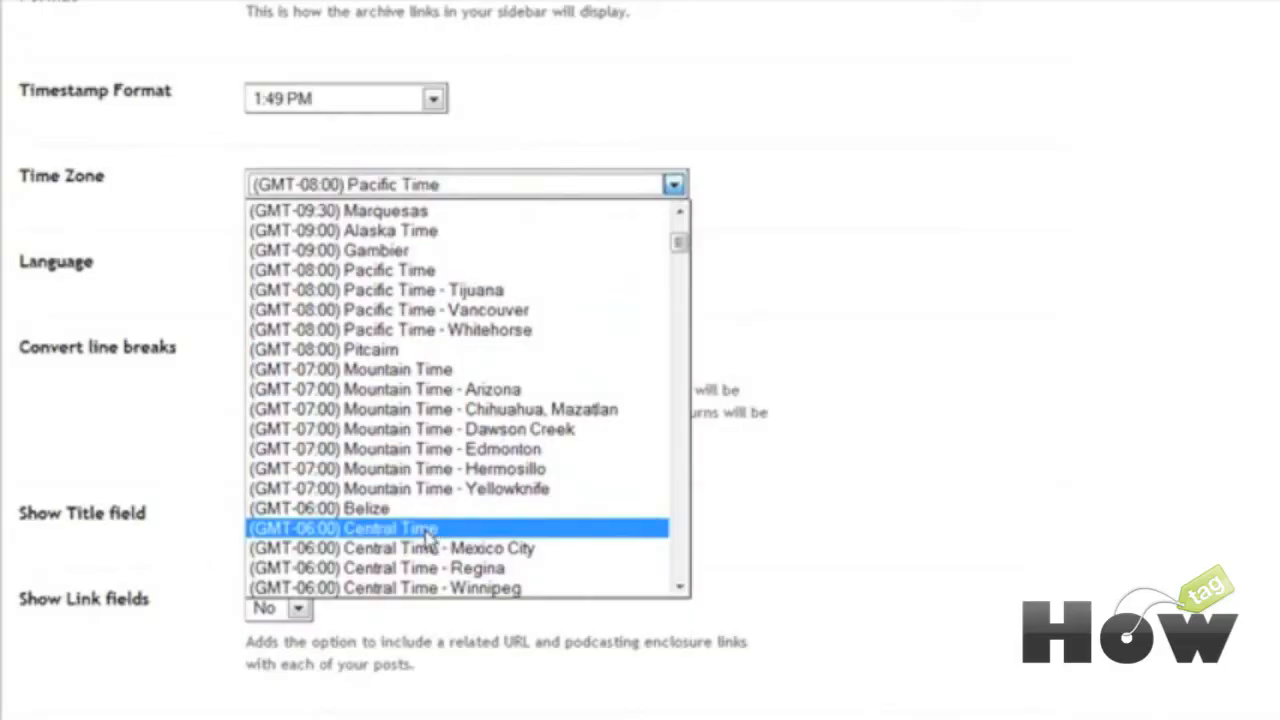
pyautogui.click(430, 528)
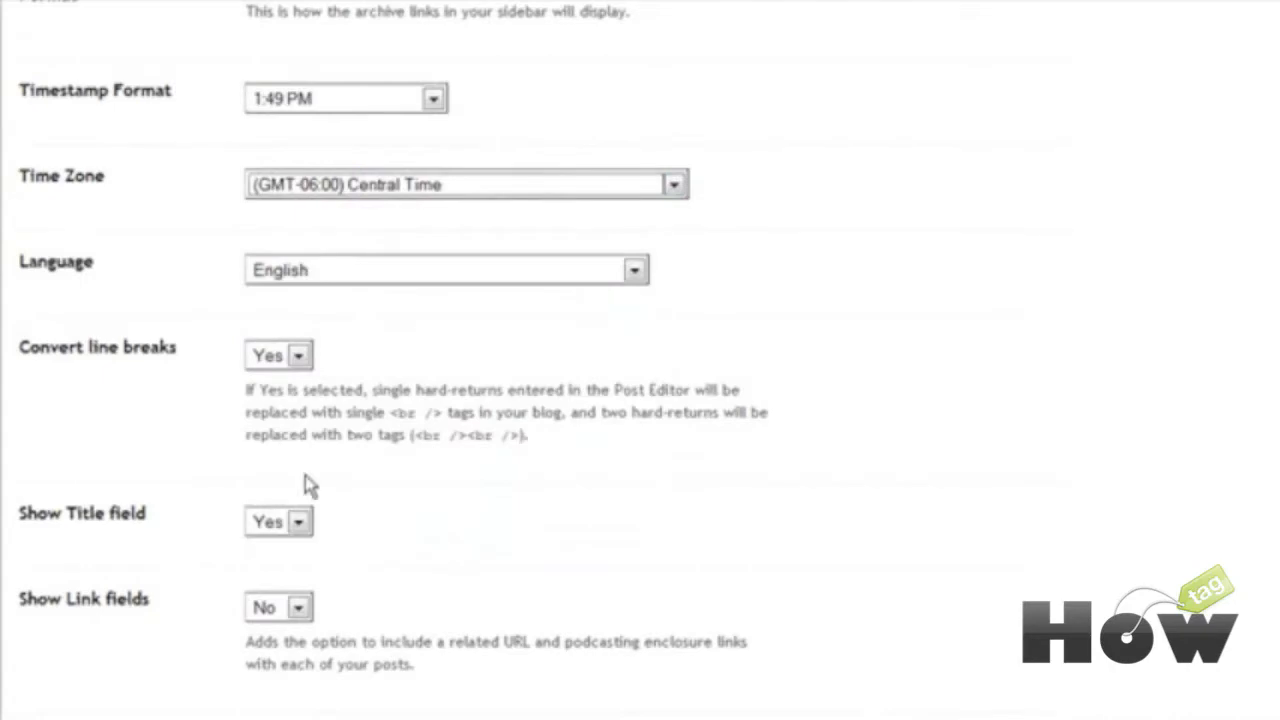
# Step: Highlight the <br /> tag in the help text and review the remaining formatting options
pyautogui.scroll(-3, 530, 495)
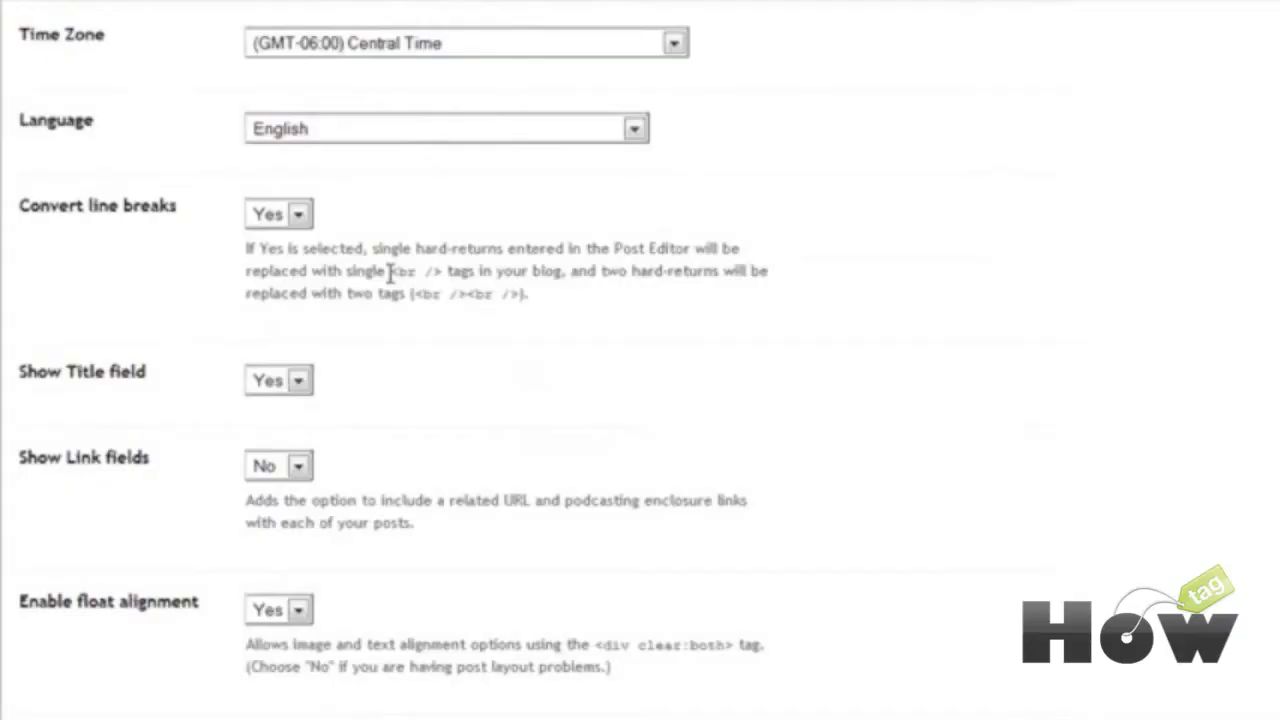
pyautogui.moveTo(389, 273); pyautogui.dragTo(441, 275)
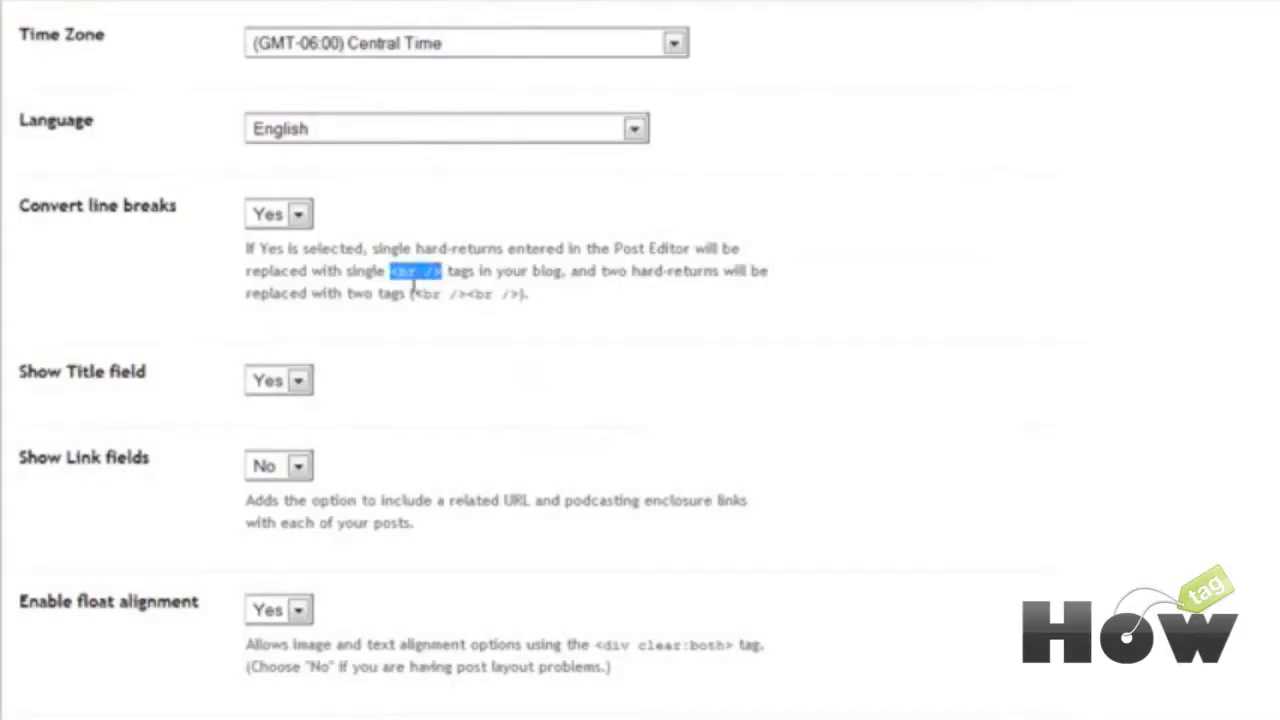
pyautogui.click(539, 279)
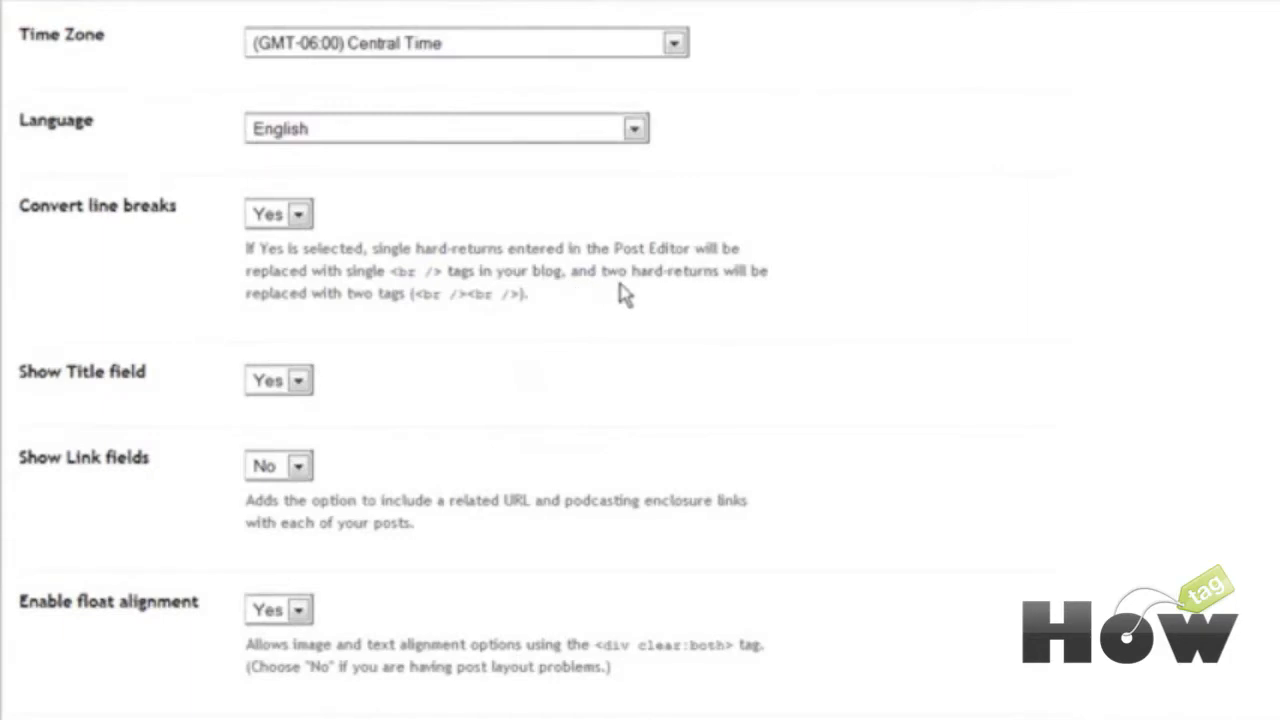
pyautogui.scroll(-3, 620, 293)
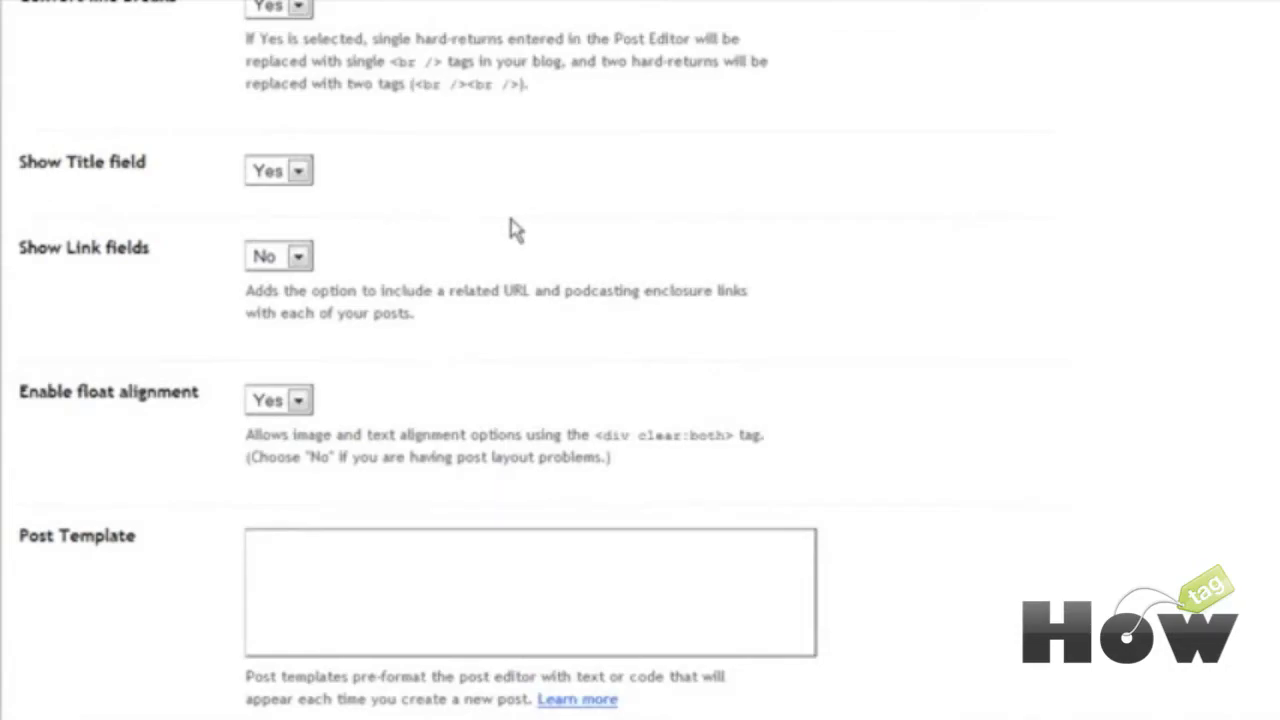
pyautogui.scroll(7, 512, 229)
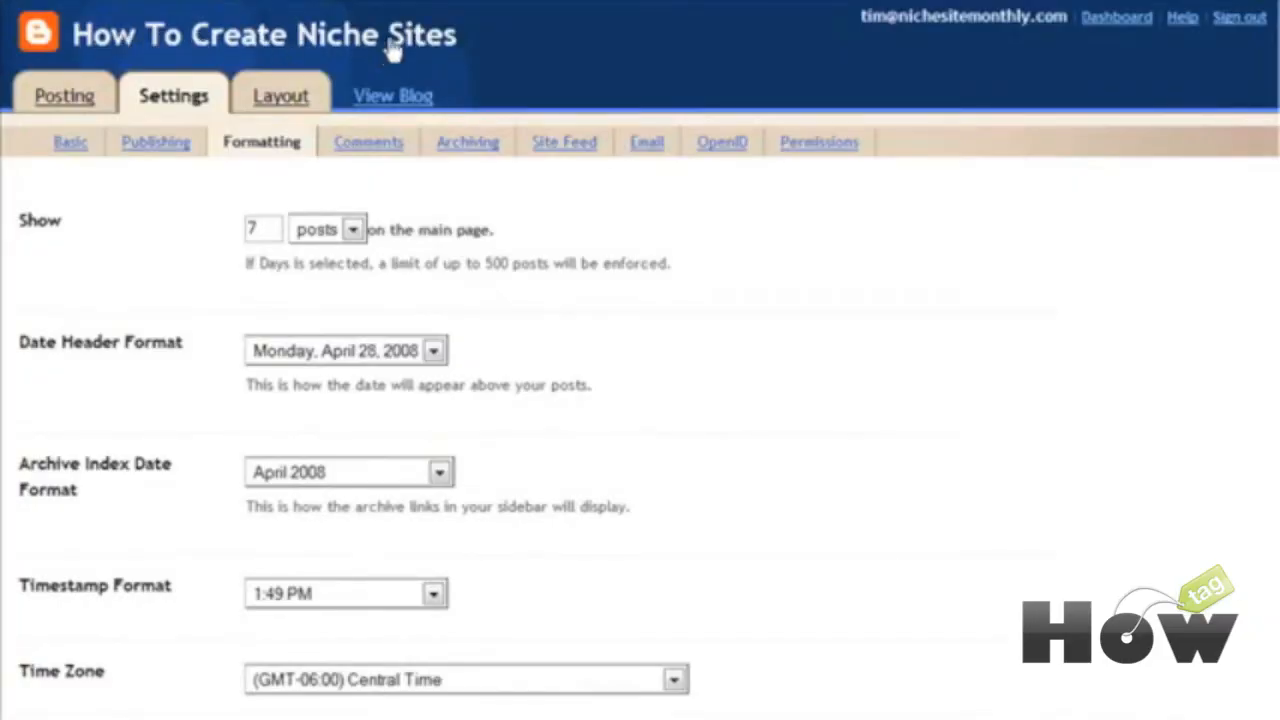
pyautogui.scroll(-3, 634, 317)
pyautogui.scroll(3, 626, 317)
pyautogui.scroll(-5, 630, 390)
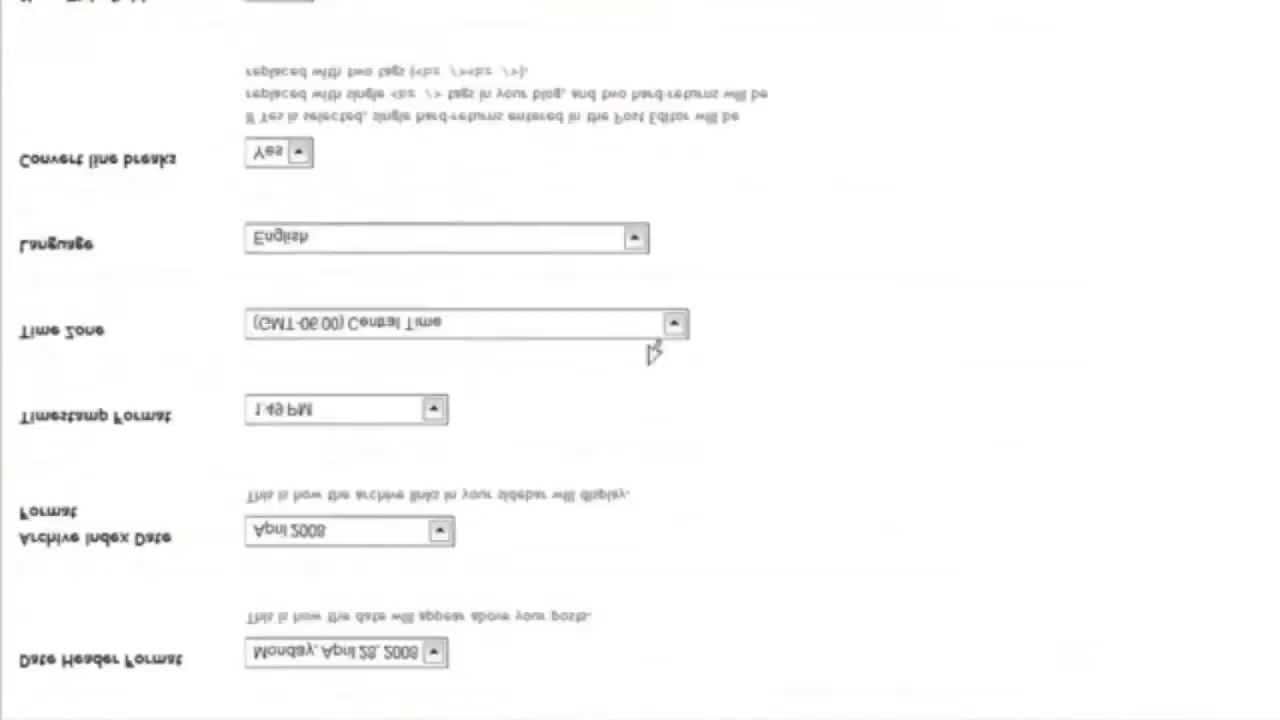
pyautogui.scroll(-4, 650, 365)
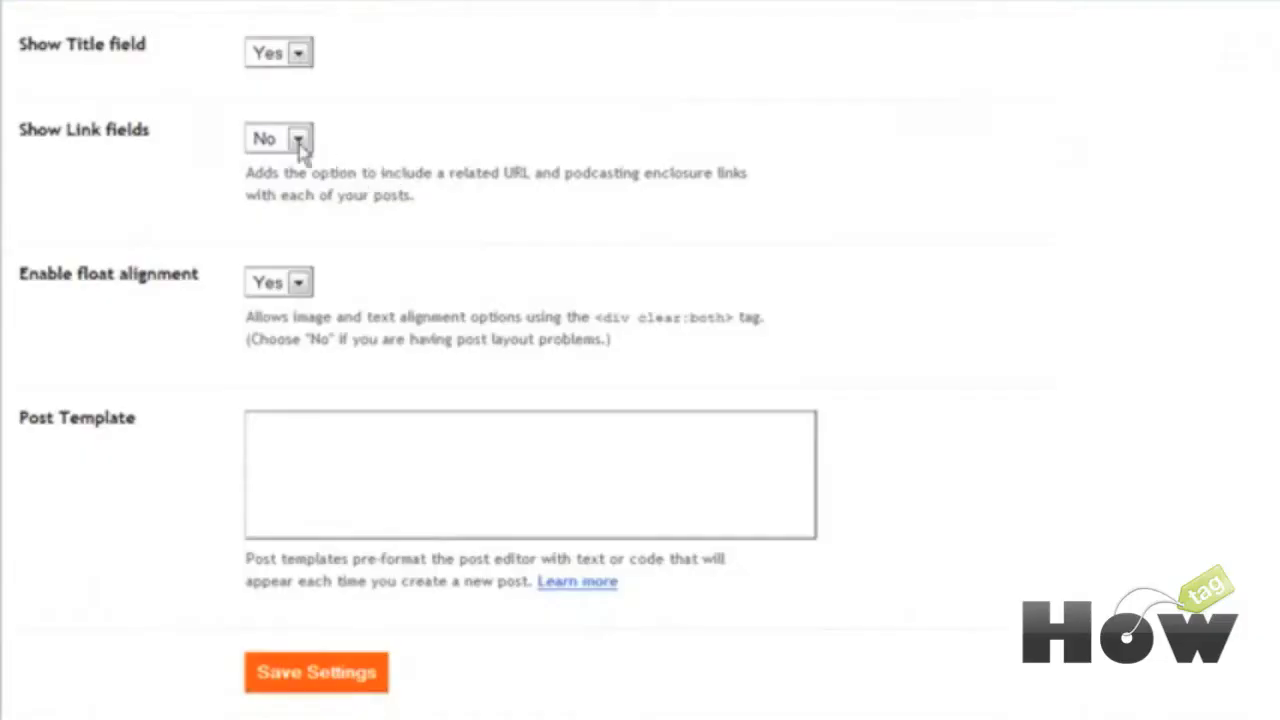
# Step: Set Show Link fields to Yes and place the cursor in the Post Template box
pyautogui.click(300, 141)
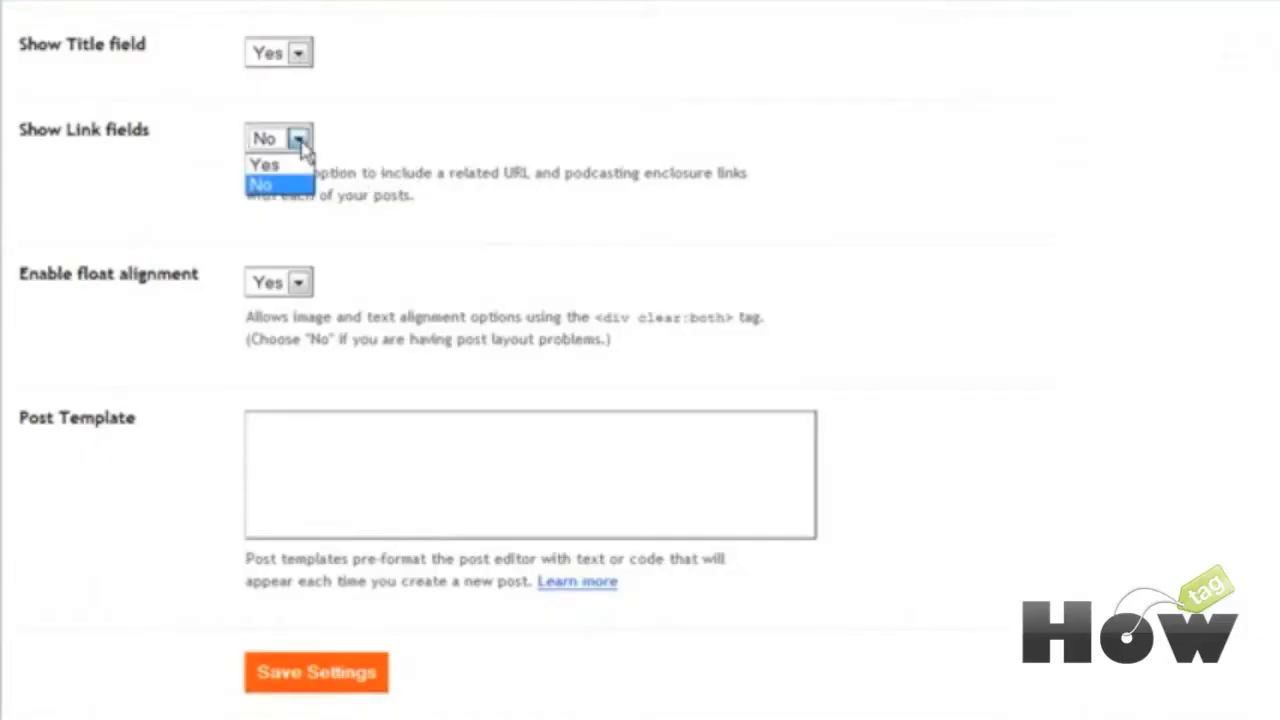
pyautogui.click(298, 163)
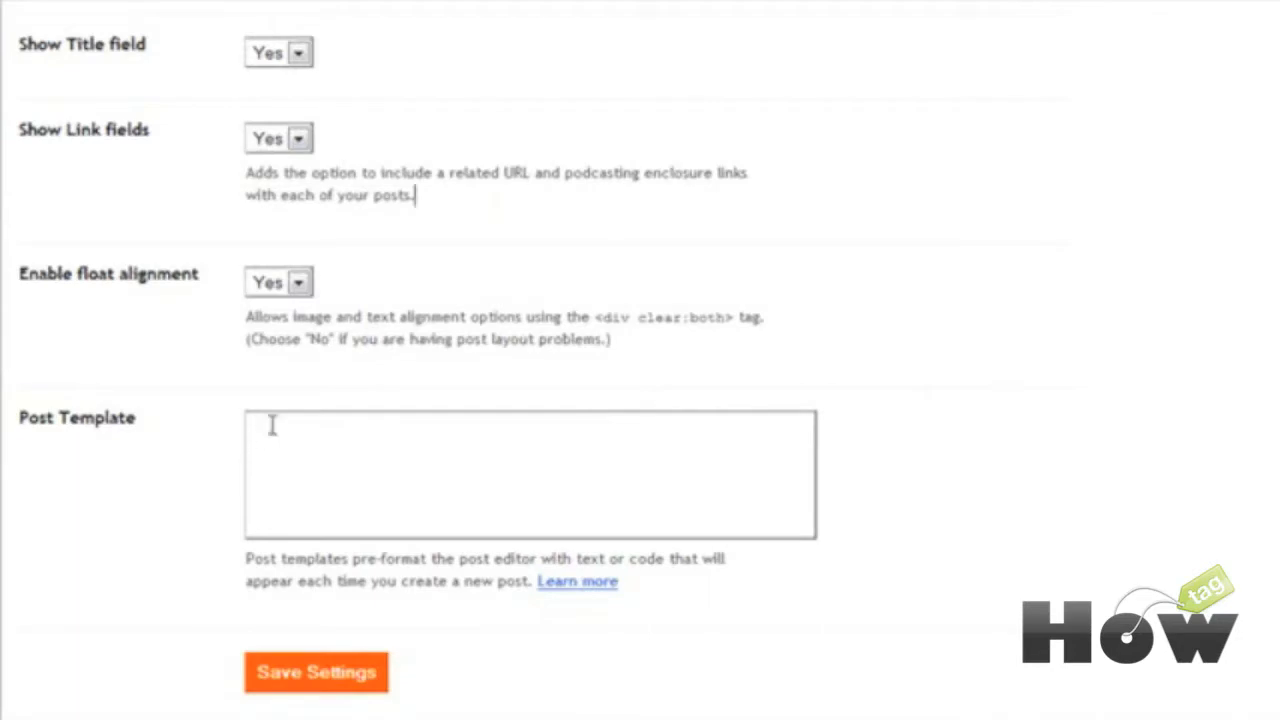
pyautogui.click(271, 425)
pyautogui.press('Tab')
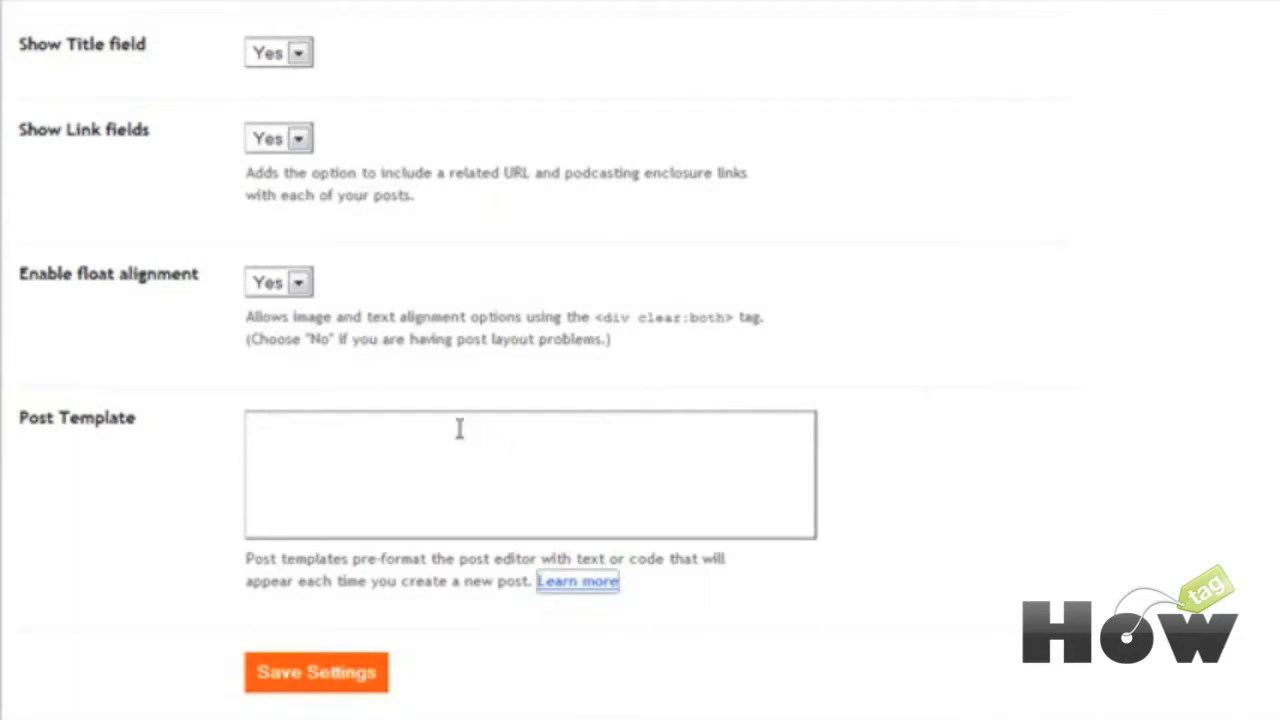
pyautogui.click(344, 463)
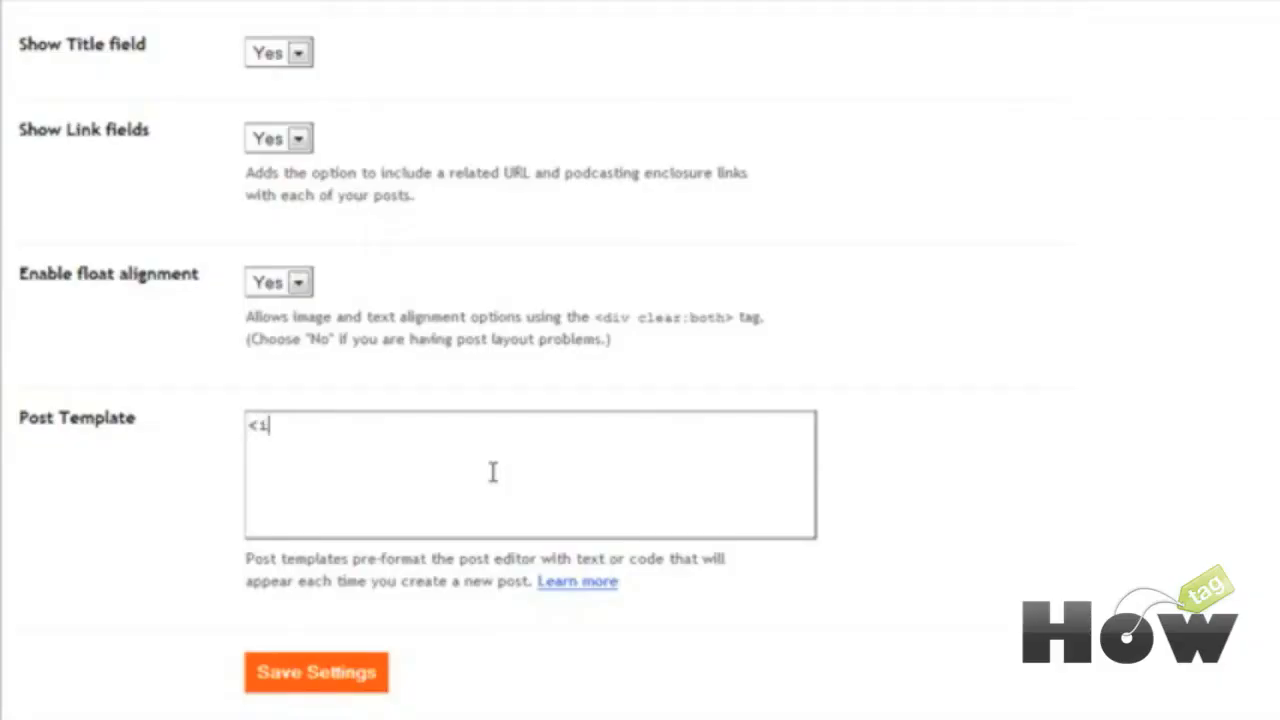
# Step: Enter <img src = ""> and <p in the Post Template, then save the formatting settings
pyautogui.write('mg src = "">')
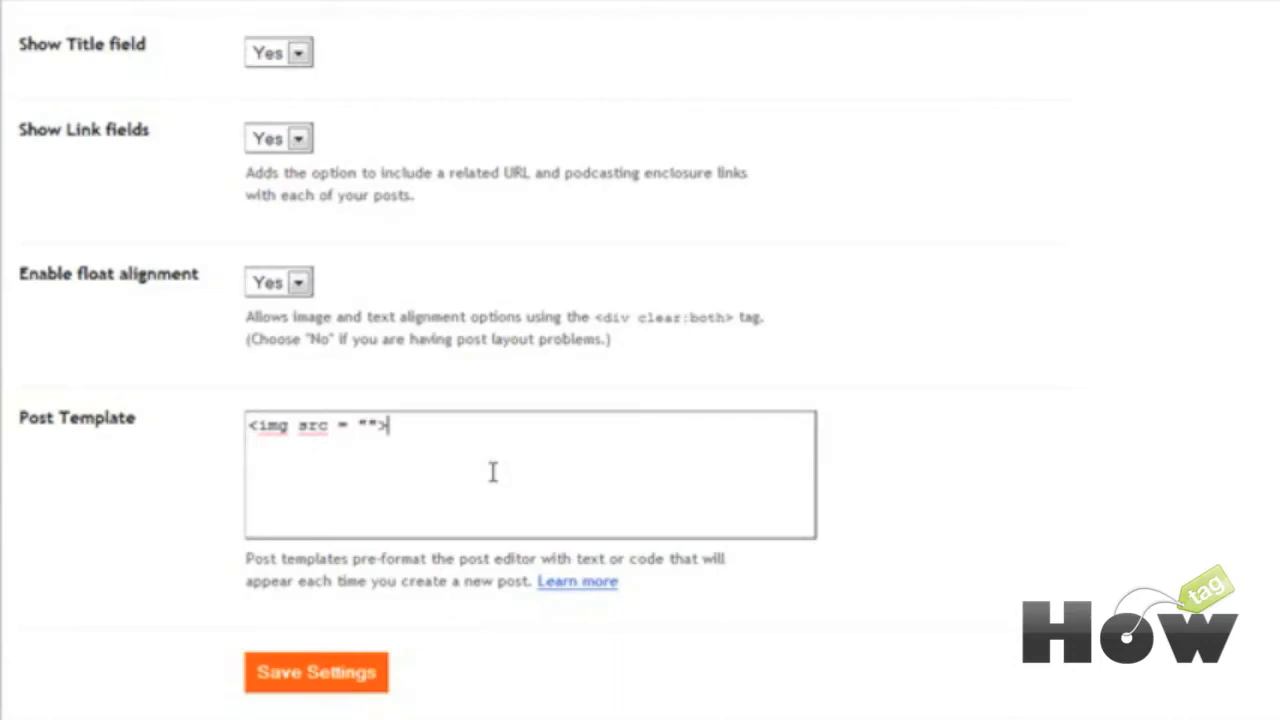
pyautogui.press('Return')
pyautogui.write('<p>')
pyautogui.click(371, 671)
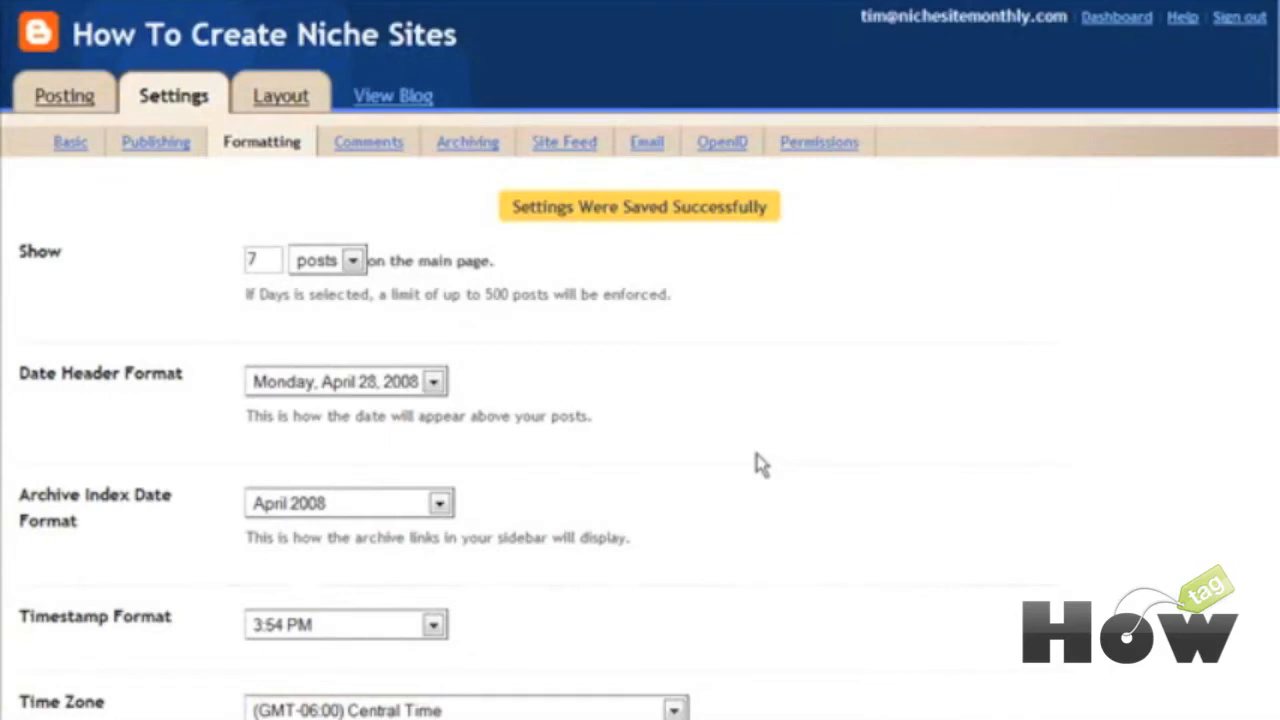
pyautogui.click(378, 143)
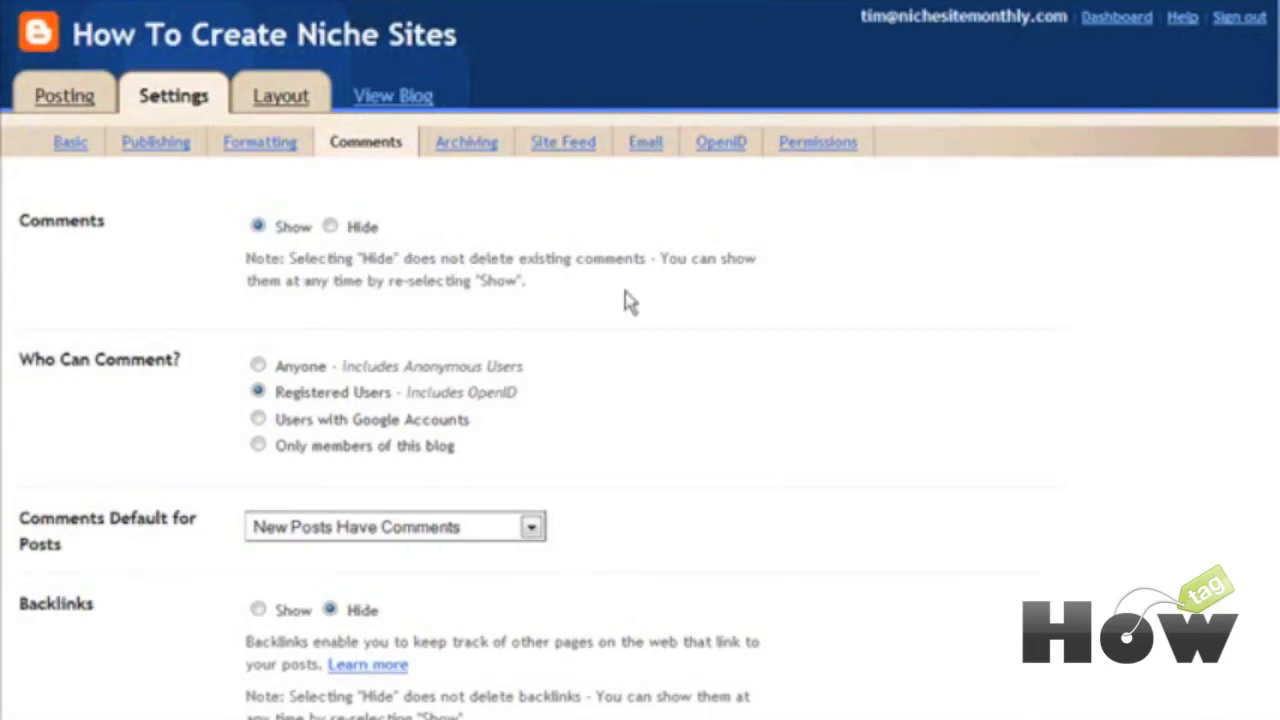
pyautogui.scroll(-5, 343, 389)
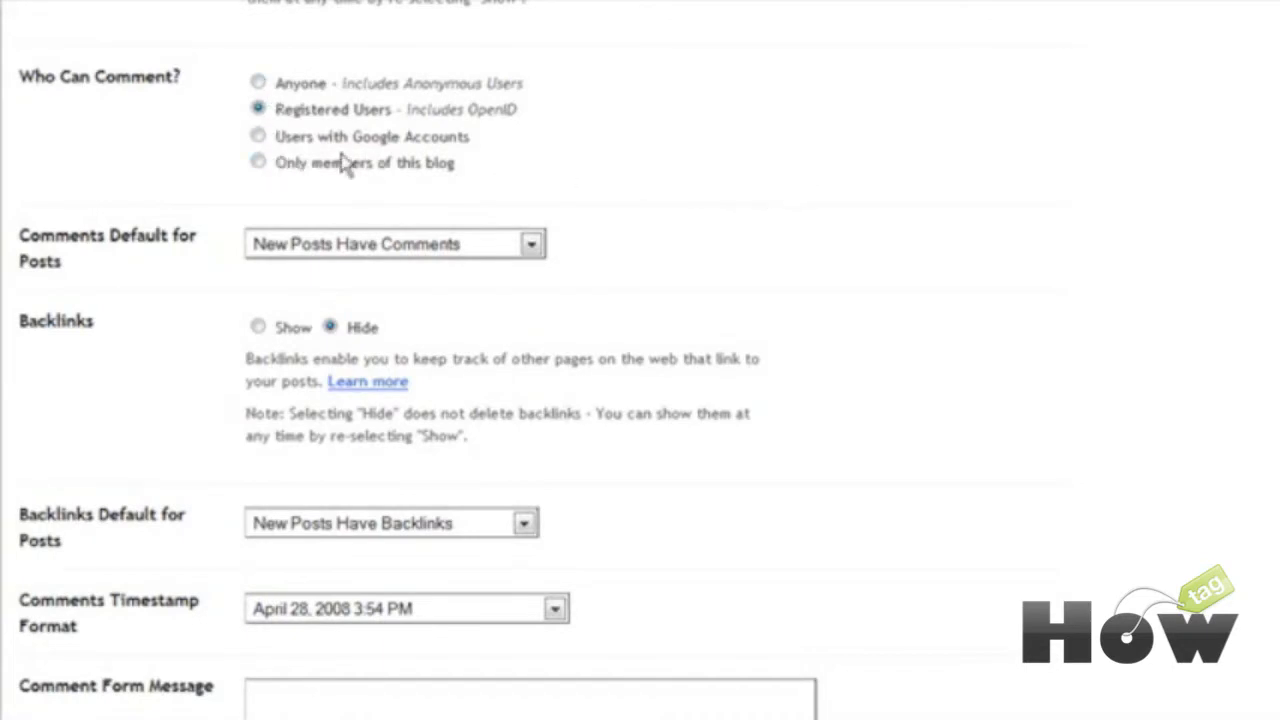
pyautogui.scroll(-2, 657, 177)
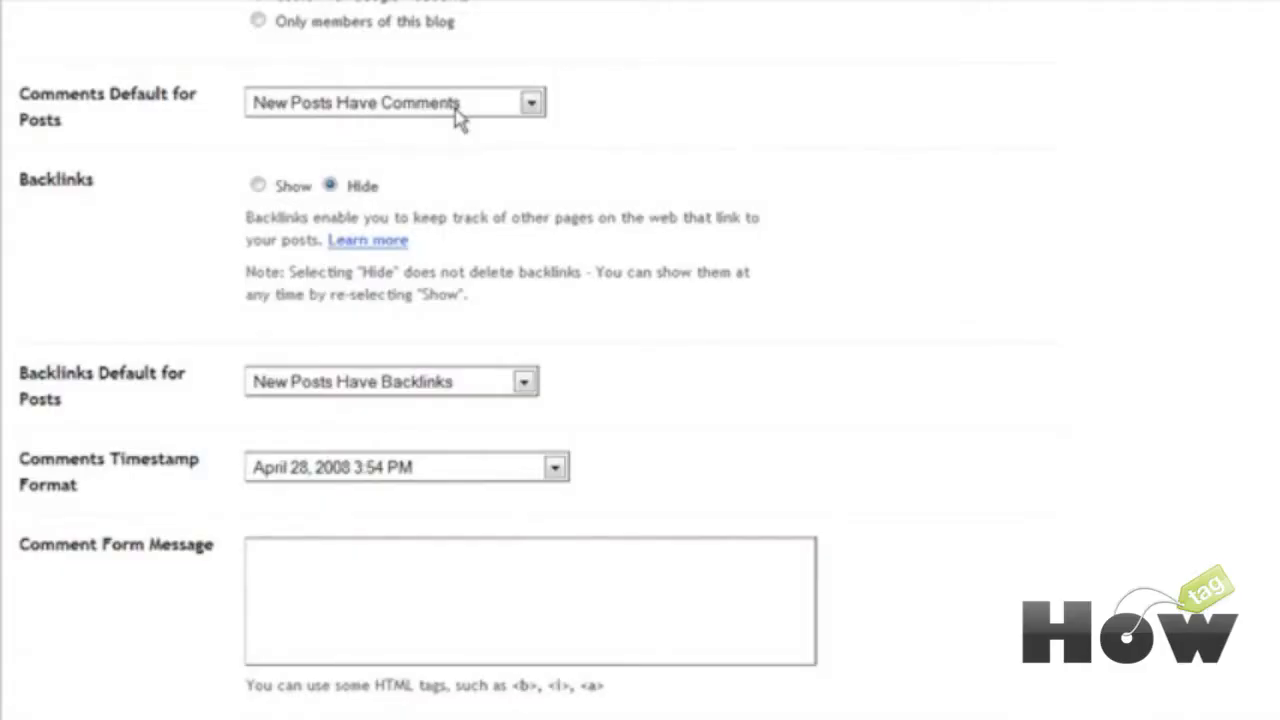
pyautogui.click(458, 112)
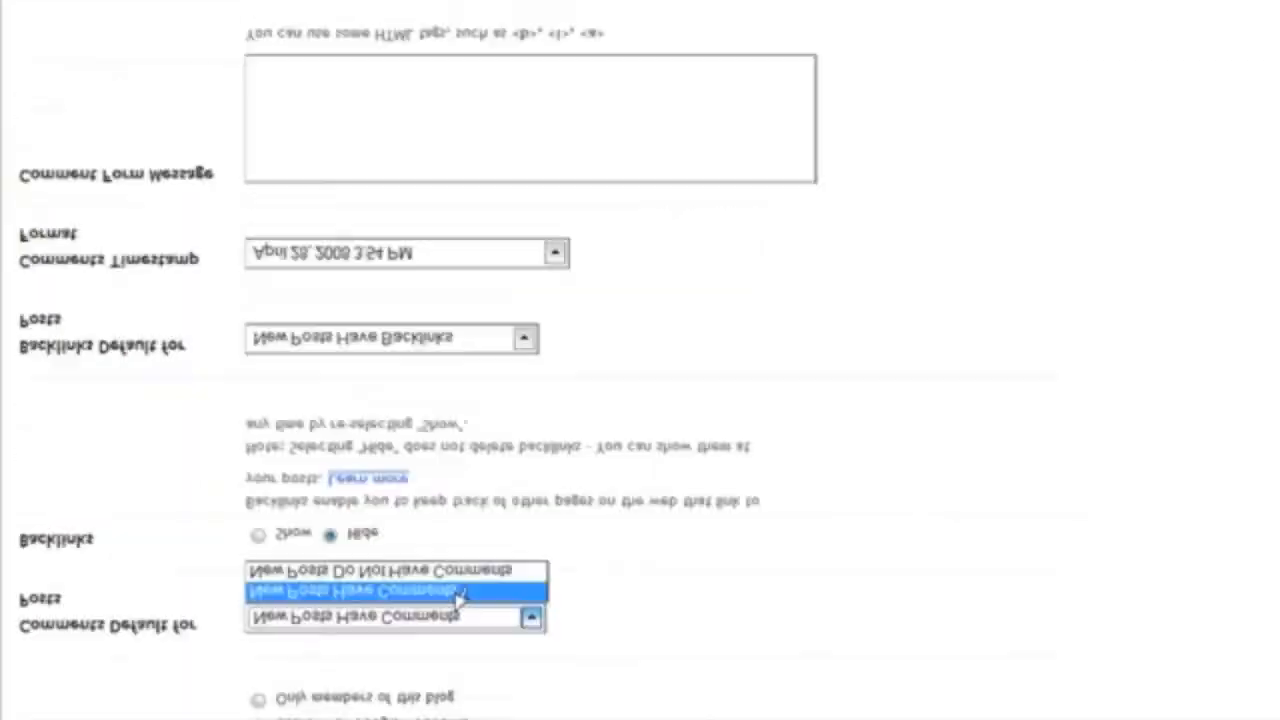
pyautogui.click(711, 149)
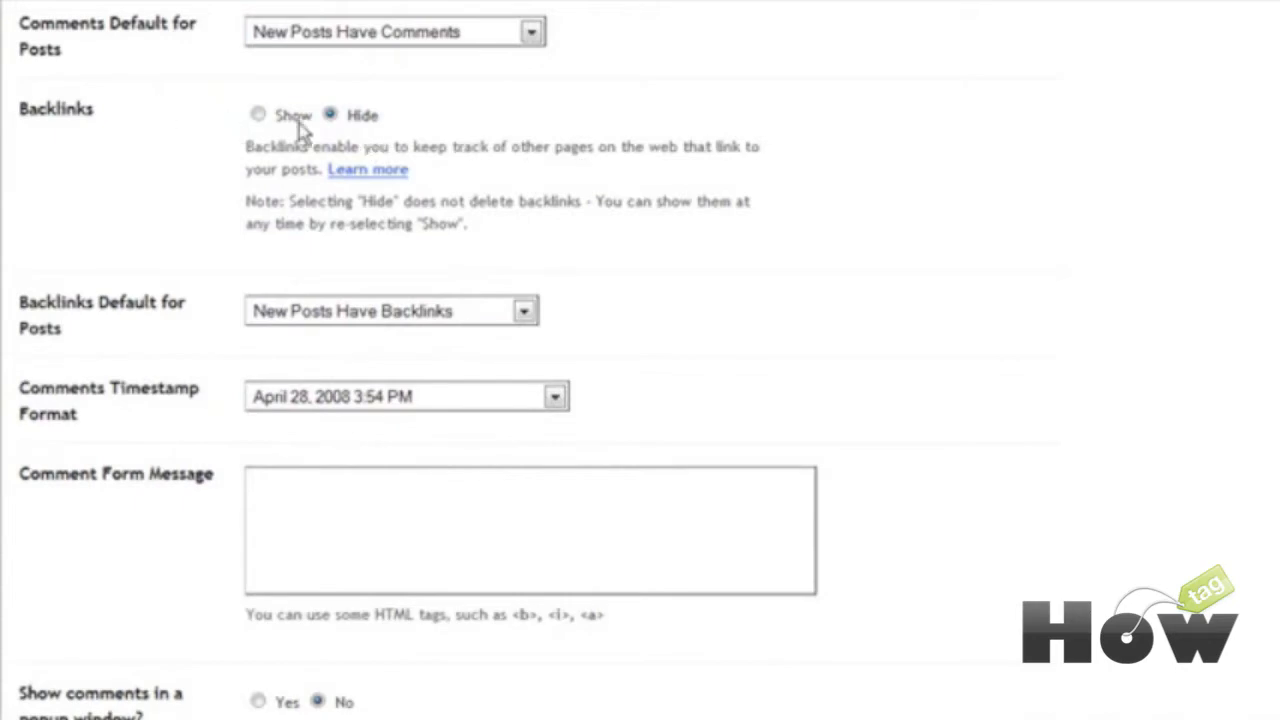
pyautogui.scroll(-1, 596, 174)
pyautogui.scroll(-1, 596, 174)
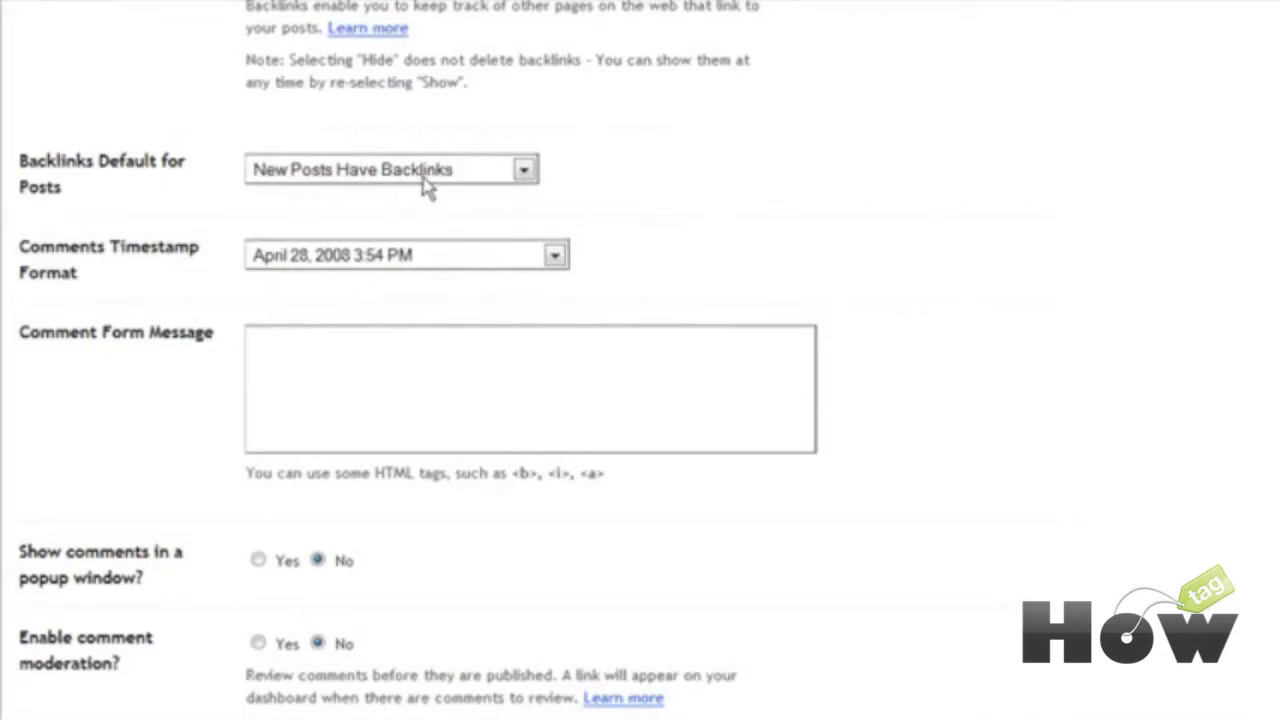
pyautogui.click(423, 178)
pyautogui.click(425, 213)
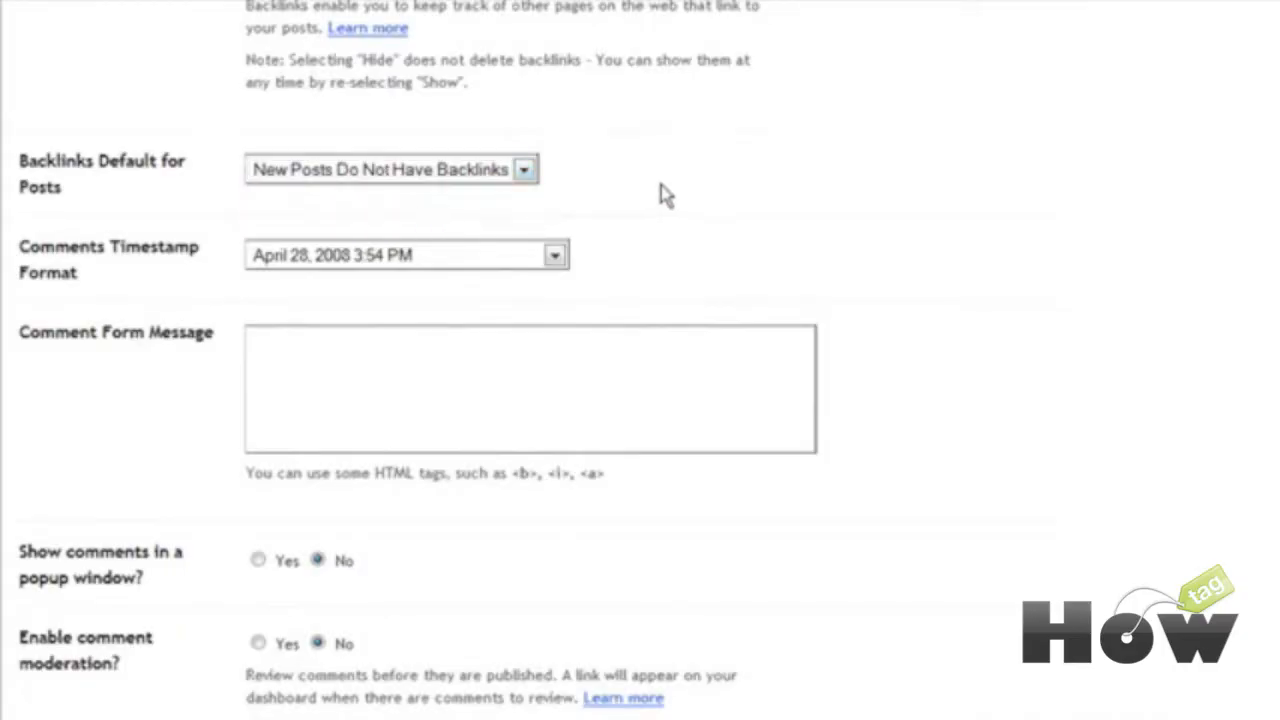
pyautogui.scroll(-2, 697, 188)
pyautogui.scroll(-1, 697, 188)
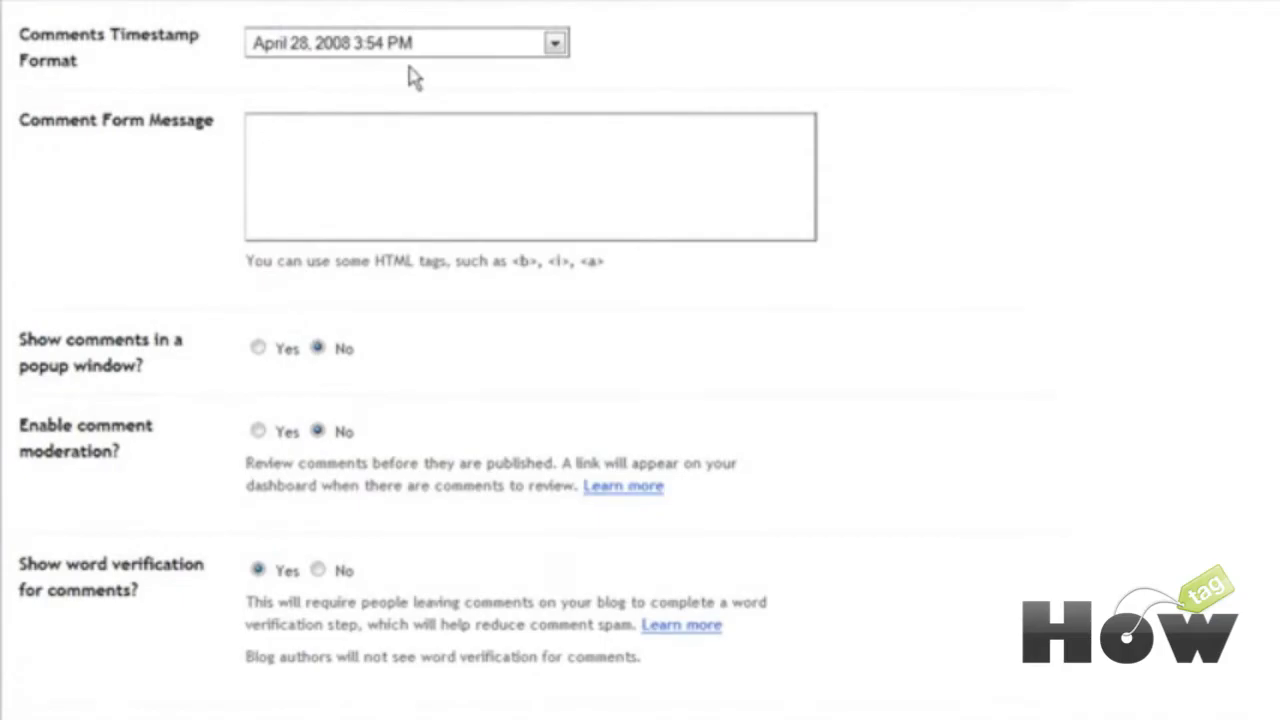
pyautogui.click(441, 56)
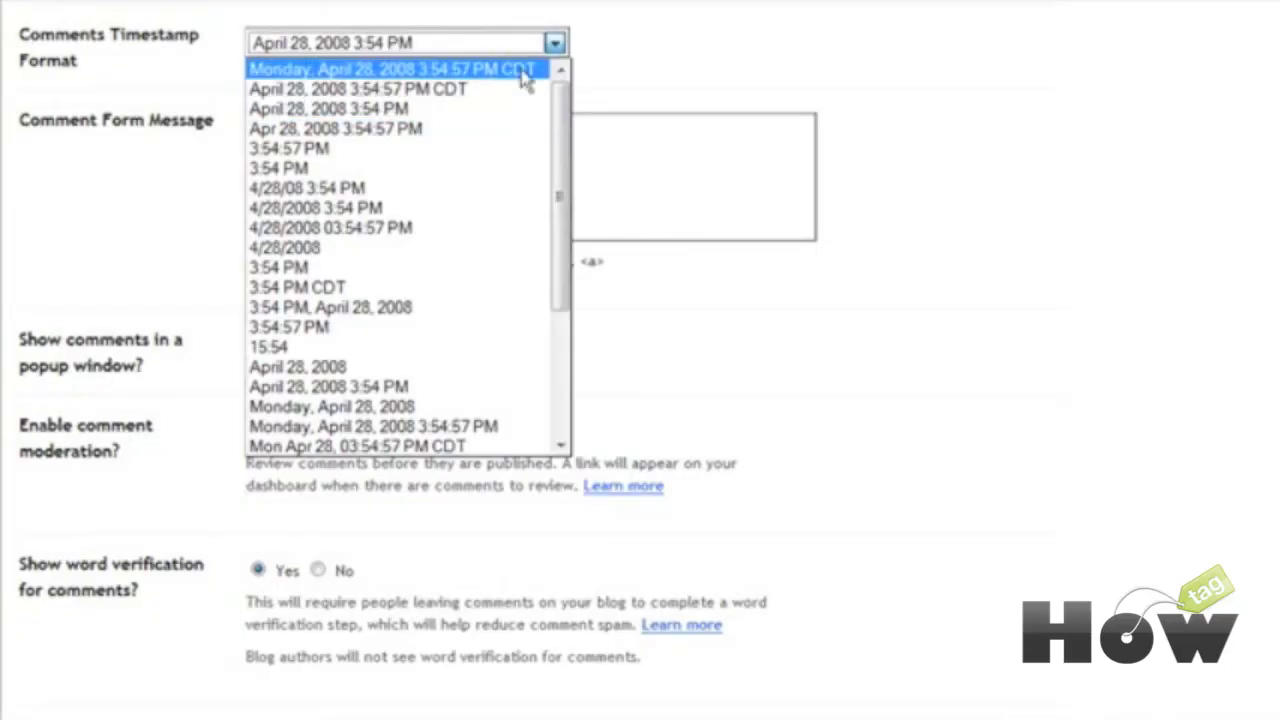
pyautogui.click(756, 113)
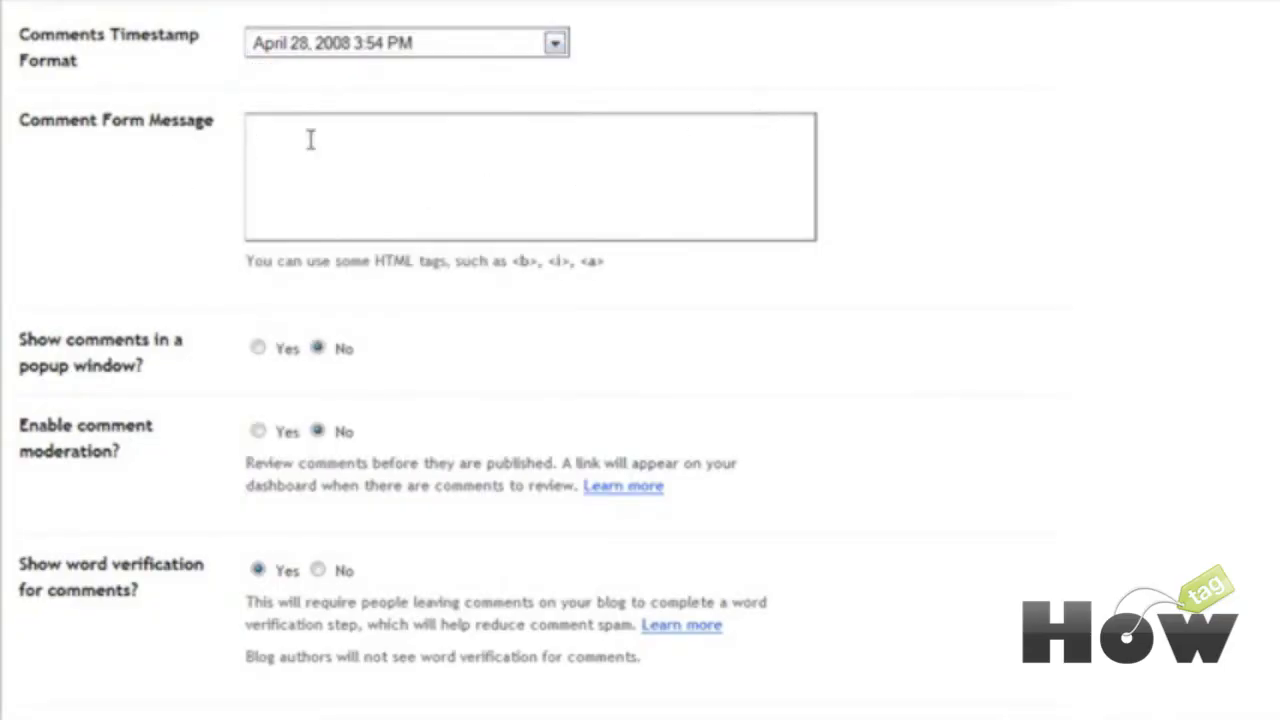
pyautogui.scroll(-1, 330, 138)
pyautogui.click(290, 77)
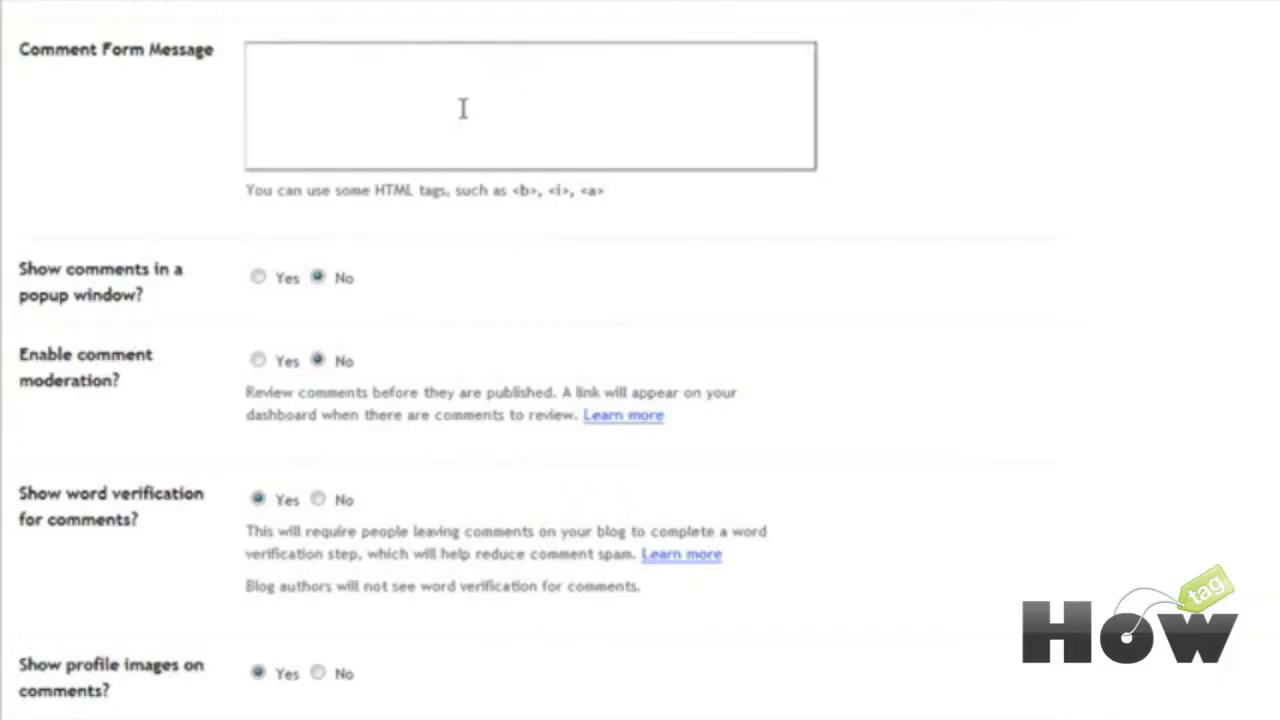
pyautogui.scroll(-3, 480, 115)
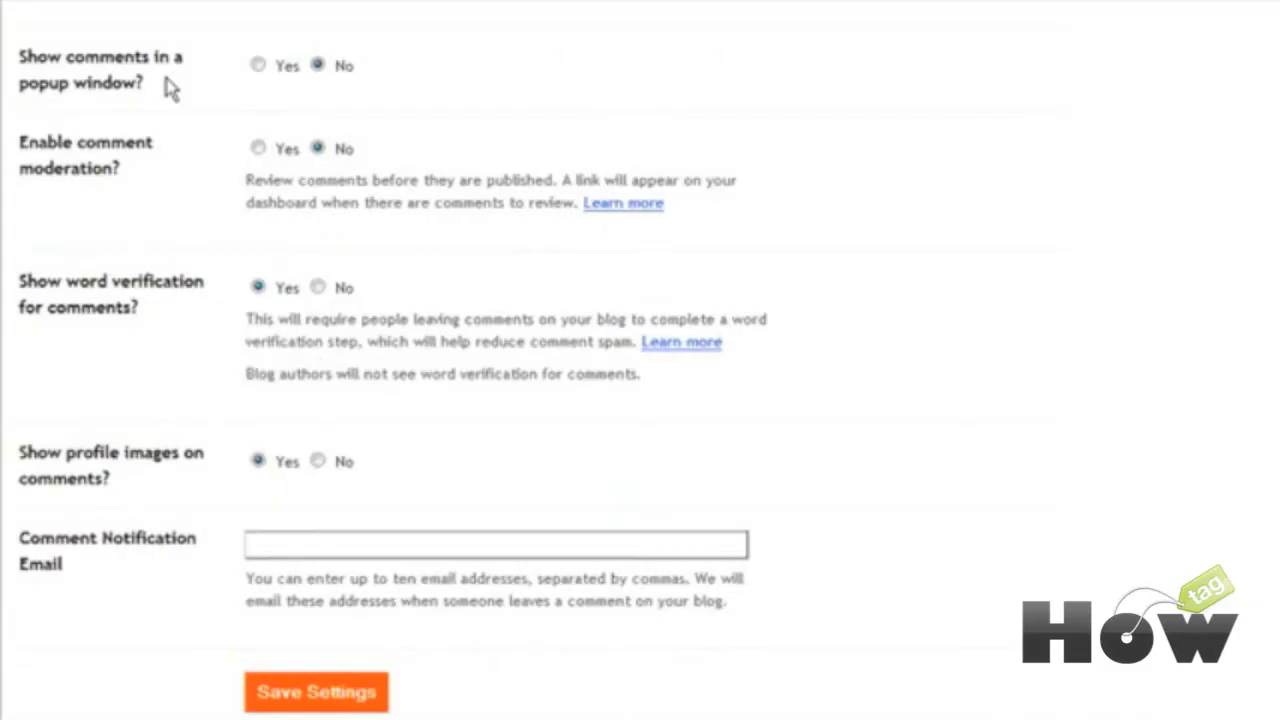
pyautogui.scroll(-1, 176, 100)
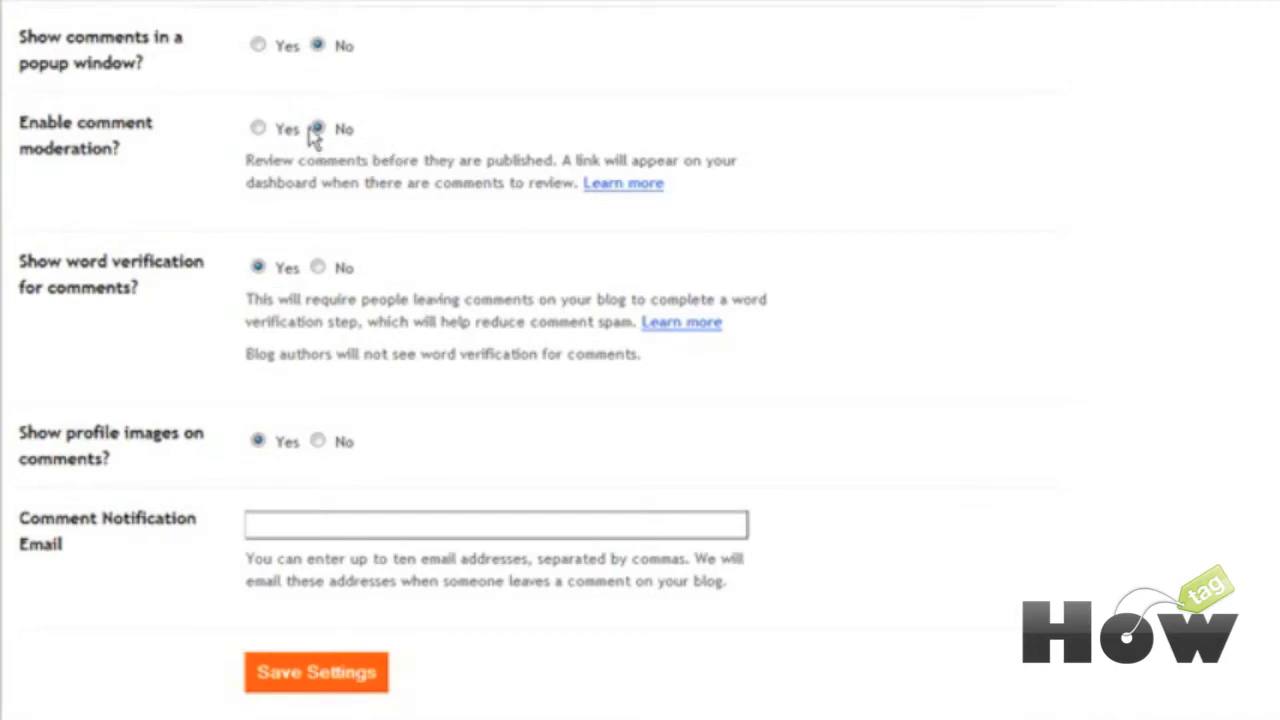
# Step: Set comment moderation to Yes with no notification email, and save the comment settings
pyautogui.click(259, 128)
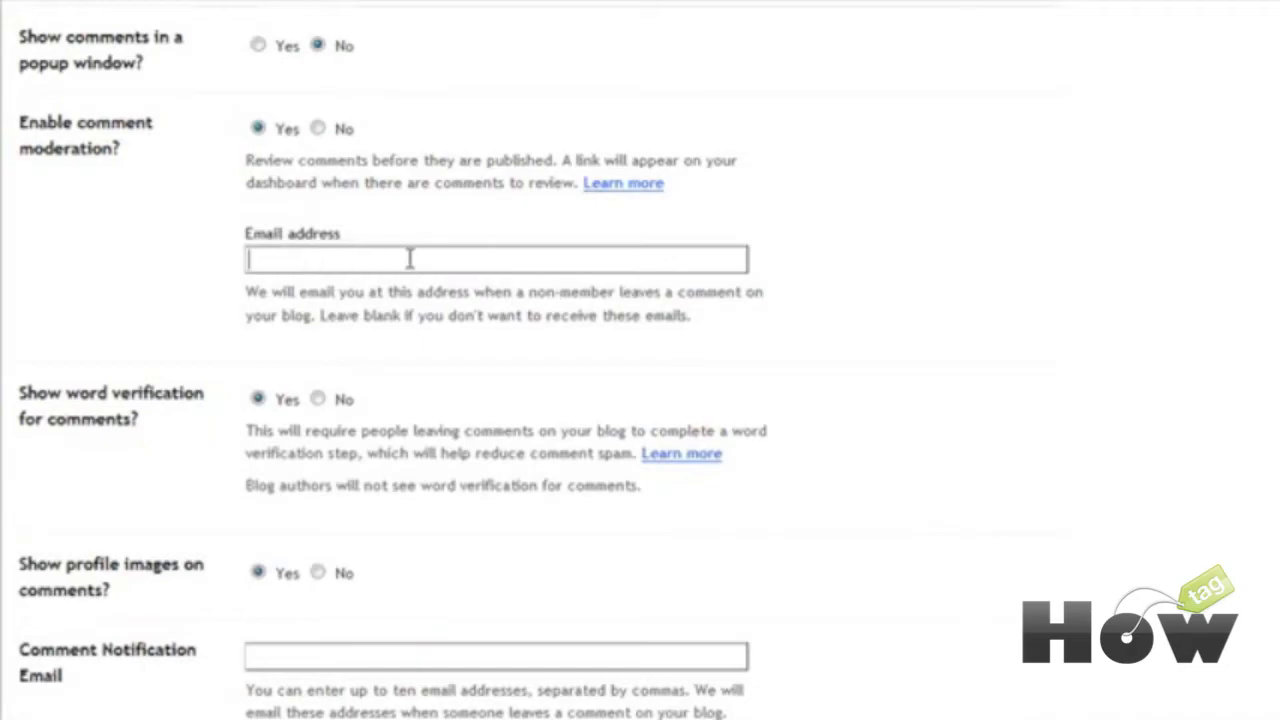
pyautogui.scroll(-3, 409, 249)
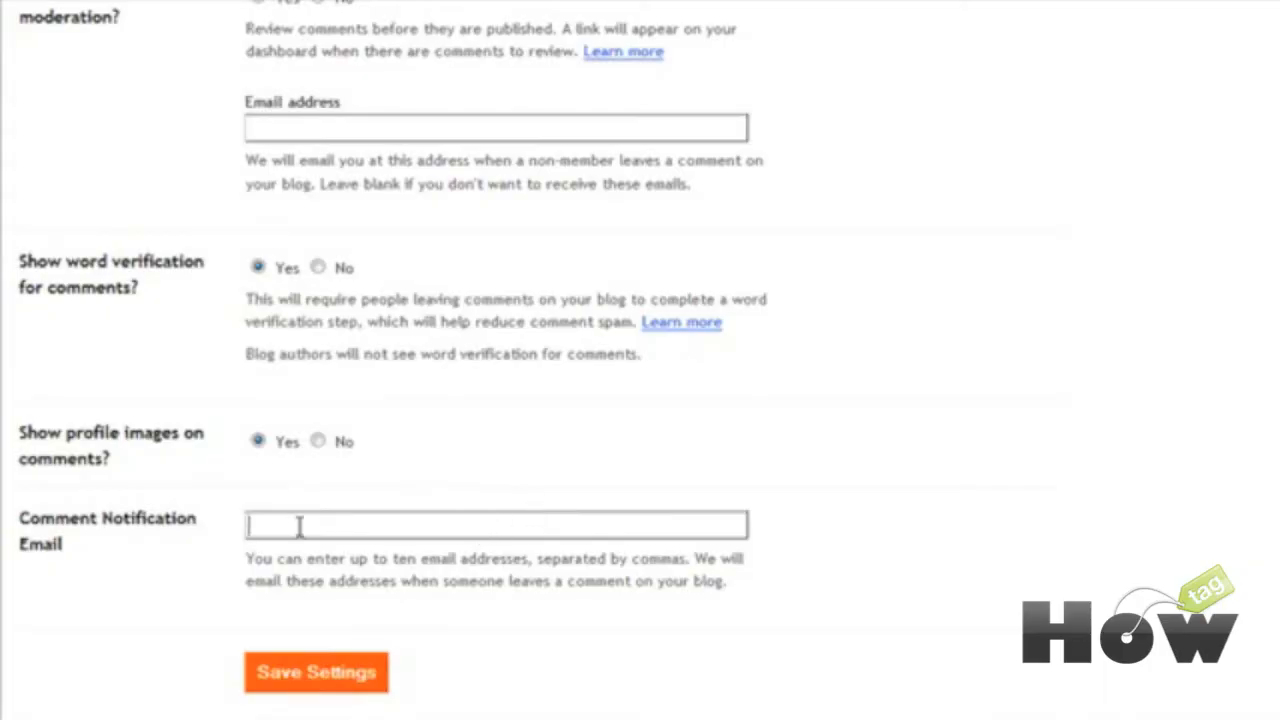
pyautogui.click(316, 676)
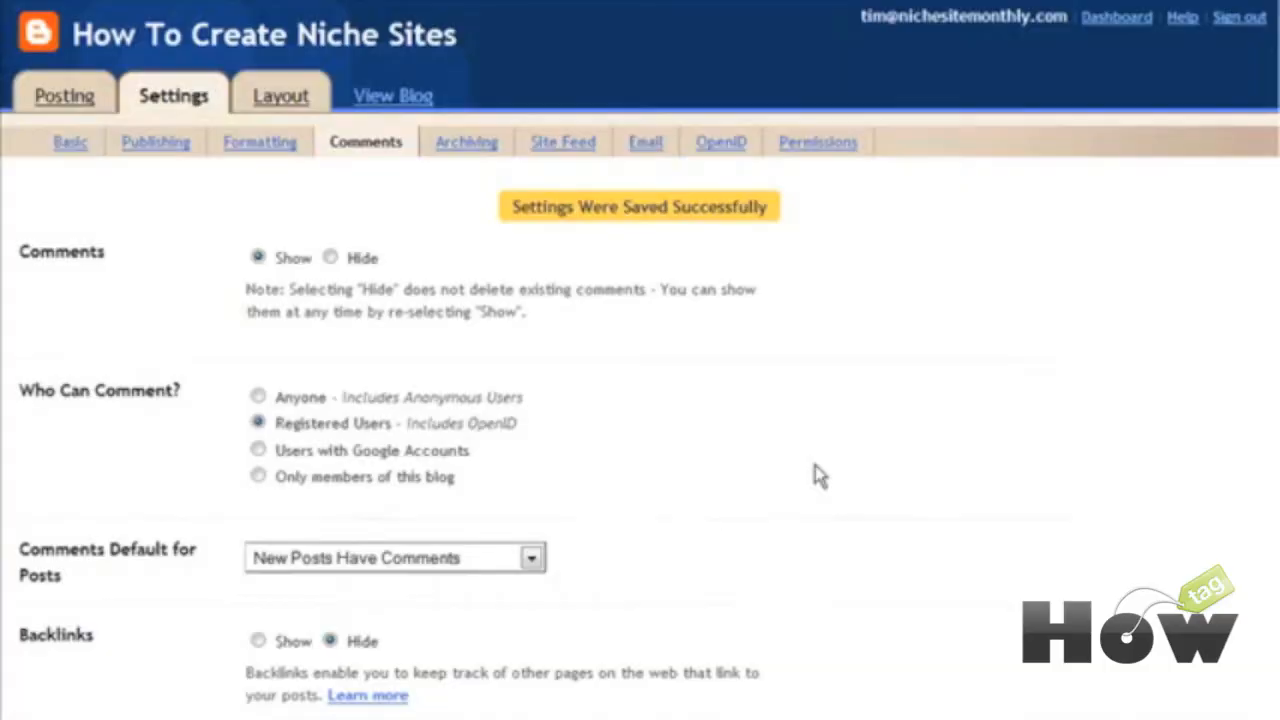
# Step: Save the archiving settings with Monthly archive frequency and post pages enabled
pyautogui.click(466, 142)
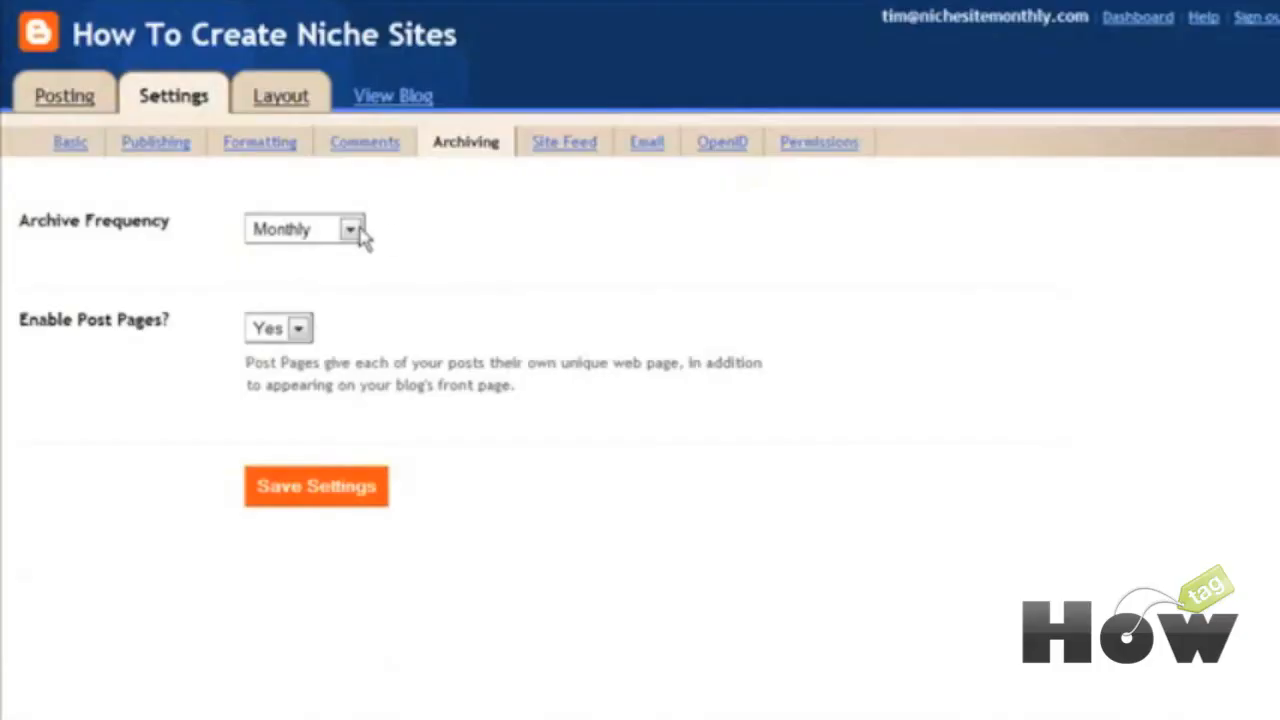
pyautogui.click(358, 232)
pyautogui.click(320, 490)
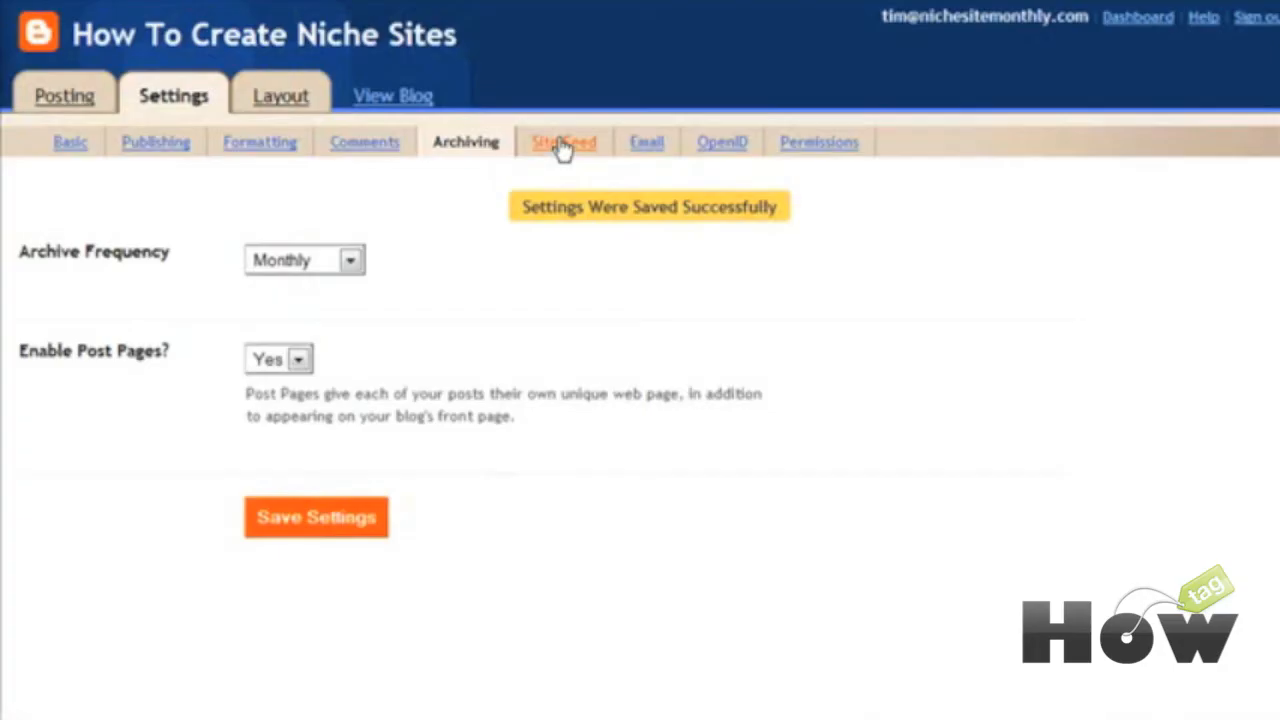
pyautogui.click(563, 145)
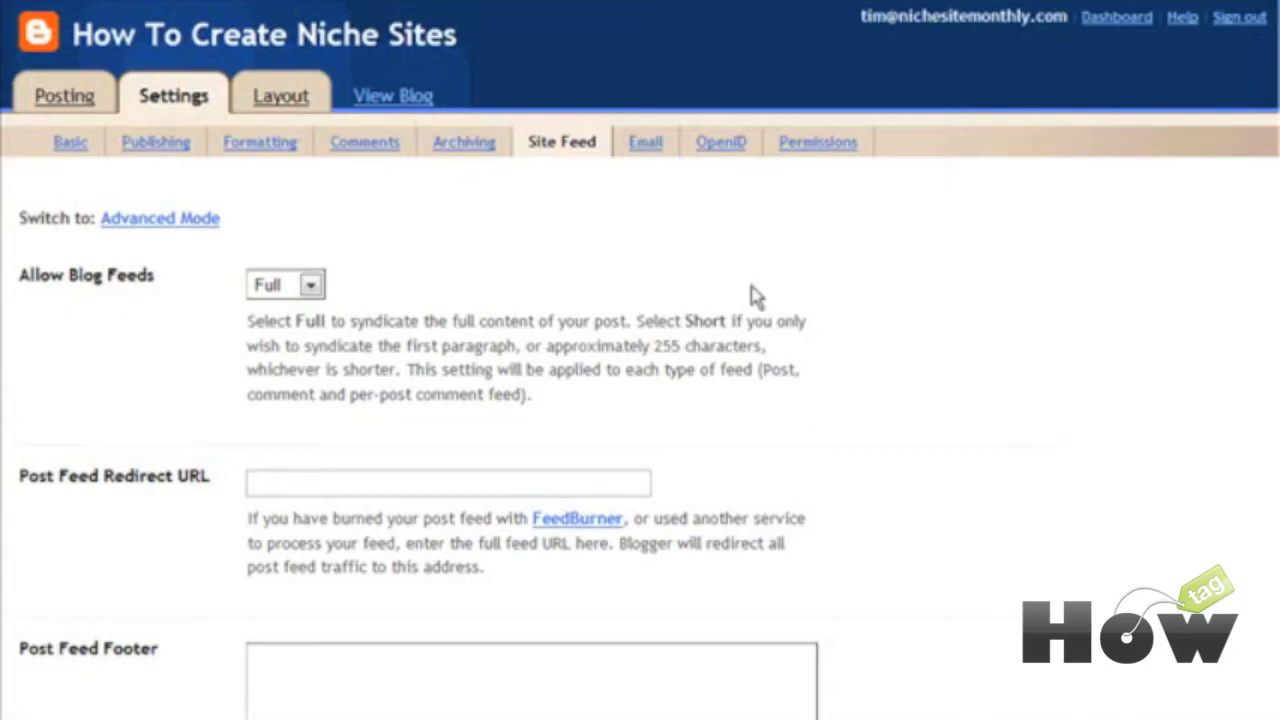
# Step: Set Allow Blog Feeds to Short and save, leaving the redirect URL and footer empty
pyautogui.scroll(-3, 649, 310)
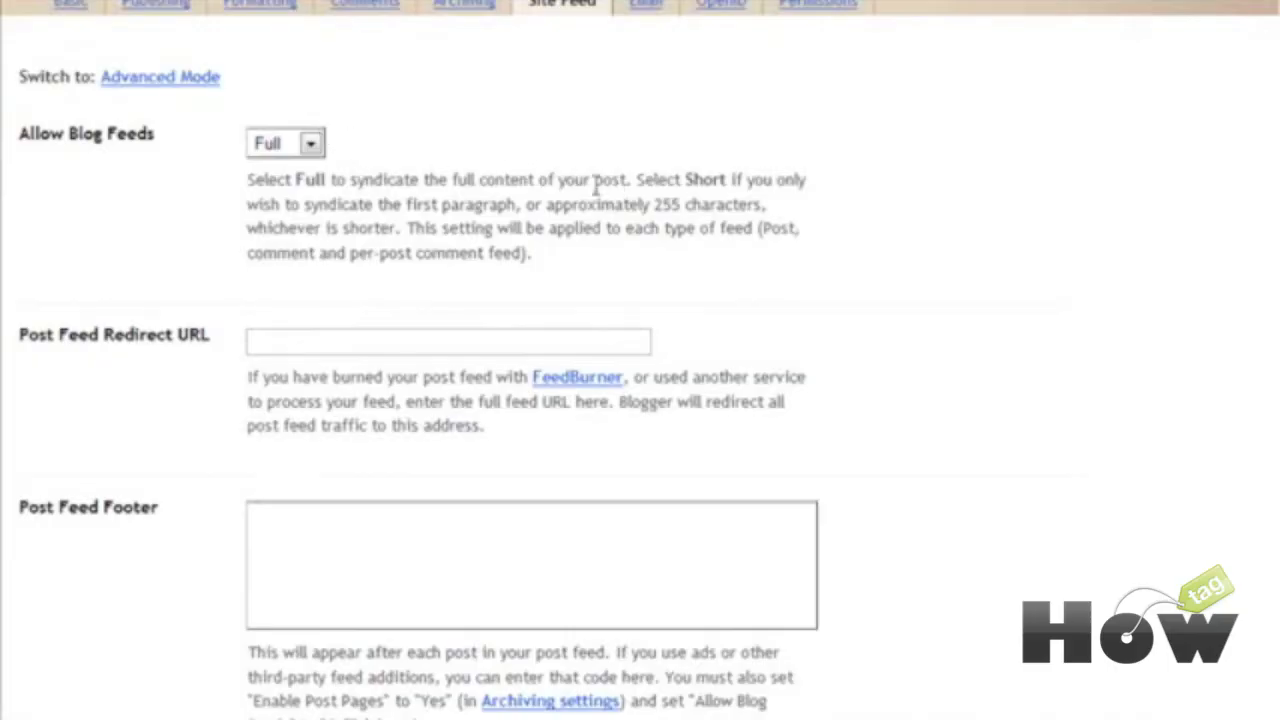
pyautogui.click(310, 145)
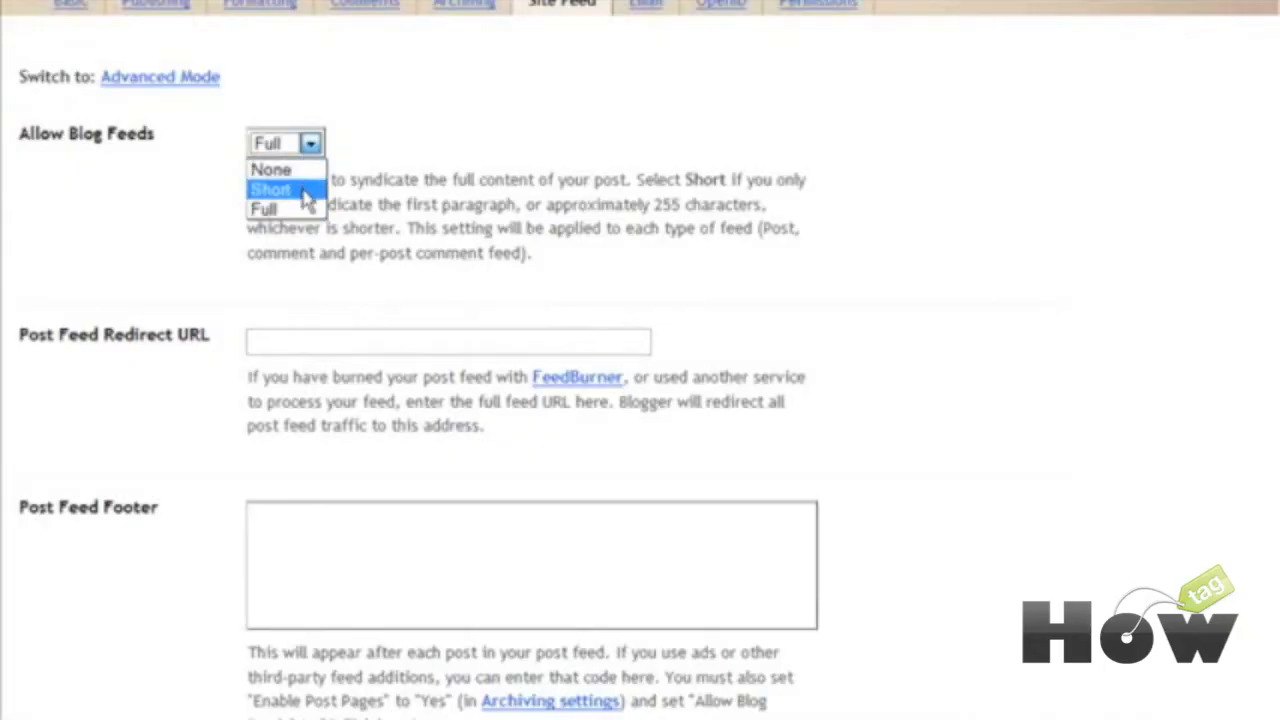
pyautogui.click(306, 200)
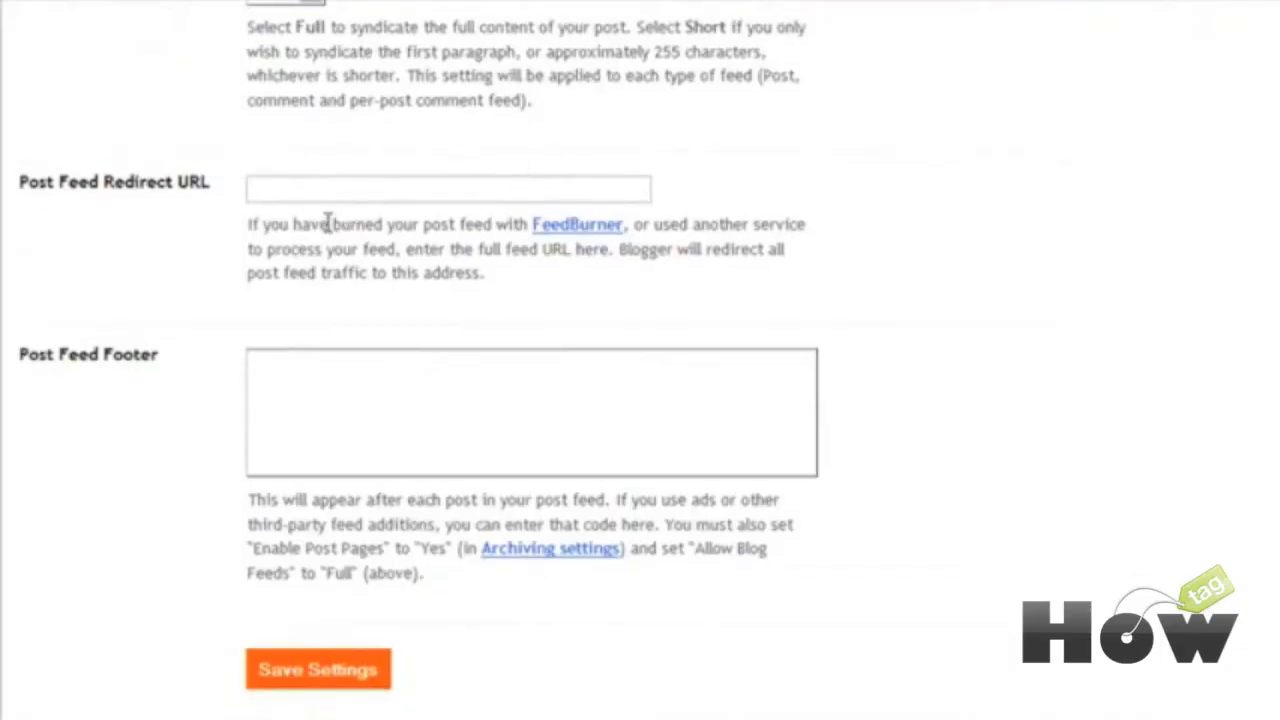
pyautogui.click(379, 189)
pyautogui.click(330, 670)
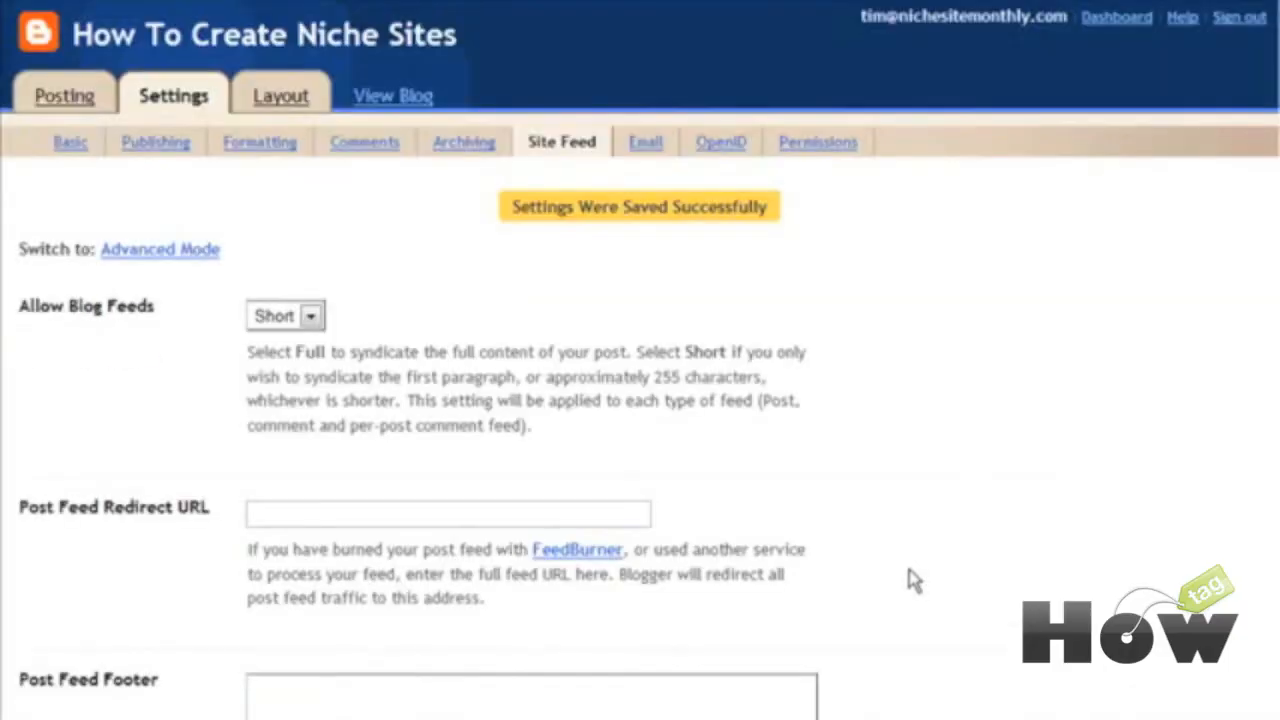
# Step: Enter a test value in the Mail-to-Blogger Address box and save the email settings
pyautogui.click(645, 143)
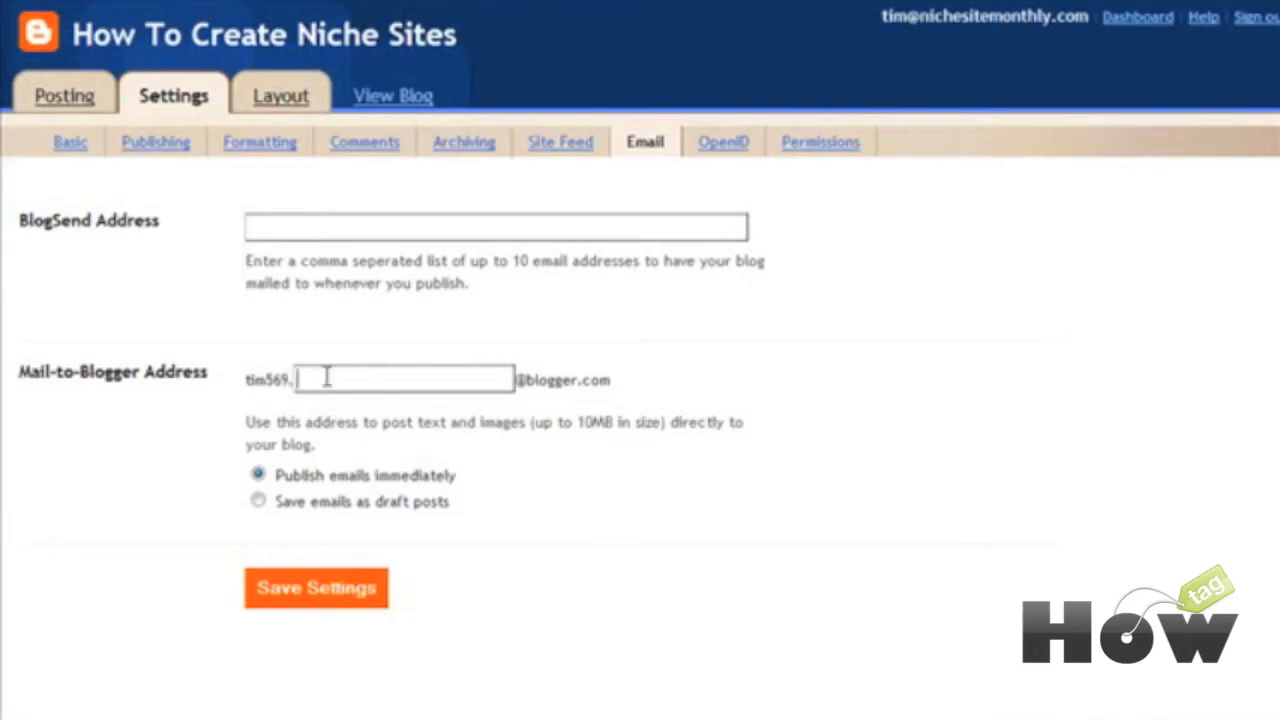
pyautogui.write('rerewrew')
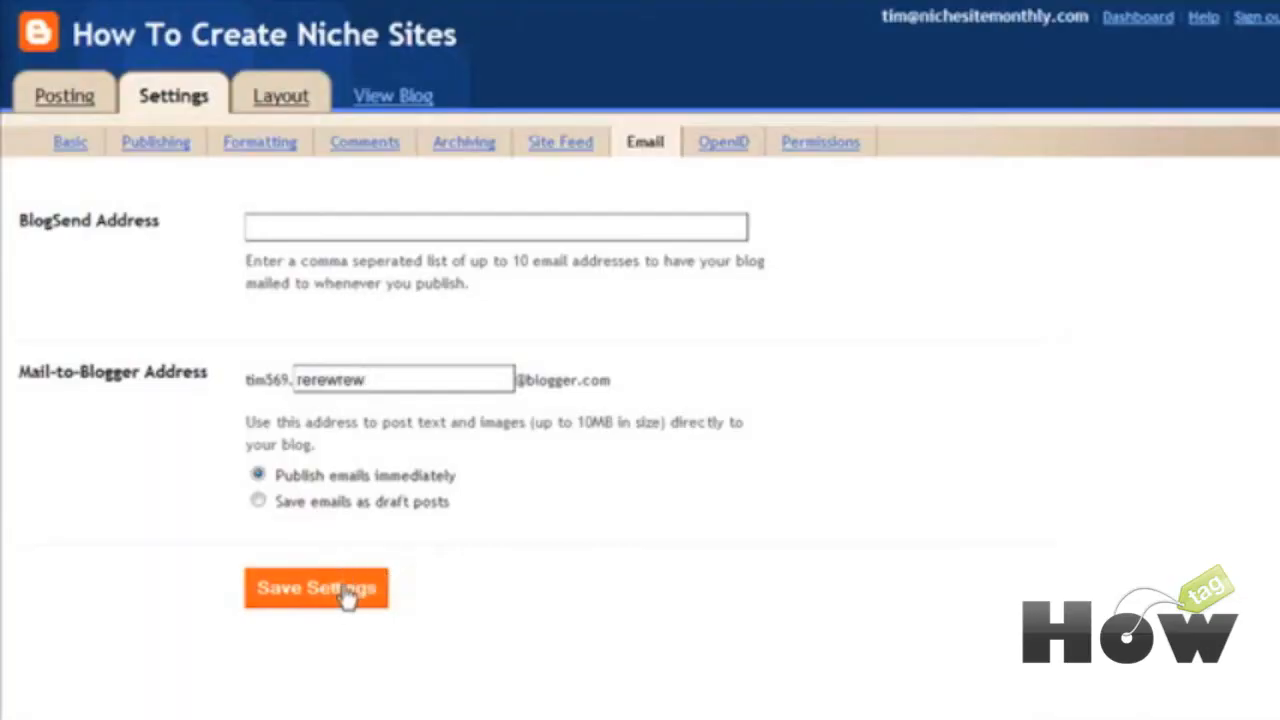
pyautogui.click(347, 594)
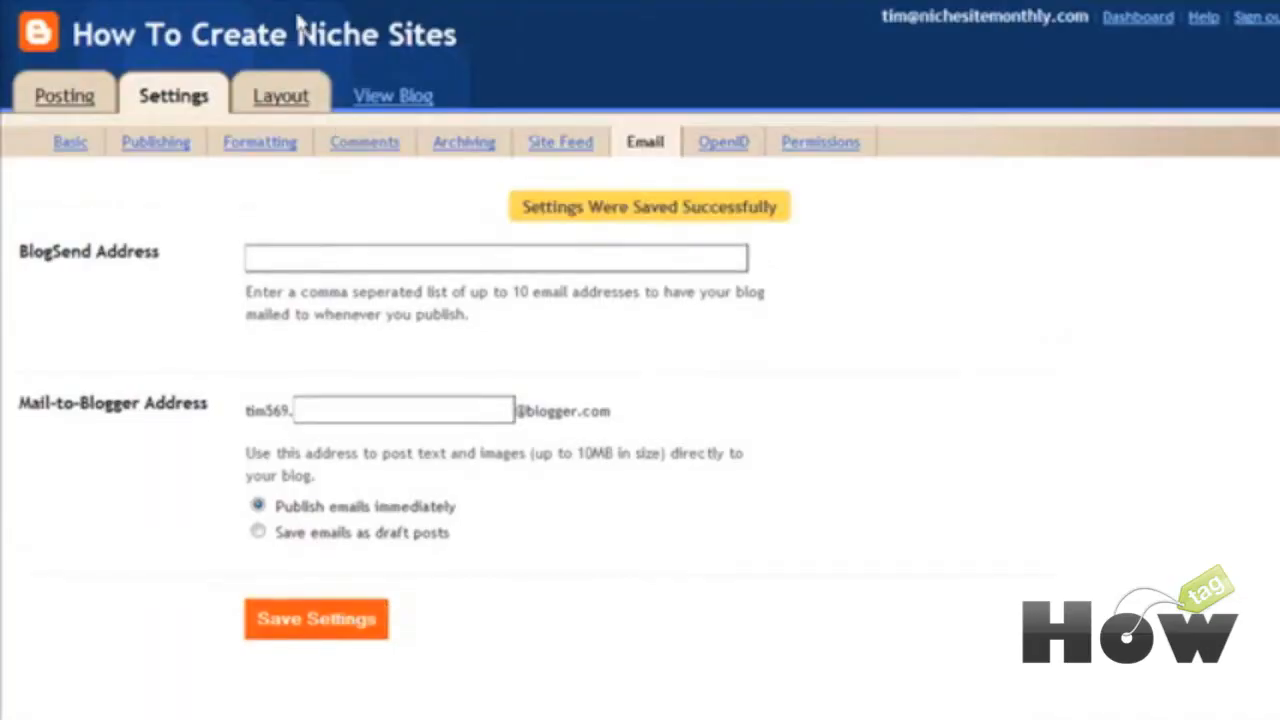
pyautogui.click(737, 150)
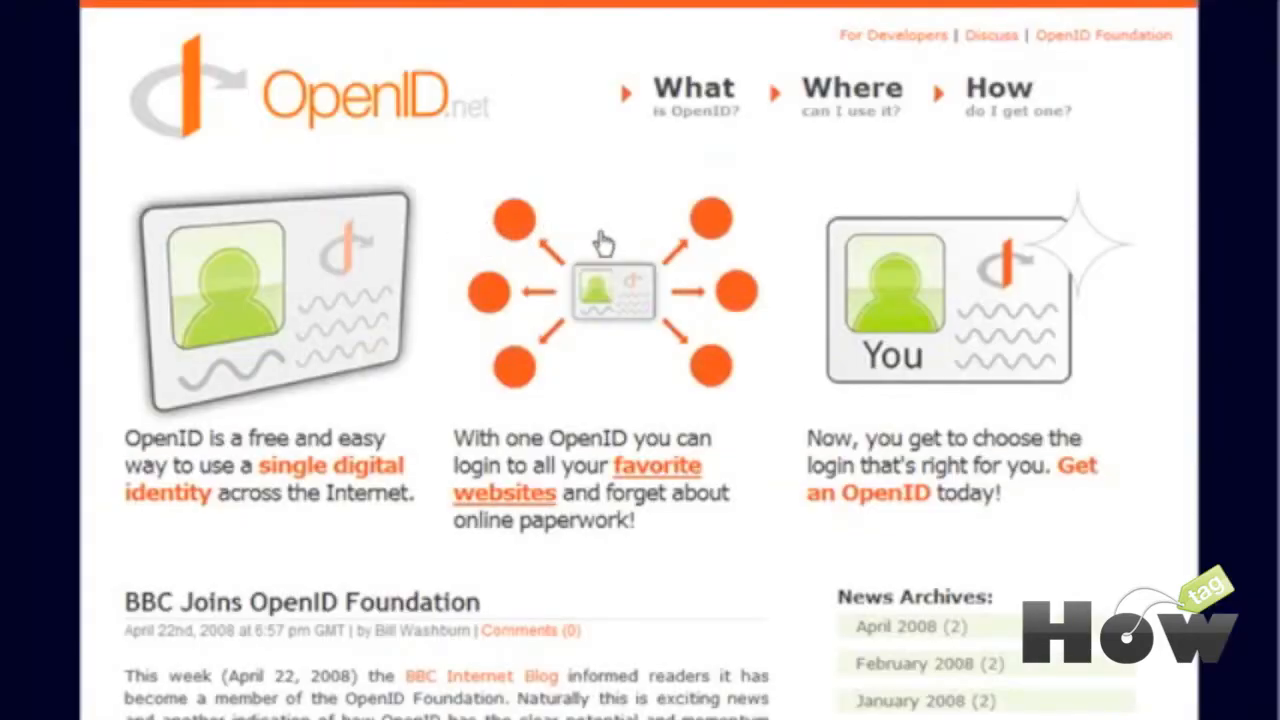
# Step: Scroll through the OpenID.net homepage to read what OpenID is
pyautogui.scroll(-3, 462, 273)
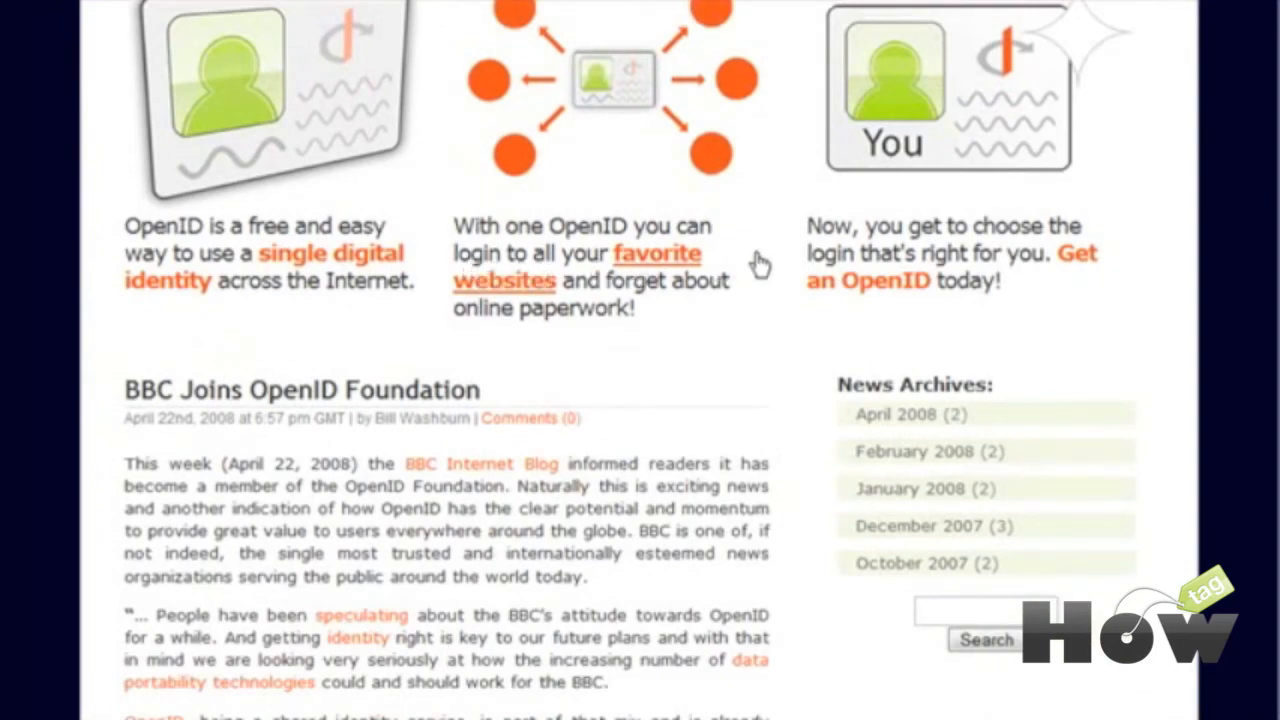
pyautogui.scroll(1, 757, 266)
pyautogui.scroll(2, 757, 264)
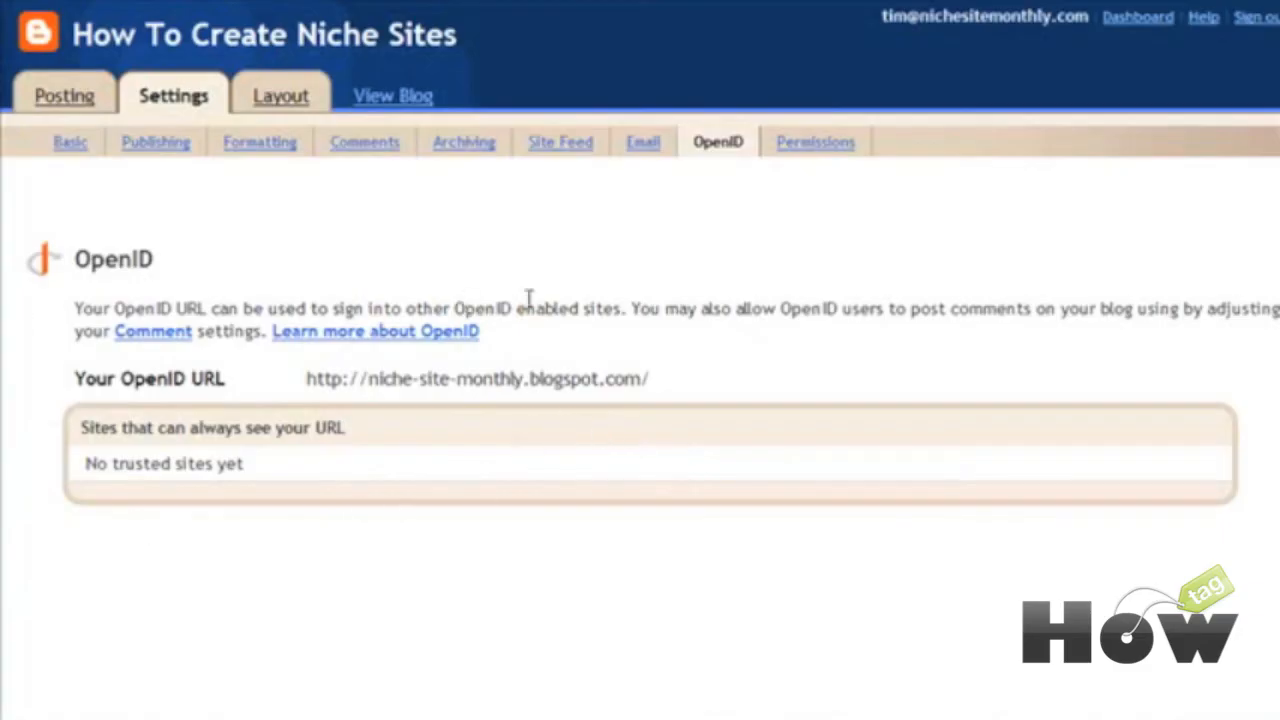
# Step: Follow the OpenID page's Comment link, scroll through Comments settings, then view Permissions
pyautogui.click(155, 333)
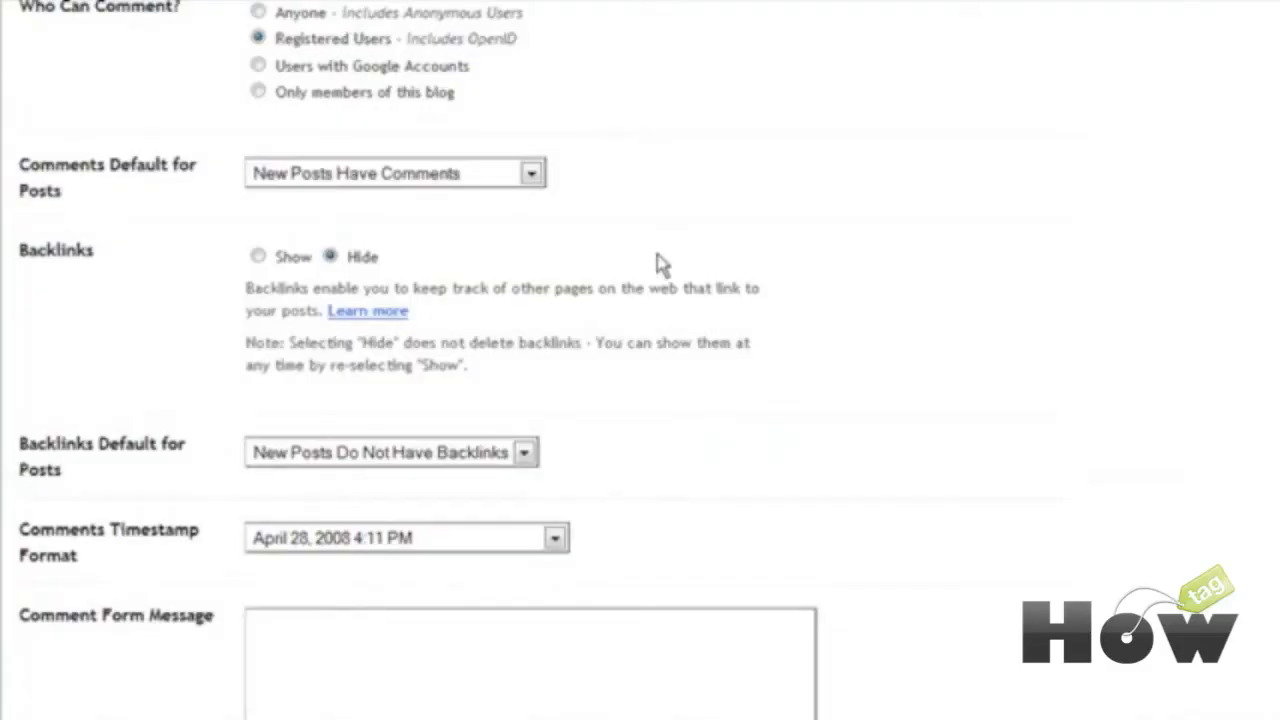
pyautogui.scroll(3, 680, 270)
pyautogui.scroll(1, 680, 270)
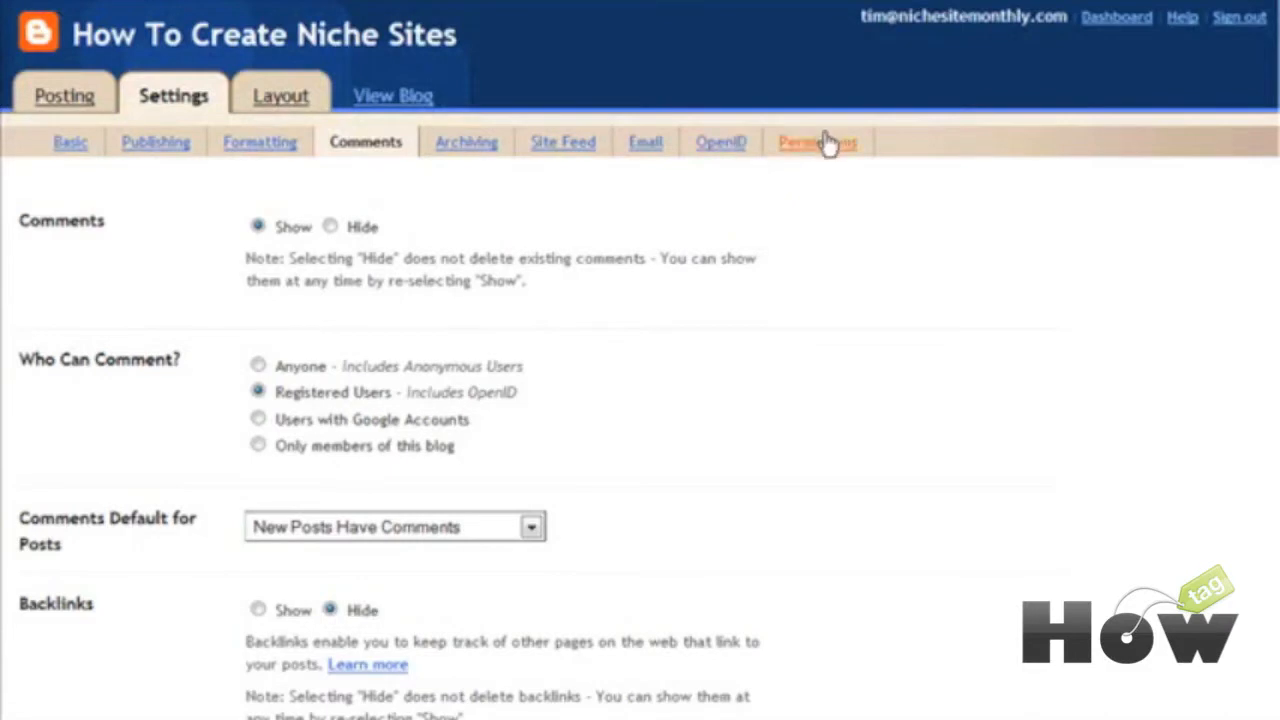
pyautogui.click(825, 143)
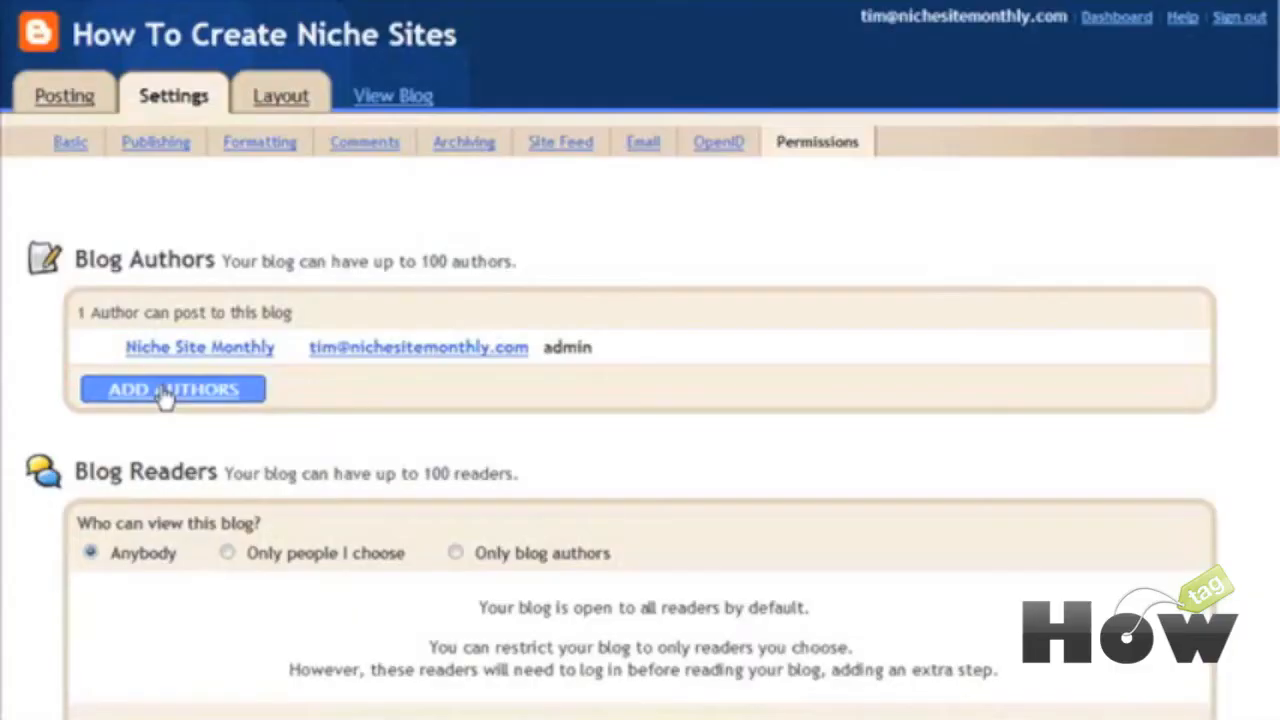
# Step: Start an Add Authors invitation, then cancel it without inviting anyone
pyautogui.click(166, 394)
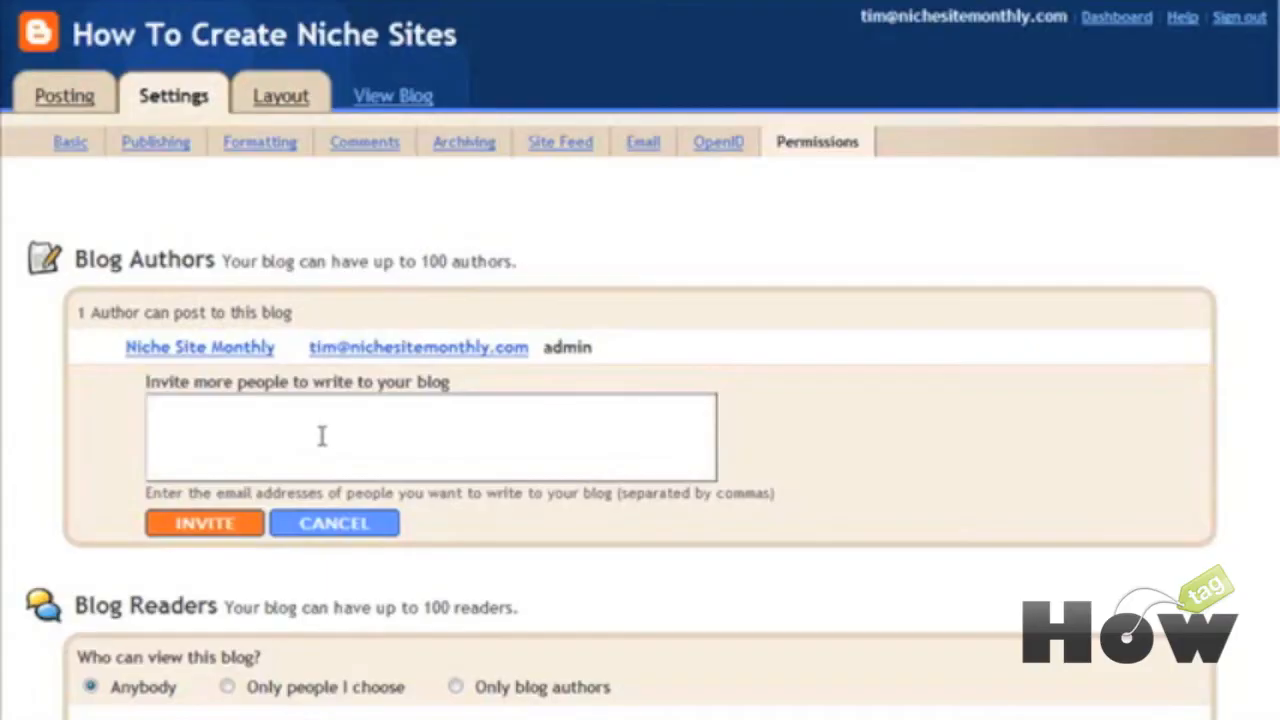
pyautogui.click(320, 528)
pyautogui.scroll(-1, 578, 478)
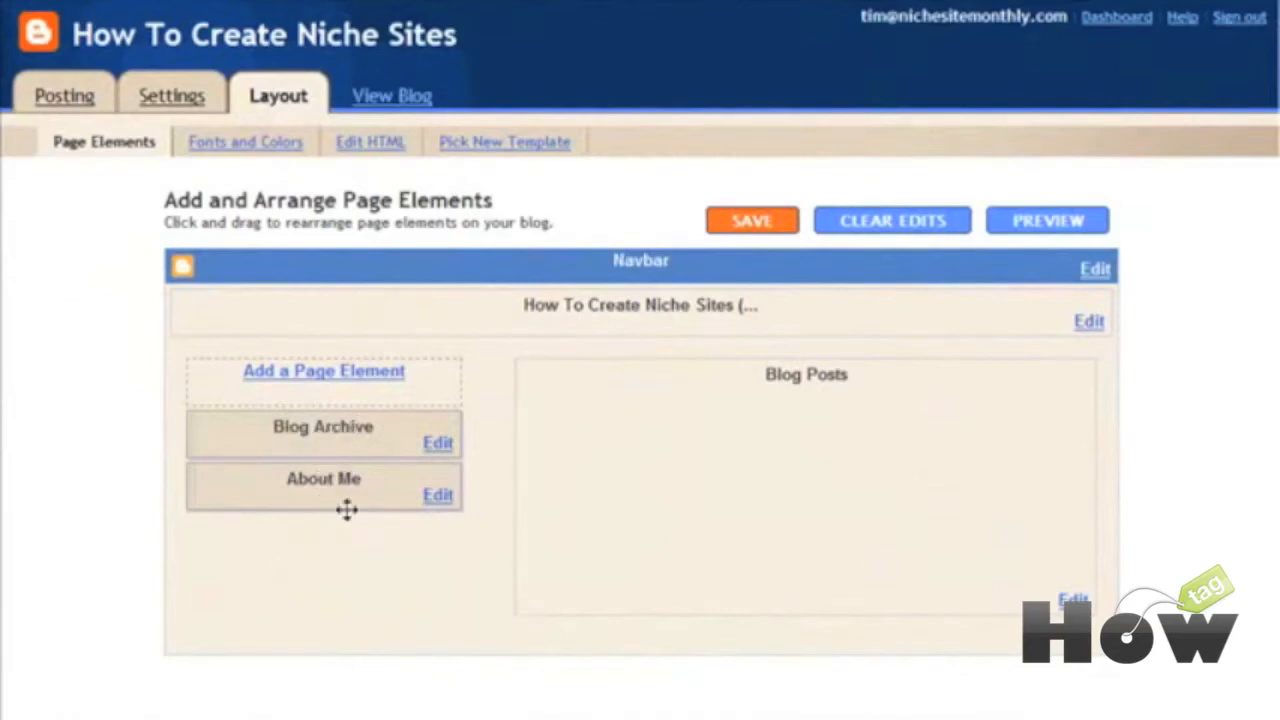
pyautogui.click(440, 445)
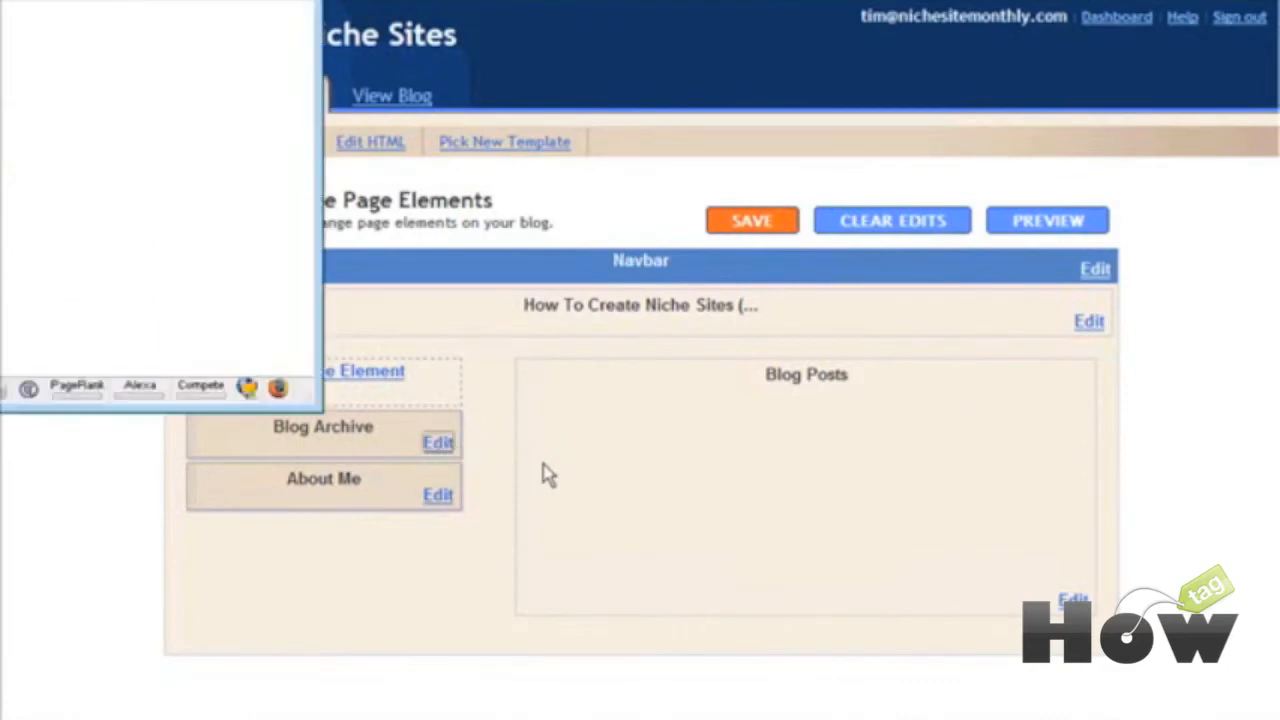
pyautogui.moveTo(11, 0); pyautogui.dragTo(432, 15)
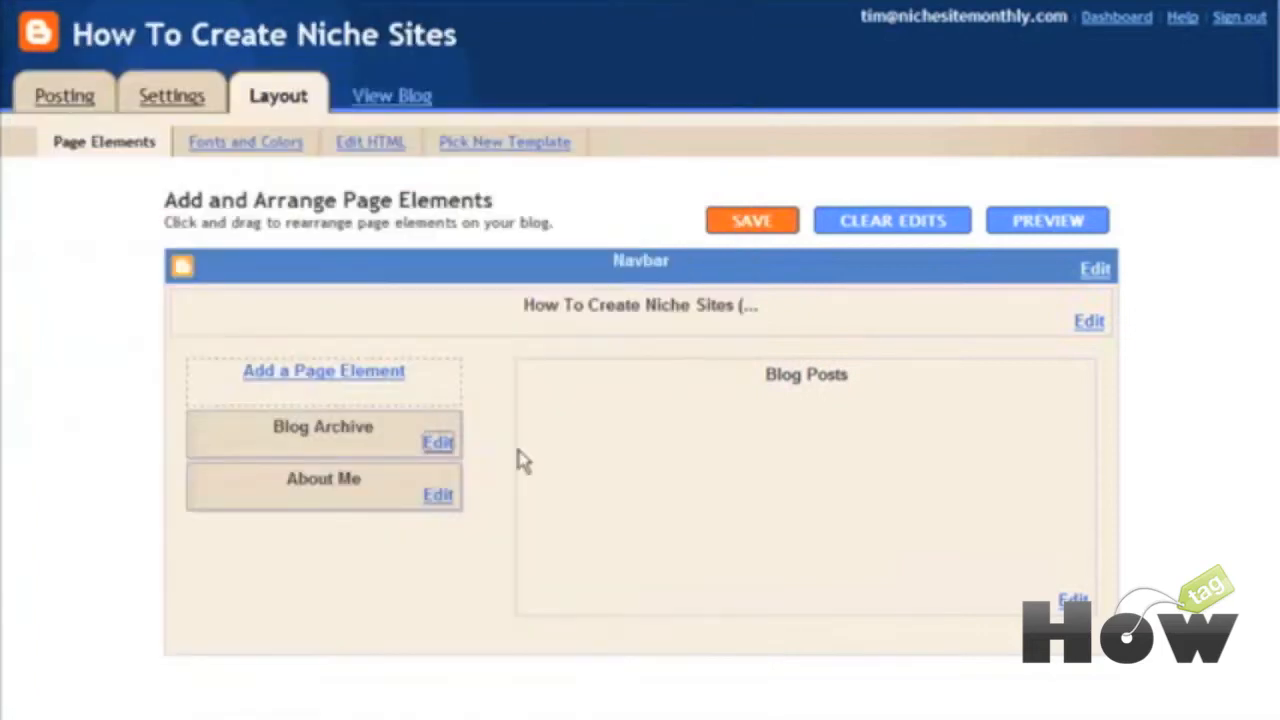
pyautogui.click(440, 500)
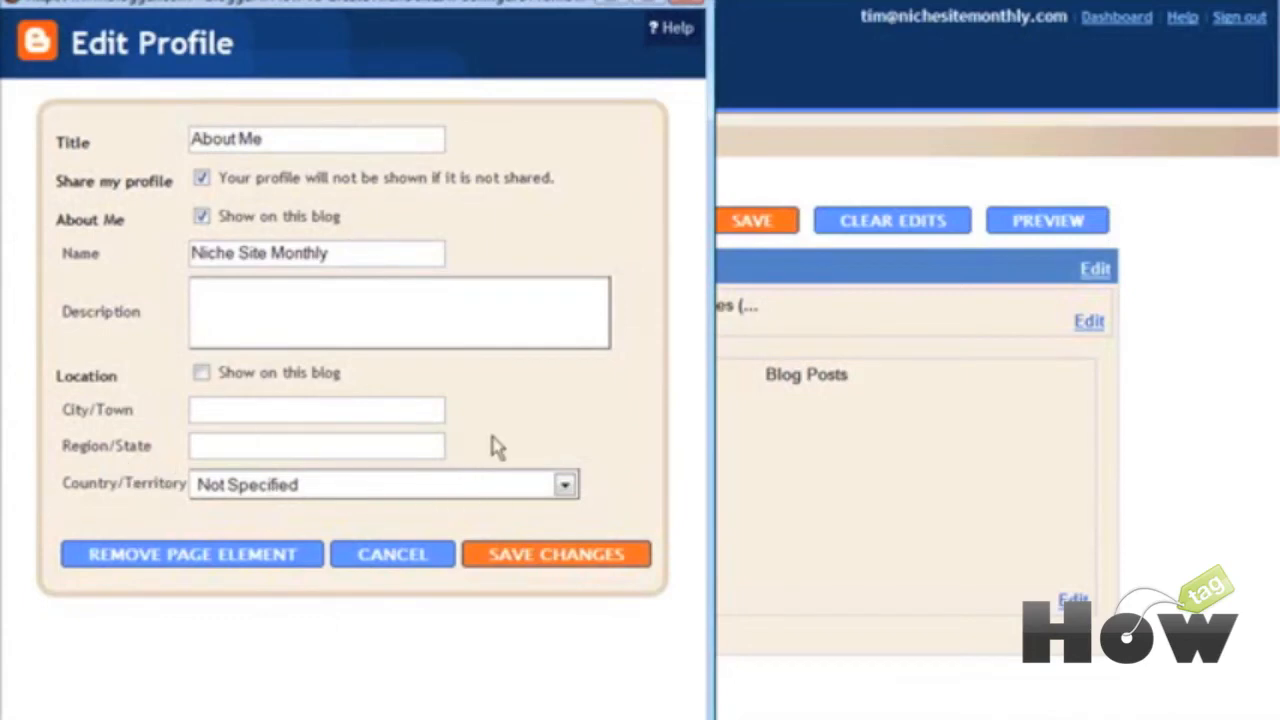
pyautogui.click(411, 557)
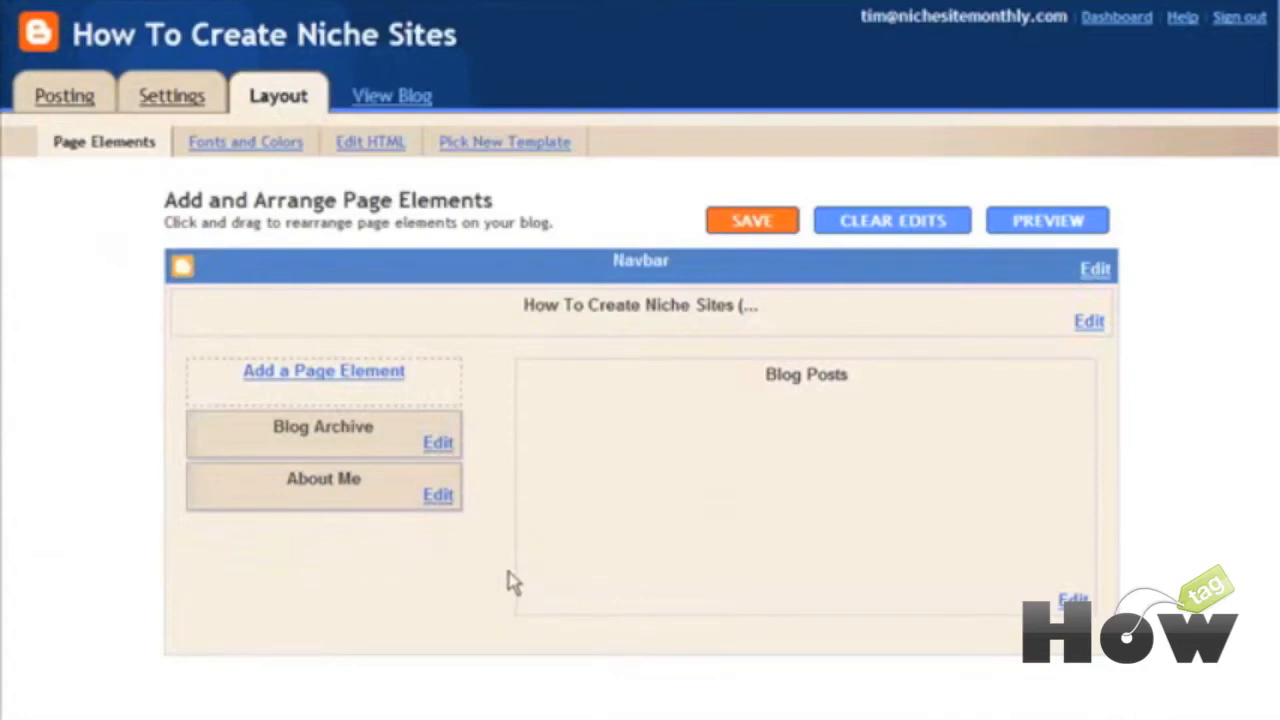
# Step: Pick Link List from the new page element chooser
pyautogui.click(328, 380)
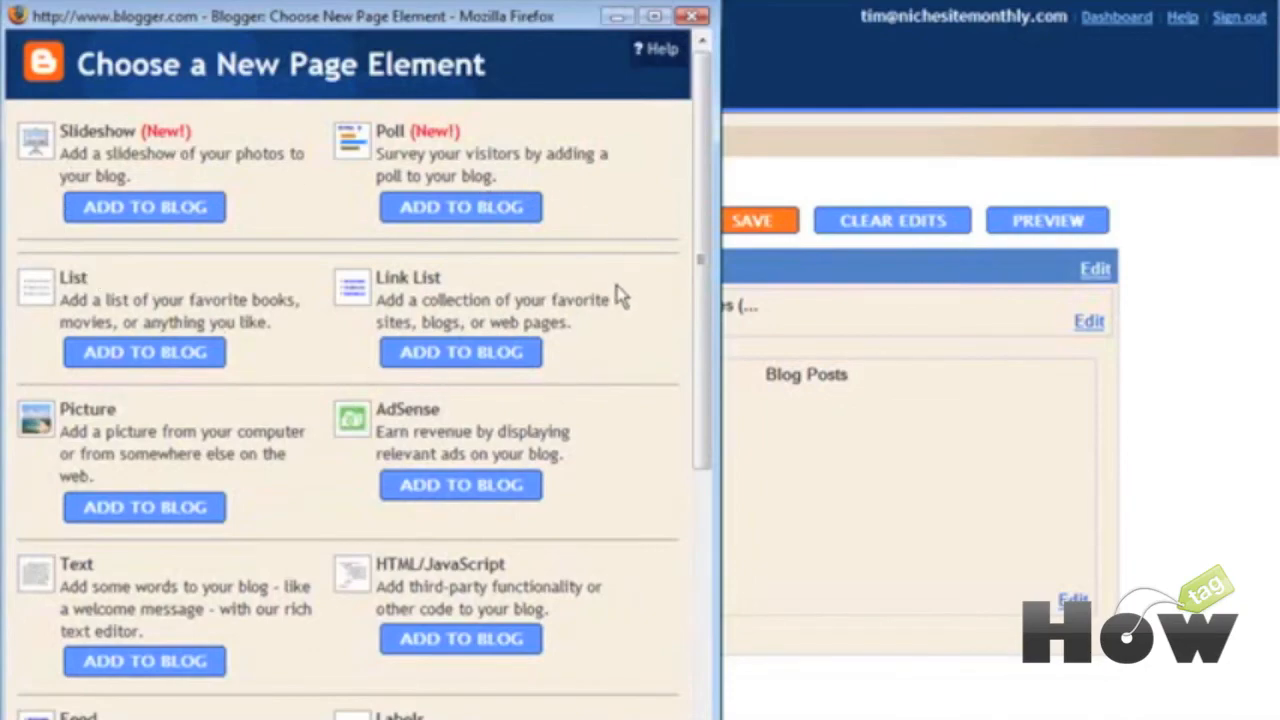
pyautogui.scroll(-3, 620, 380)
pyautogui.scroll(-4, 620, 382)
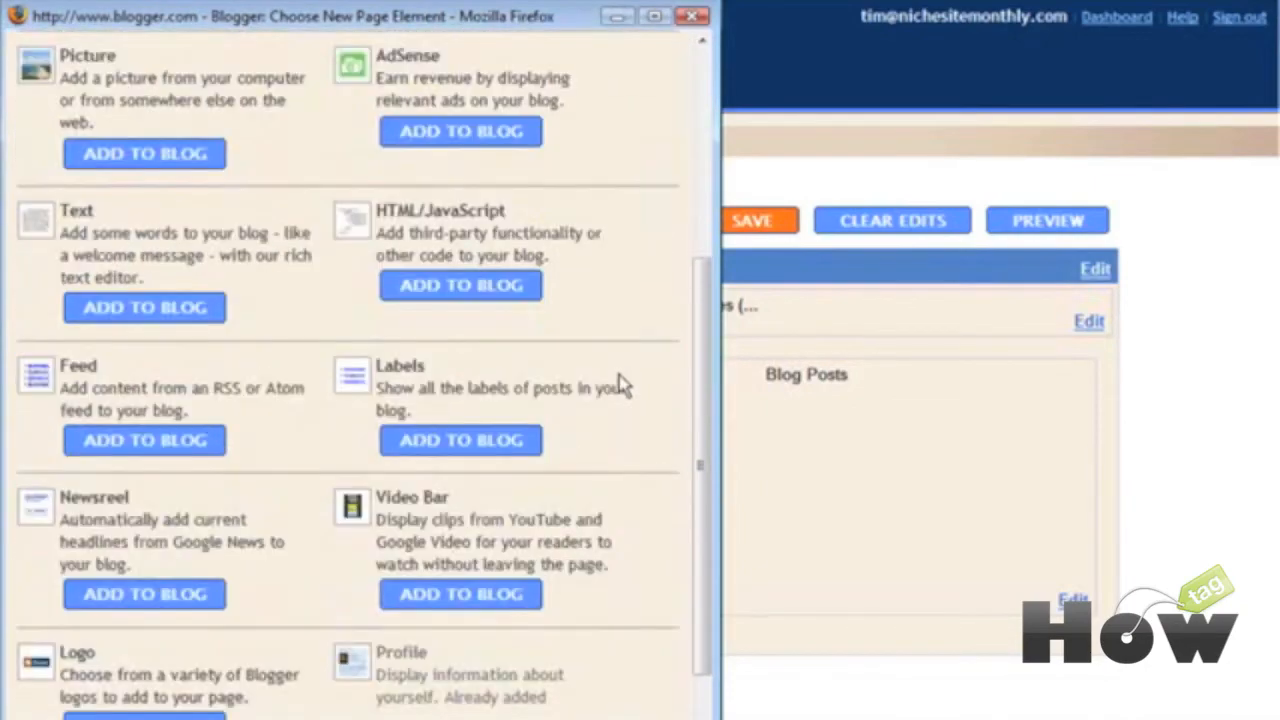
pyautogui.scroll(7, 620, 390)
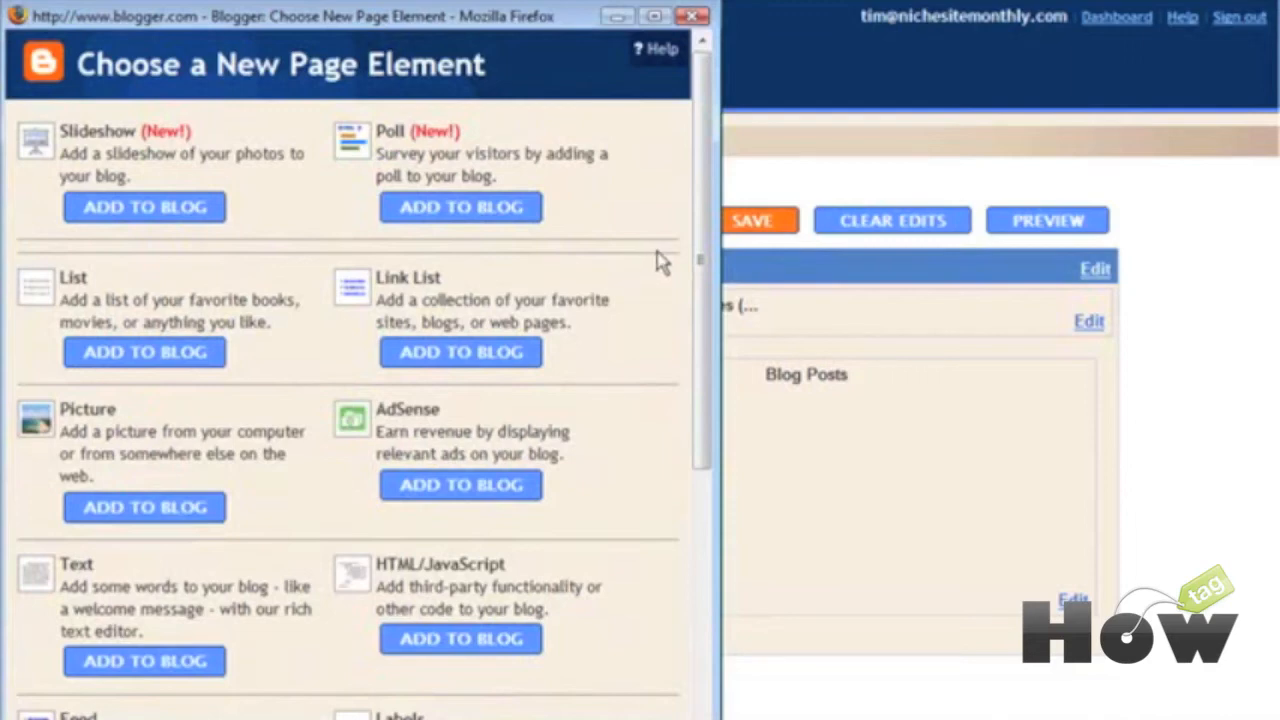
pyautogui.scroll(-1, 660, 262)
pyautogui.scroll(-1, 660, 262)
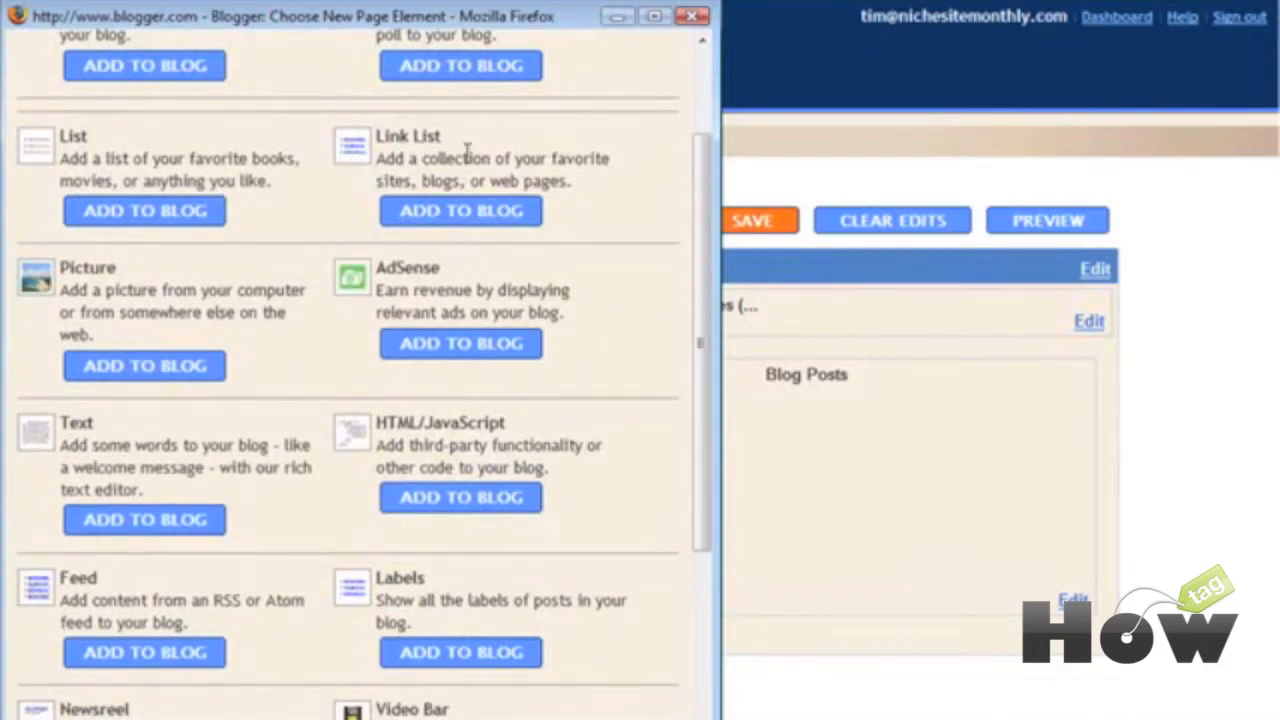
pyautogui.click(459, 211)
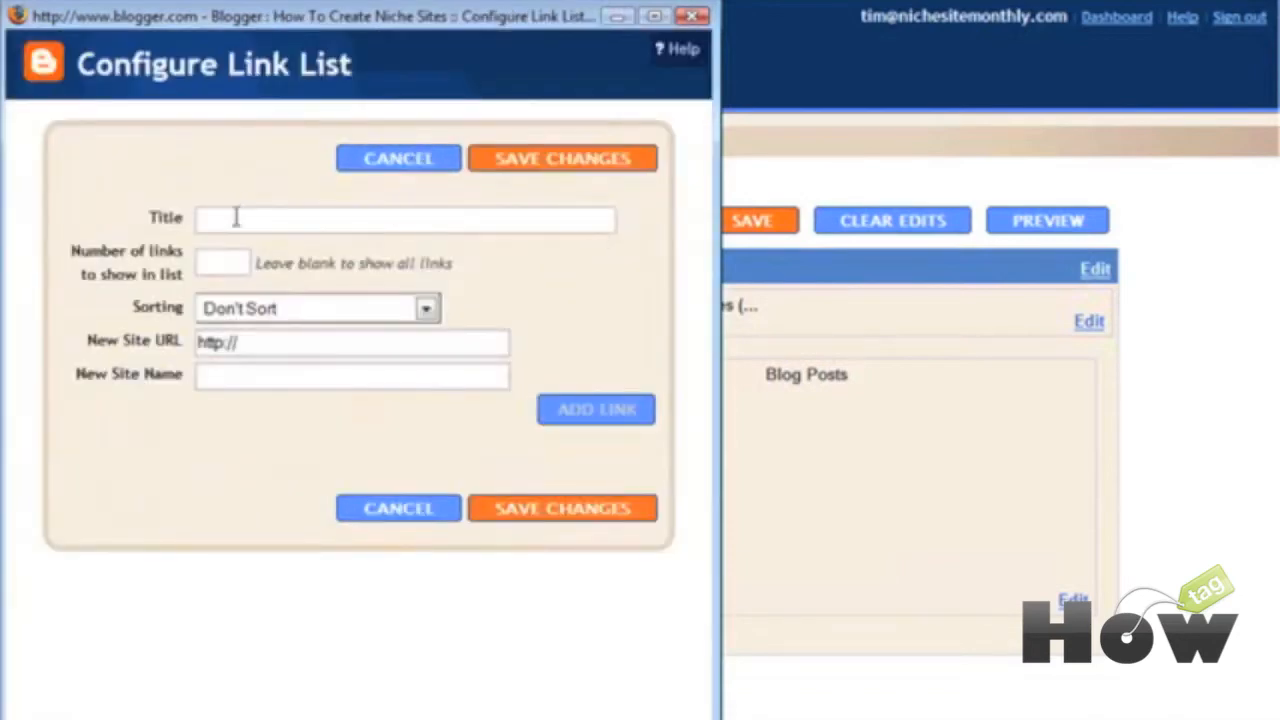
# Step: Title it 'Related Sites', add an unsorted Niche Site Monthly link, save, and drag below Blog Archive
pyautogui.click(236, 217)
pyautogui.write('Related Sites')
pyautogui.click(427, 309)
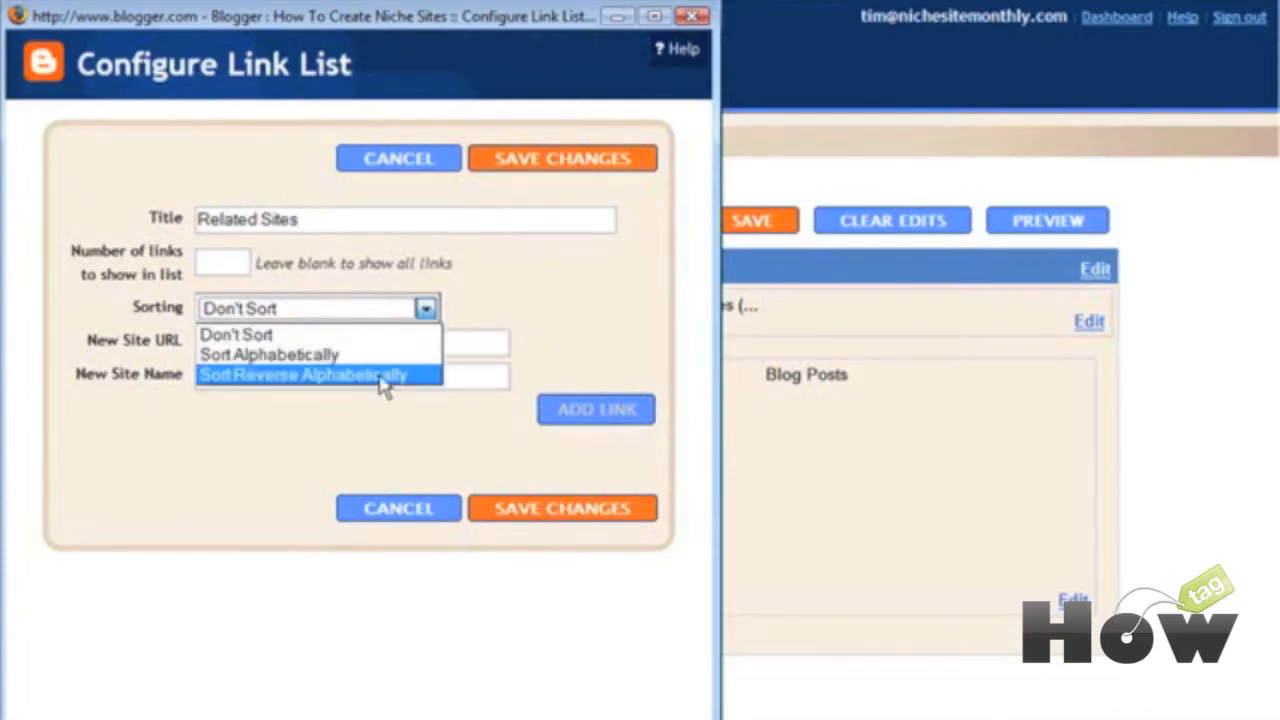
pyautogui.click(404, 335)
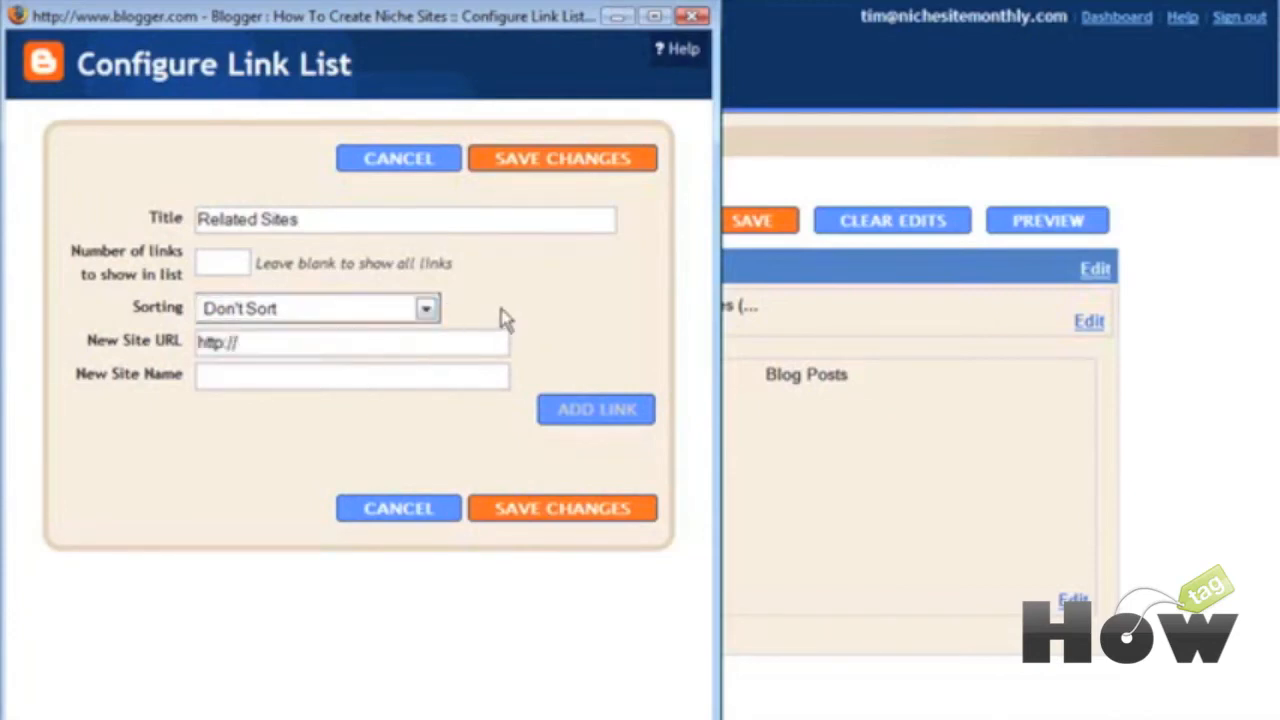
pyautogui.click(280, 344)
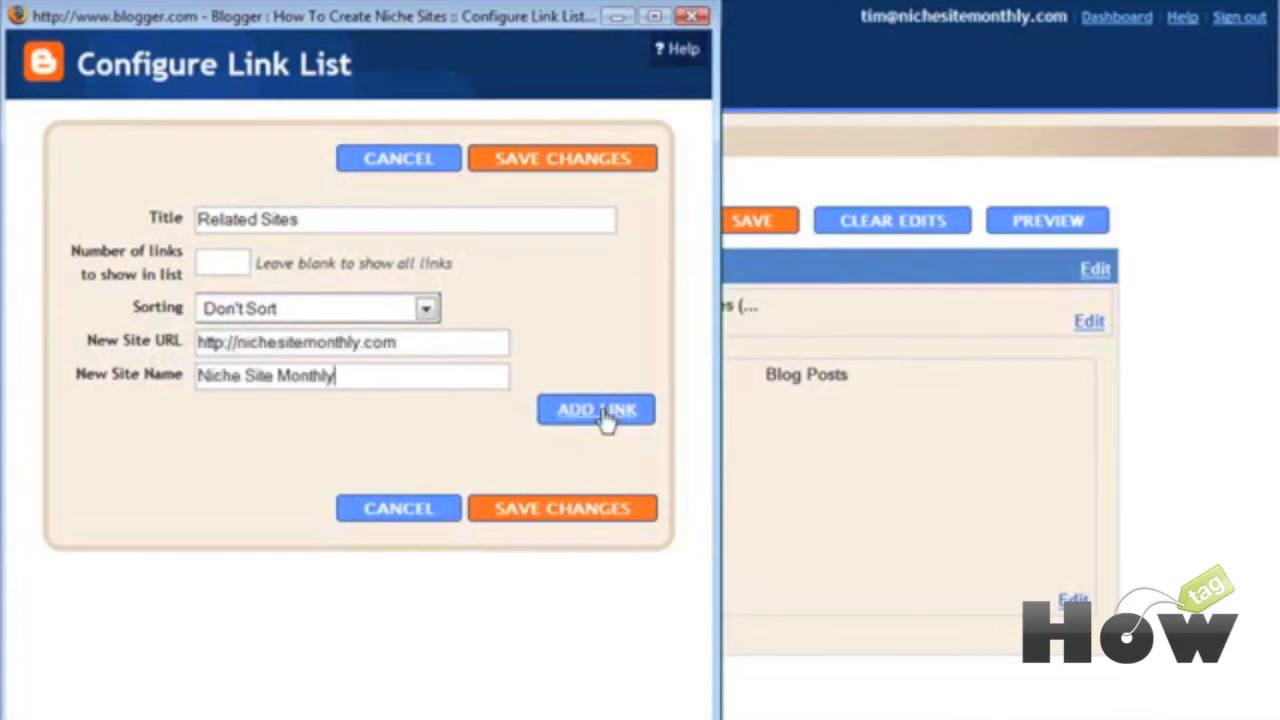
pyautogui.click(600, 412)
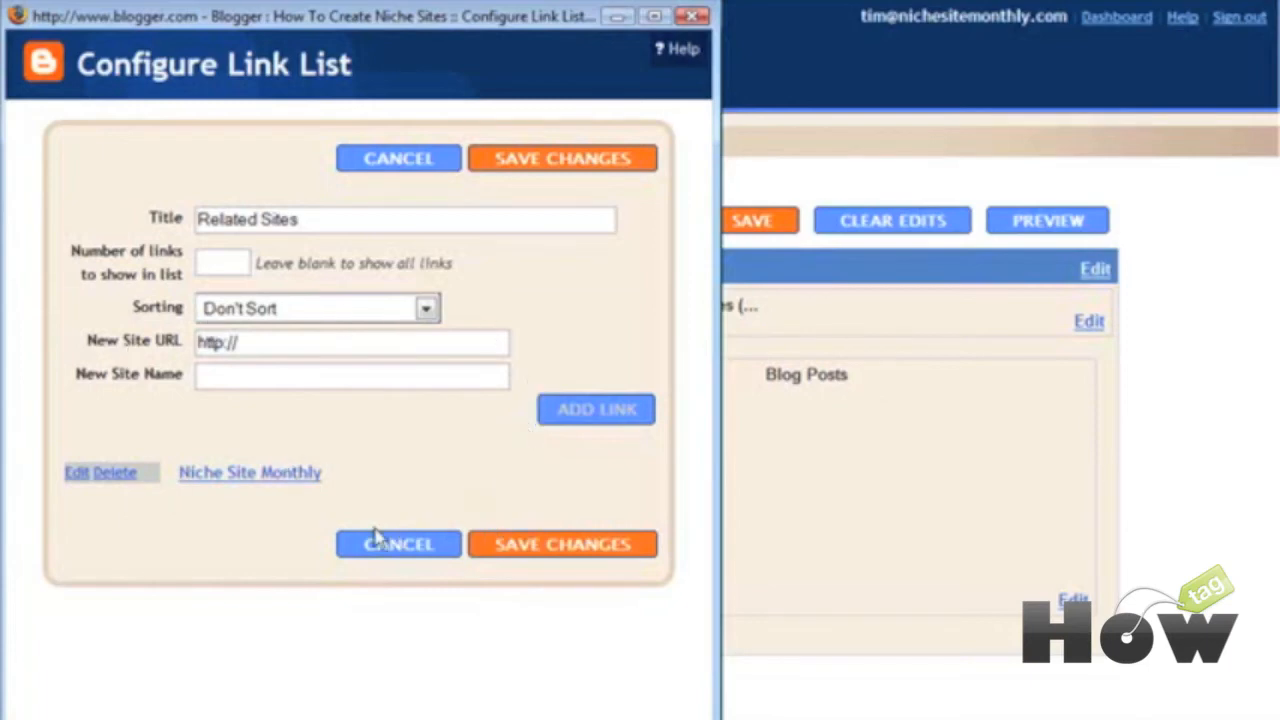
pyautogui.click(556, 547)
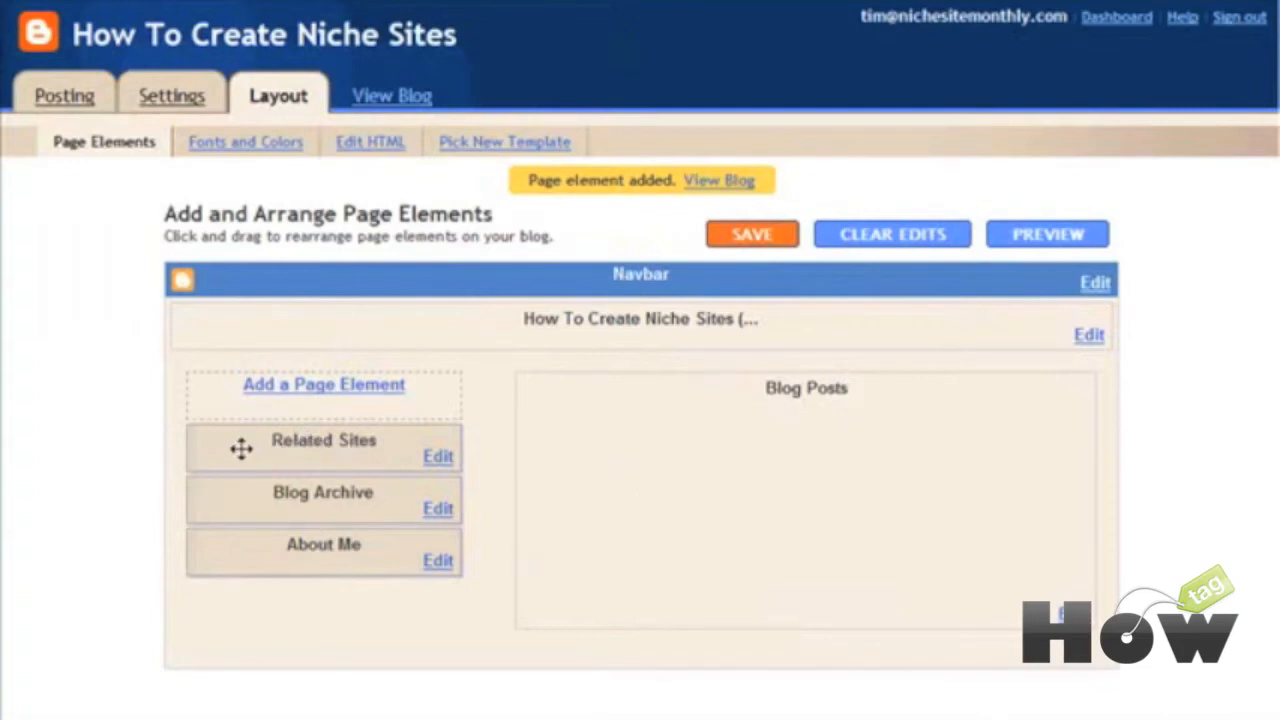
pyautogui.moveTo(241, 448); pyautogui.dragTo(290, 434)
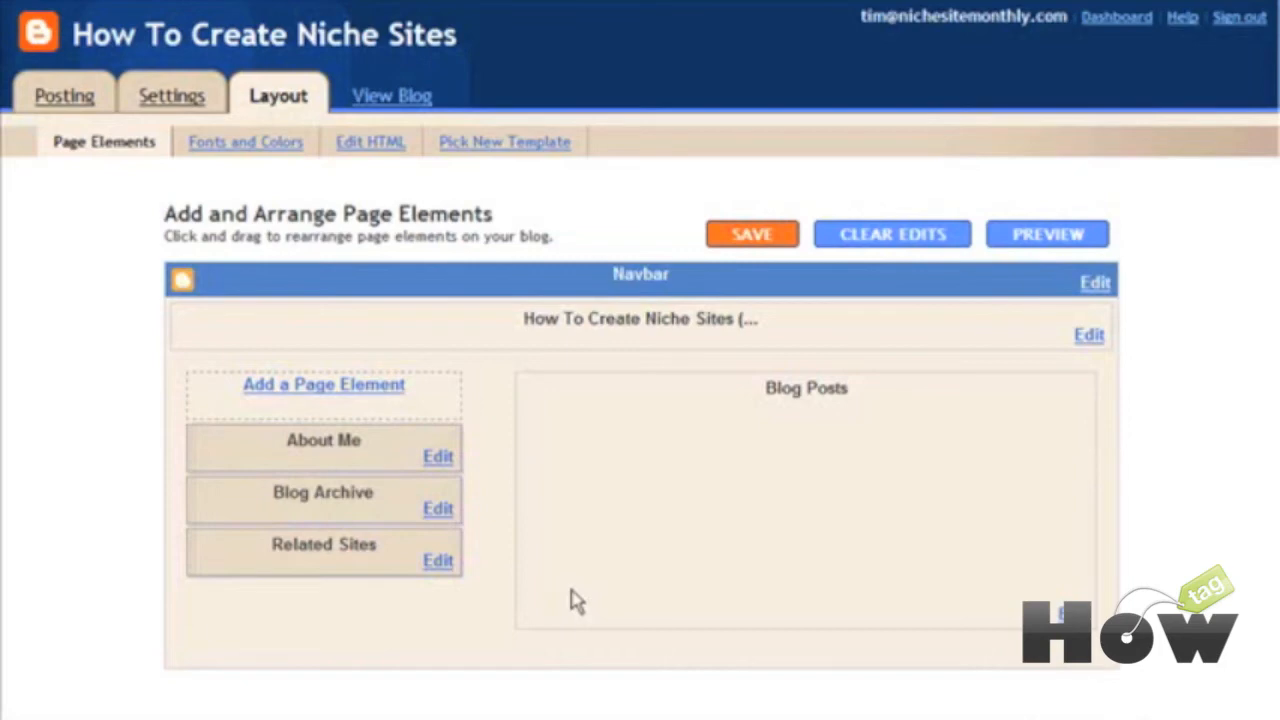
# Step: Add a Niche Site Monthly picture element captioned 'niche sites' using box200.jpg
pyautogui.click(343, 387)
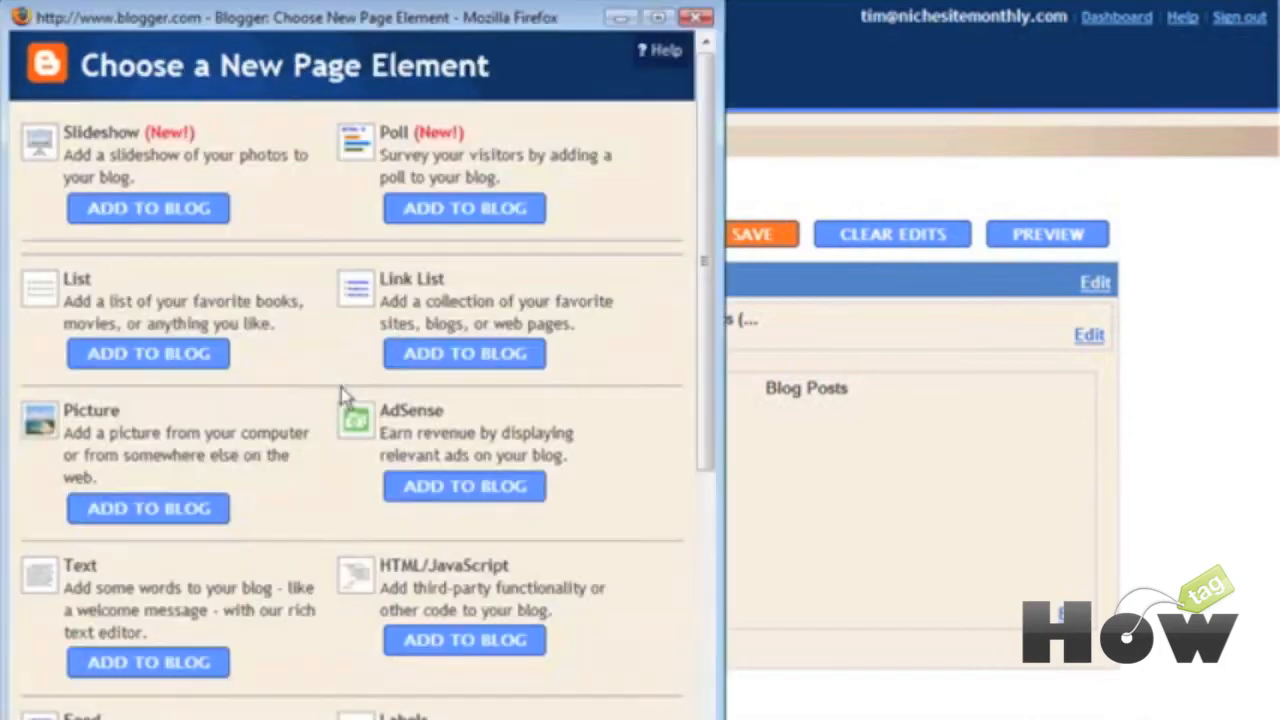
pyautogui.click(147, 512)
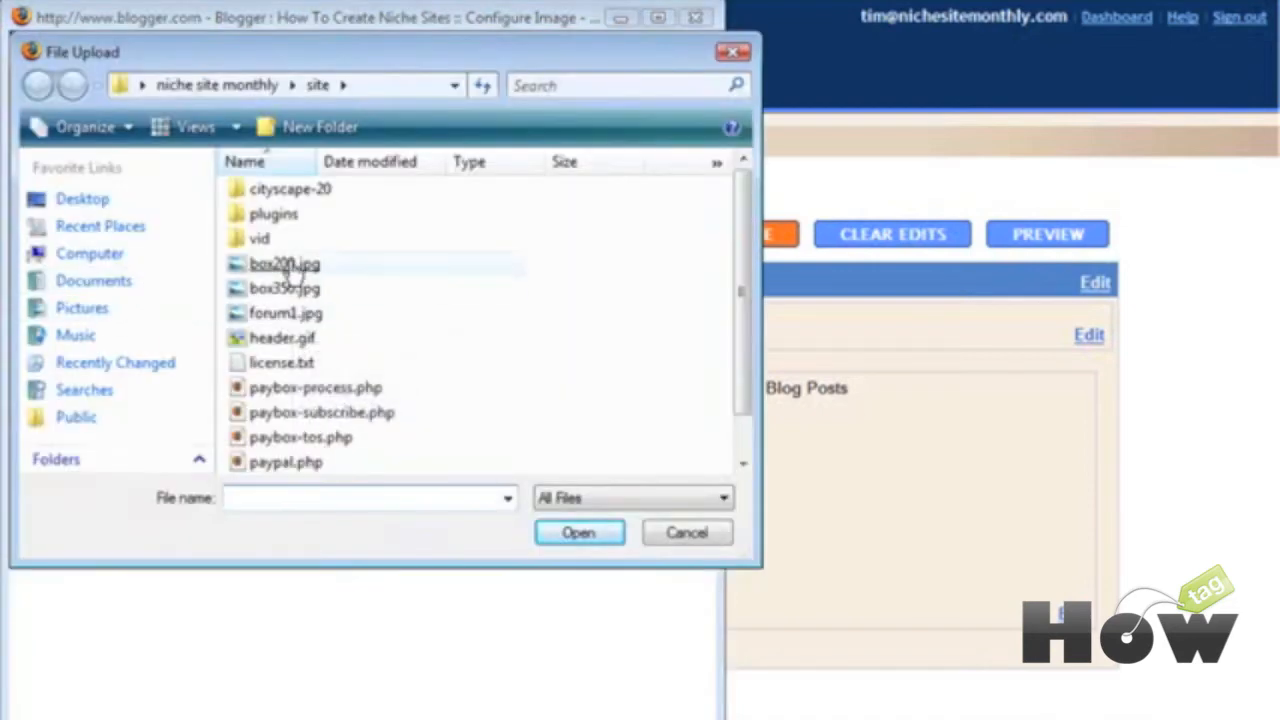
pyautogui.click(297, 268)
pyautogui.press('Return')
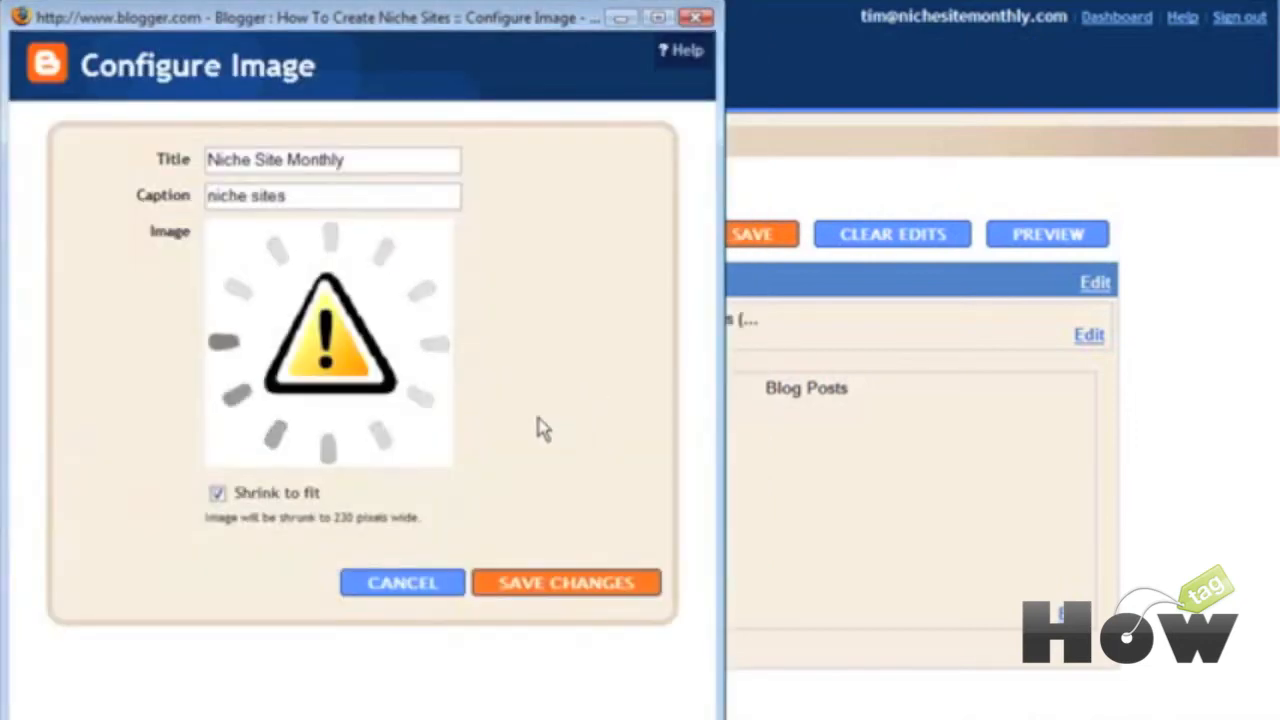
pyautogui.click(570, 595)
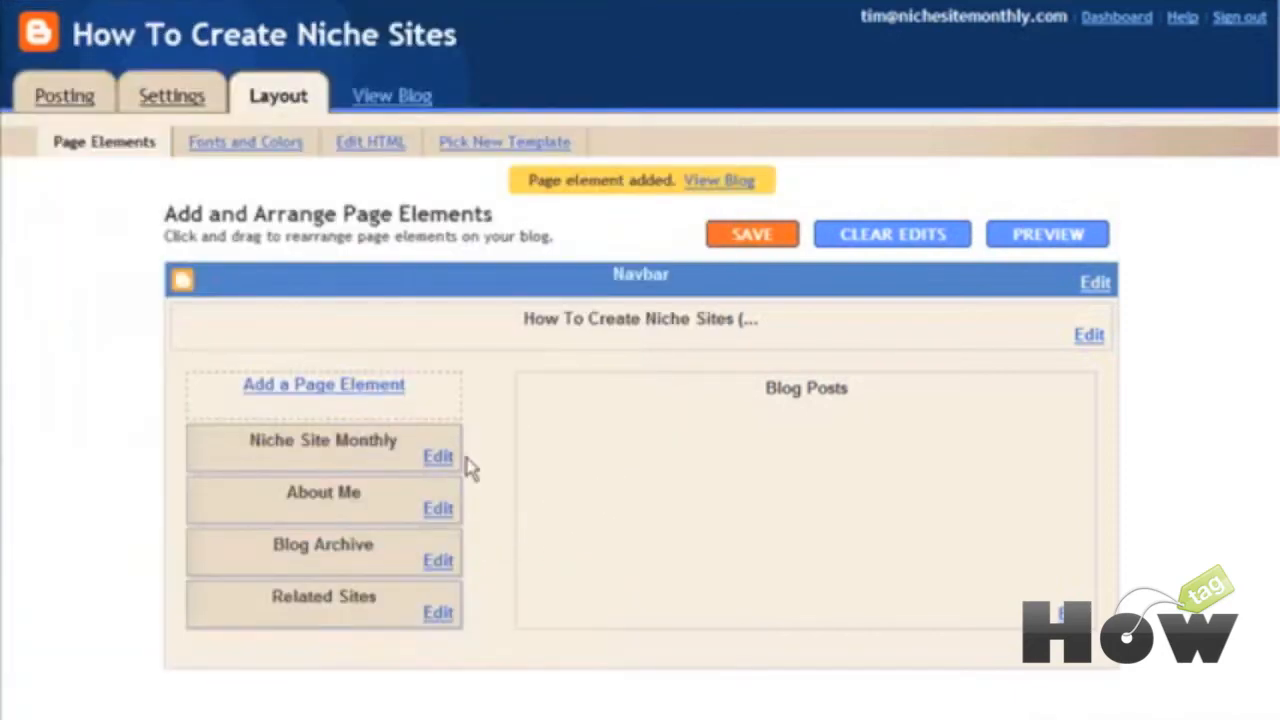
# Step: Add an AdSense element and sign in with an existing AdSense account
pyautogui.click(334, 396)
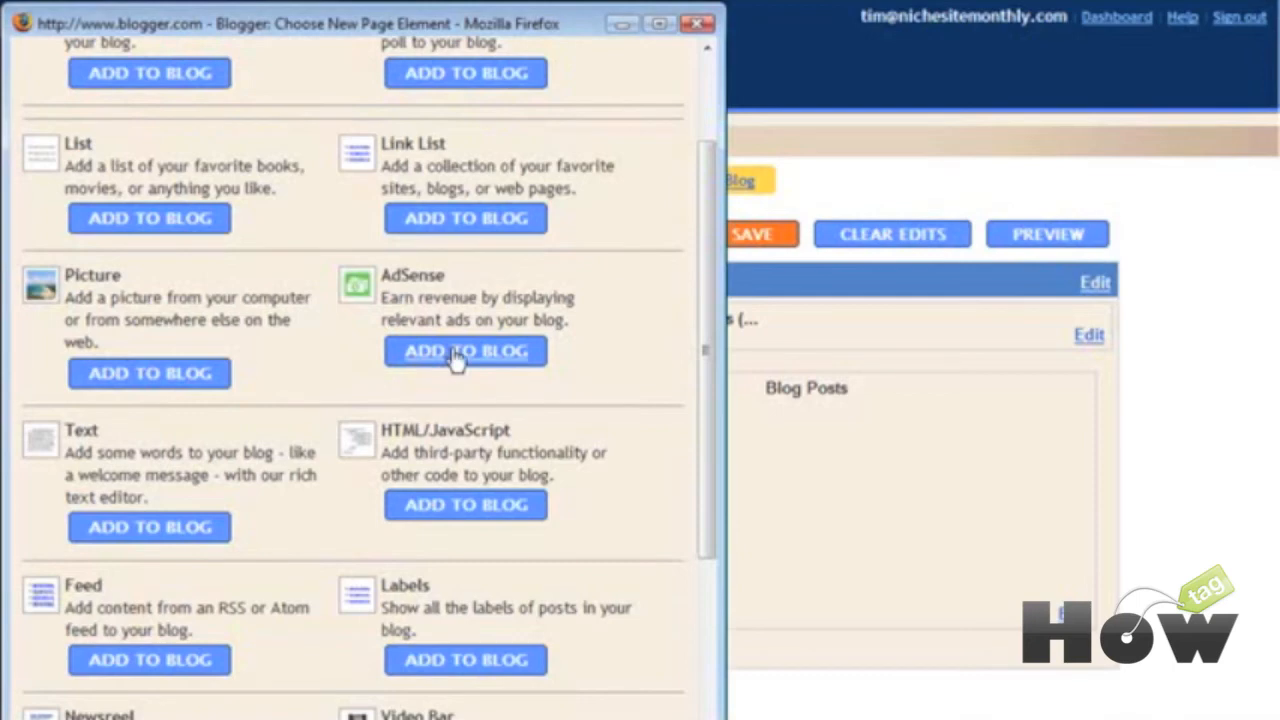
pyautogui.click(500, 356)
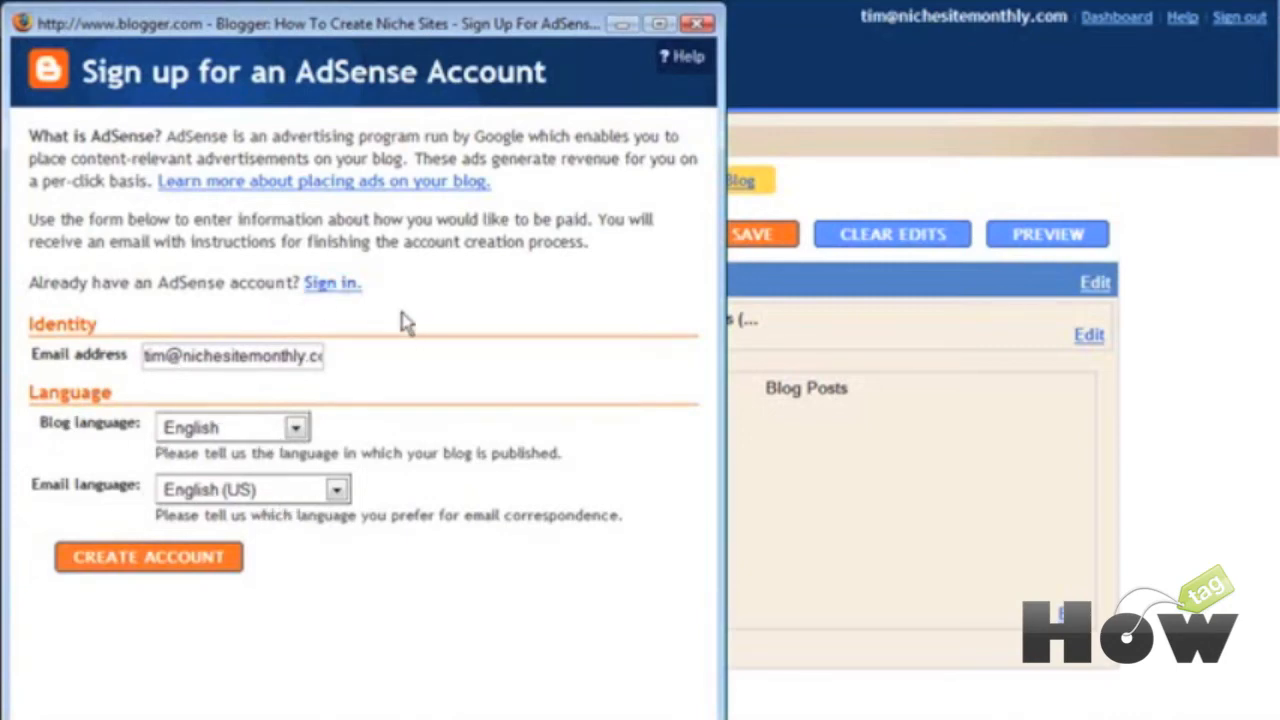
pyautogui.click(333, 284)
pyautogui.click(205, 221)
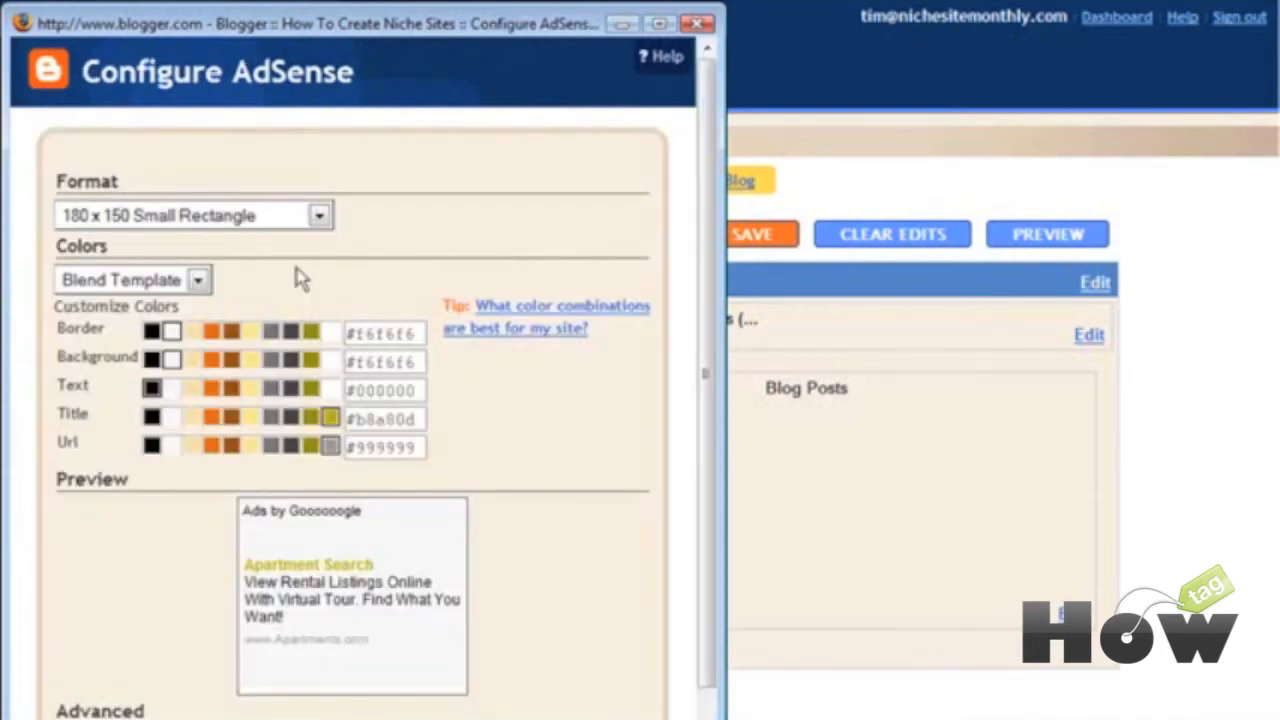
# Step: Choose the 120 x 600 Vertical Banner format with Blend Template colours
pyautogui.click(319, 217)
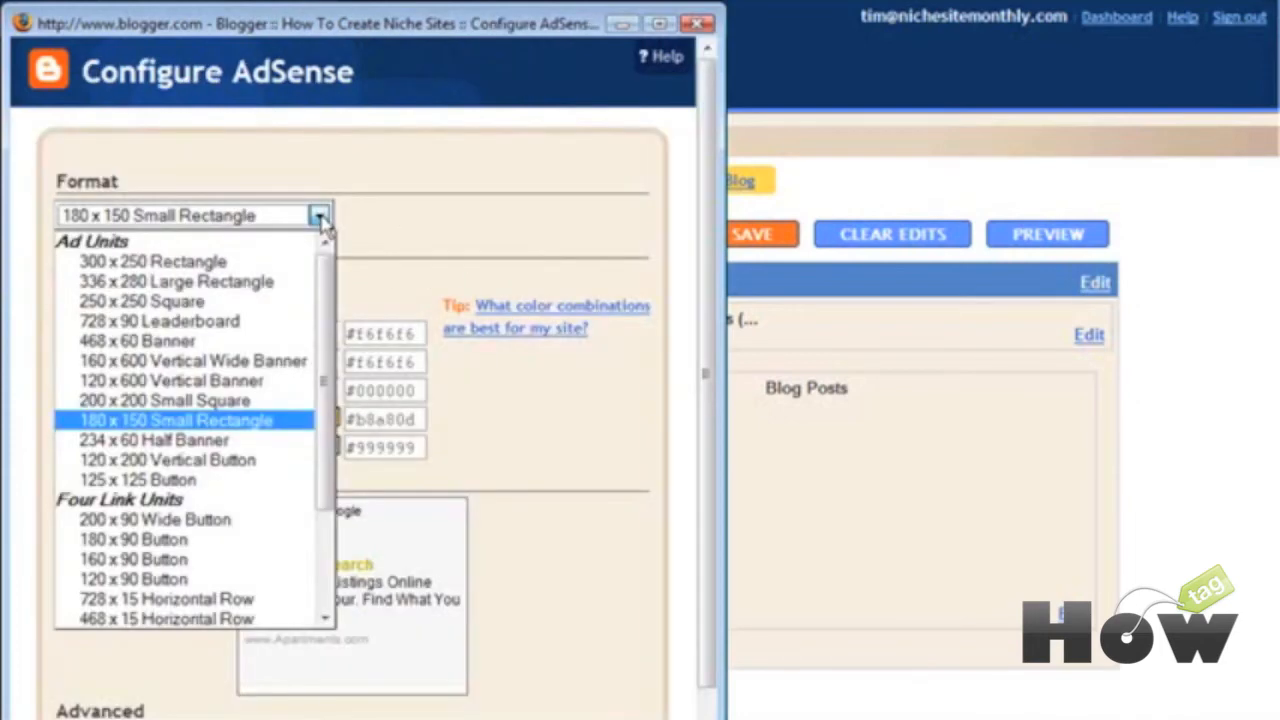
pyautogui.click(322, 222)
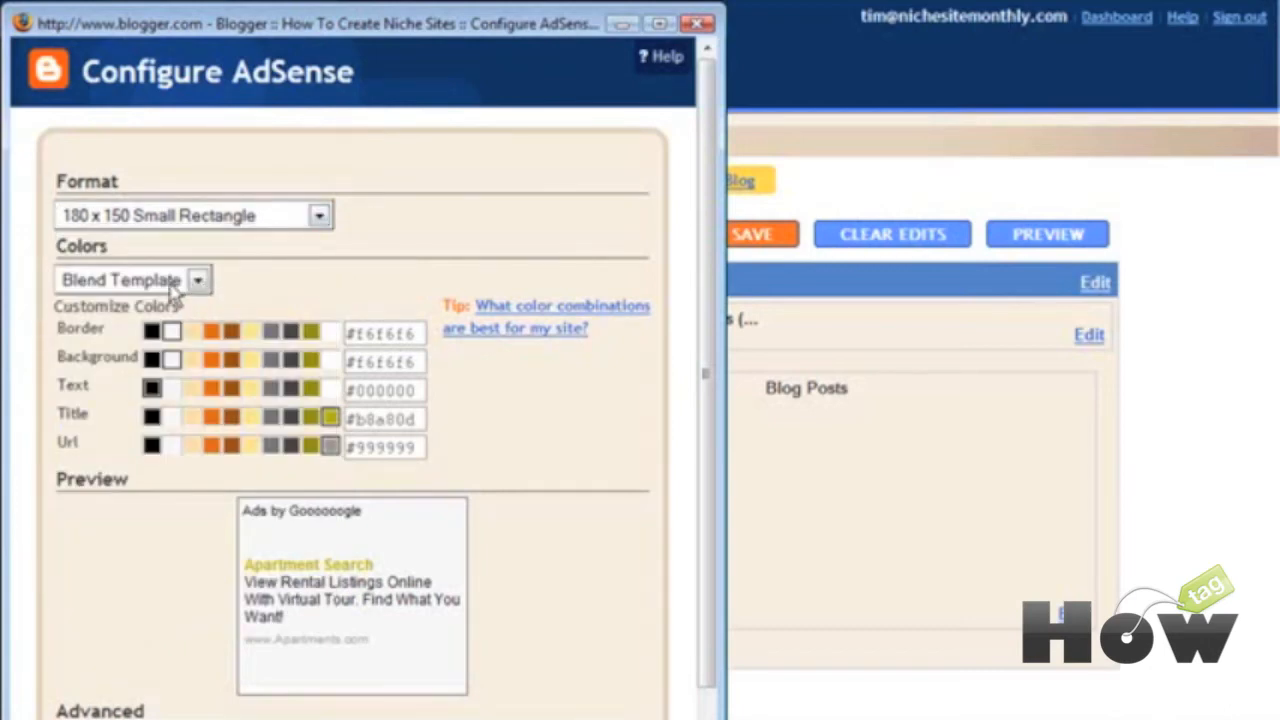
pyautogui.click(201, 282)
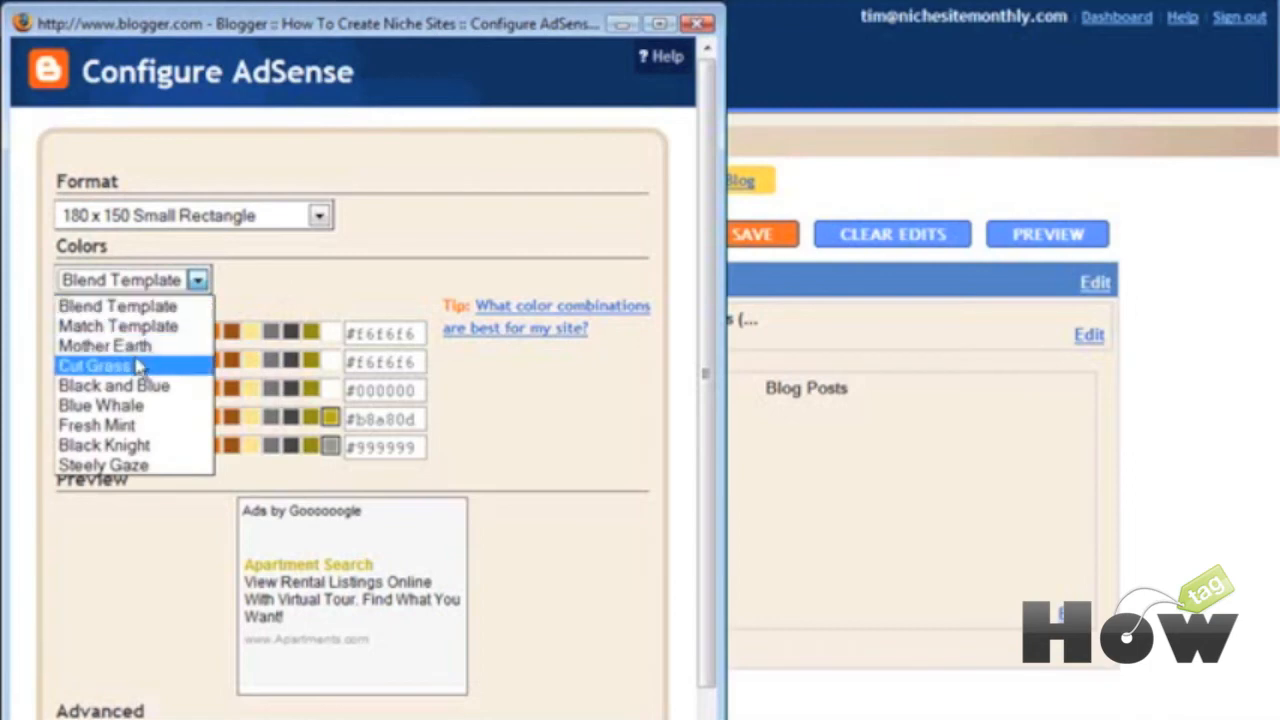
pyautogui.click(170, 307)
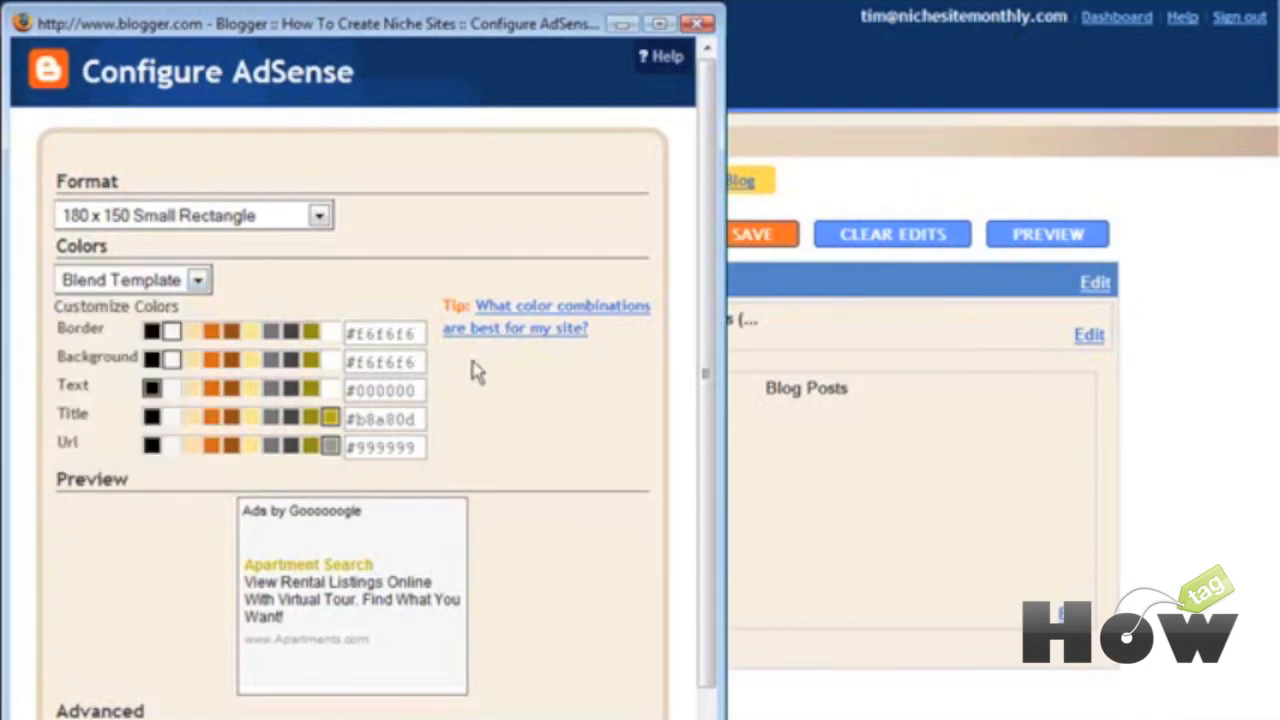
pyautogui.scroll(-1, 532, 372)
pyautogui.scroll(-1, 535, 372)
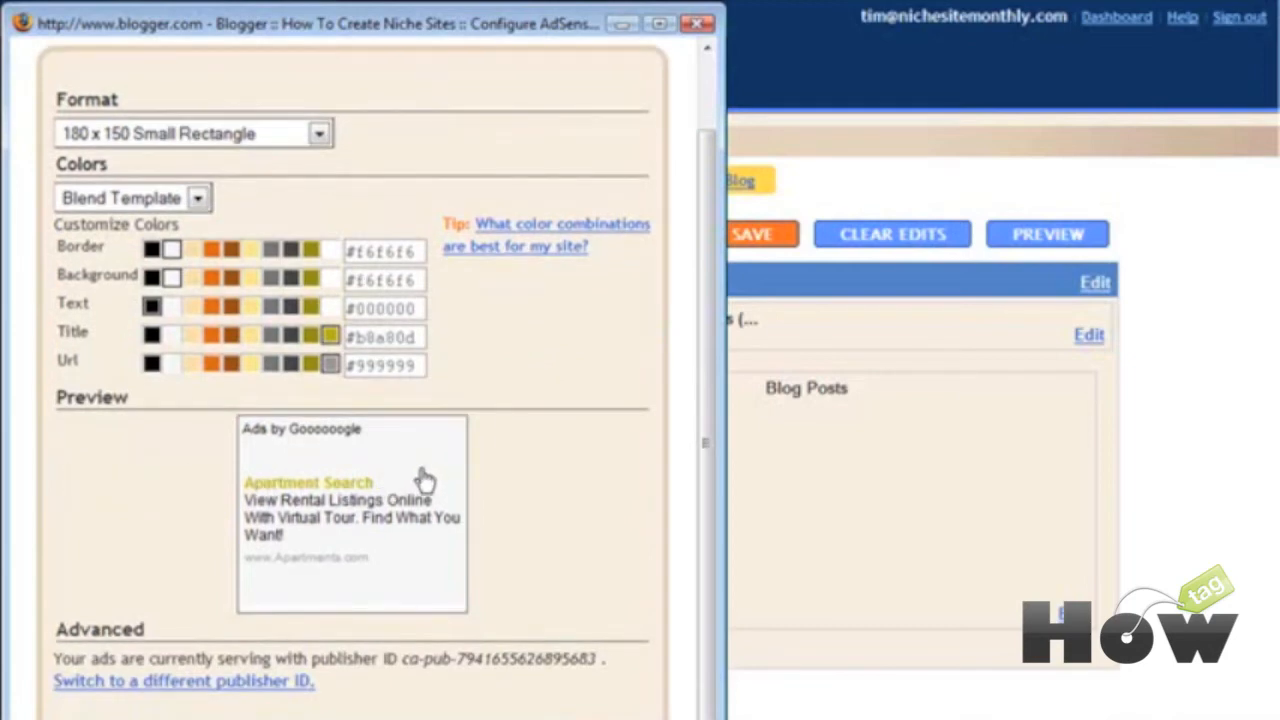
pyautogui.click(263, 137)
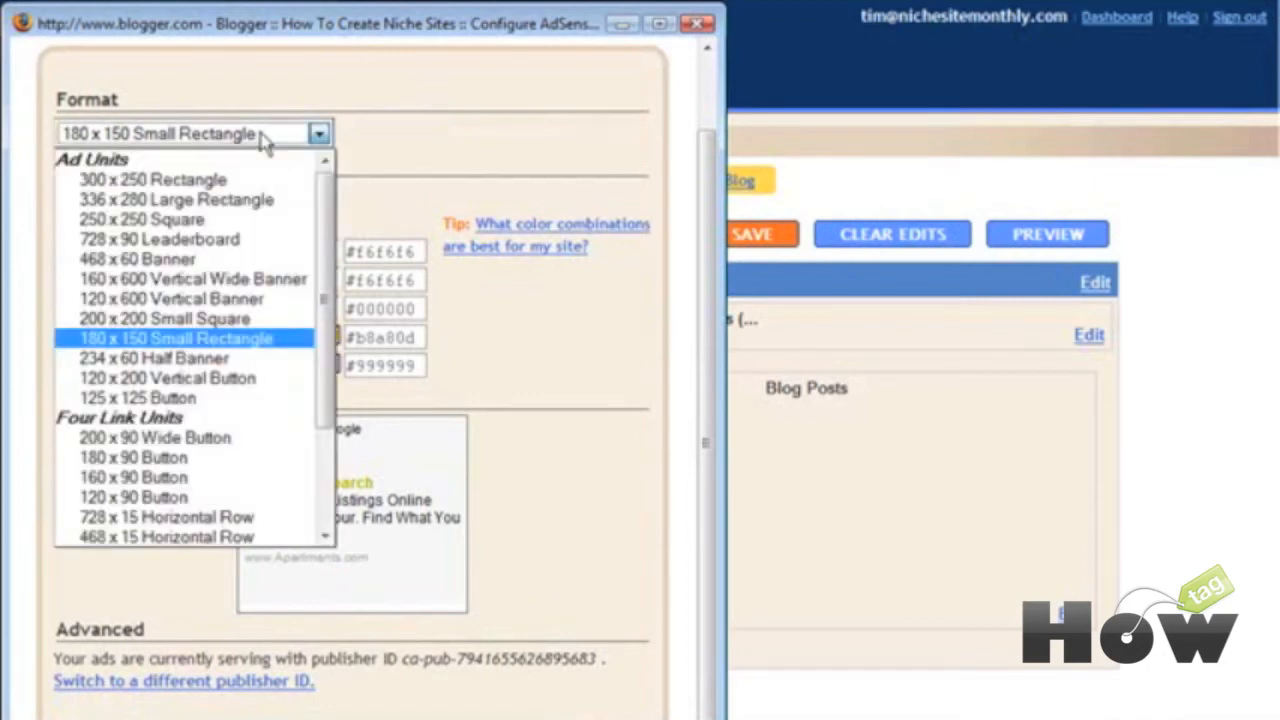
pyautogui.click(270, 299)
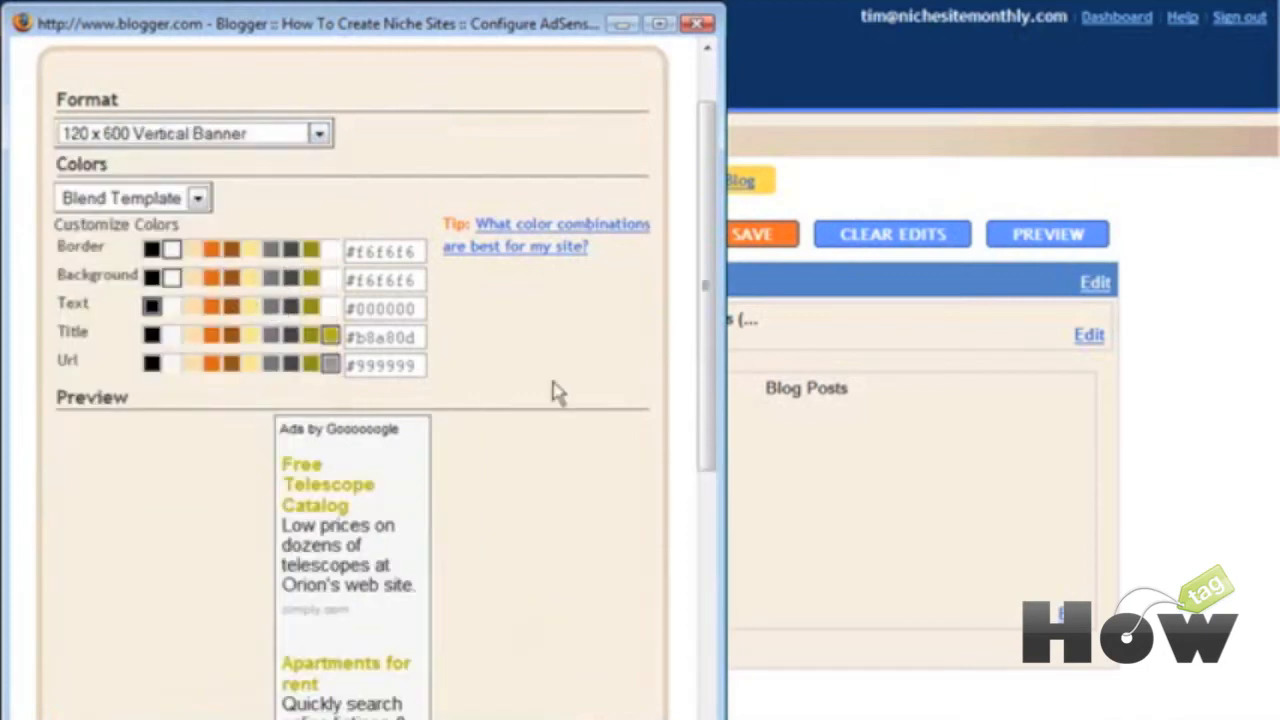
pyautogui.scroll(-10, 612, 375)
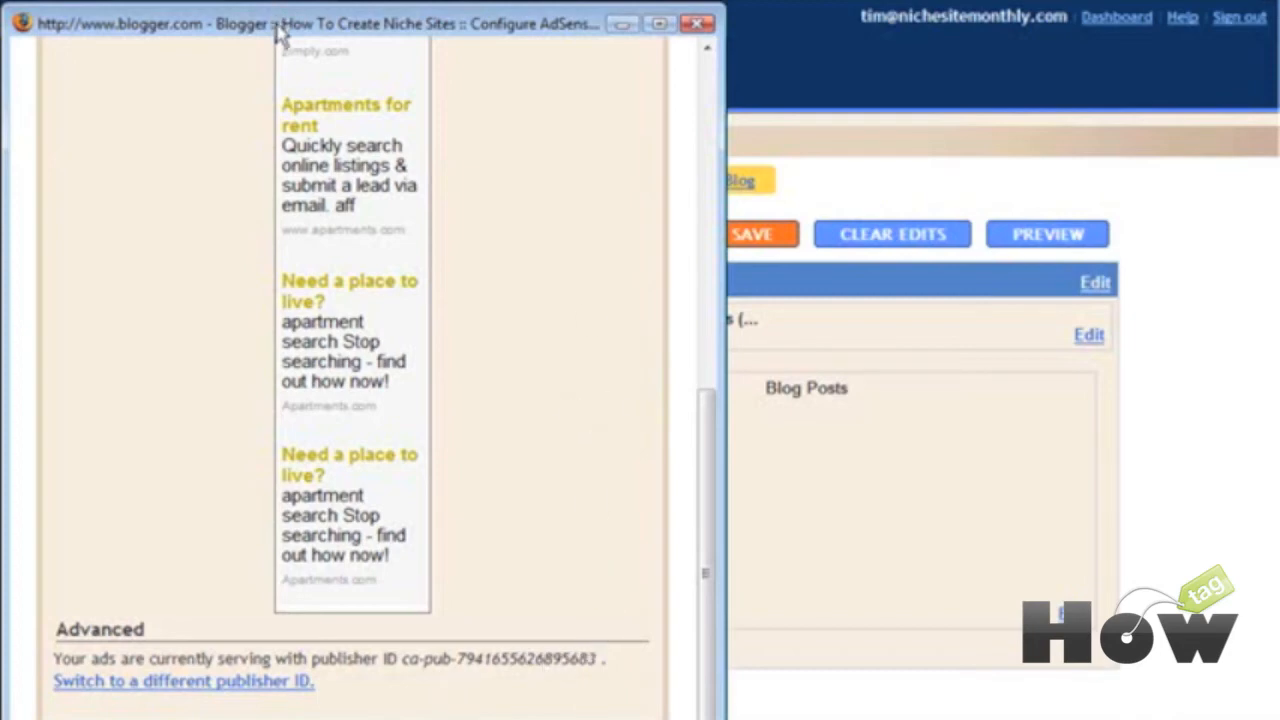
pyautogui.moveTo(320, 29); pyautogui.dragTo(320, 0)
# Step: Save the AdSense block and order the sidebar: Niche Site Monthly, About Me, Related Sites, AdSense, Blog Archive
pyautogui.click(549, 686)
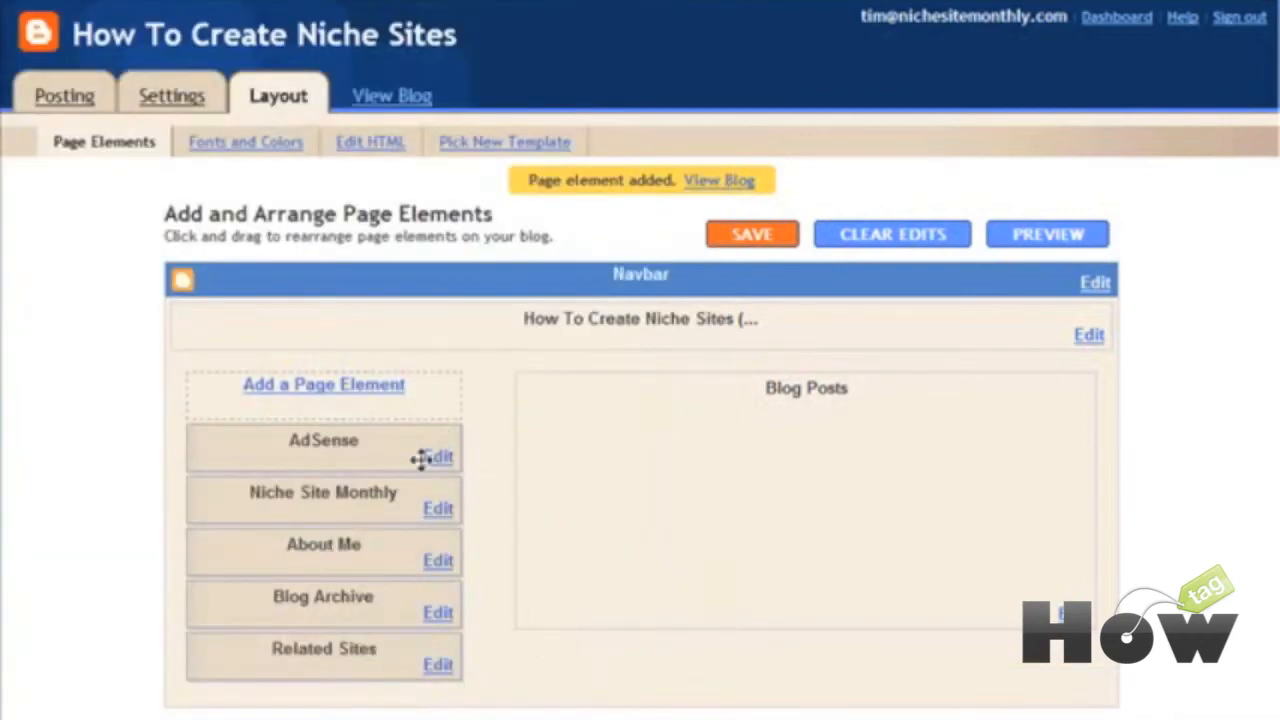
pyautogui.moveTo(321, 511); pyautogui.dragTo(323, 437)
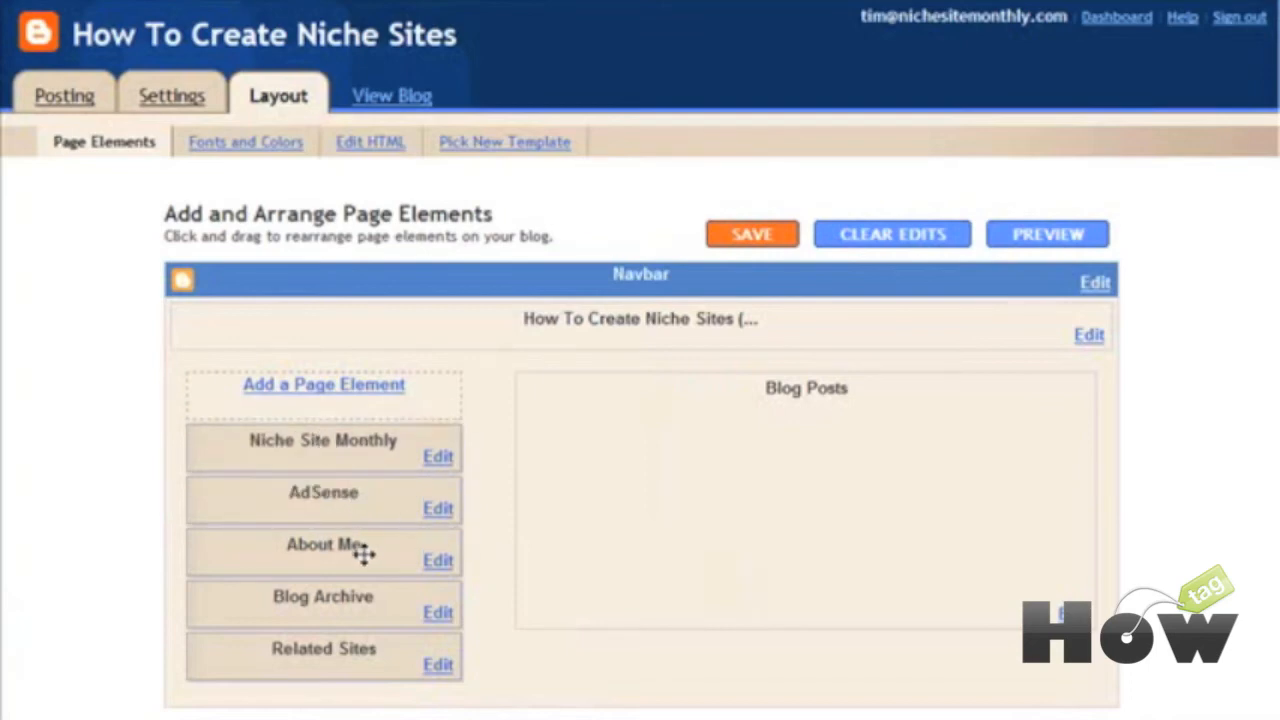
pyautogui.moveTo(355, 494); pyautogui.dragTo(352, 560)
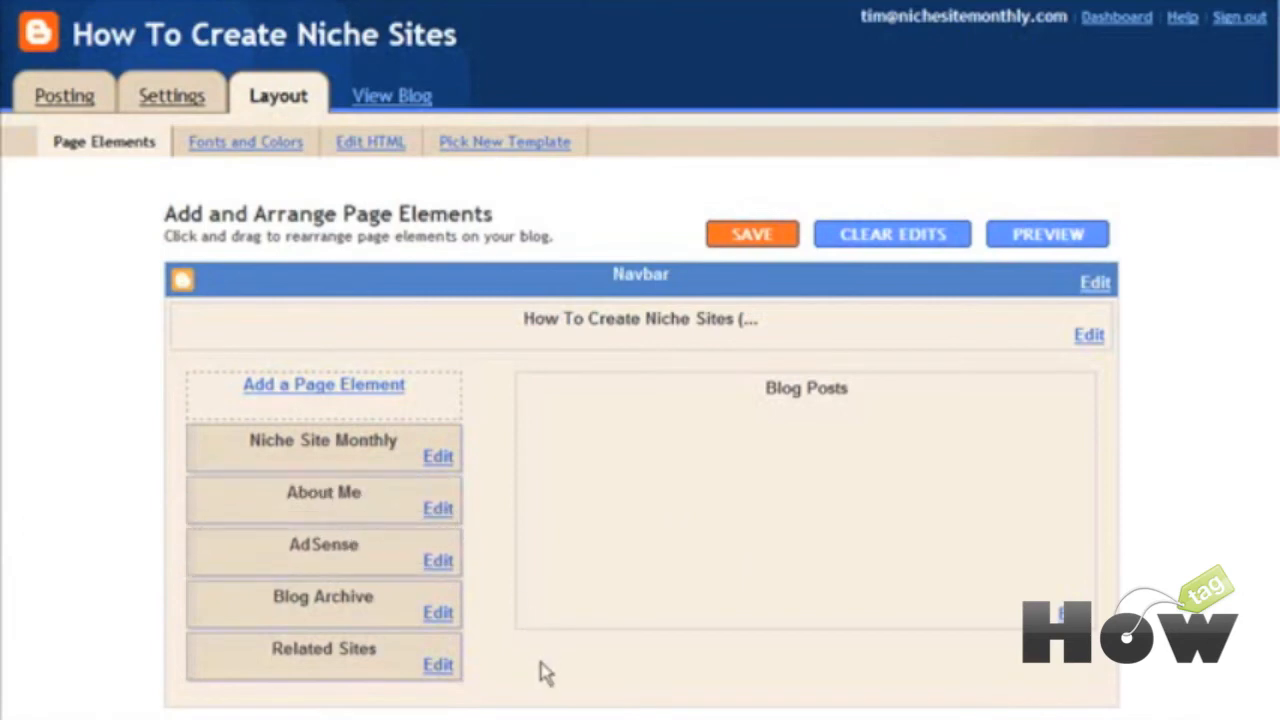
pyautogui.moveTo(330, 662); pyautogui.dragTo(349, 549)
# Step: Title the HTML/JavaScript gadget 'Subscribe To Our Newsletter', paste in the AWeber form script, and save
pyautogui.scroll(-3, 632, 535)
pyautogui.scroll(3, 632, 535)
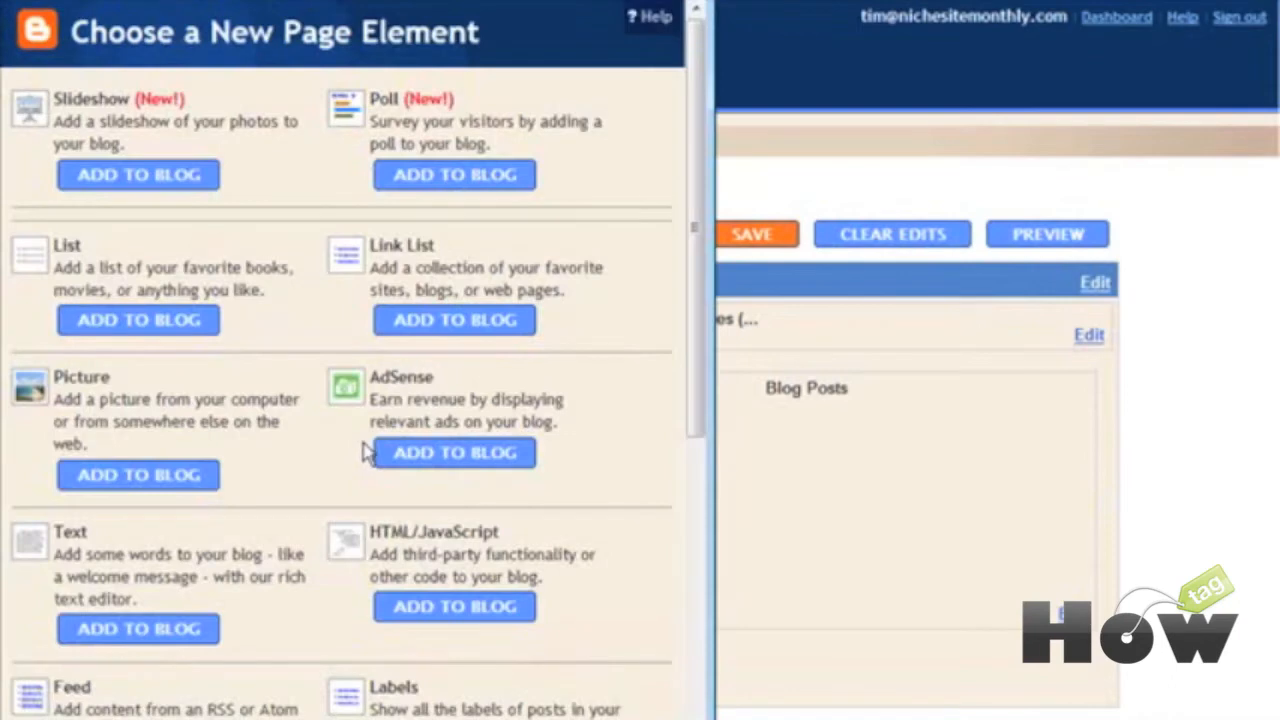
pyautogui.scroll(-1, 585, 532)
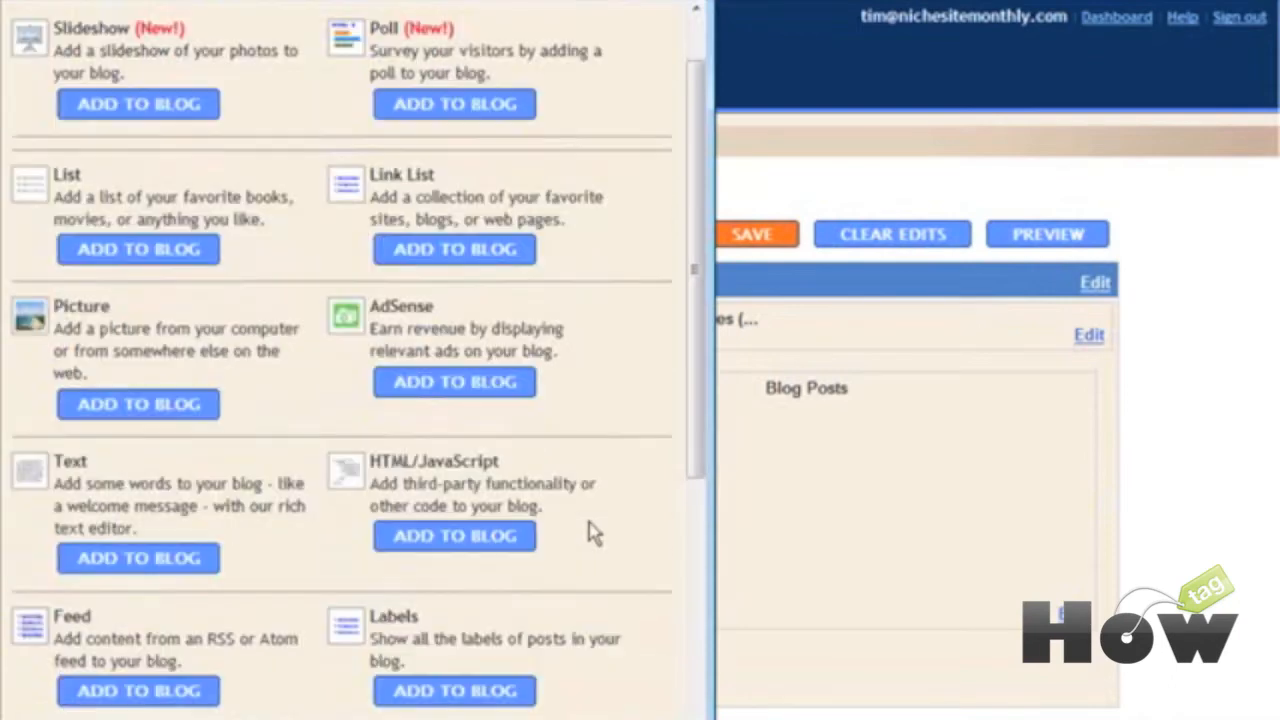
pyautogui.scroll(-1, 325, 540)
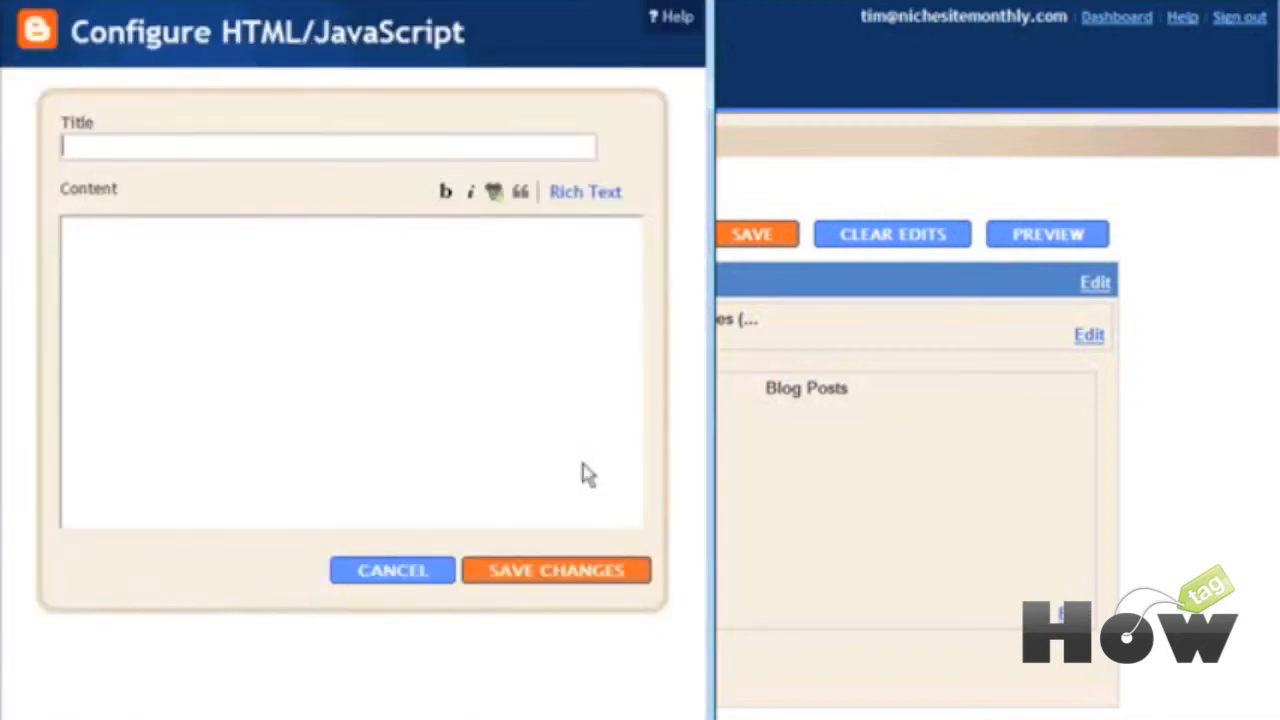
pyautogui.click(466, 429)
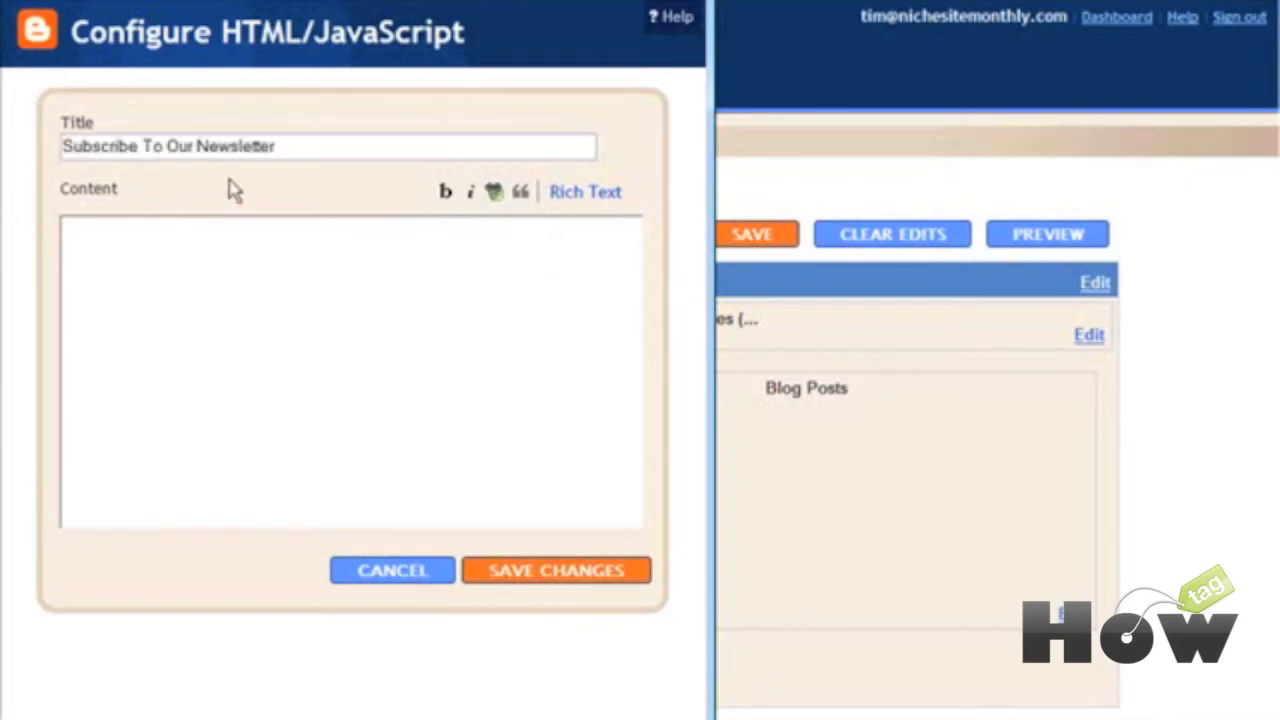
pyautogui.click(162, 260)
pyautogui.write('<script type="text/javascript" src="http://forms.aweber.com/form/70/758588770.js"></script>')
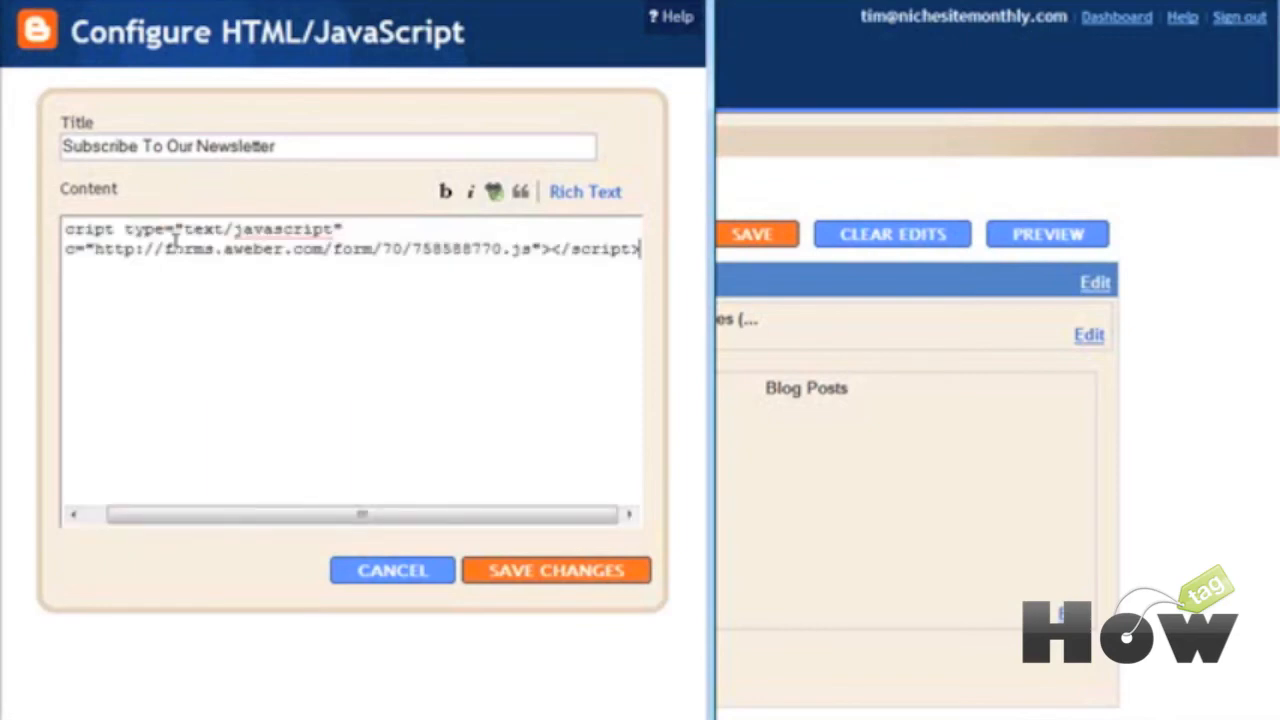
pyautogui.click(545, 571)
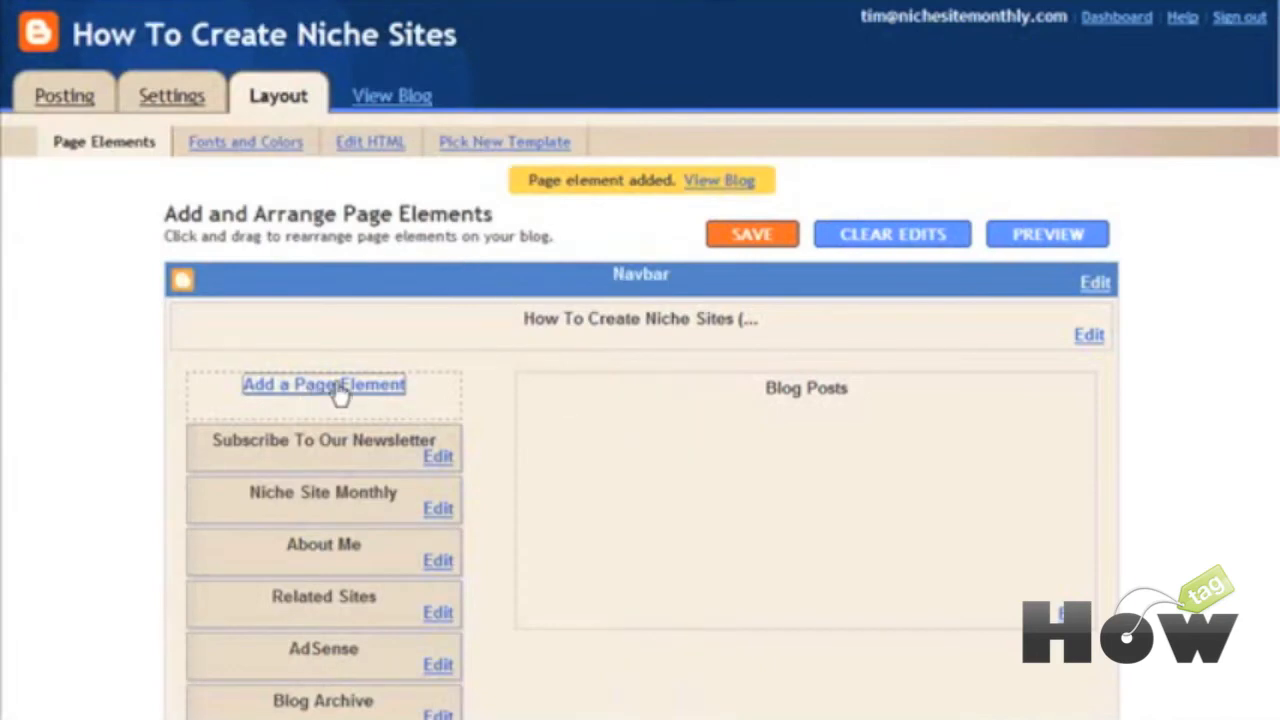
pyautogui.click(338, 390)
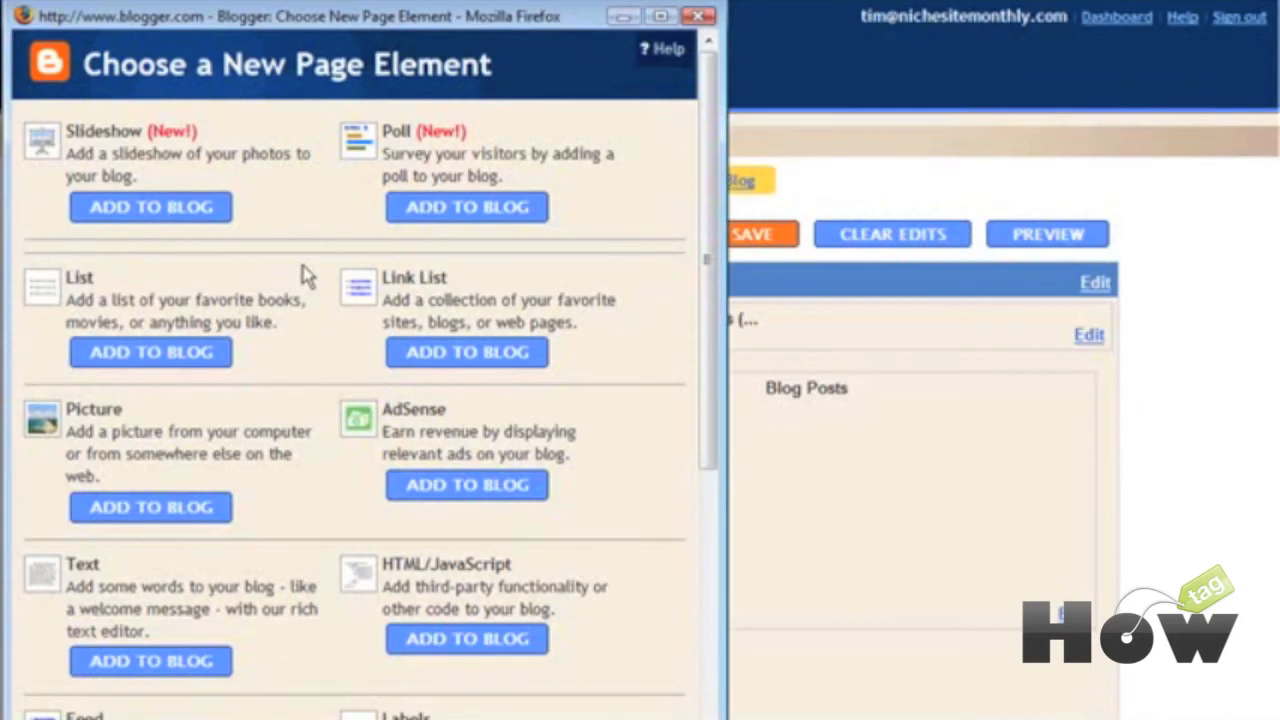
pyautogui.click(465, 212)
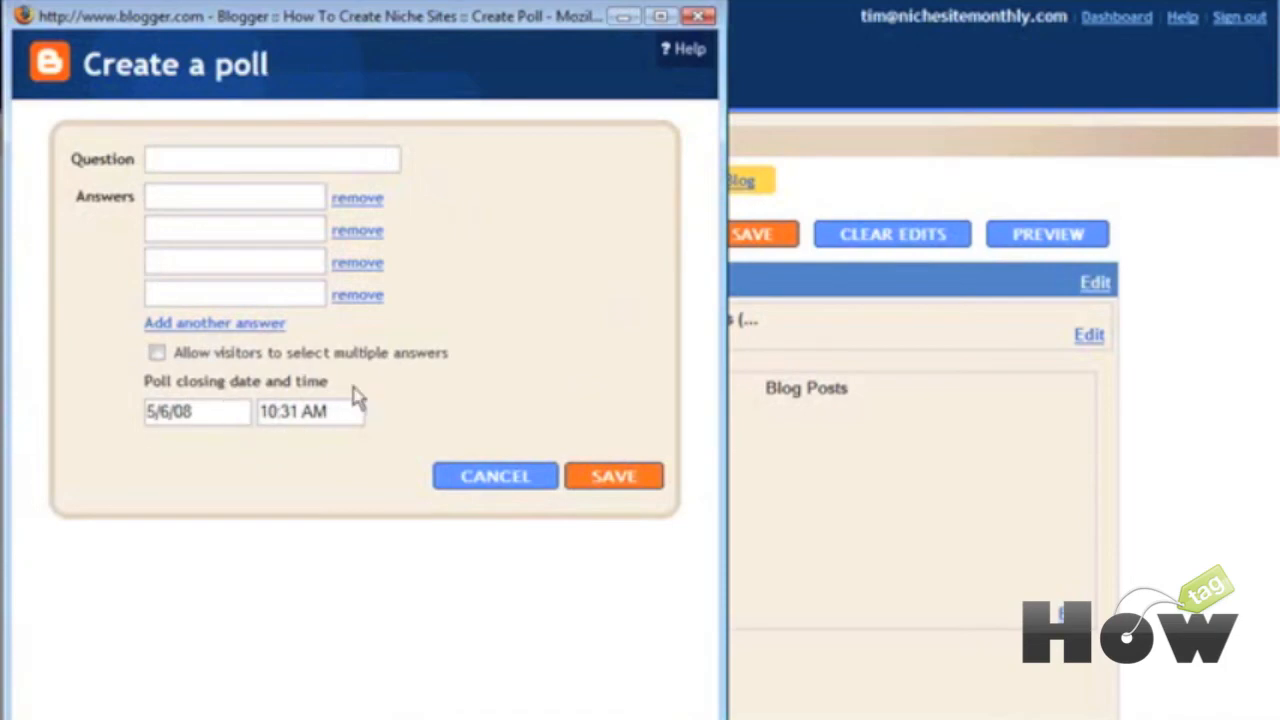
pyautogui.click(517, 480)
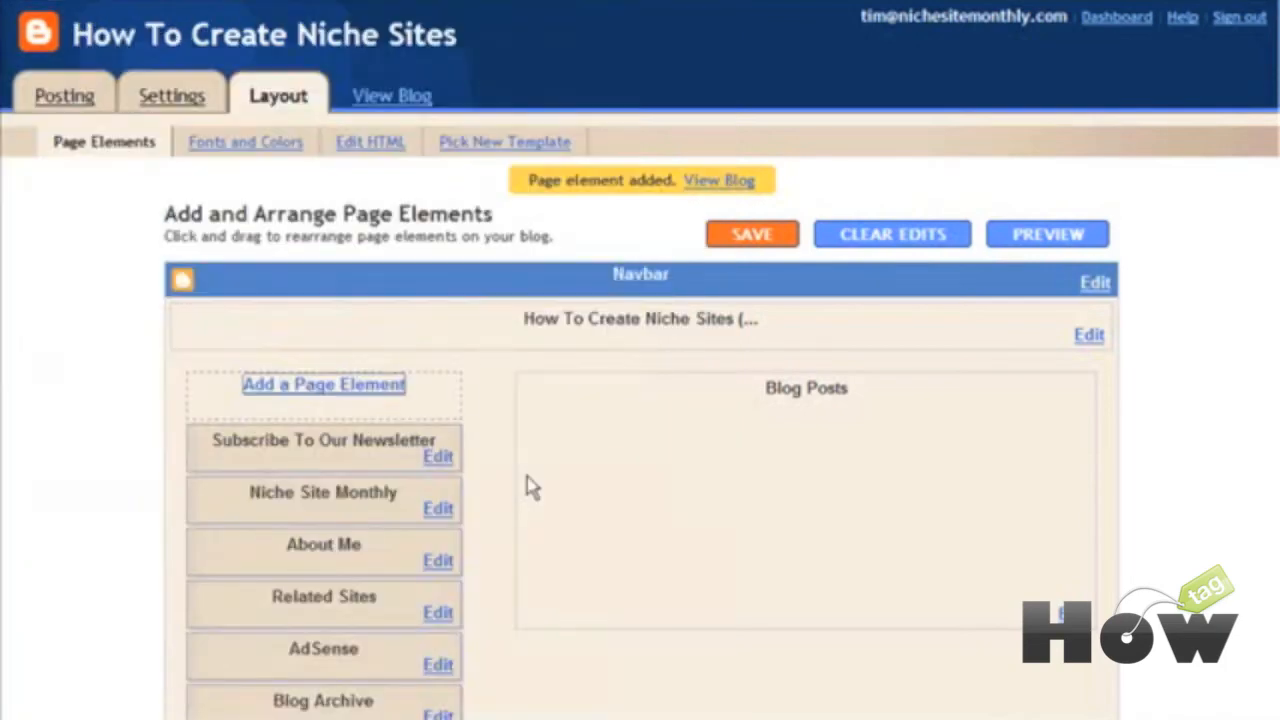
# Step: Add a Slideshow page element and set its source to a particular Flickr user
pyautogui.click(320, 400)
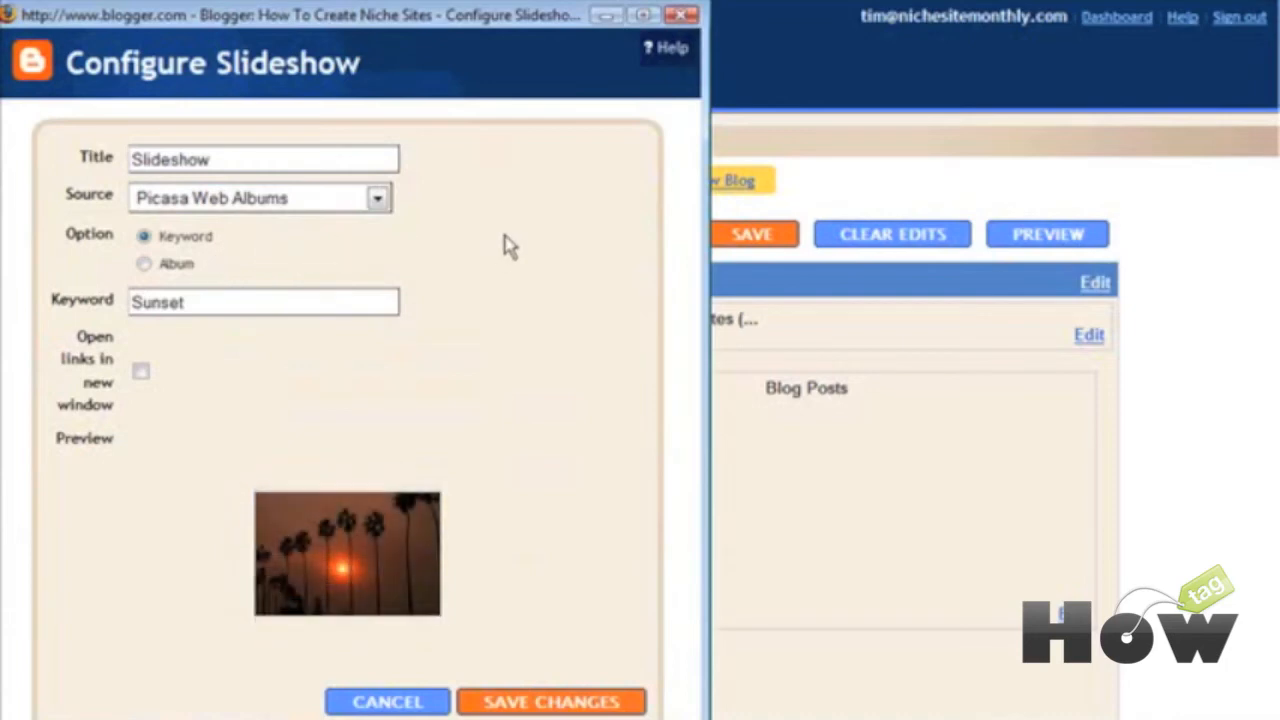
pyautogui.click(376, 200)
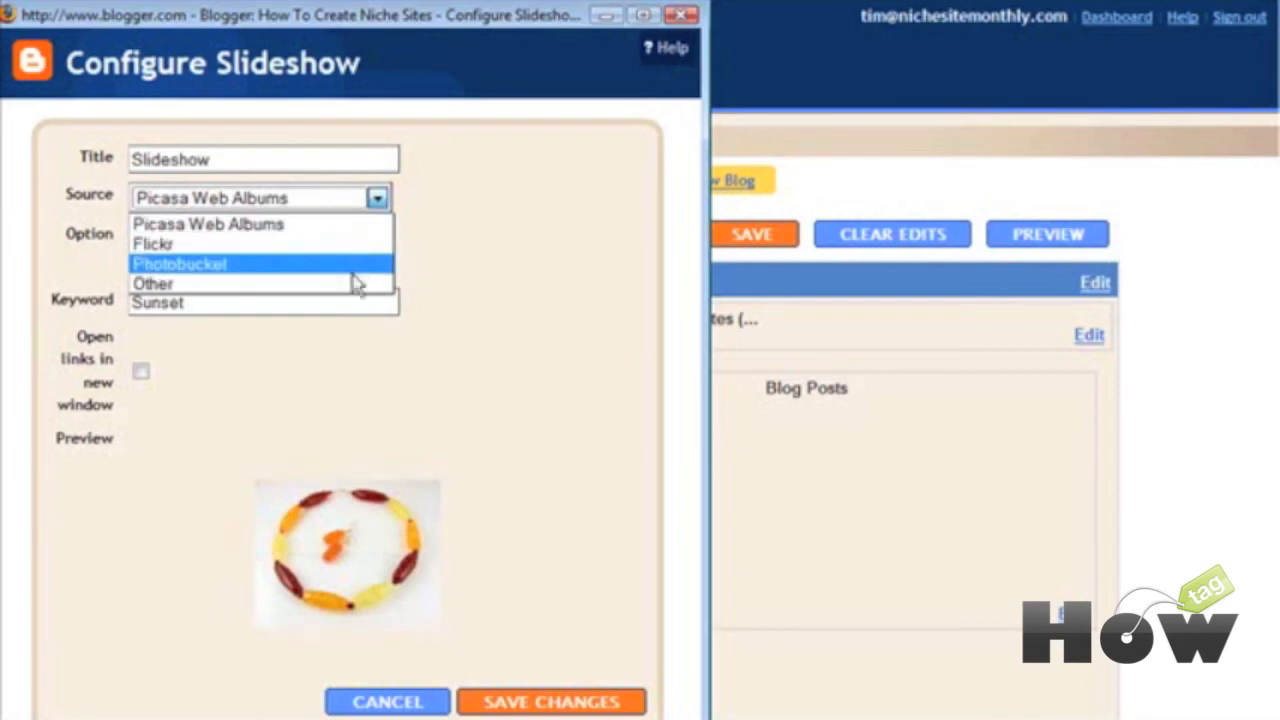
pyautogui.click(275, 248)
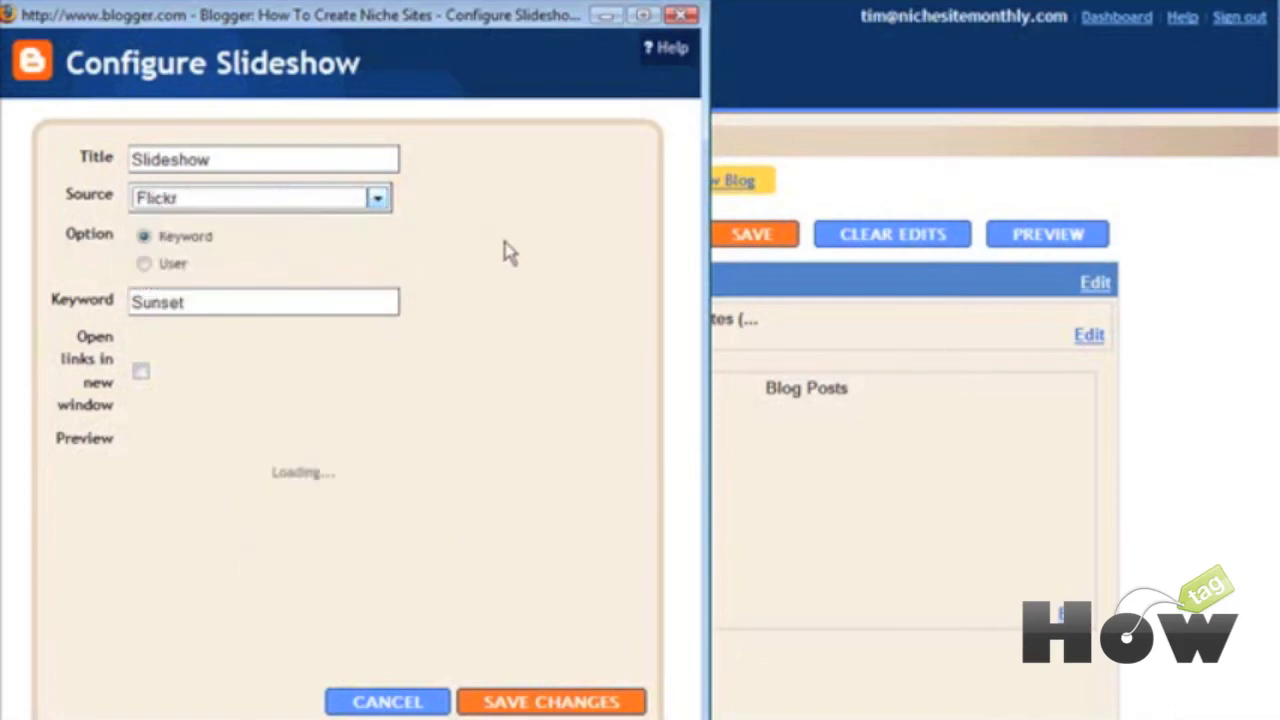
pyautogui.click(145, 264)
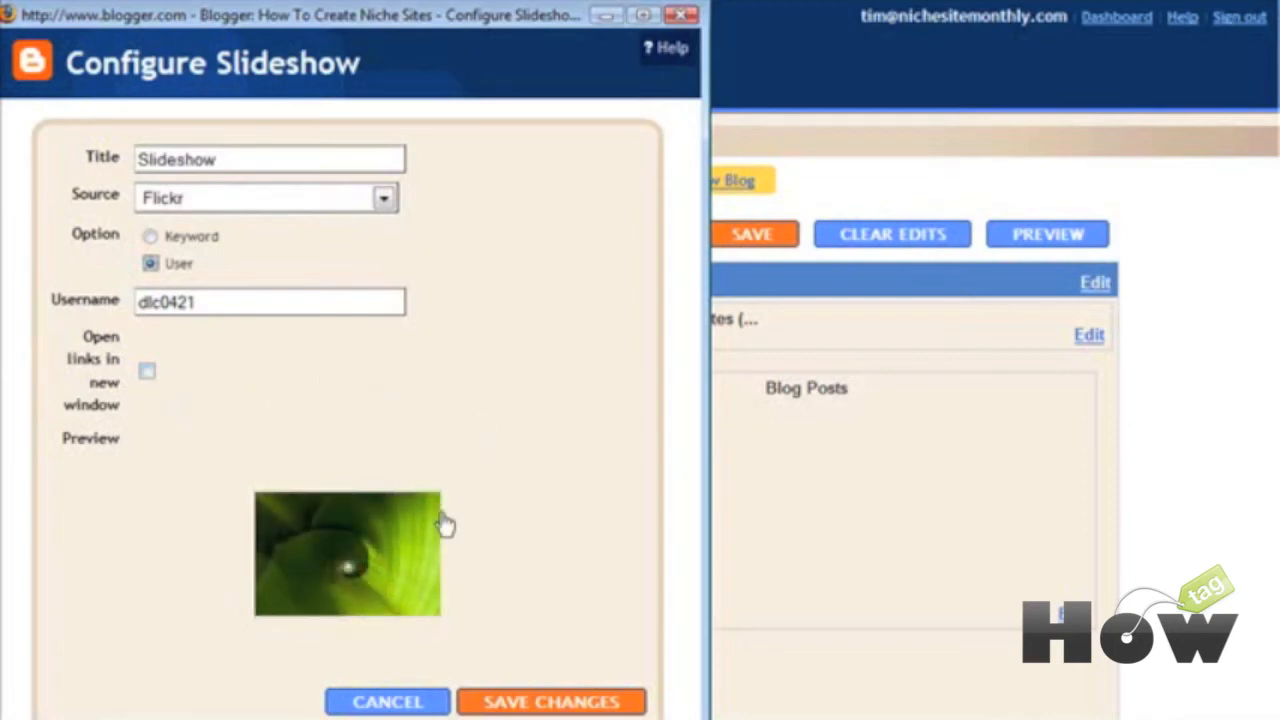
# Step: Step through the preview photos, then switch the source back to Picasa Web Albums
pyautogui.moveTo(333, 545)
pyautogui.click(395, 630)
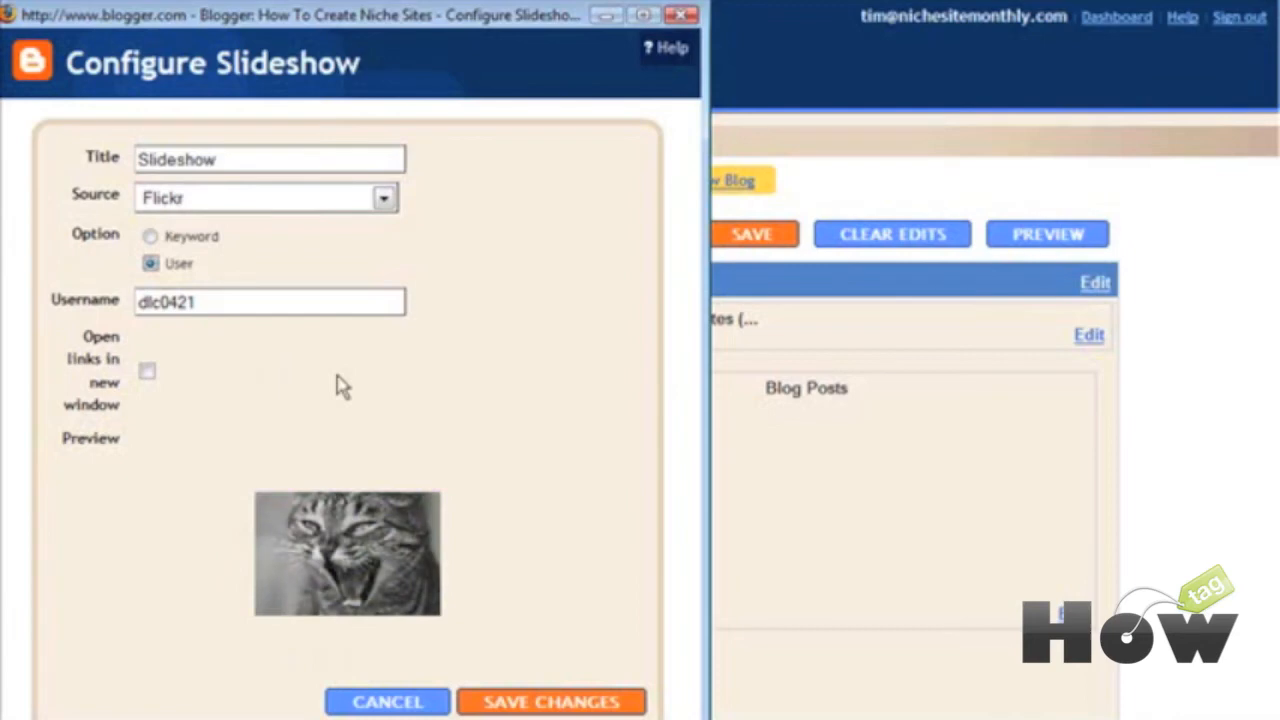
pyautogui.click(334, 197)
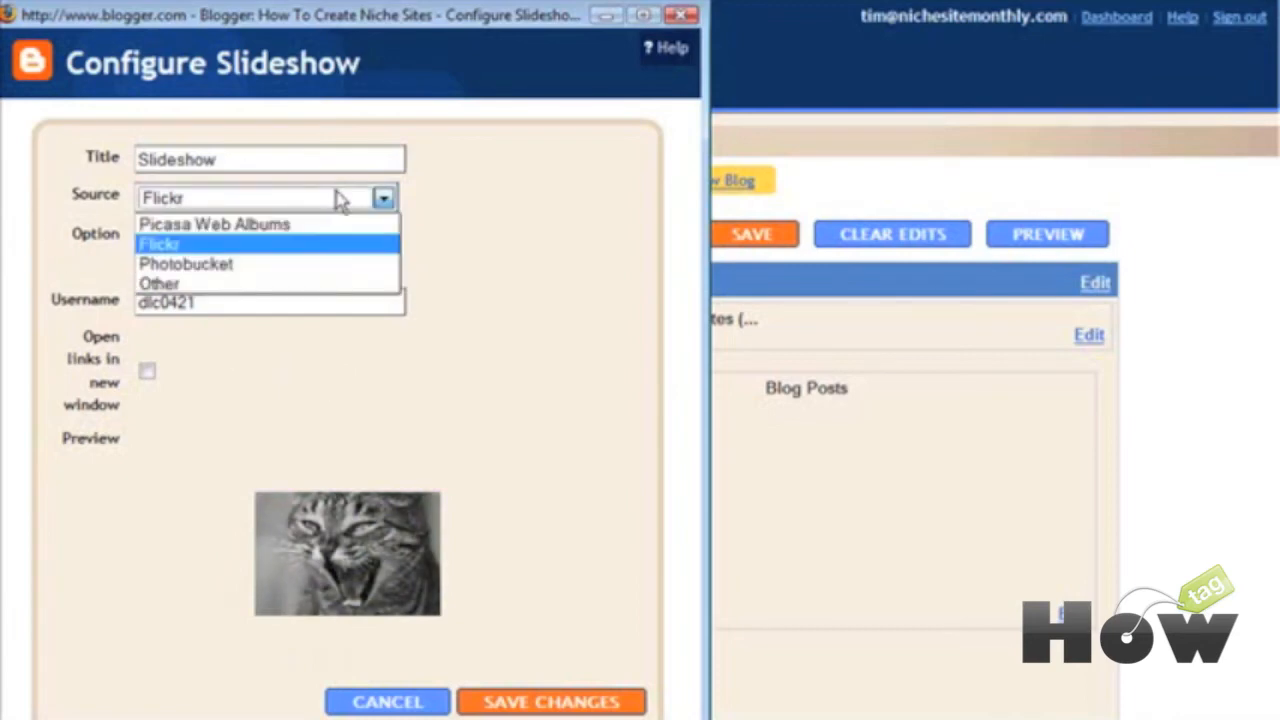
pyautogui.click(337, 226)
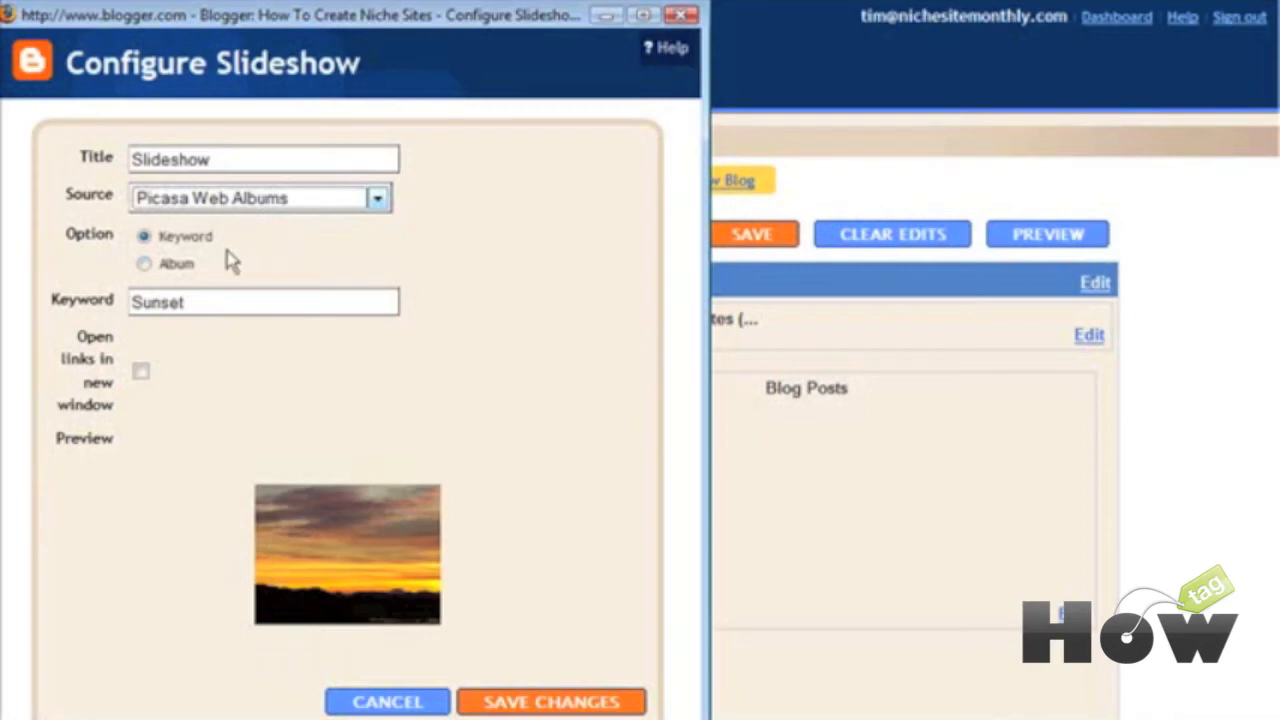
# Step: Try the Google Logos album, then switch the slideshow source to Photobucket
pyautogui.click(141, 262)
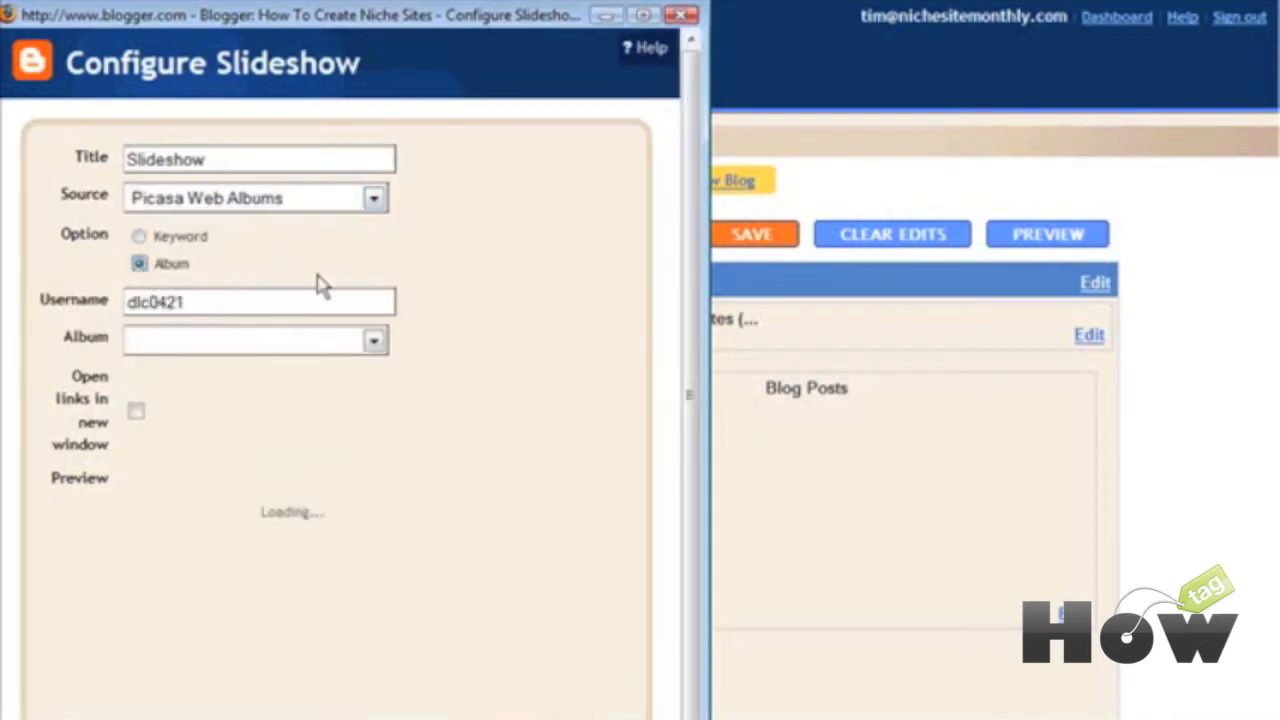
pyautogui.click(373, 341)
pyautogui.click(373, 342)
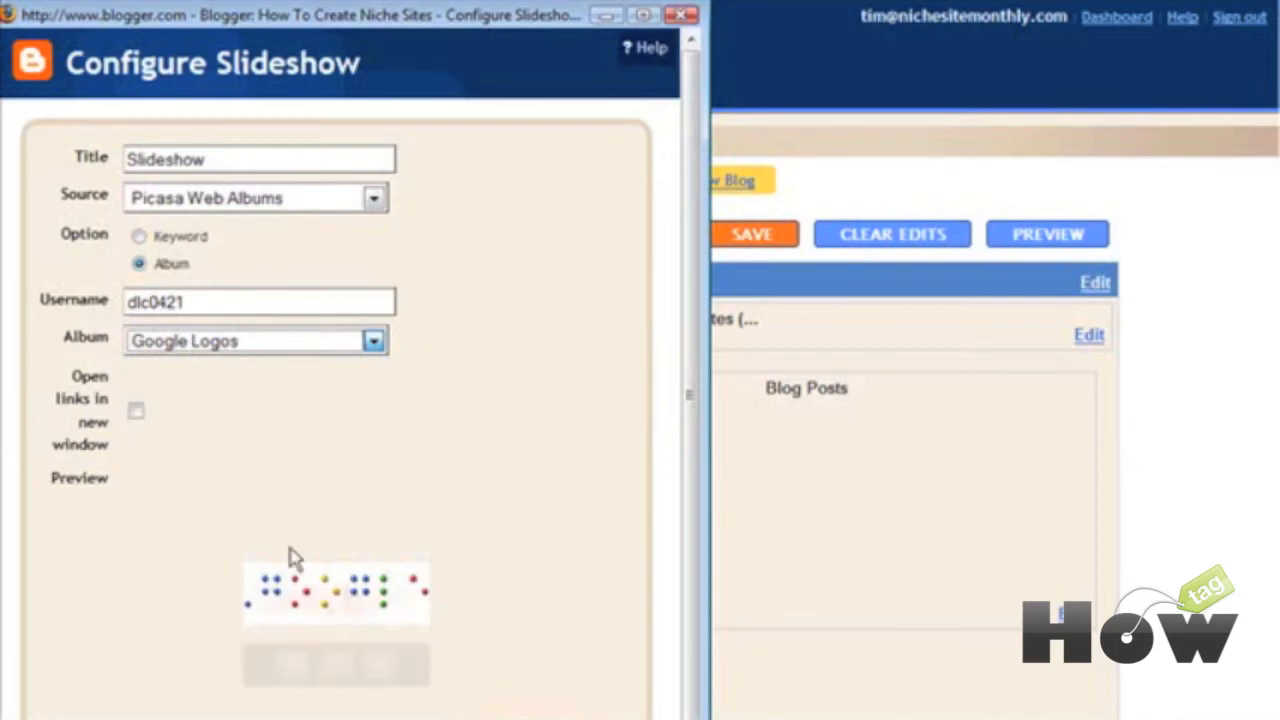
pyautogui.click(336, 206)
pyautogui.click(334, 266)
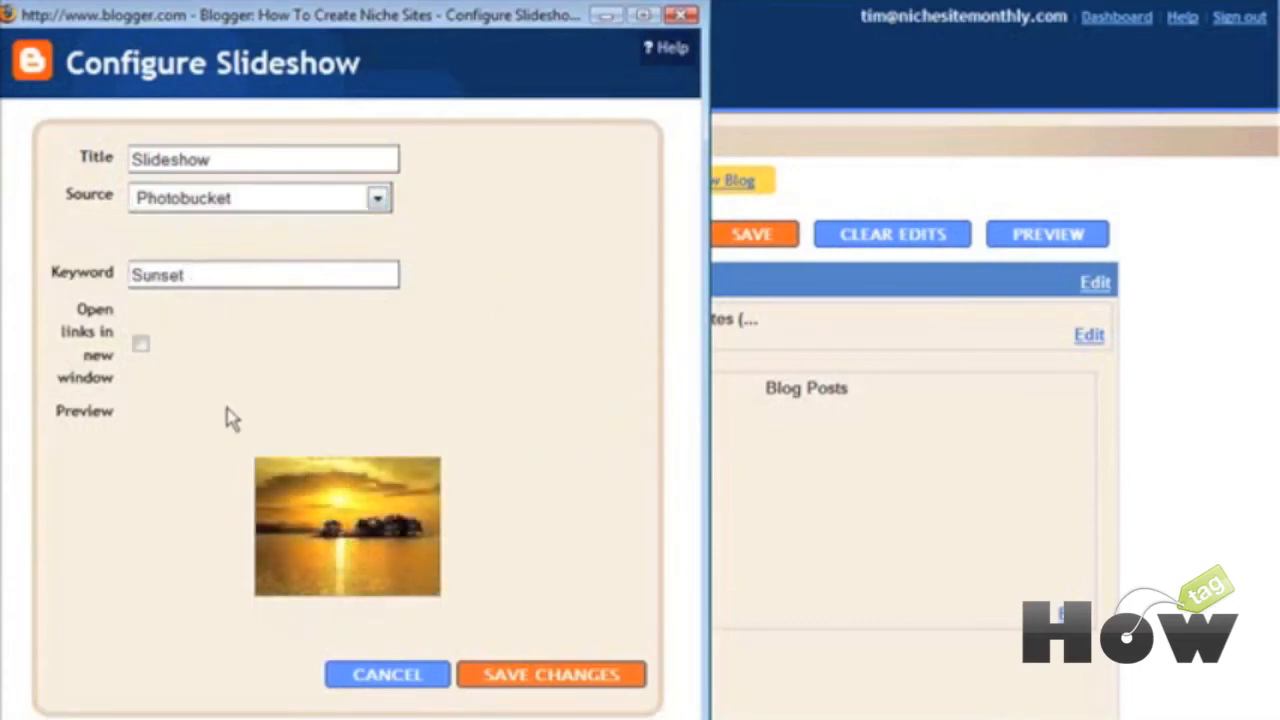
# Step: Try a custom feed as the source, then cancel the slideshow without adding it
pyautogui.click(377, 199)
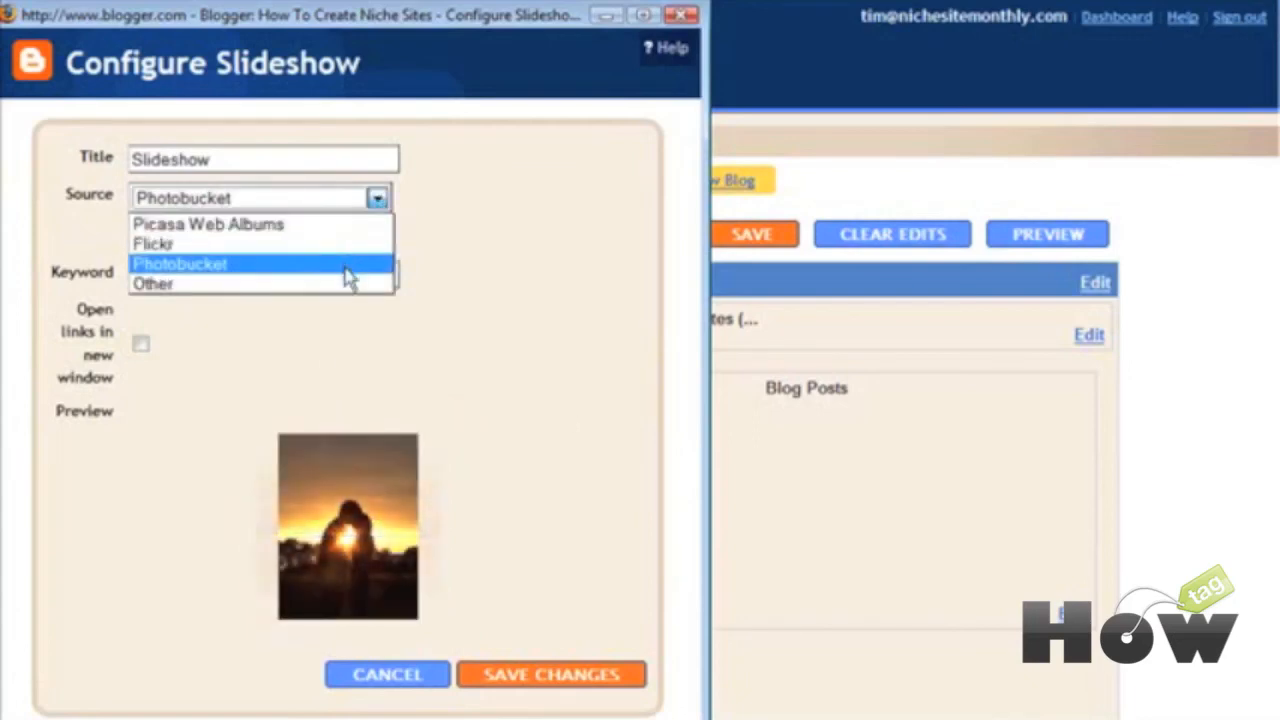
pyautogui.click(349, 284)
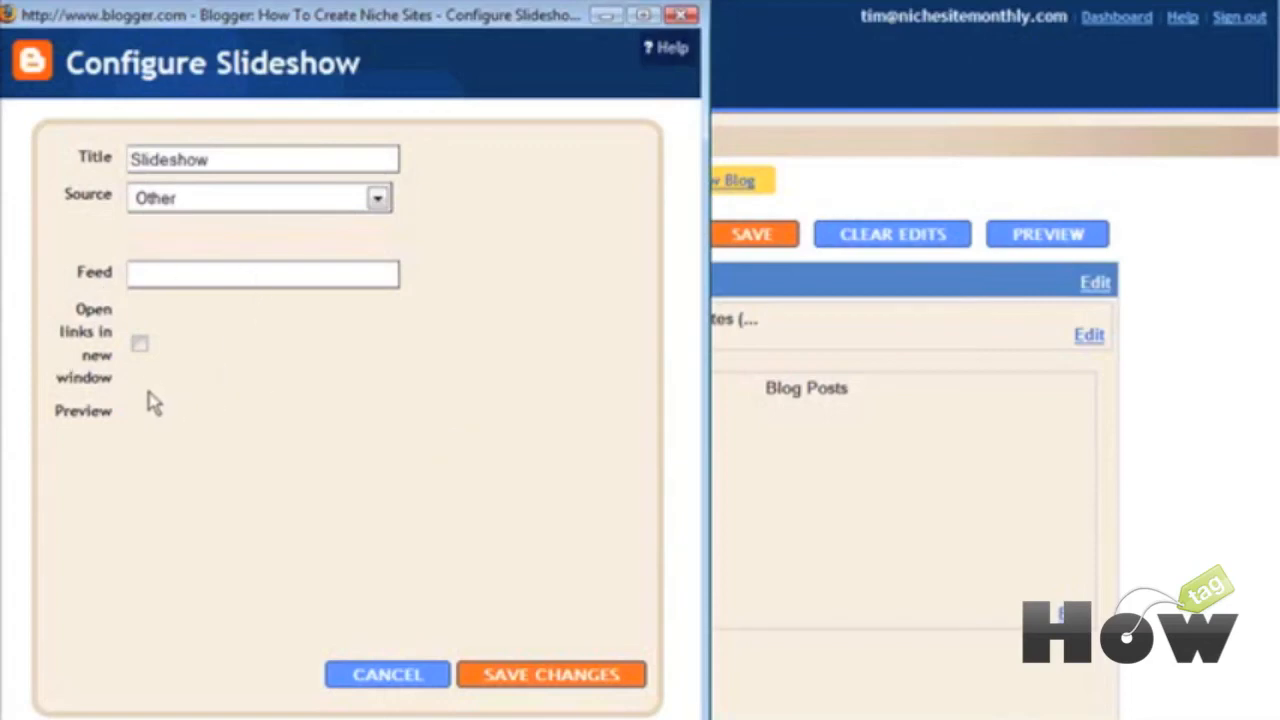
pyautogui.click(389, 676)
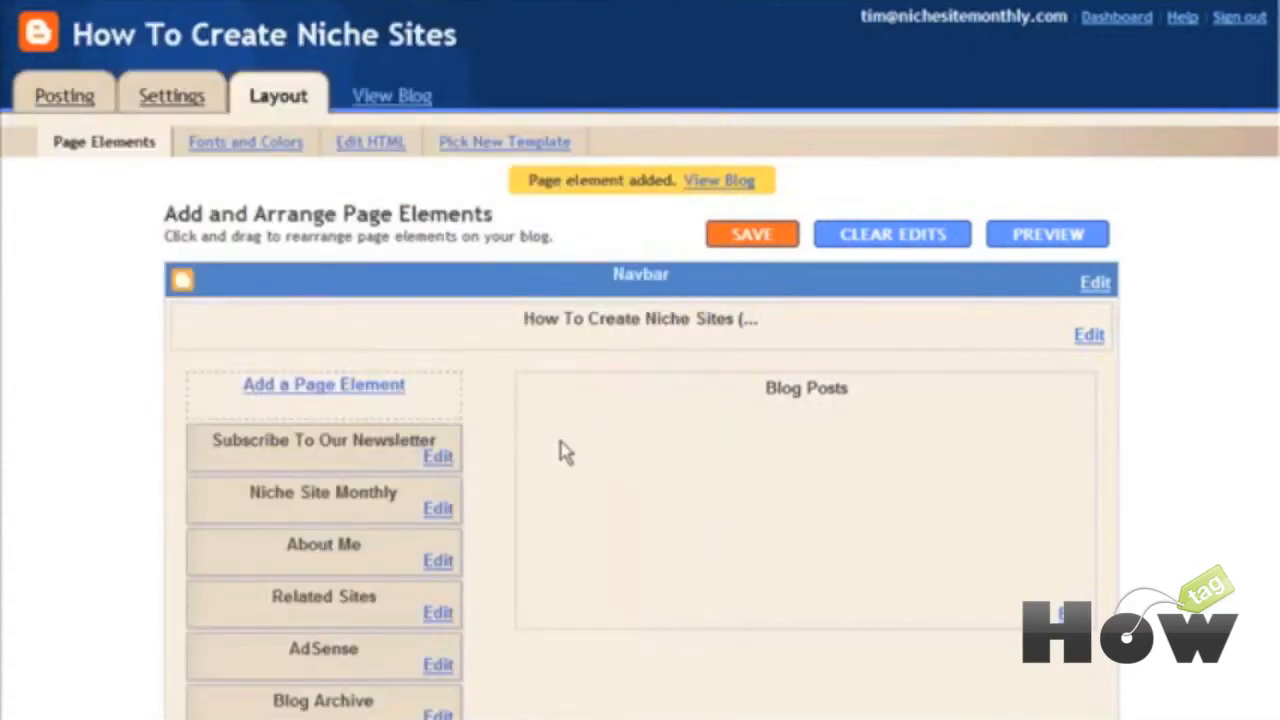
# Step: Move Niche Site Monthly above the newsletter gadget and remove the About Me element
pyautogui.scroll(-4, 563, 449)
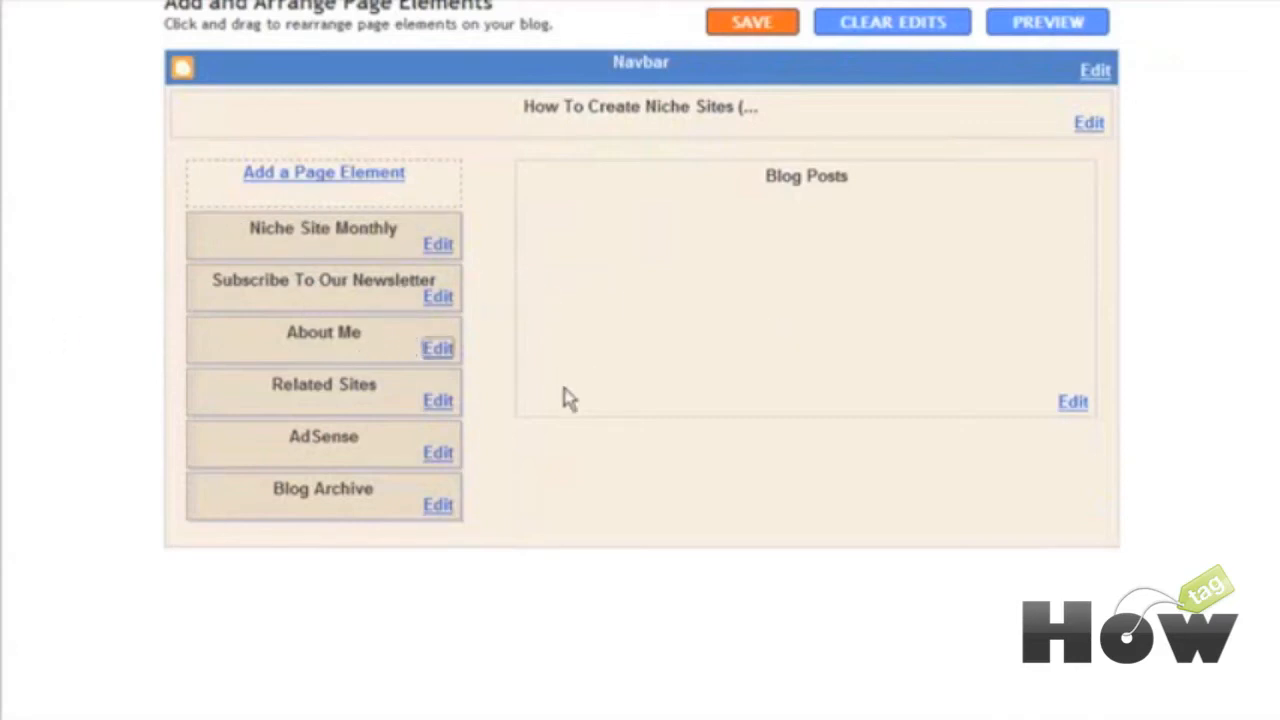
pyautogui.click(235, 343)
pyautogui.click(442, 352)
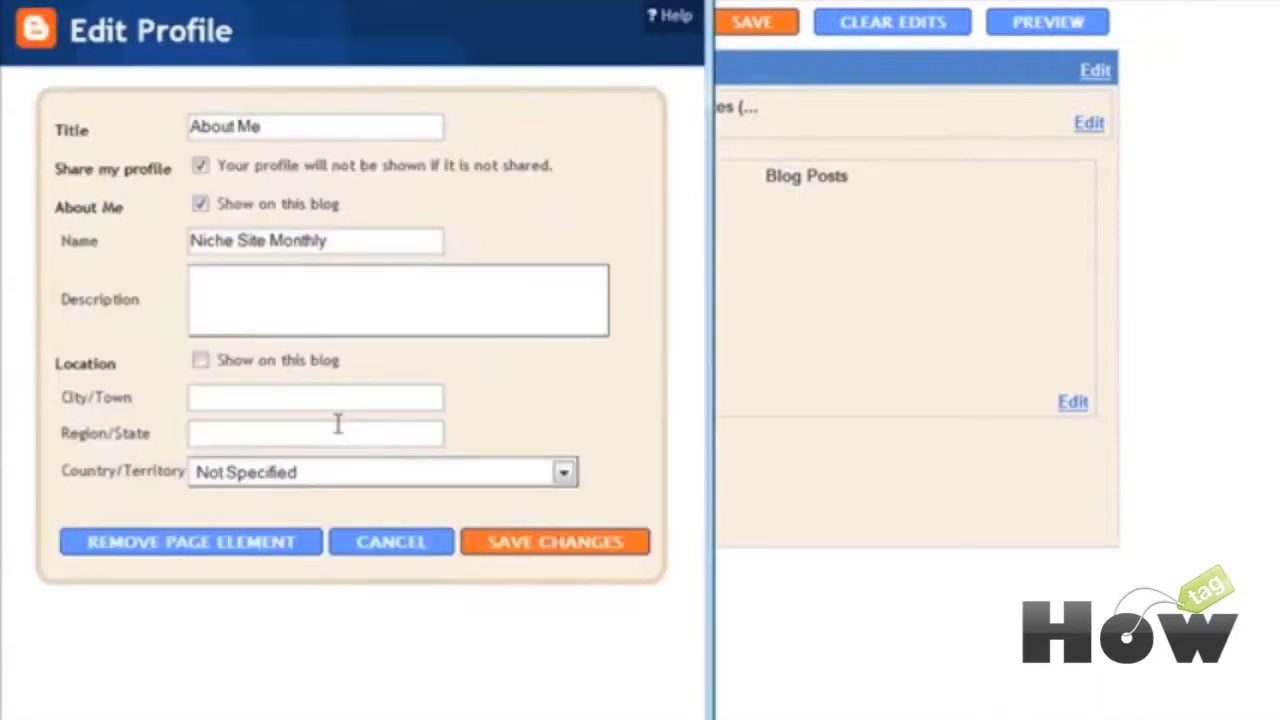
pyautogui.click(181, 553)
pyautogui.click(285, 412)
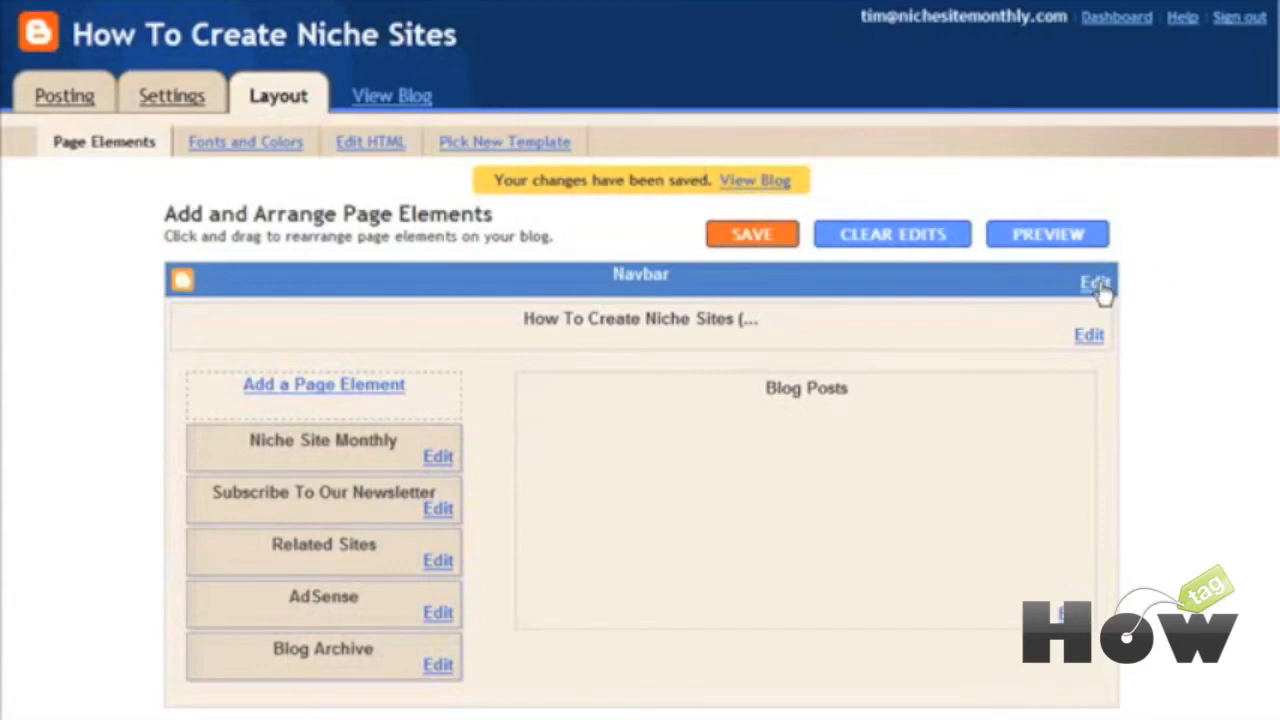
# Step: Set the Navbar style to Tan and save the change
pyautogui.click(1096, 283)
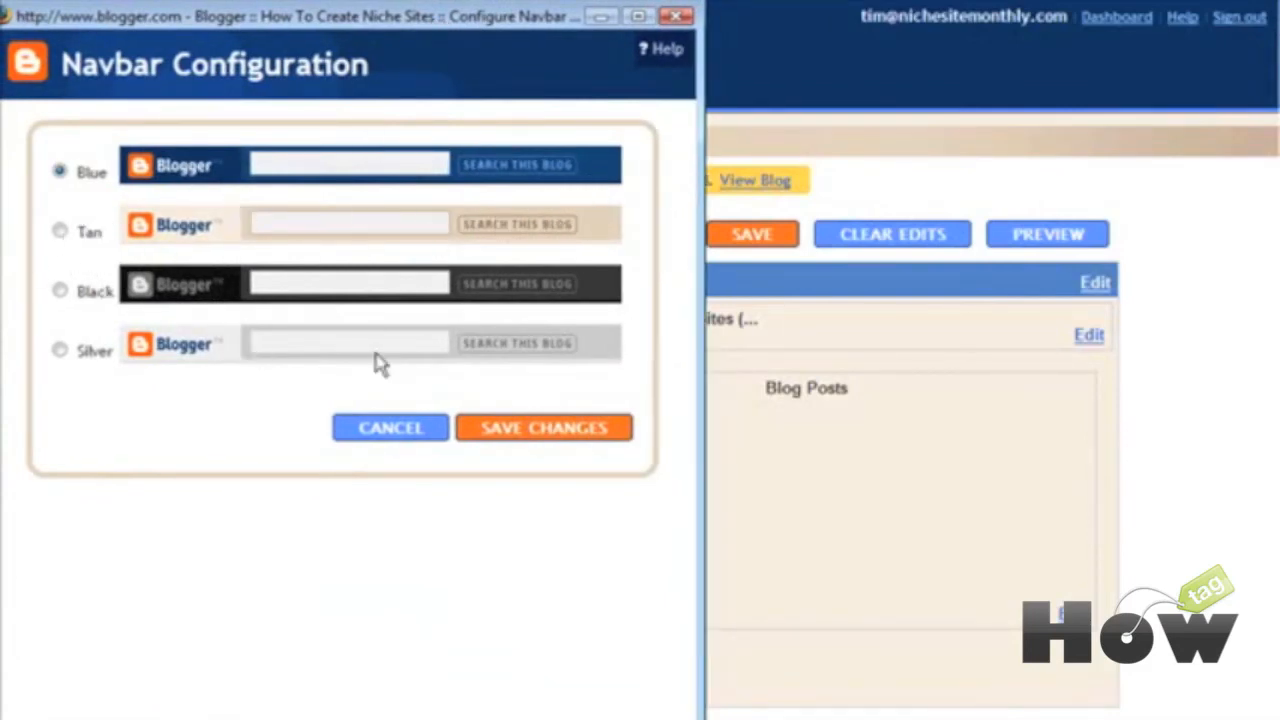
pyautogui.click(60, 232)
pyautogui.click(520, 430)
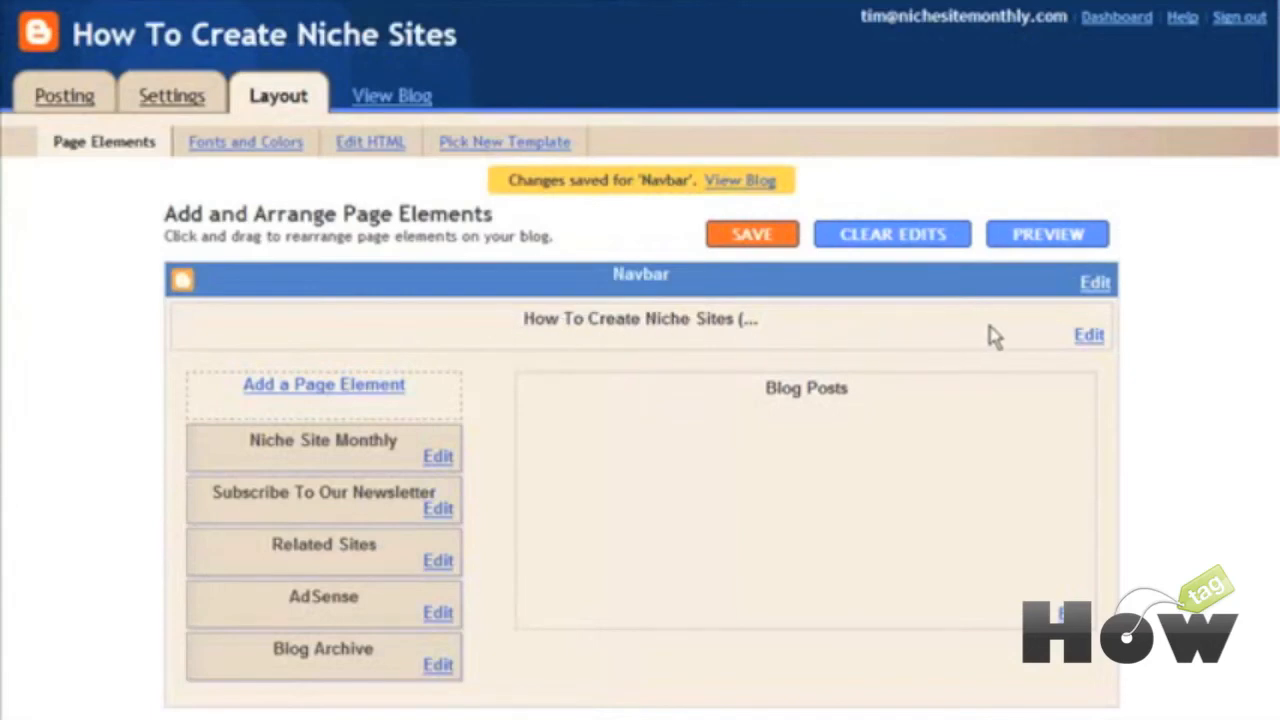
pyautogui.click(1089, 336)
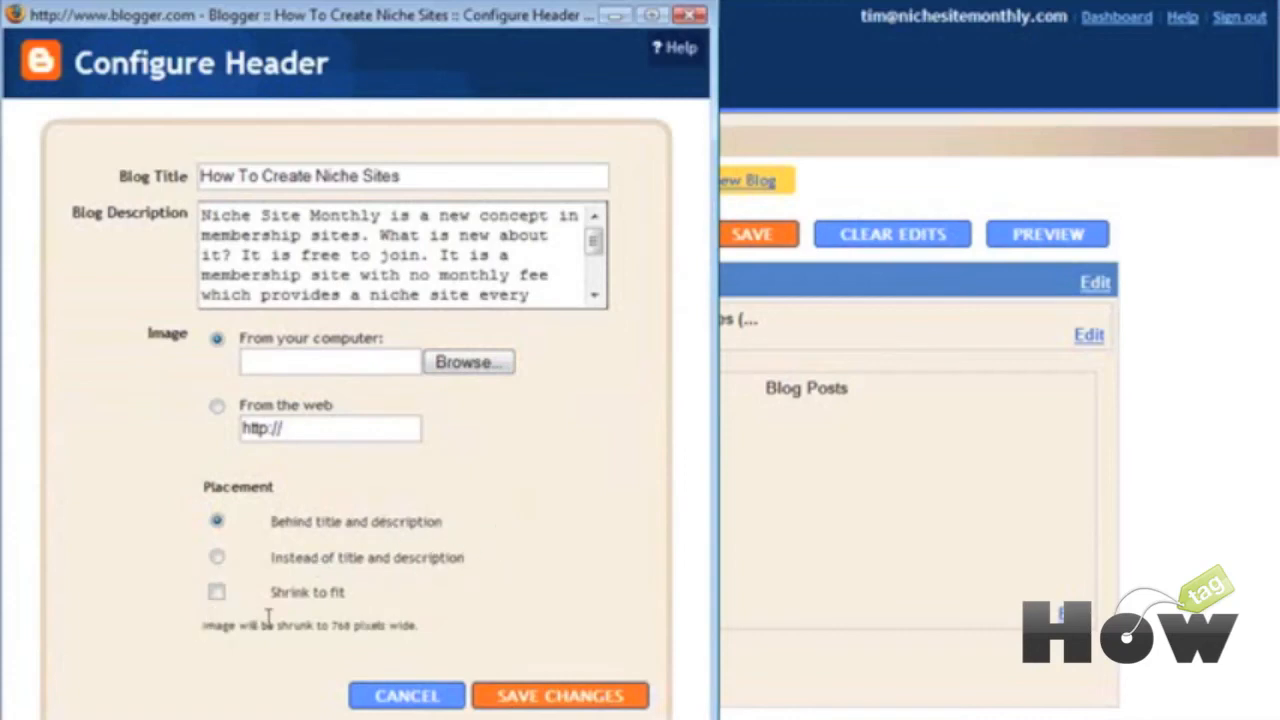
pyautogui.click(391, 694)
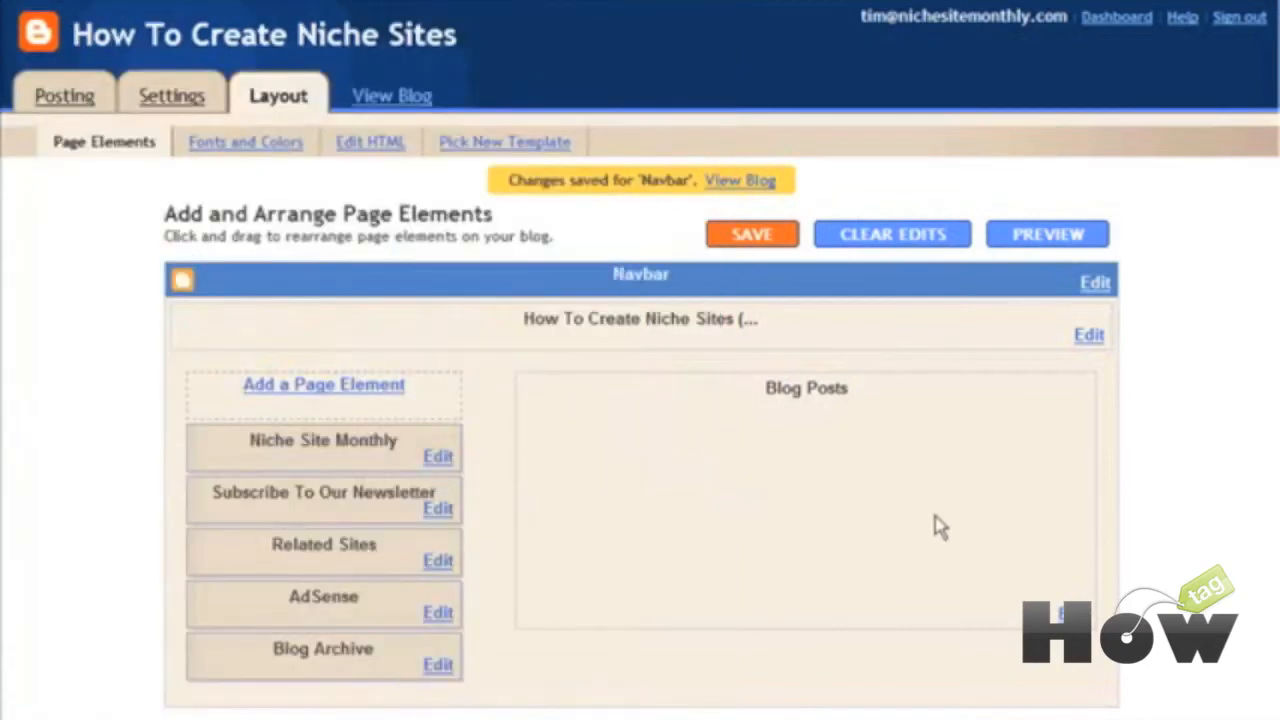
pyautogui.scroll(-3, 935, 525)
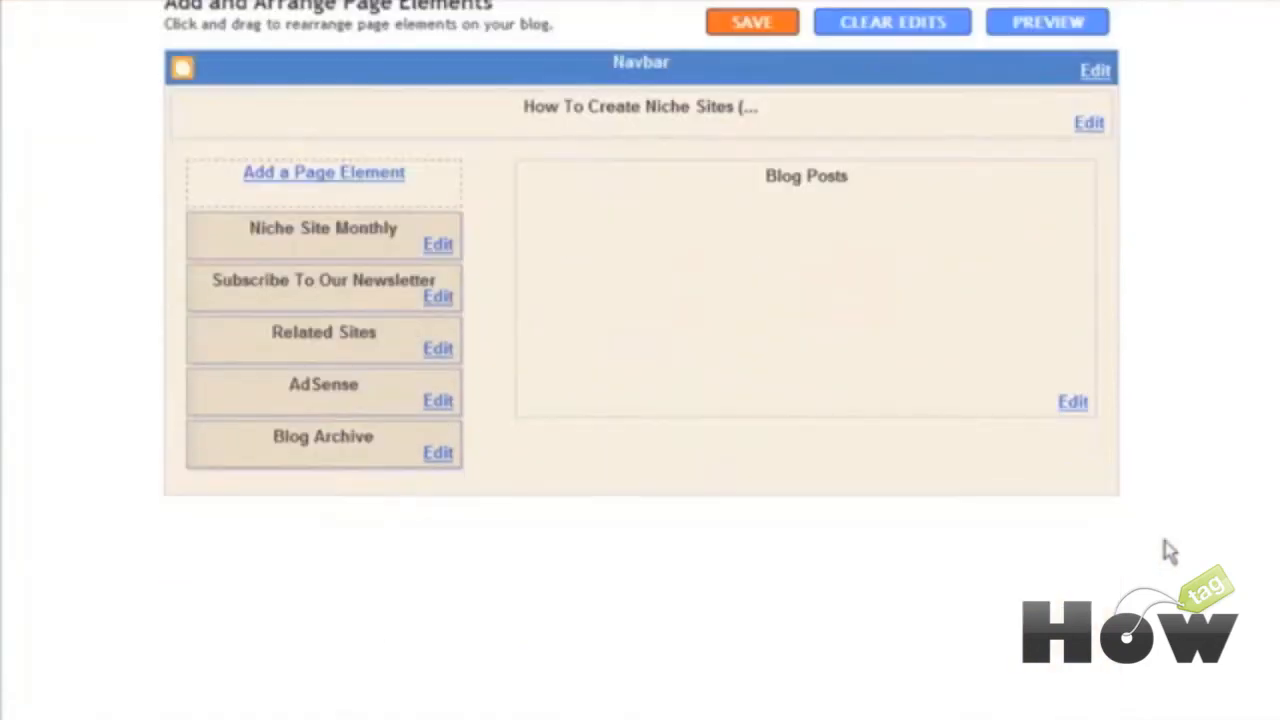
pyautogui.click(1072, 403)
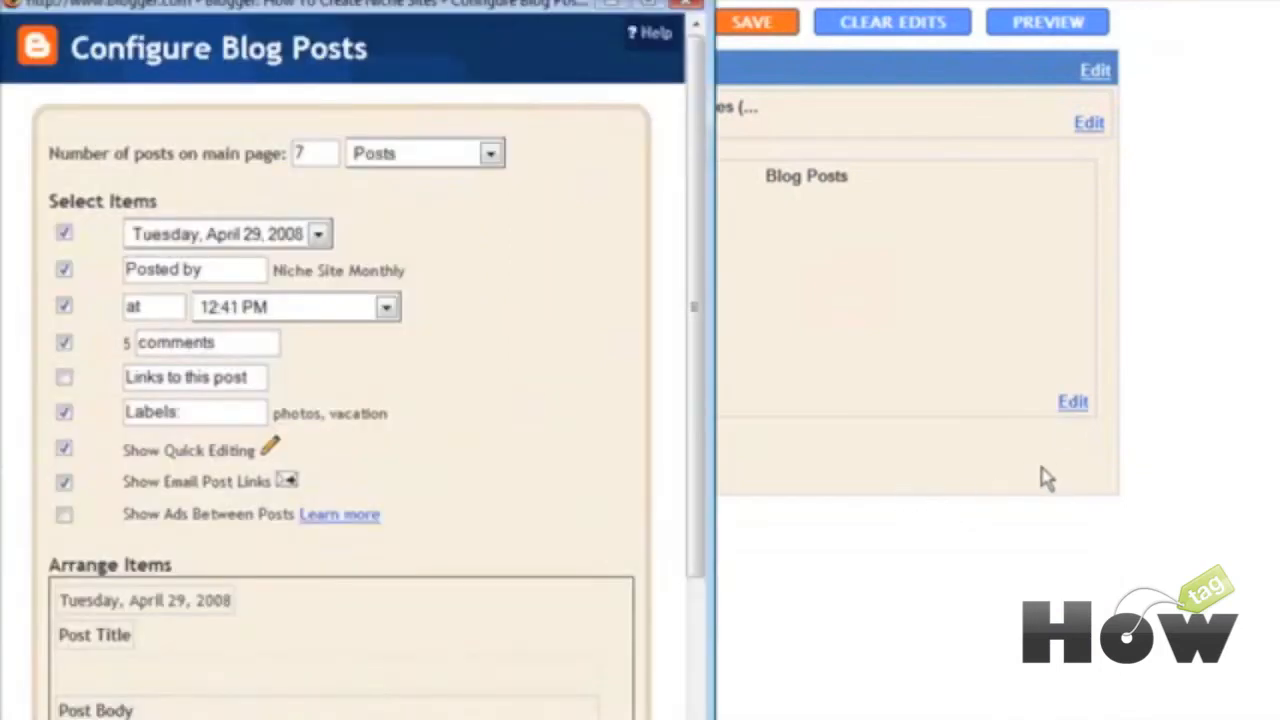
pyautogui.scroll(-2, 976, 545)
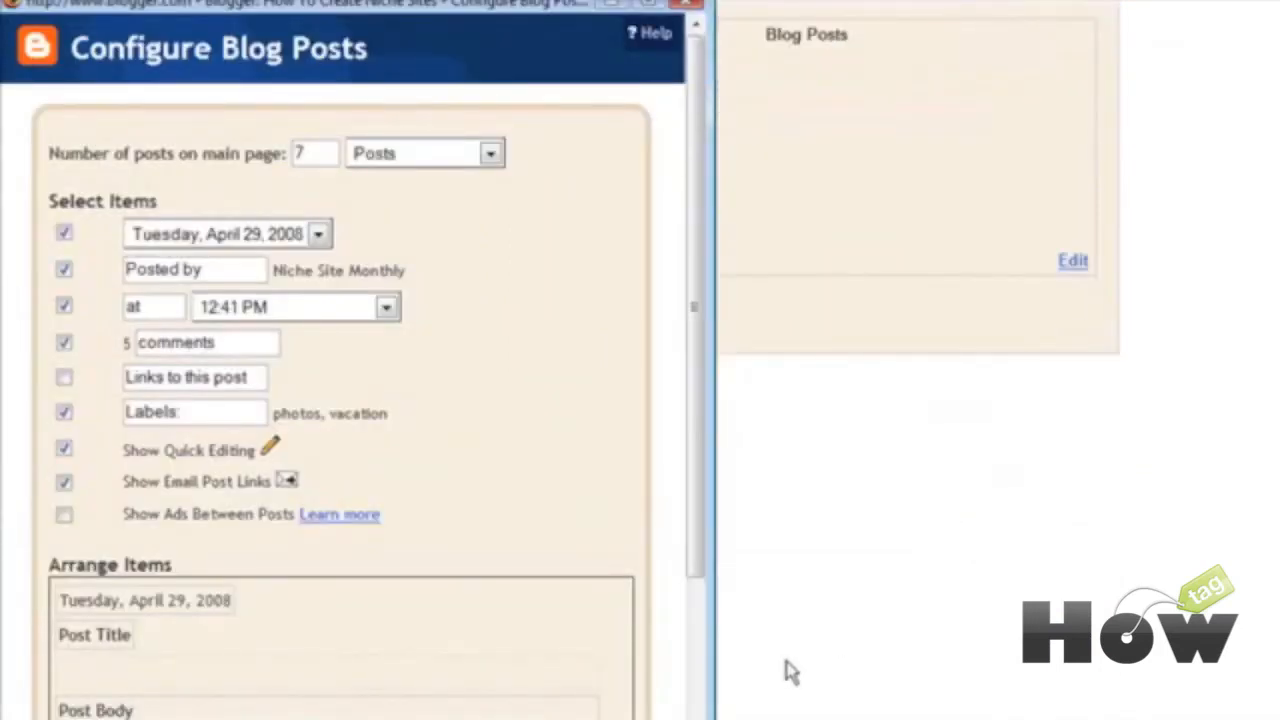
pyautogui.click(686, 6)
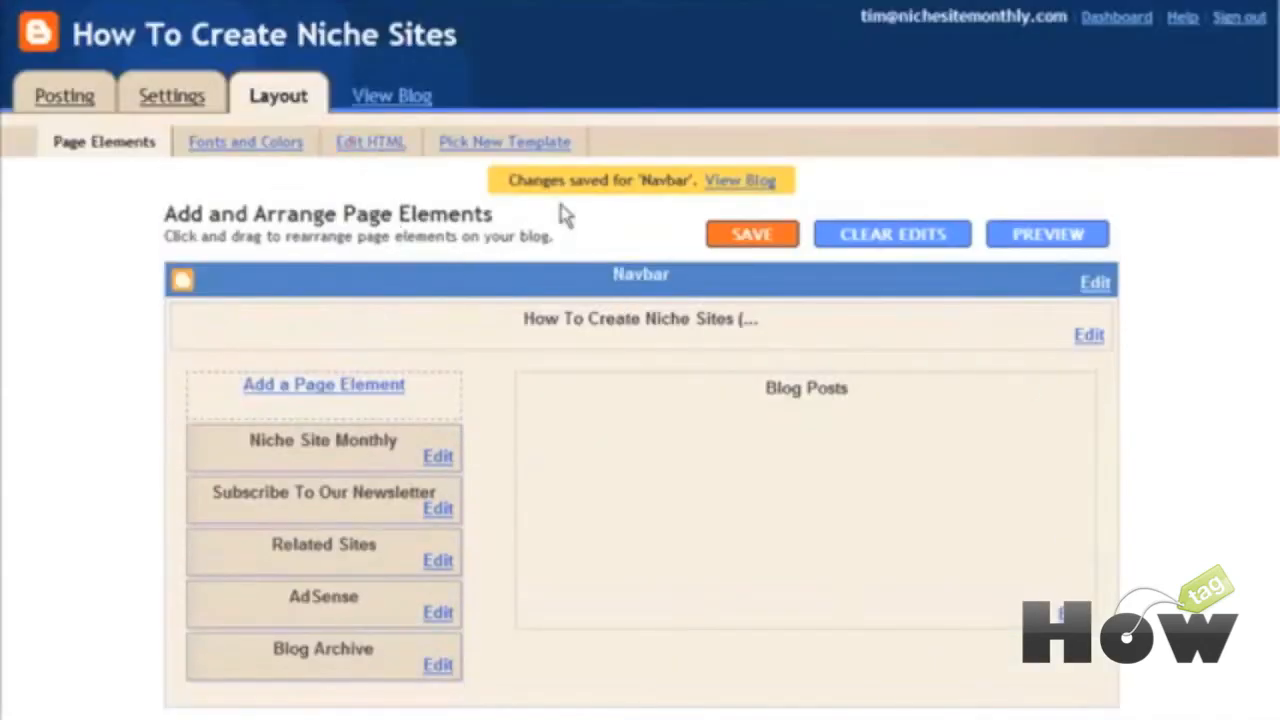
# Step: Go from Fonts and Colors to Edit HTML and scroll through the Sand Dollar colour and font variables
pyautogui.click(226, 146)
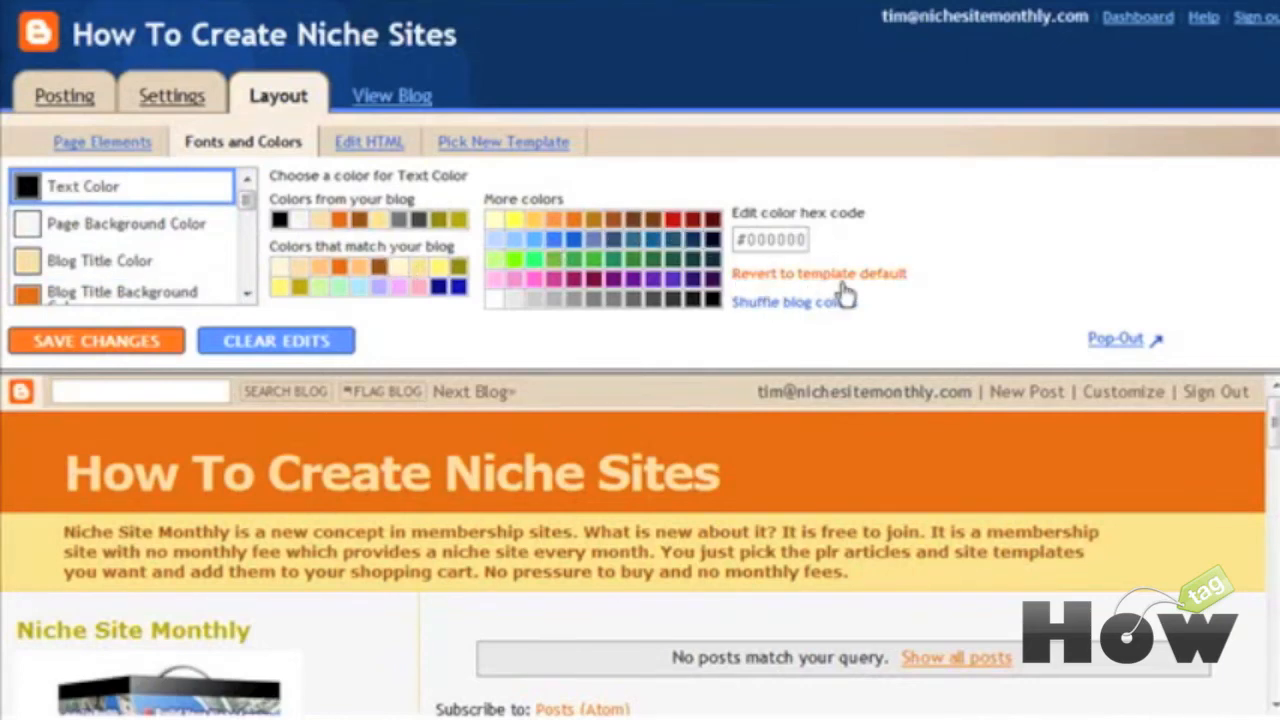
pyautogui.click(396, 152)
pyautogui.click(790, 305)
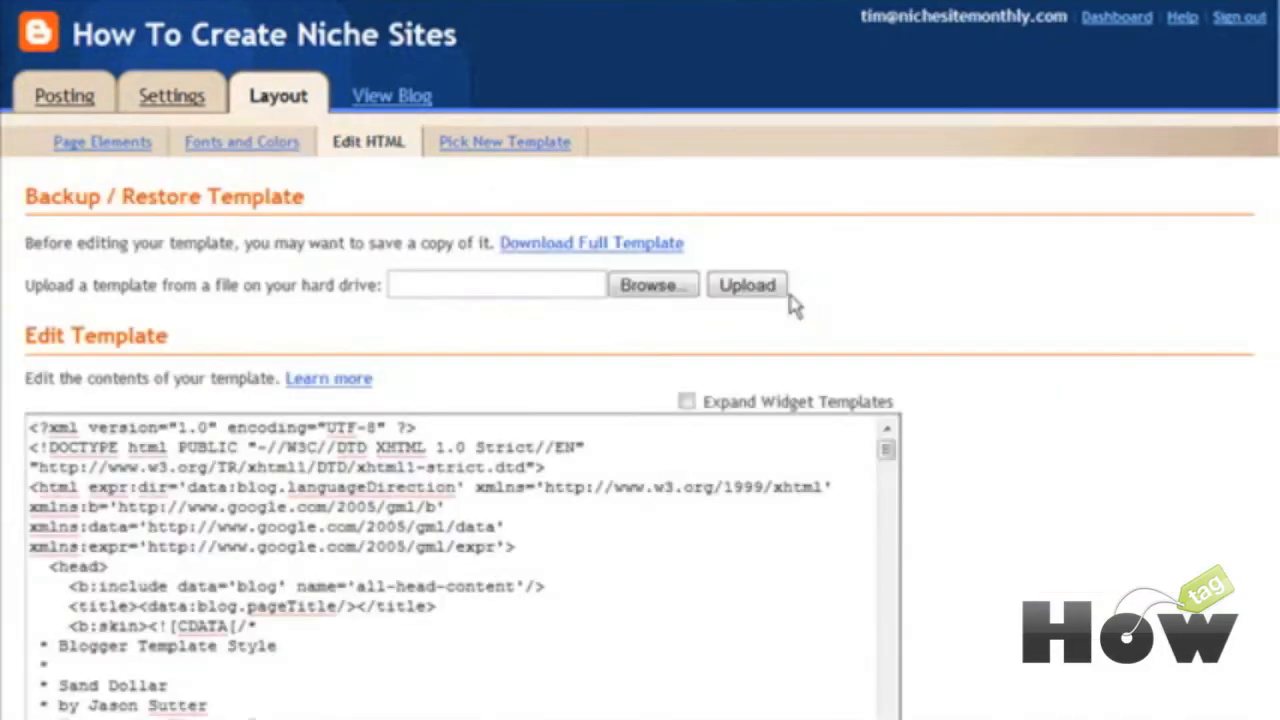
pyautogui.scroll(-4, 903, 271)
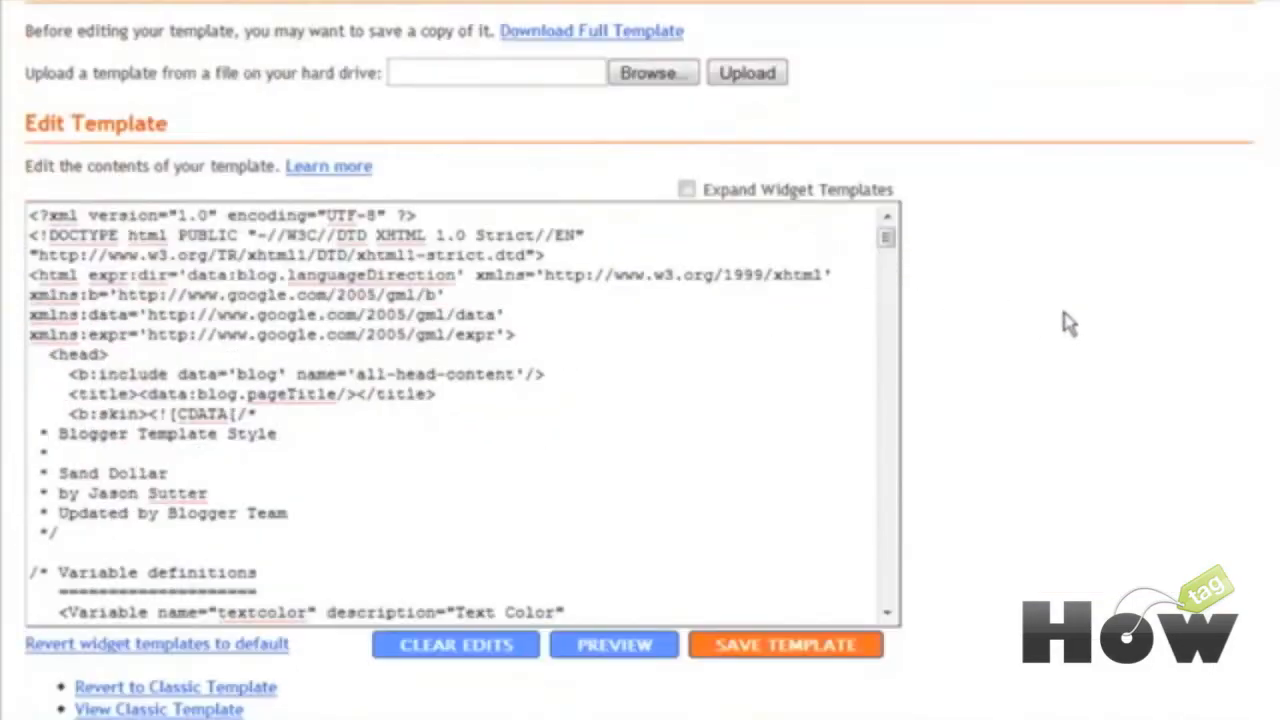
pyautogui.scroll(-9, 365, 396)
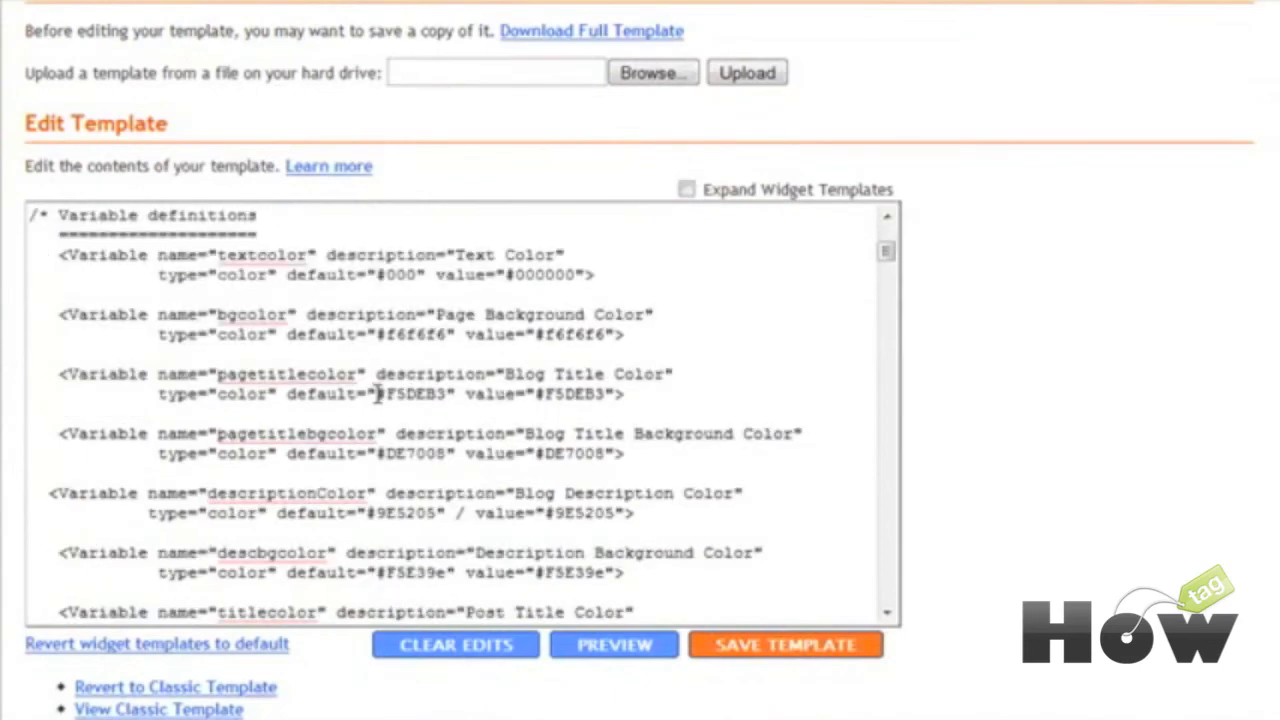
pyautogui.scroll(-9, 376, 395)
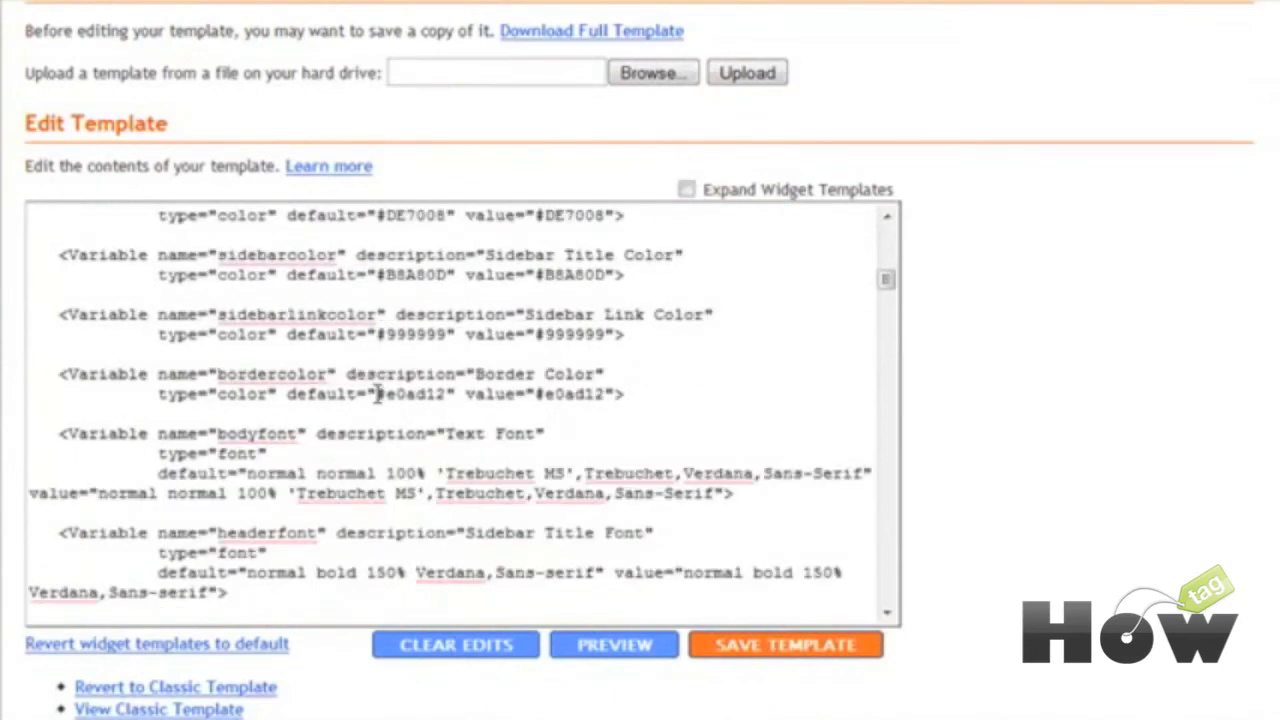
pyautogui.scroll(18, 376, 395)
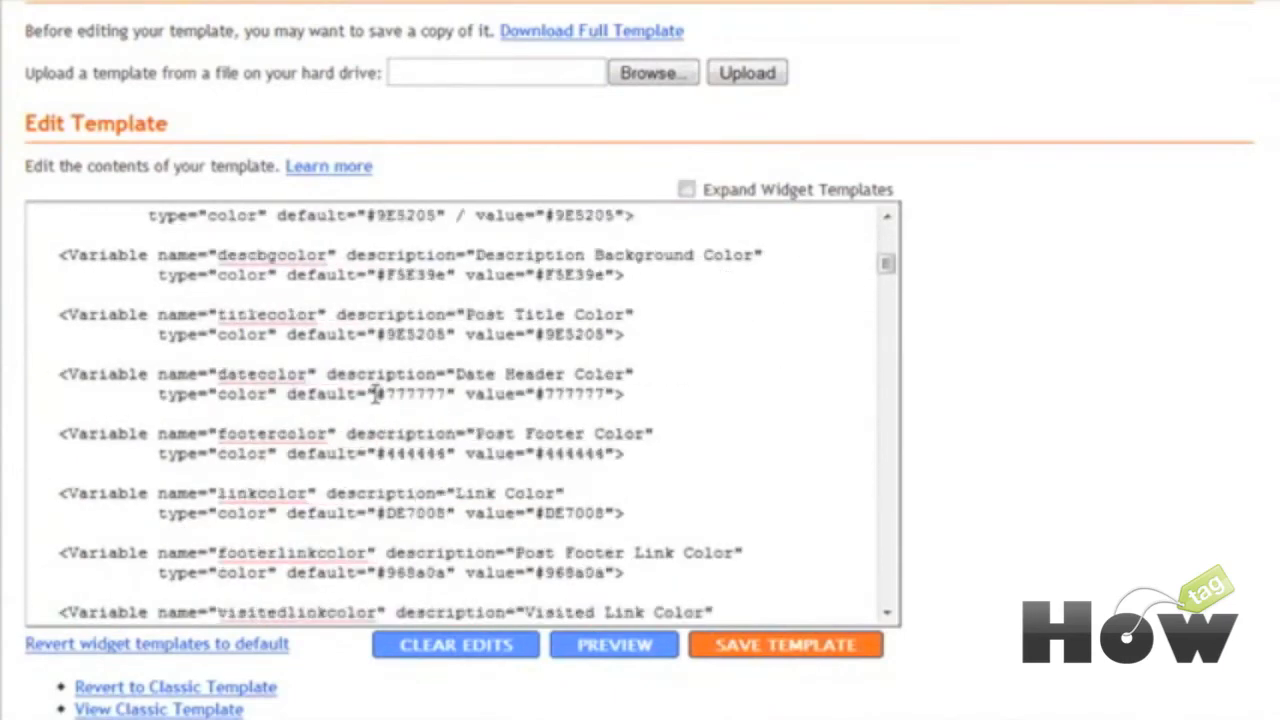
pyautogui.scroll(4, 1055, 303)
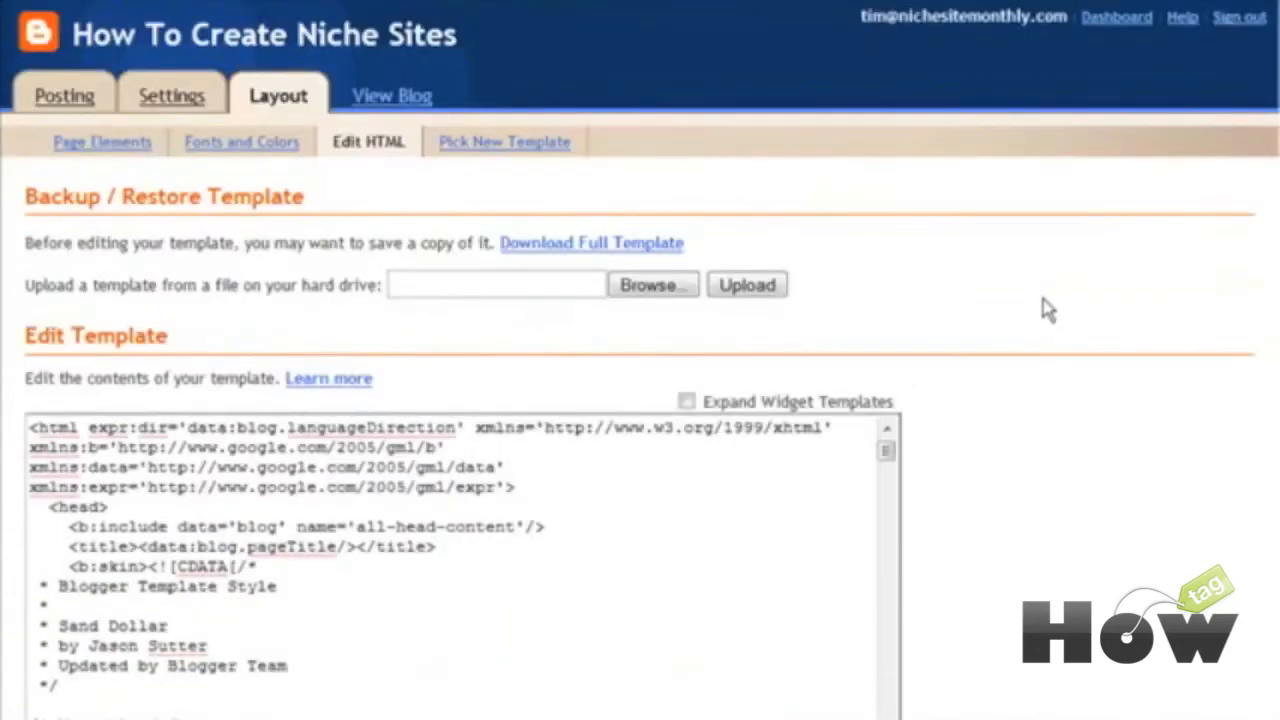
# Step: Browse the template list with Sand Dollar kept, then view the live How To Create Niche Sites blog
pyautogui.click(460, 147)
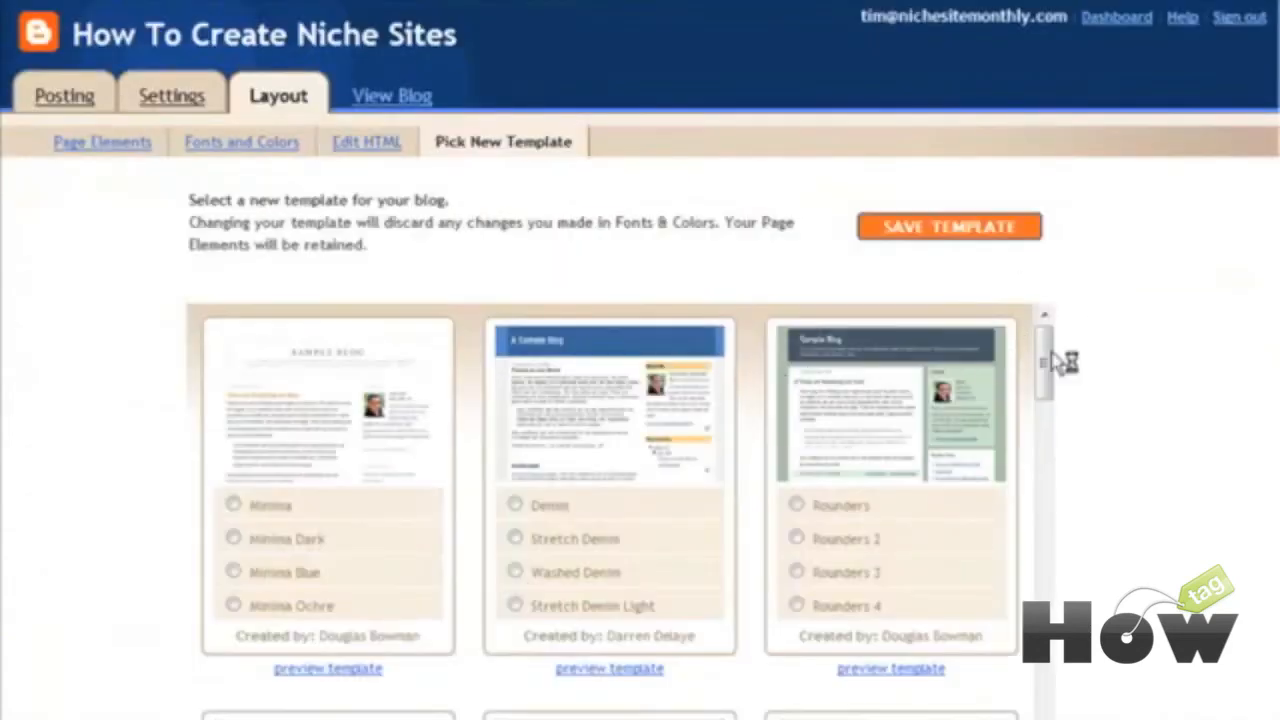
pyautogui.scroll(-2, 1181, 357)
pyautogui.scroll(1, 1160, 350)
pyautogui.scroll(-1, 1155, 350)
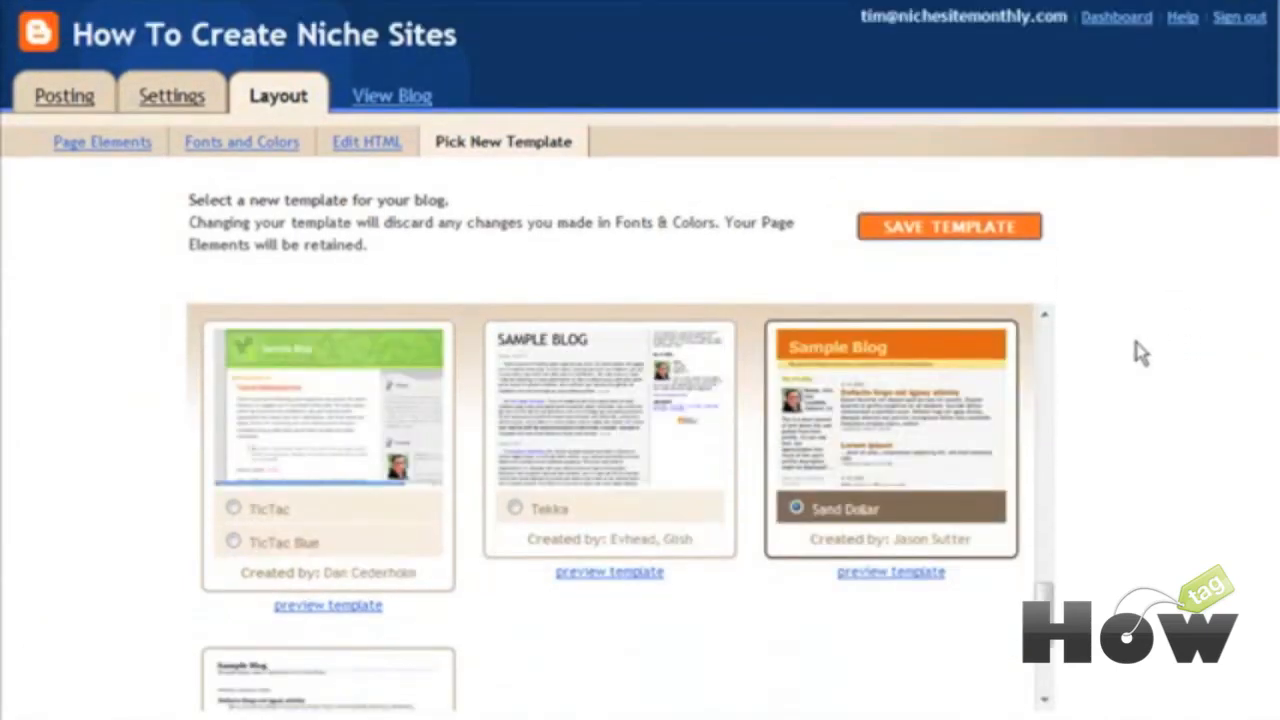
pyautogui.click(433, 100)
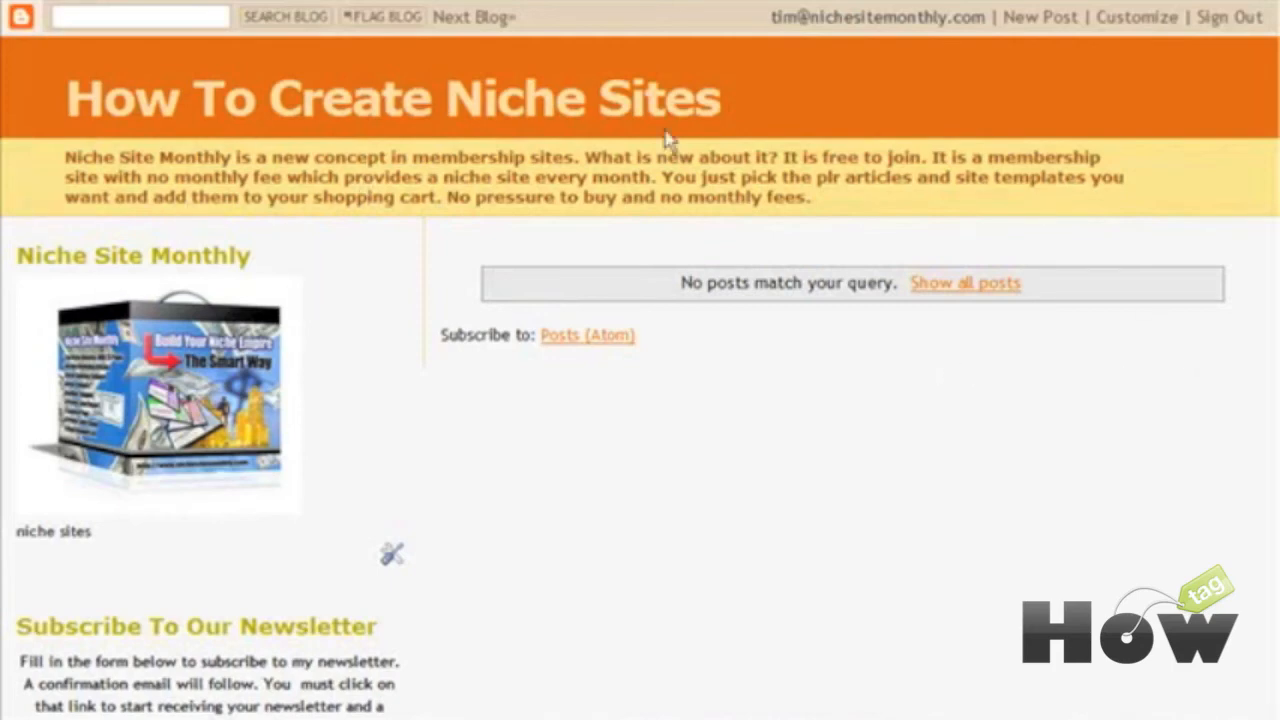
# Step: Scroll down the live blog through its sidebar widgets and ads, then back up
pyautogui.scroll(-5, 205, 200)
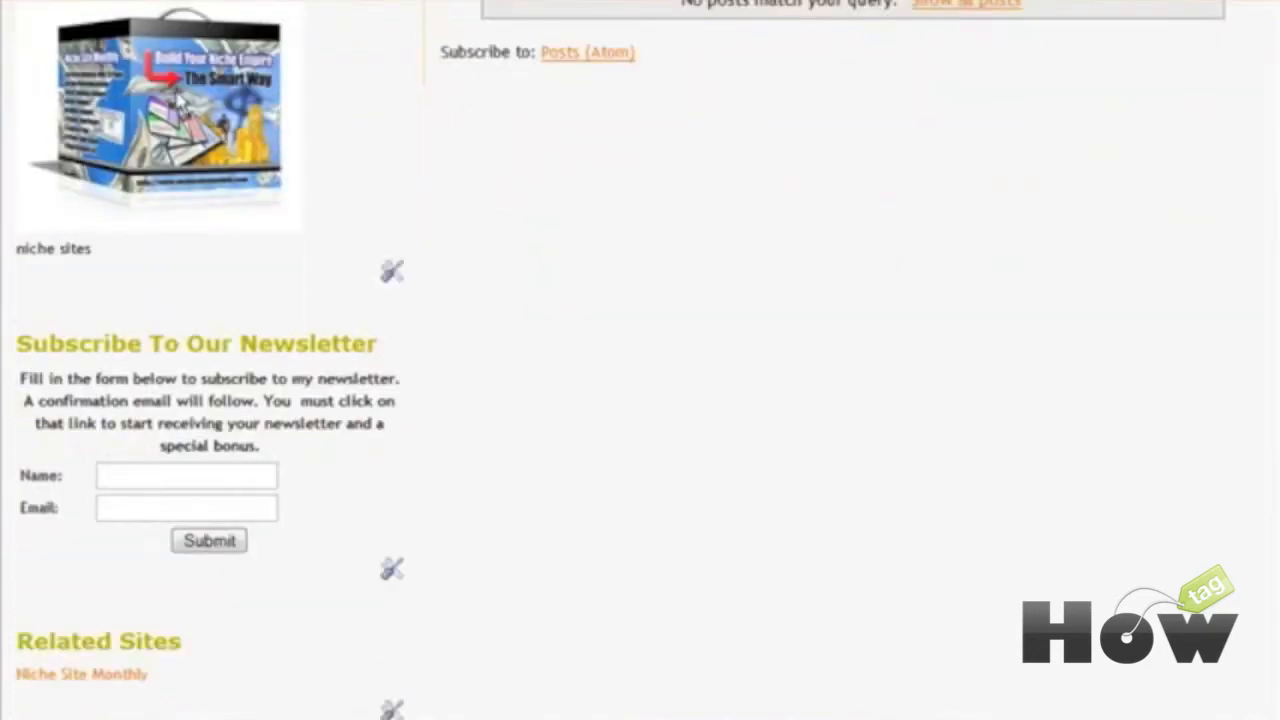
pyautogui.scroll(-1, 220, 152)
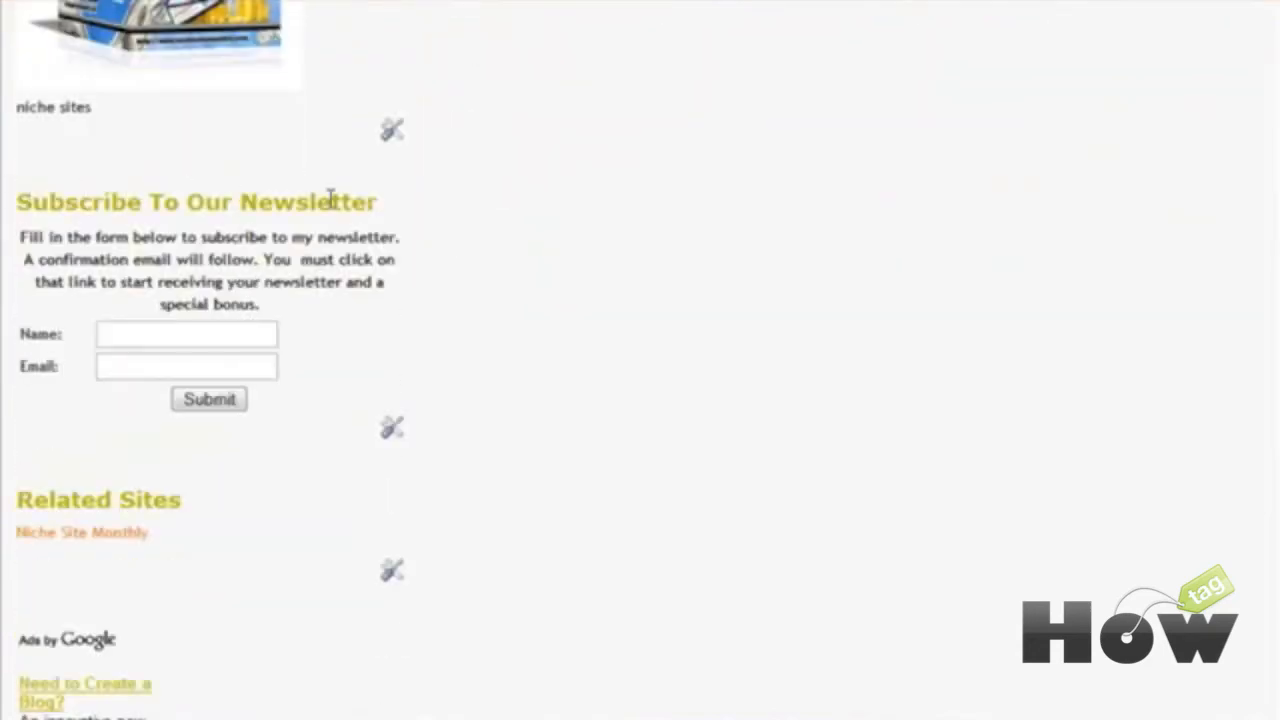
pyautogui.scroll(-1, 285, 230)
pyautogui.scroll(-1, 315, 248)
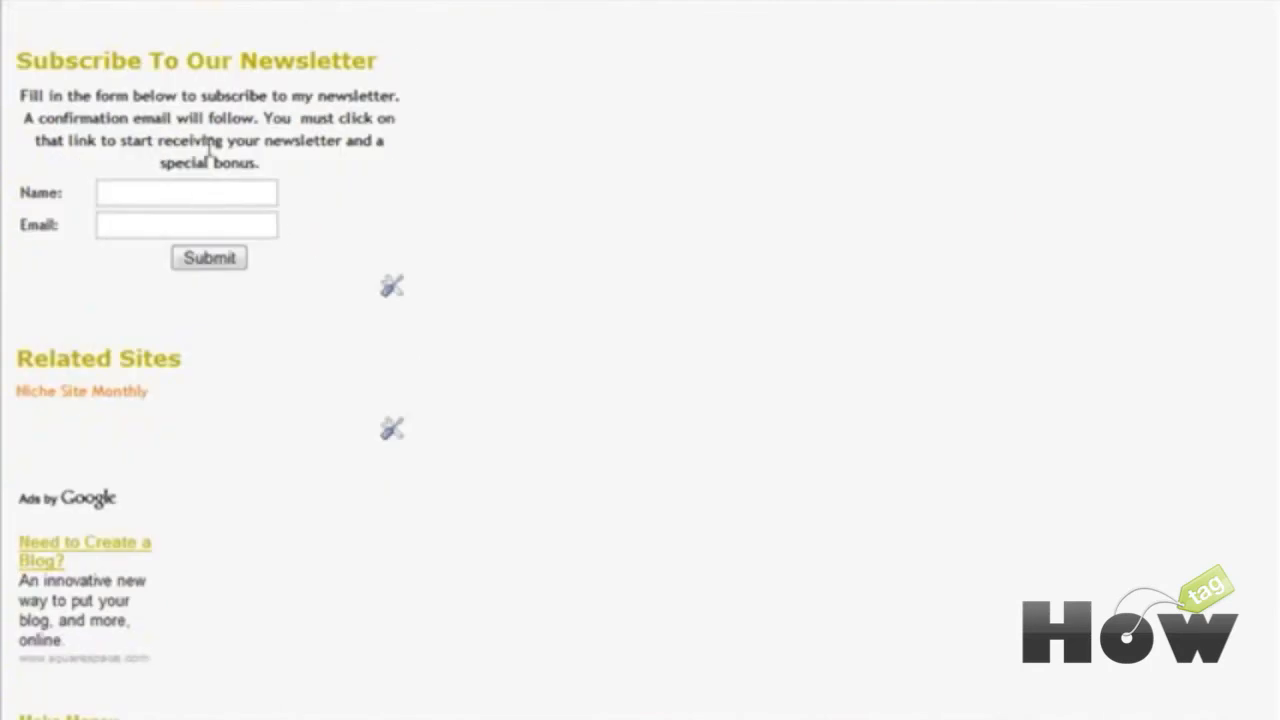
pyautogui.scroll(-2, 209, 293)
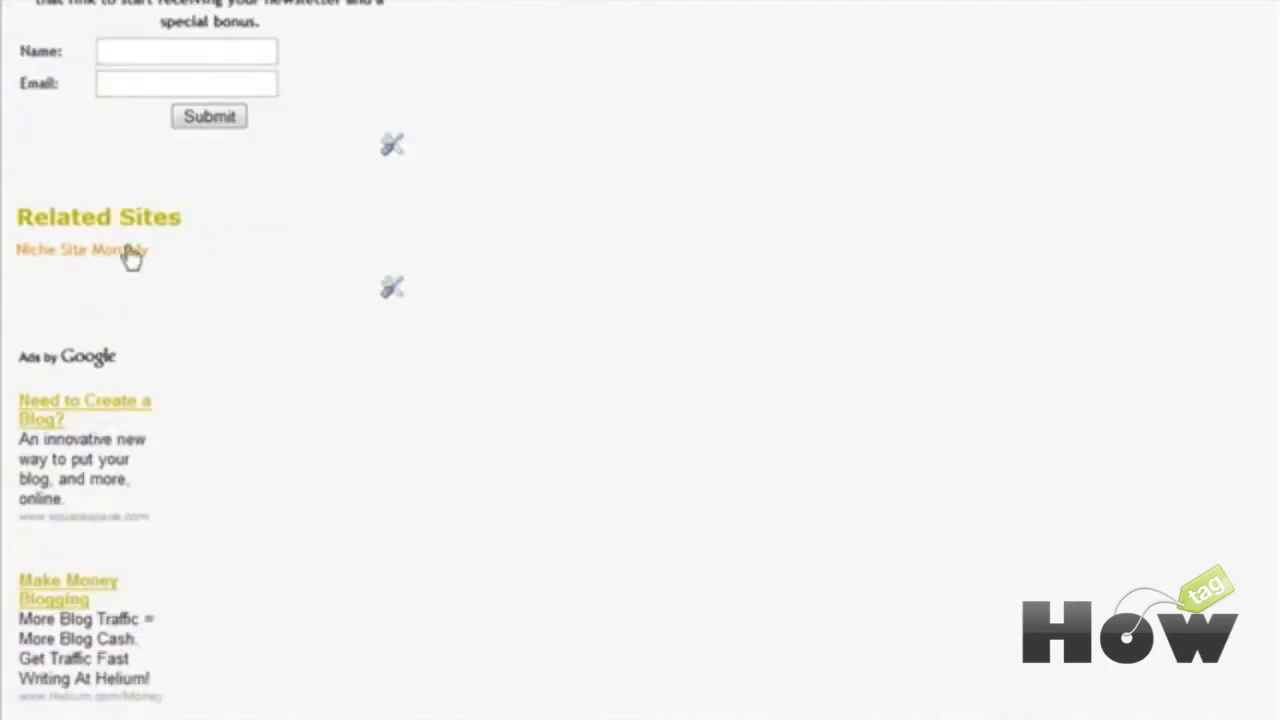
pyautogui.scroll(-3, 225, 283)
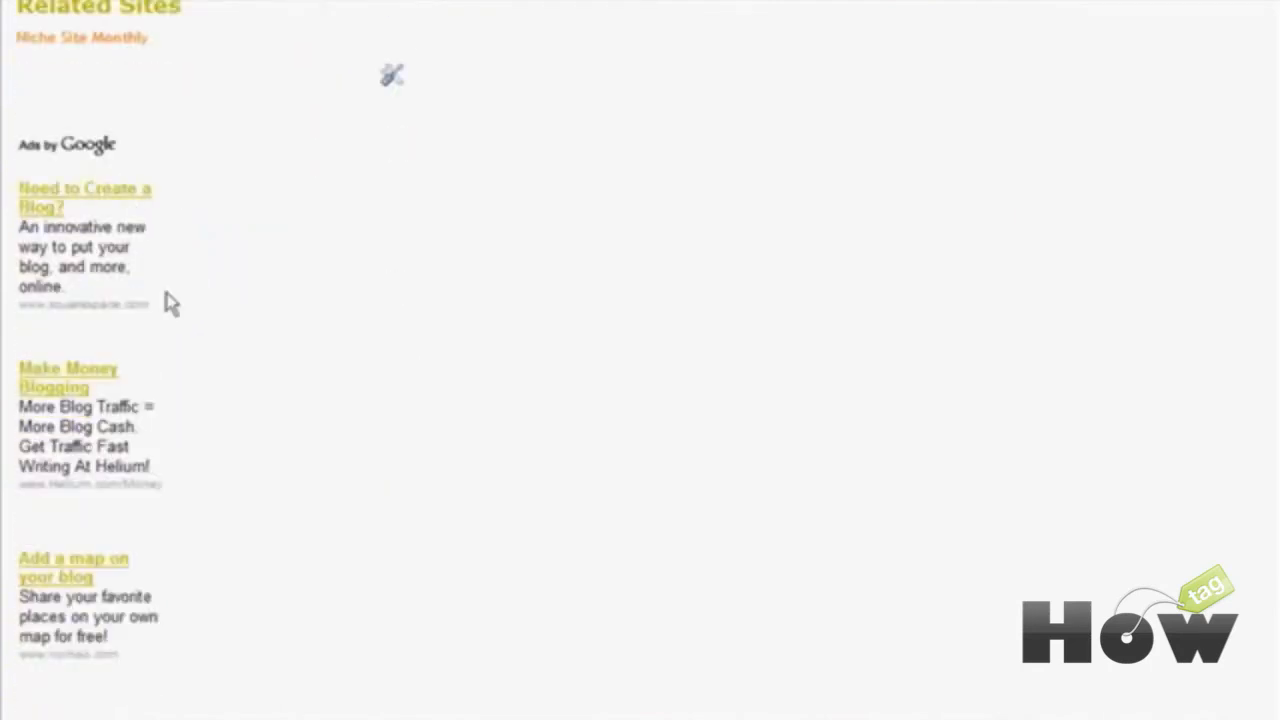
pyautogui.scroll(-3, 195, 360)
pyautogui.scroll(15, 254, 391)
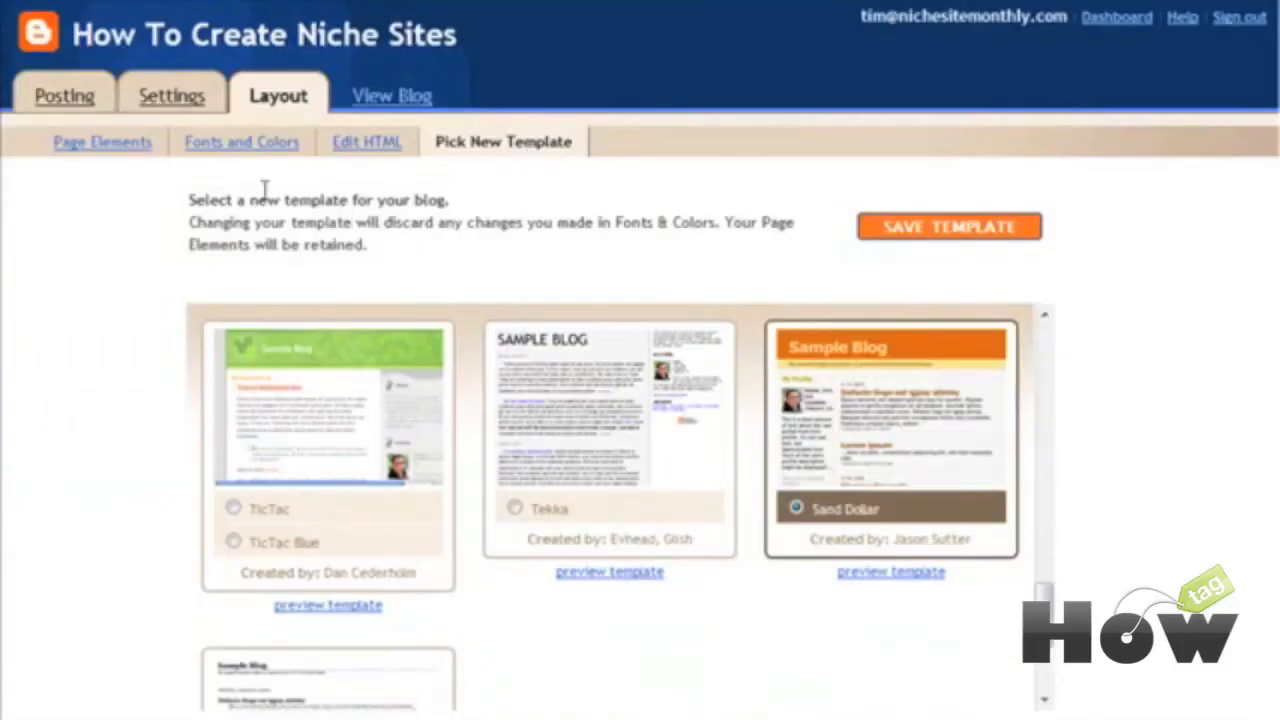
# Step: Open an empty Create post editor for How To Create Niche Sites
pyautogui.click(56, 98)
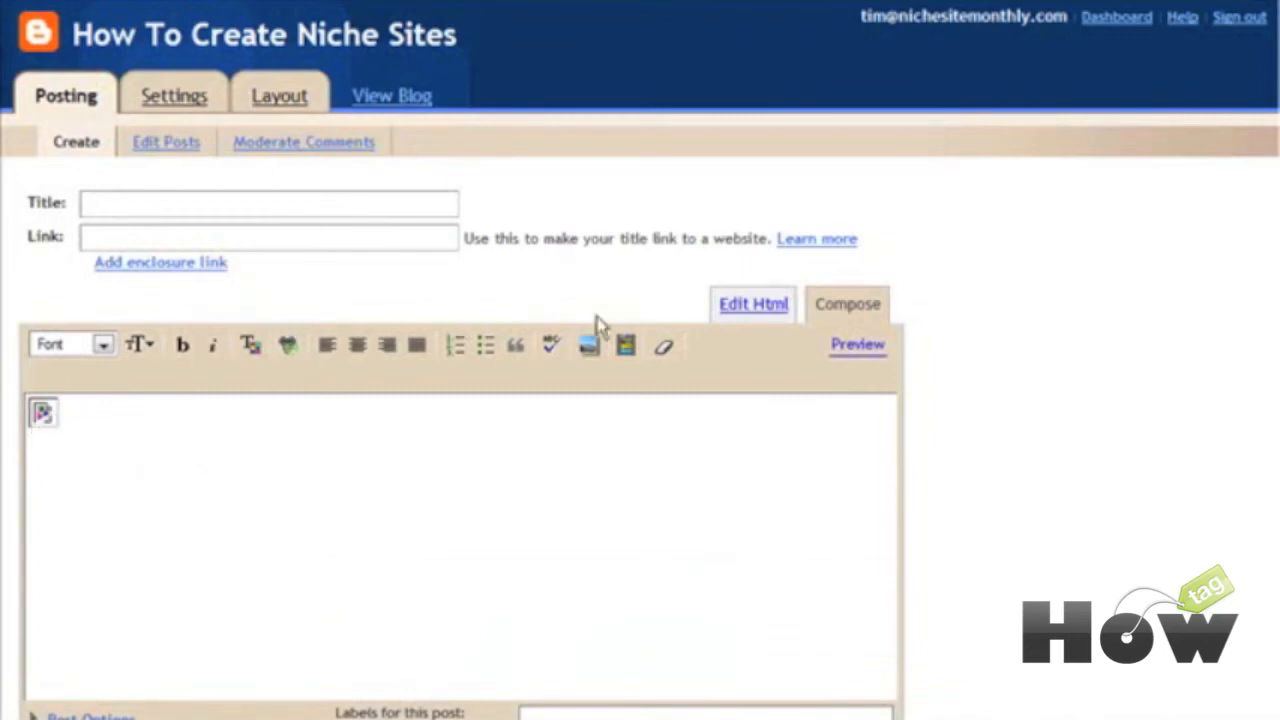
# Step: Delete the stray img tag and empty paragraph from the post's HTML, then return to Compose
pyautogui.click(763, 308)
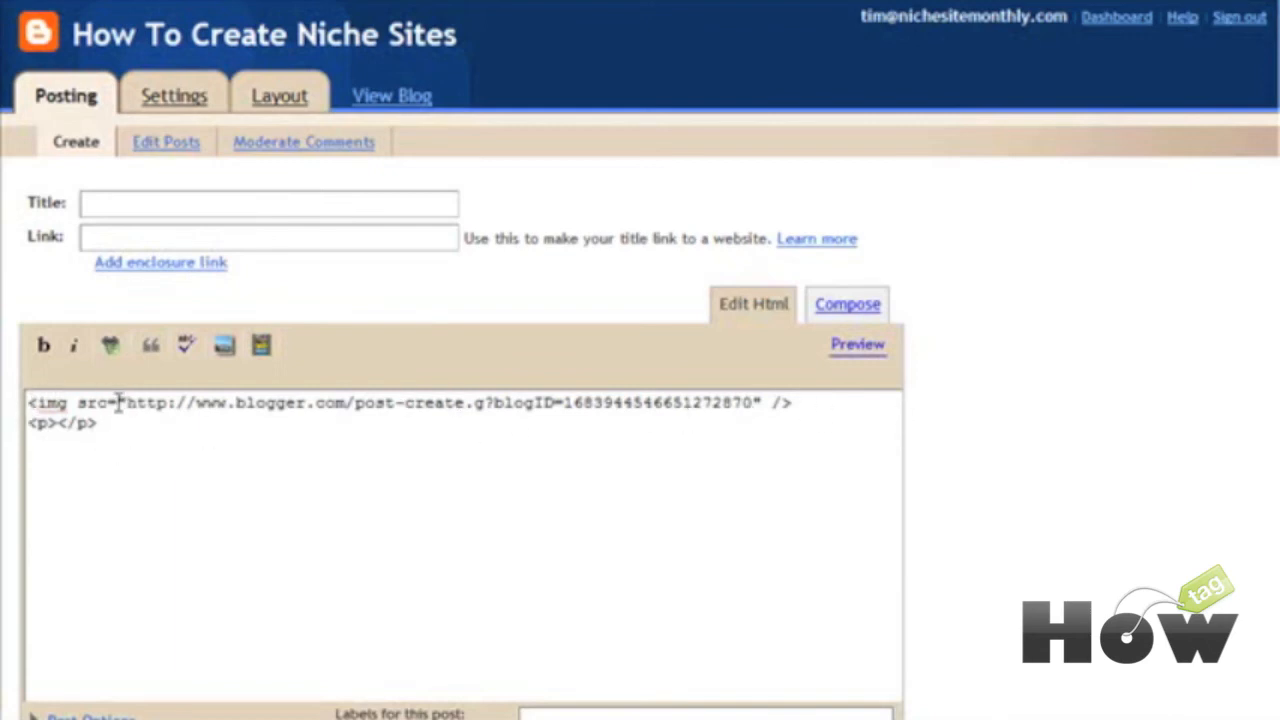
pyautogui.moveTo(27, 402); pyautogui.dragTo(134, 434)
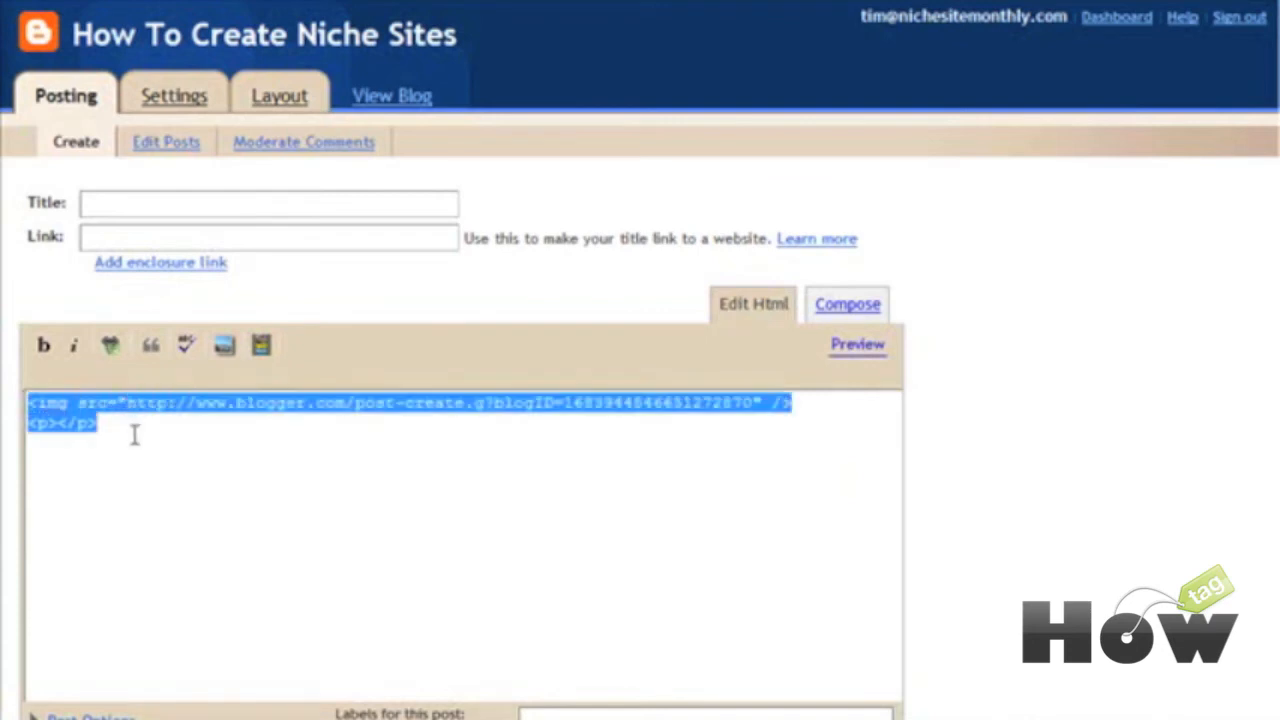
pyautogui.press('Delete')
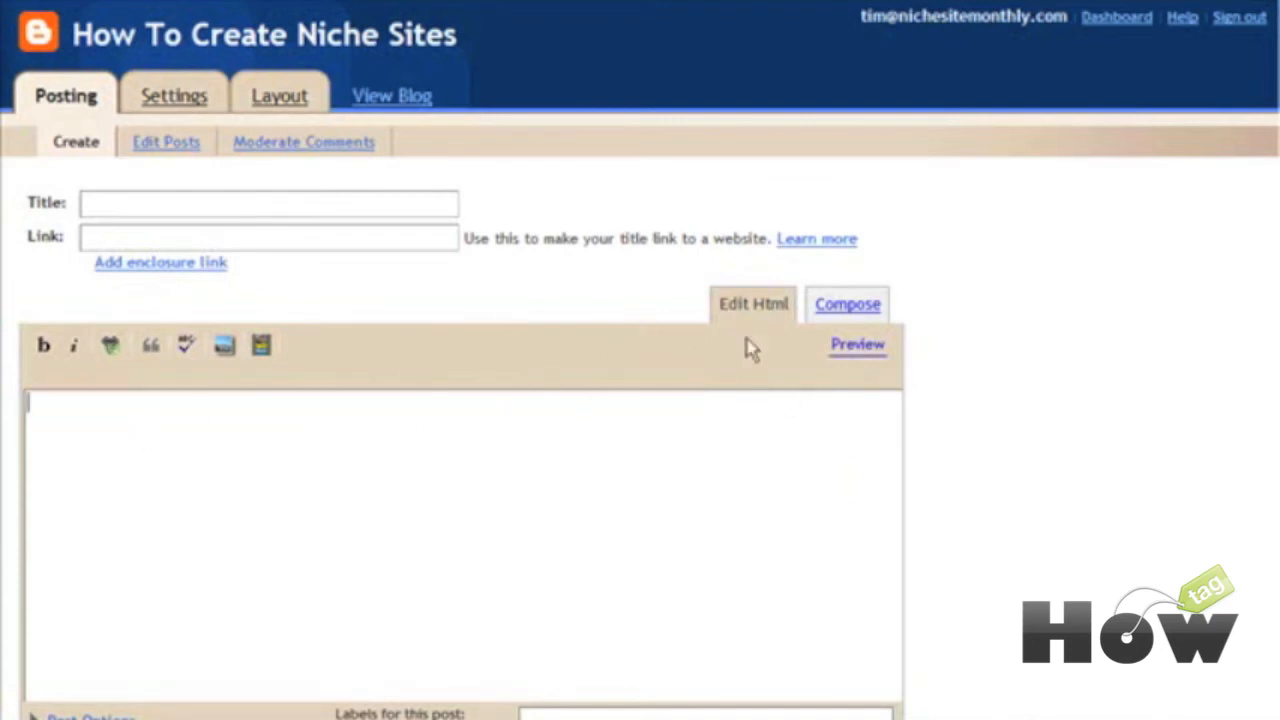
pyautogui.click(840, 306)
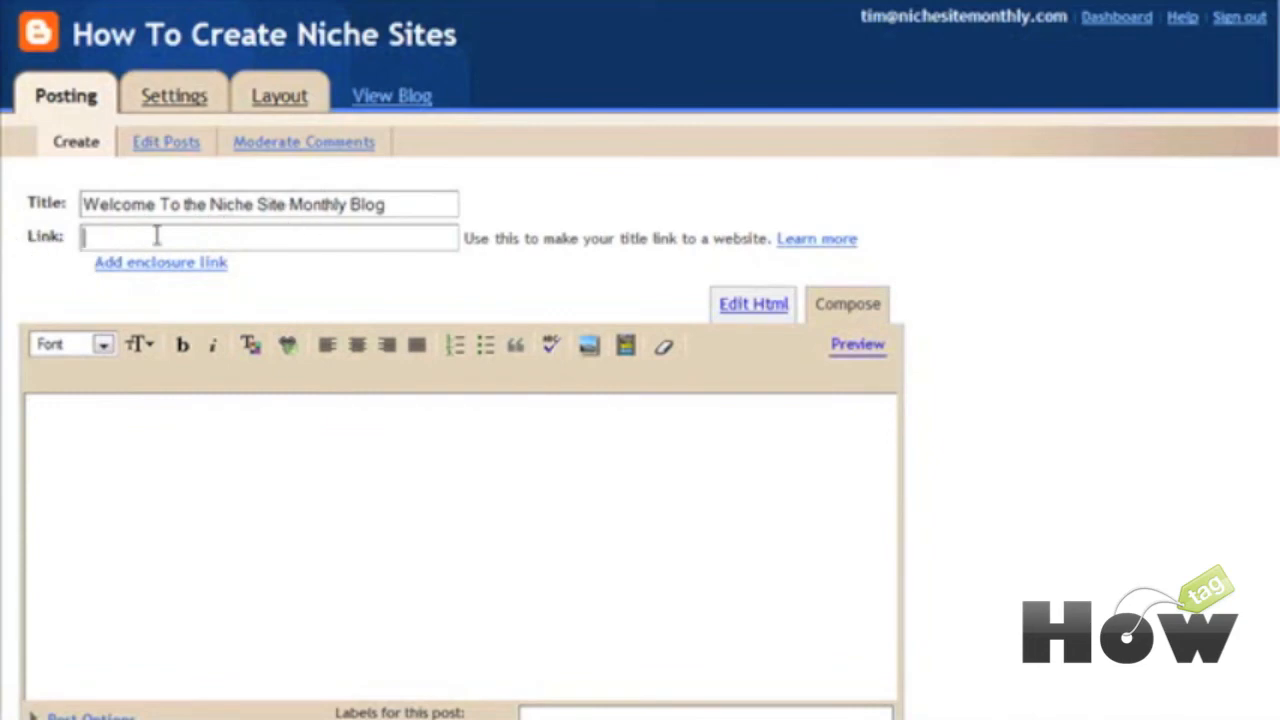
pyautogui.click(224, 432)
pyautogui.scroll(-2, 226, 423)
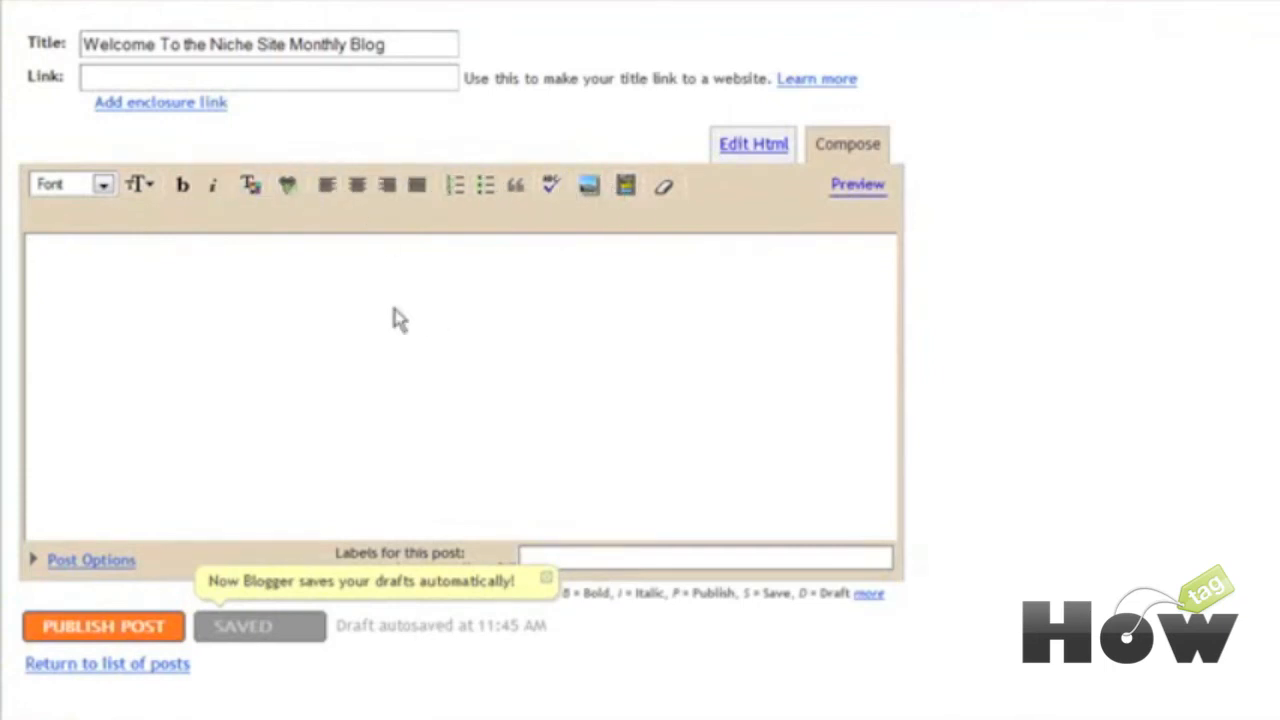
pyautogui.click(102, 288)
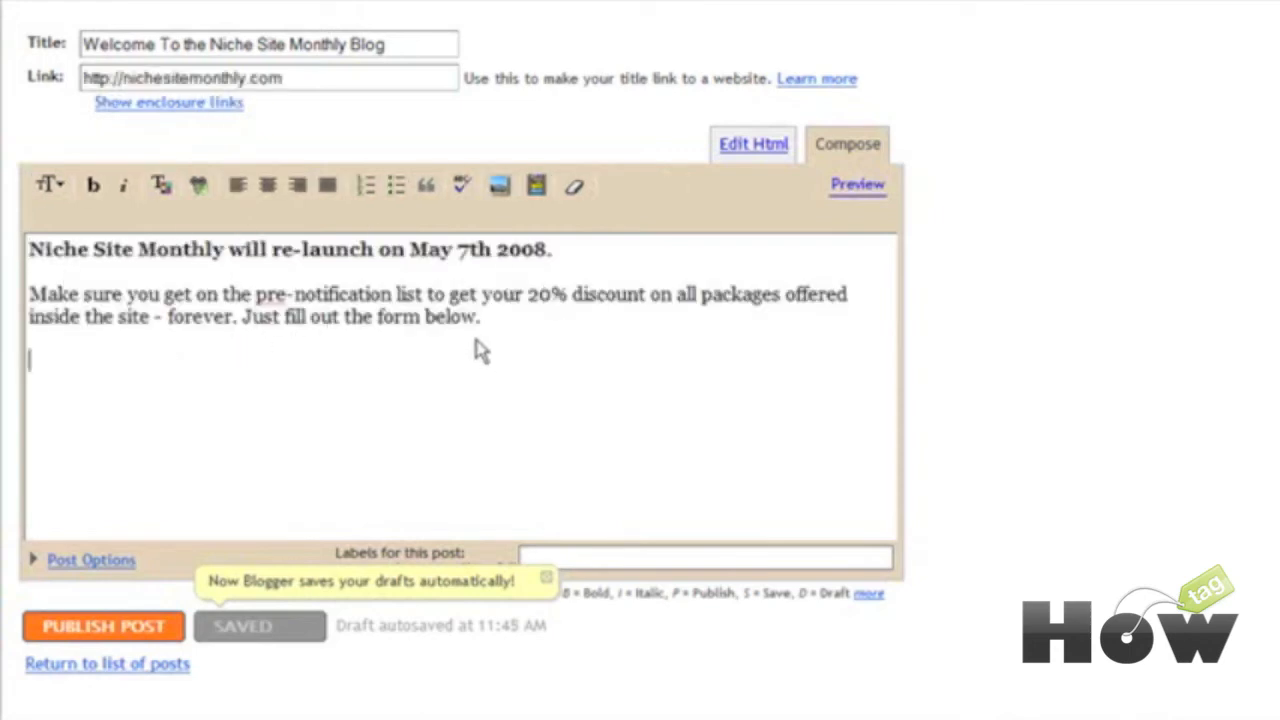
# Step: Paste the AWeber signup form script below the announcement in HTML view, then go back to Compose
pyautogui.click(752, 150)
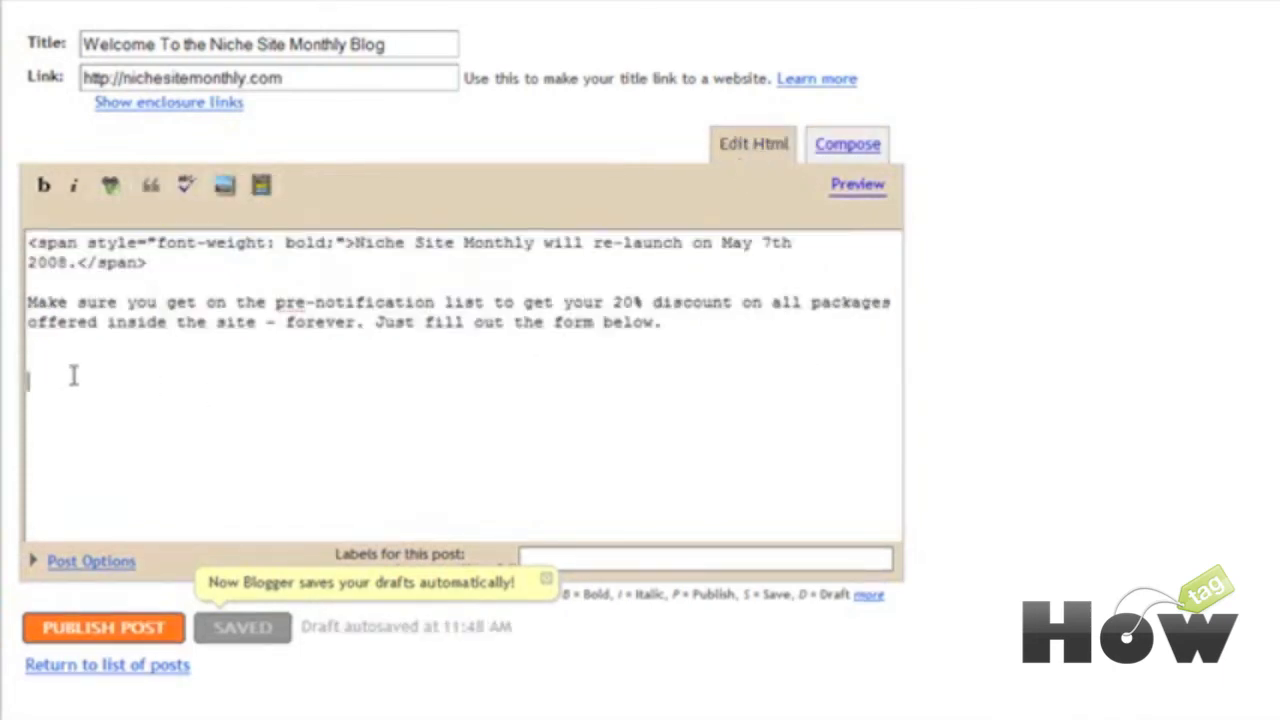
pyautogui.click(172, 392)
pyautogui.write('<script type="text/javascript" src="http://forms.aweber.com/form/24/71558324.js"></script>')
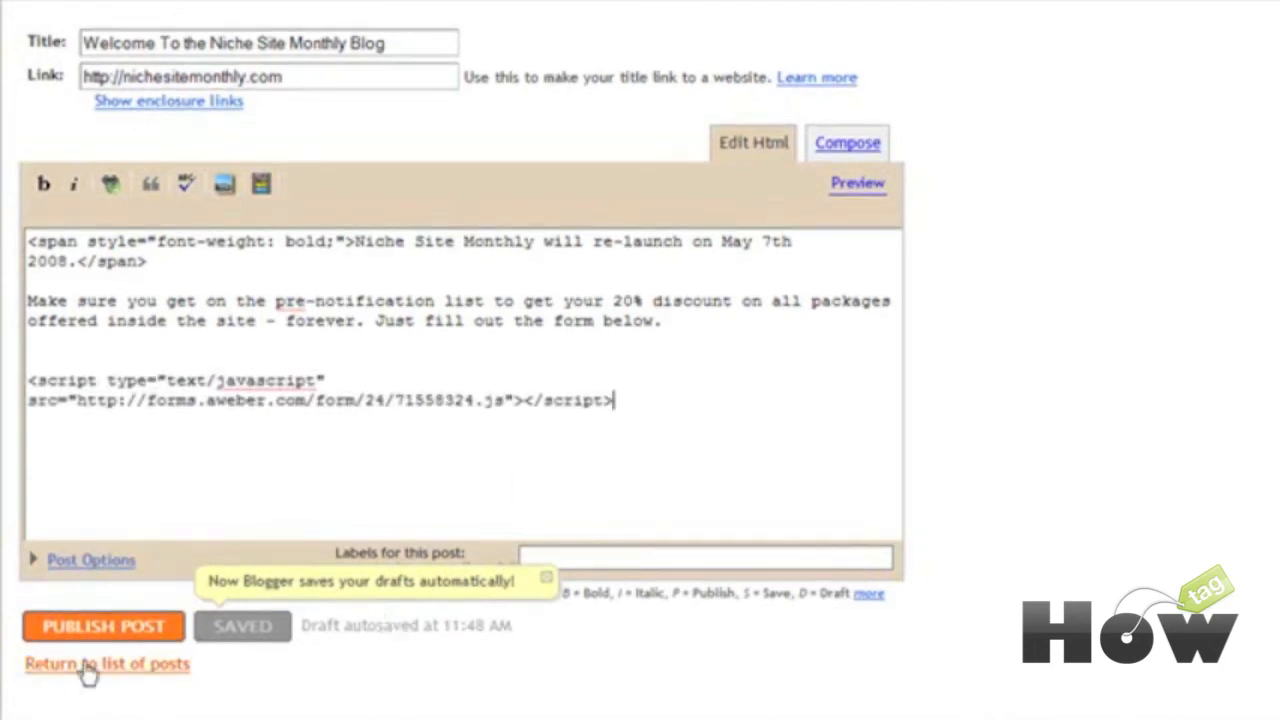
pyautogui.click(846, 143)
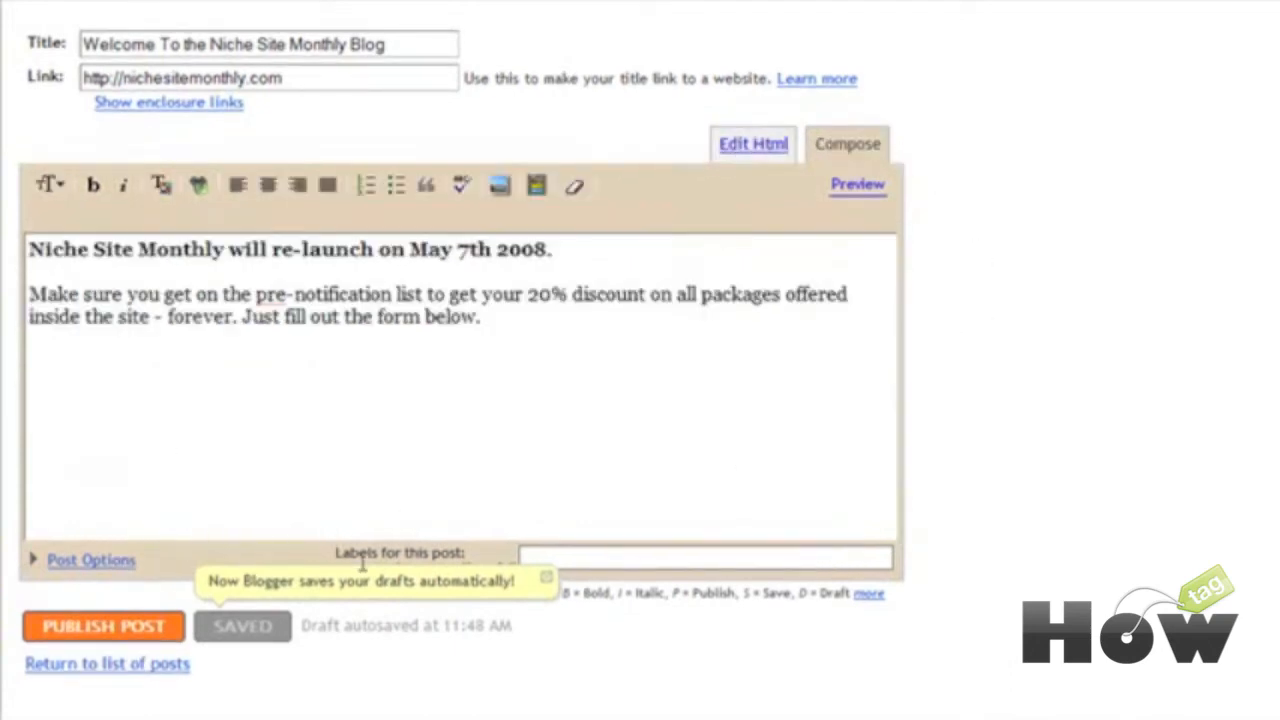
# Step: Review the post's comment and date options, then publish the Welcome post
pyautogui.click(100, 562)
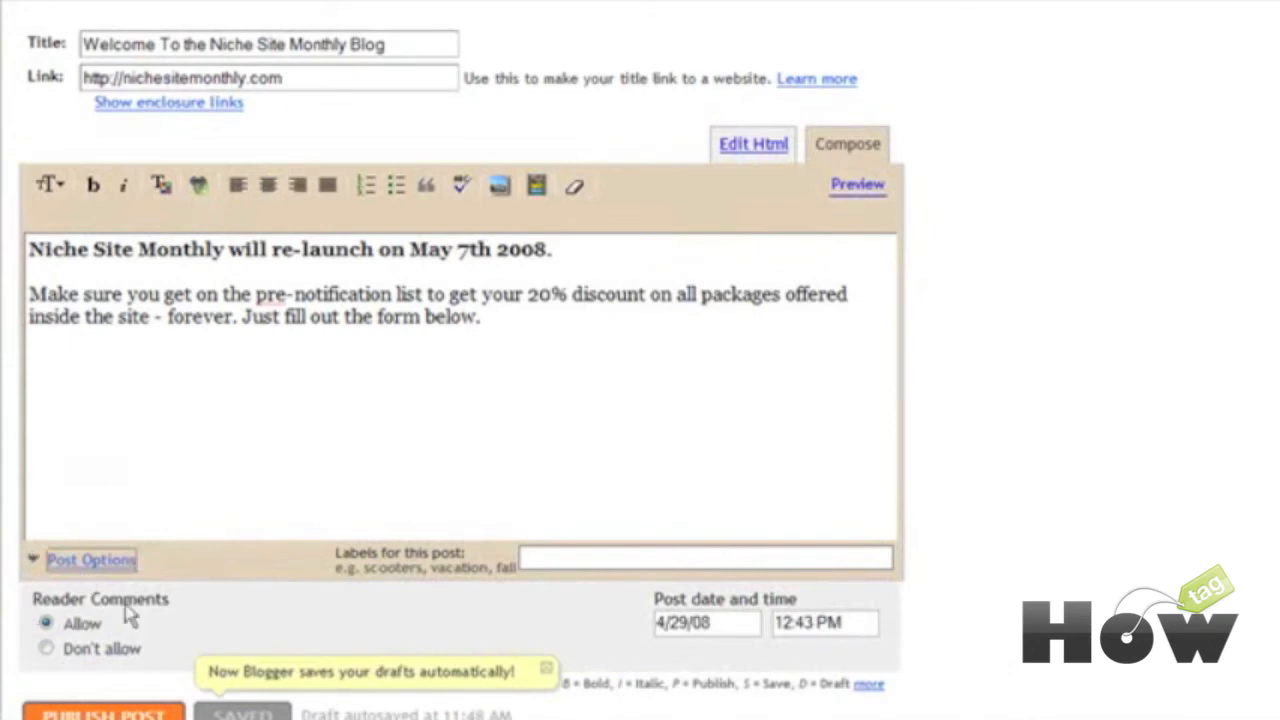
pyautogui.scroll(-2, 200, 610)
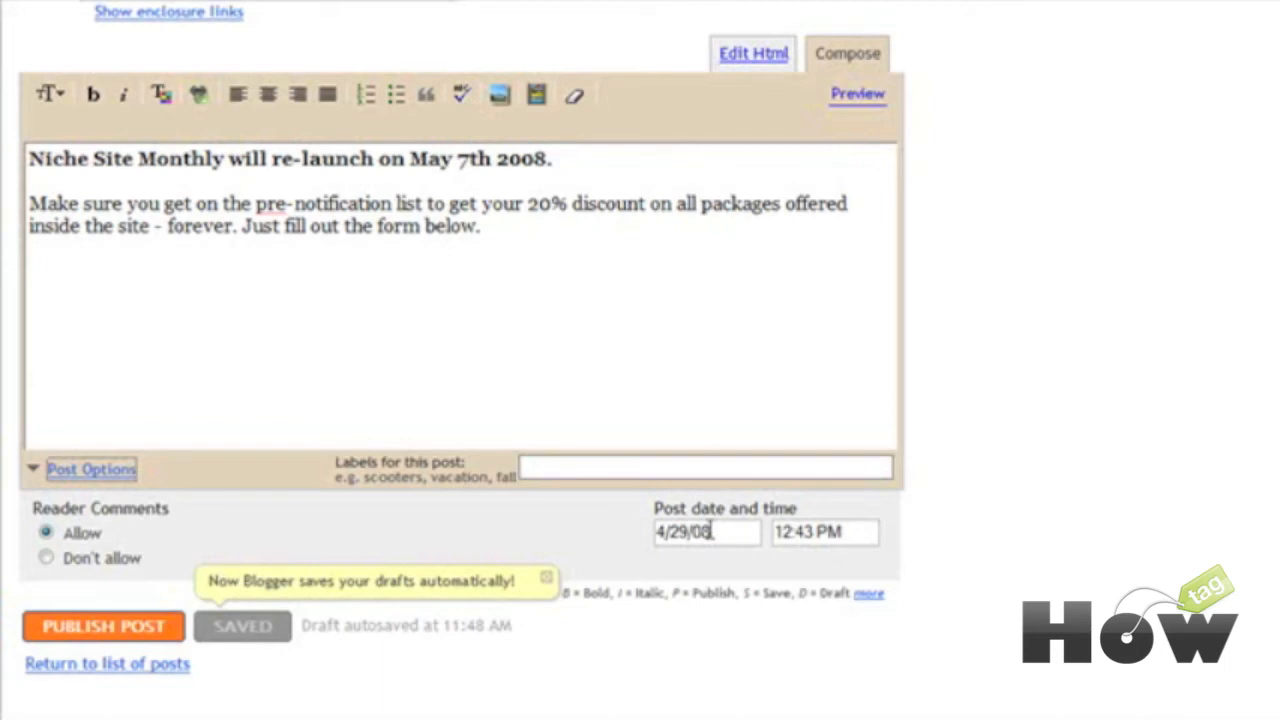
pyautogui.click(115, 632)
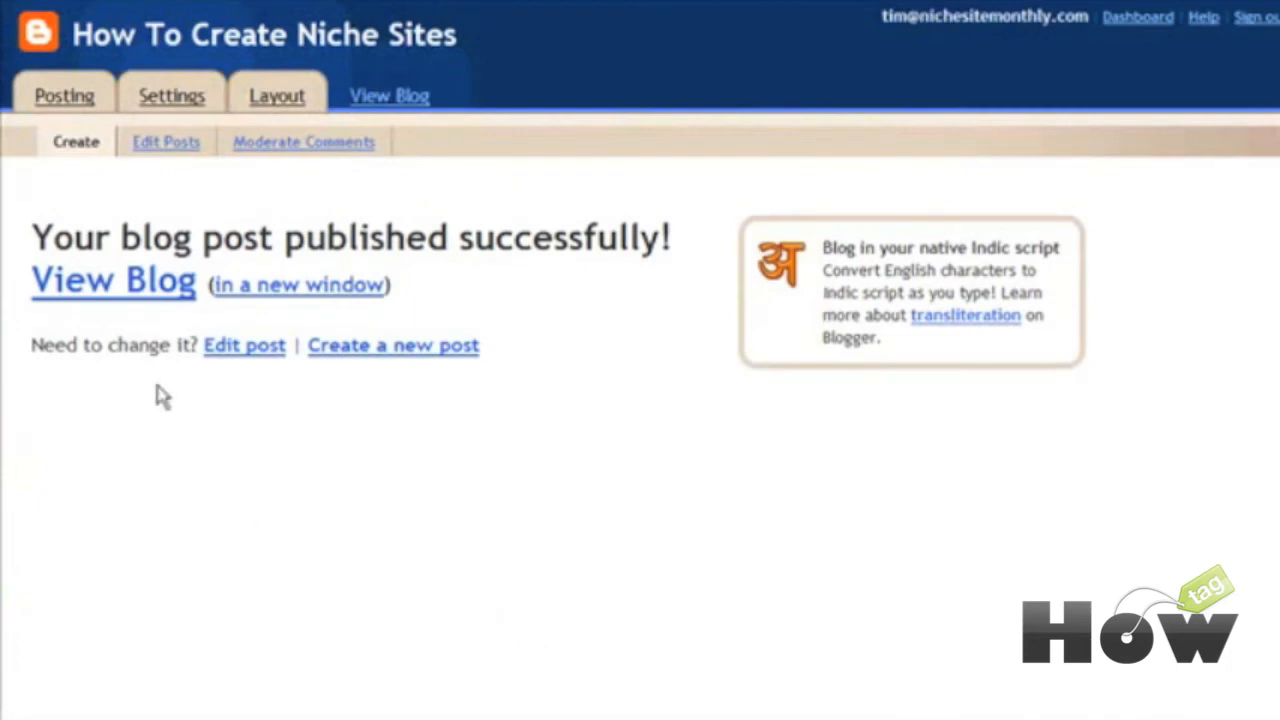
# Step: Browse the live How To Create Niche Sites blog, then return to the Blogger Dashboard
pyautogui.click(287, 290)
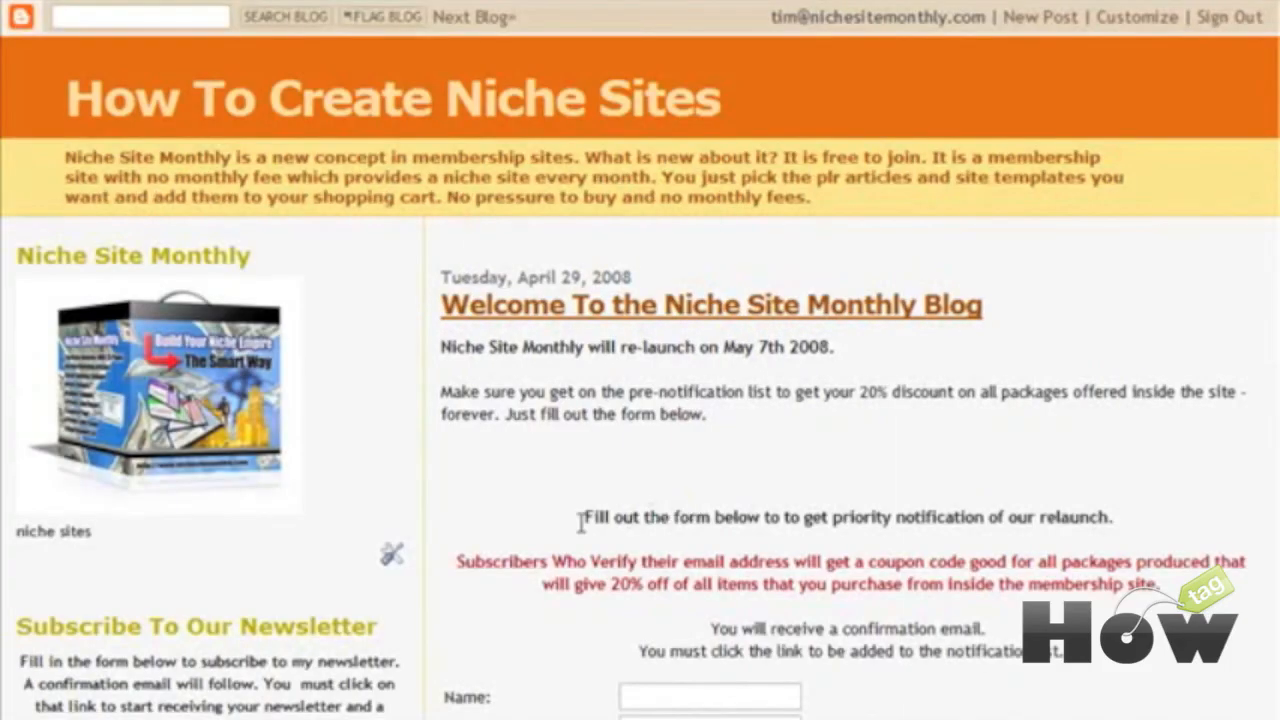
pyautogui.scroll(-3, 1068, 395)
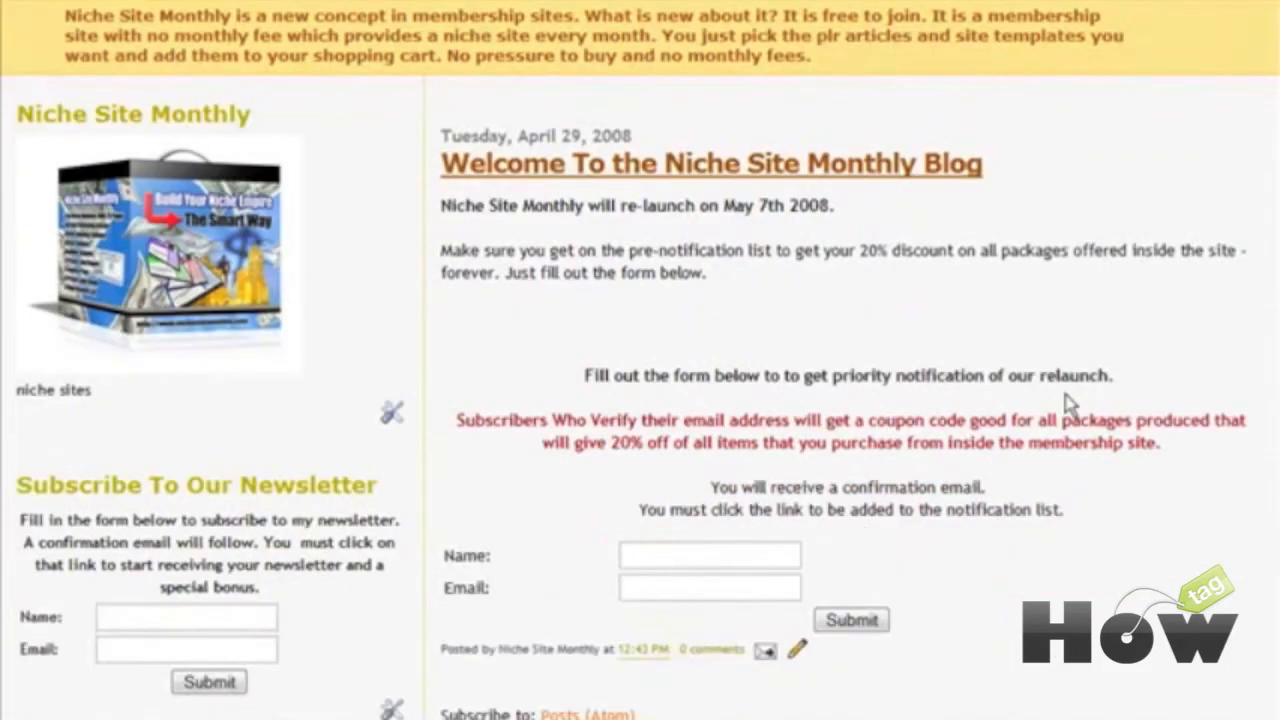
pyautogui.scroll(-3, 1063, 396)
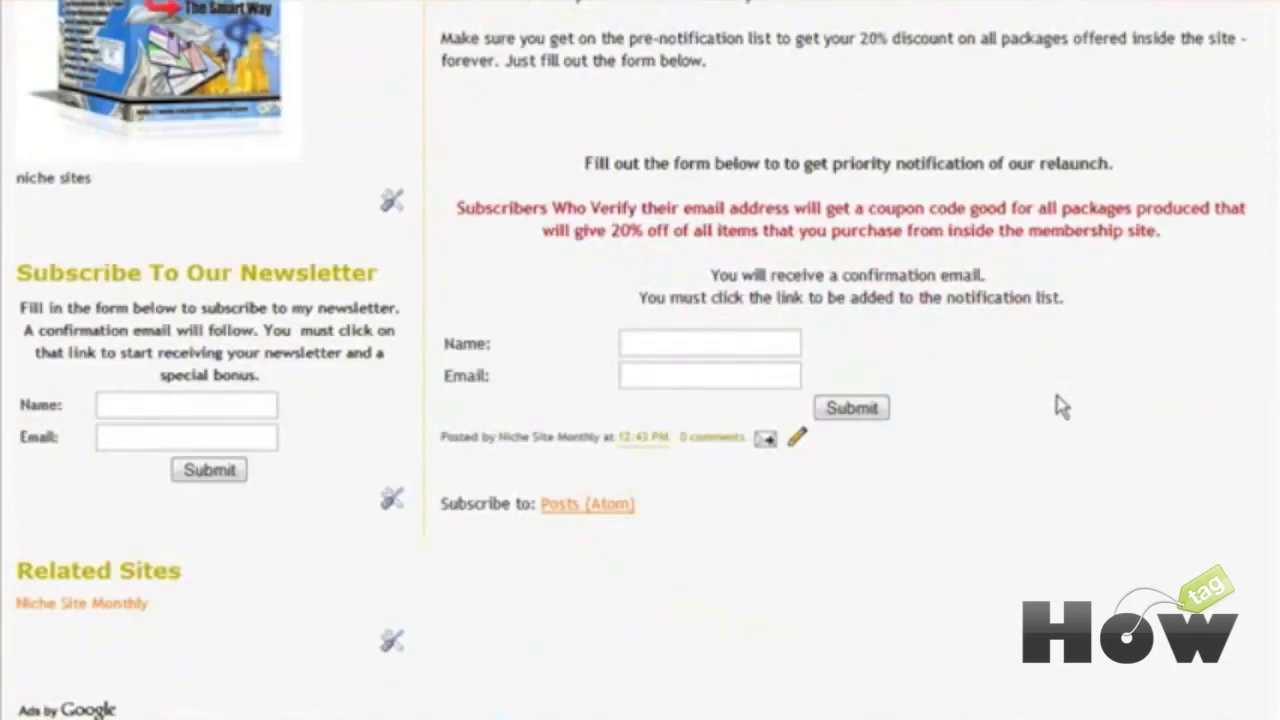
pyautogui.scroll(6, 777, 323)
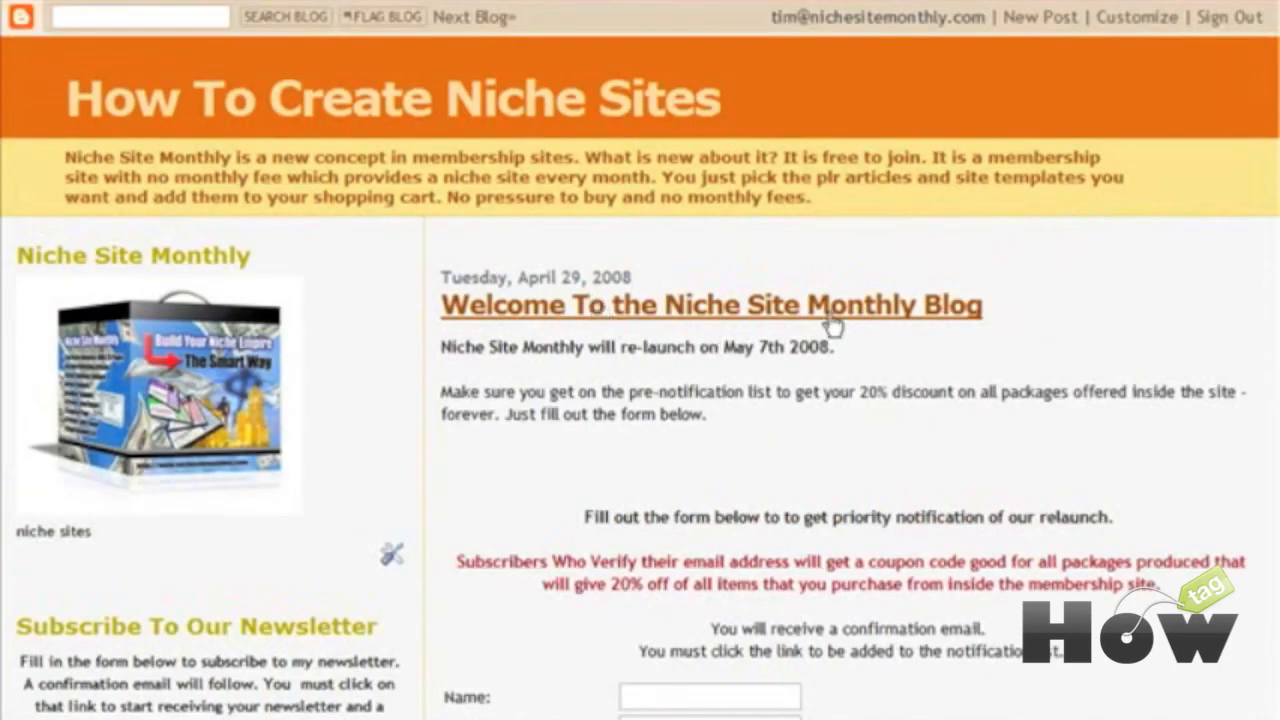
pyautogui.scroll(-3, 905, 415)
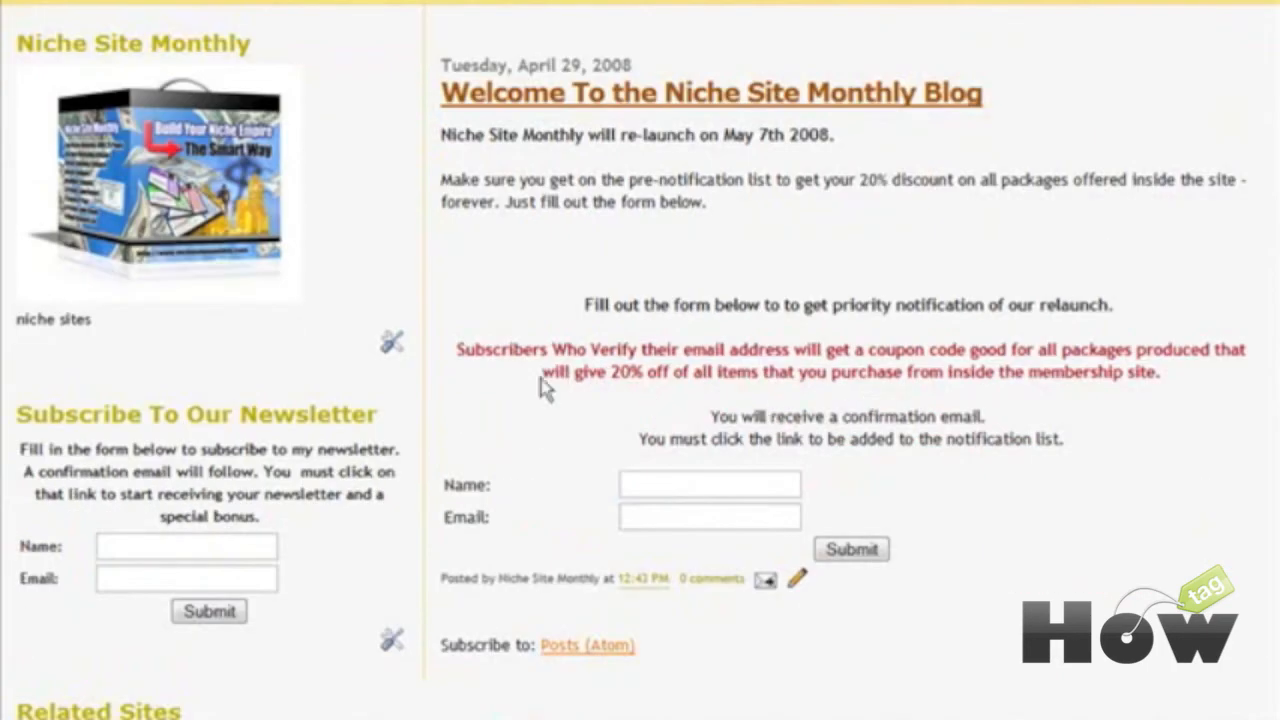
pyautogui.scroll(-5, 943, 400)
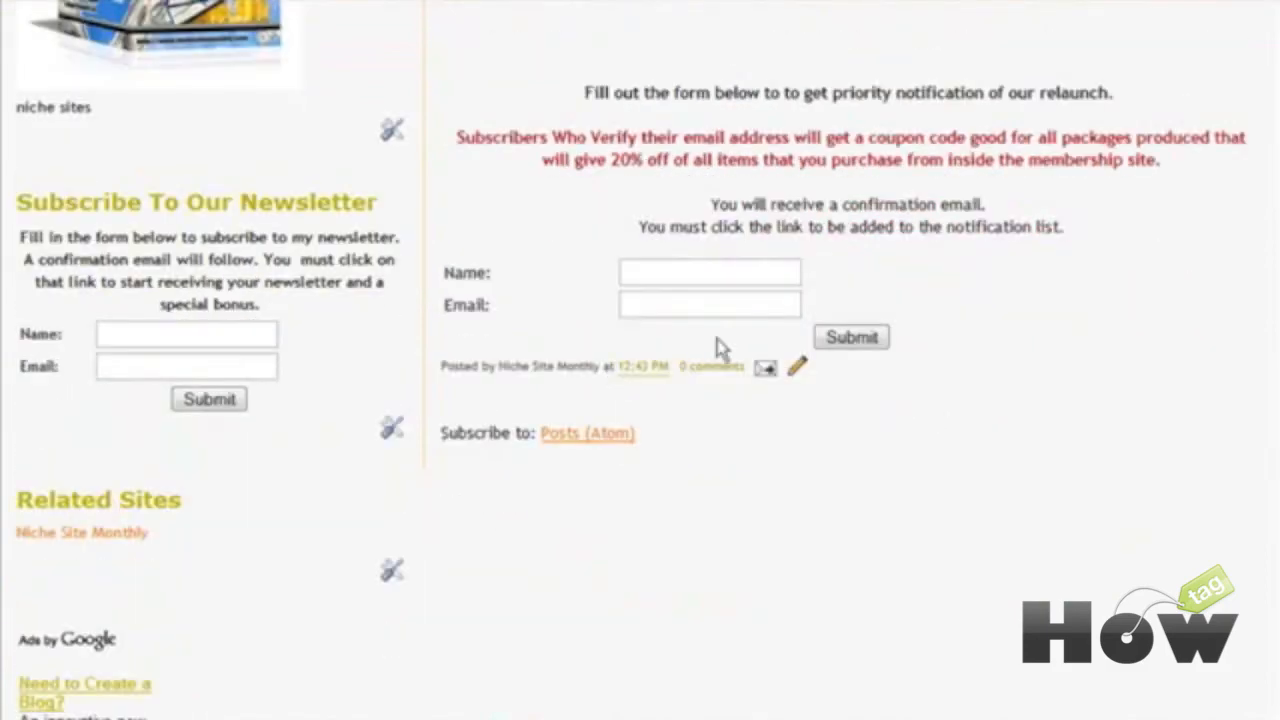
pyautogui.scroll(5, 877, 351)
pyautogui.scroll(3, 300, 380)
pyautogui.scroll(-8, 323, 377)
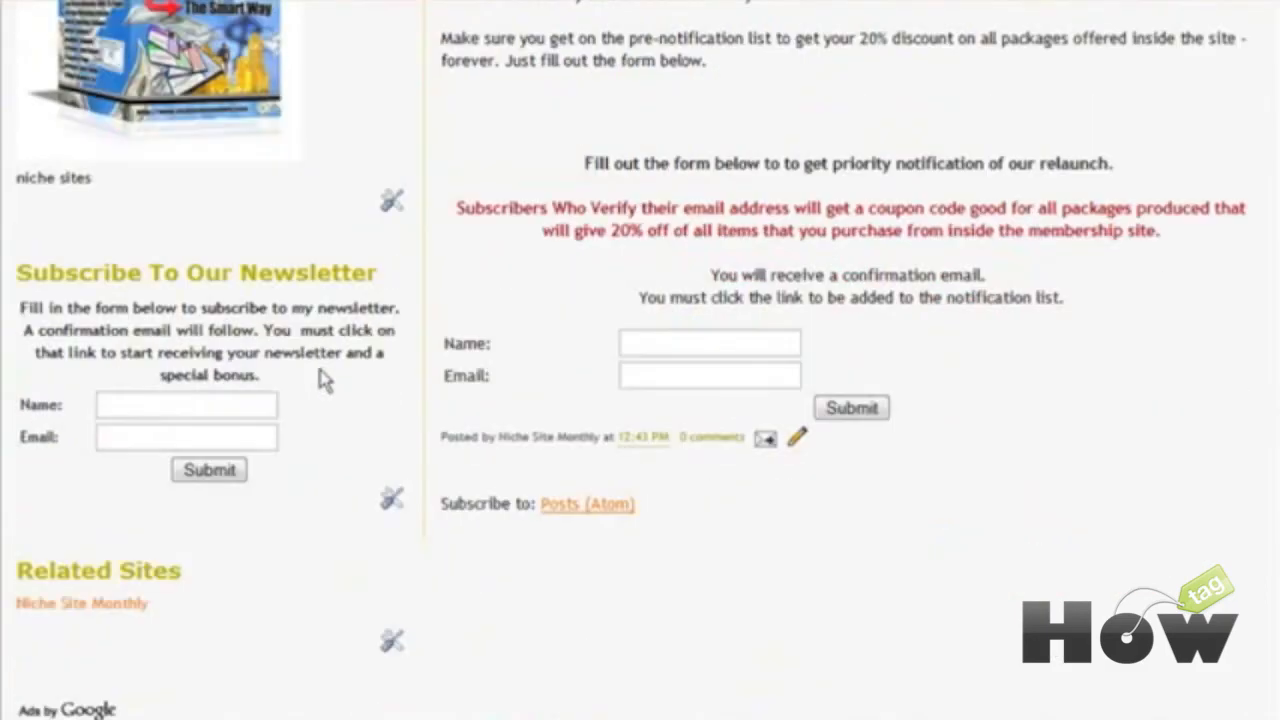
pyautogui.scroll(2, 330, 385)
pyautogui.scroll(6, 333, 389)
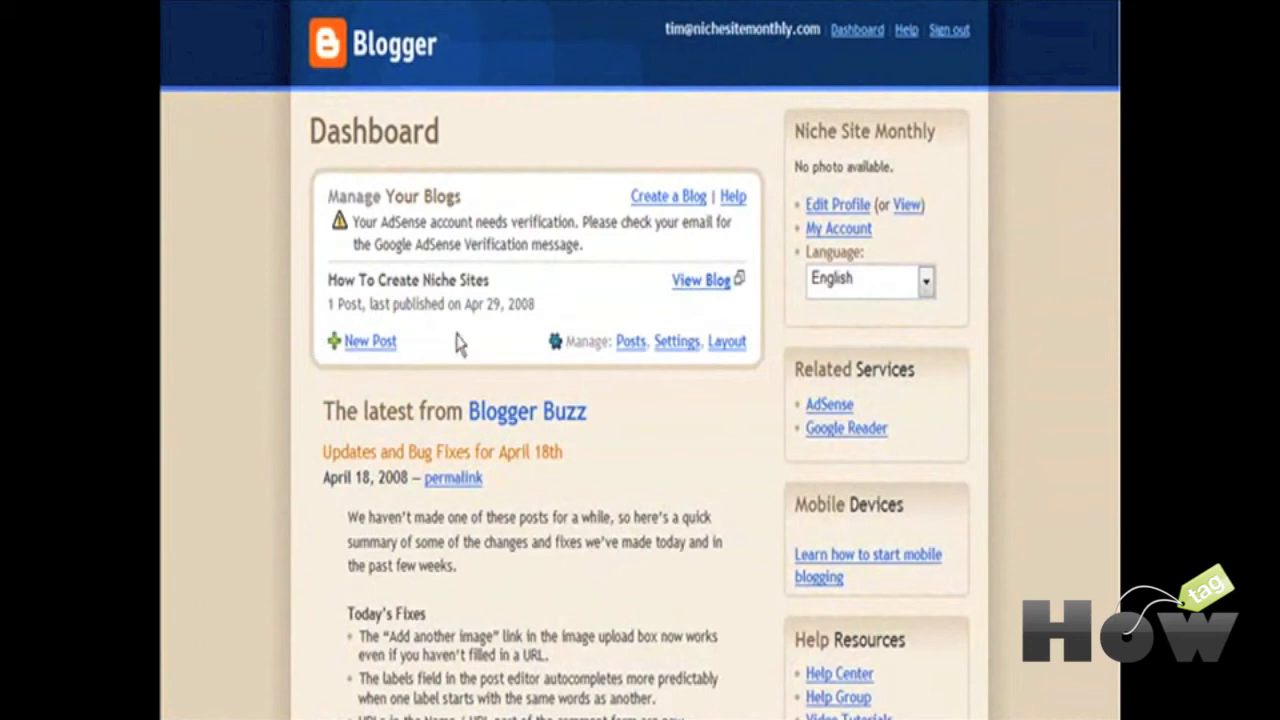
# Step: Start a new blog using the Advanced Blog Setup for your own server, with the niche sites blog title
pyautogui.click(662, 200)
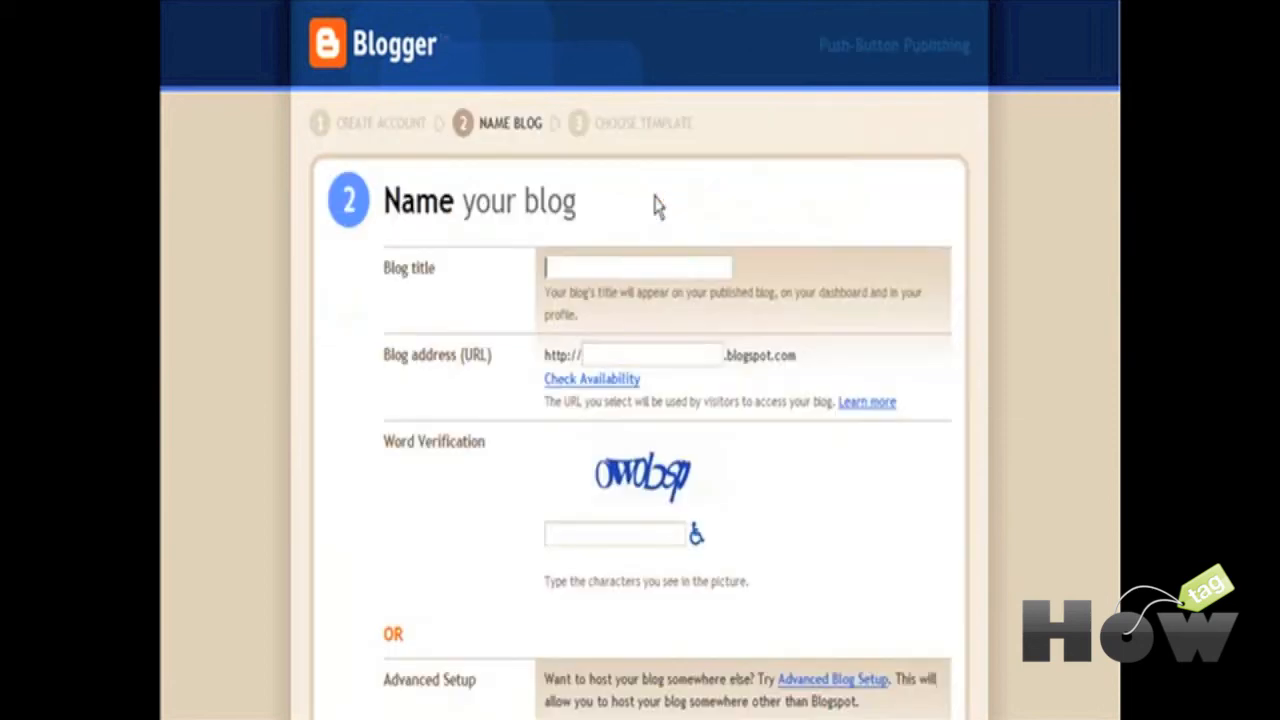
pyautogui.scroll(-3, 495, 325)
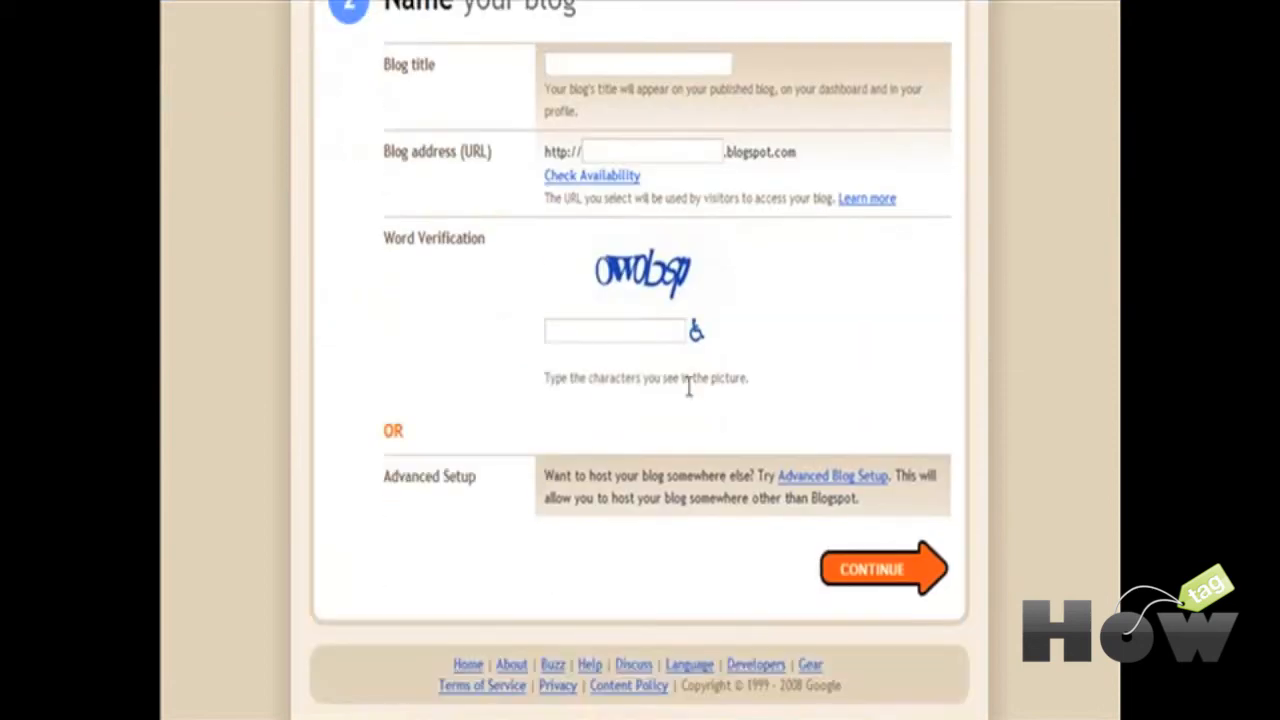
pyautogui.click(826, 480)
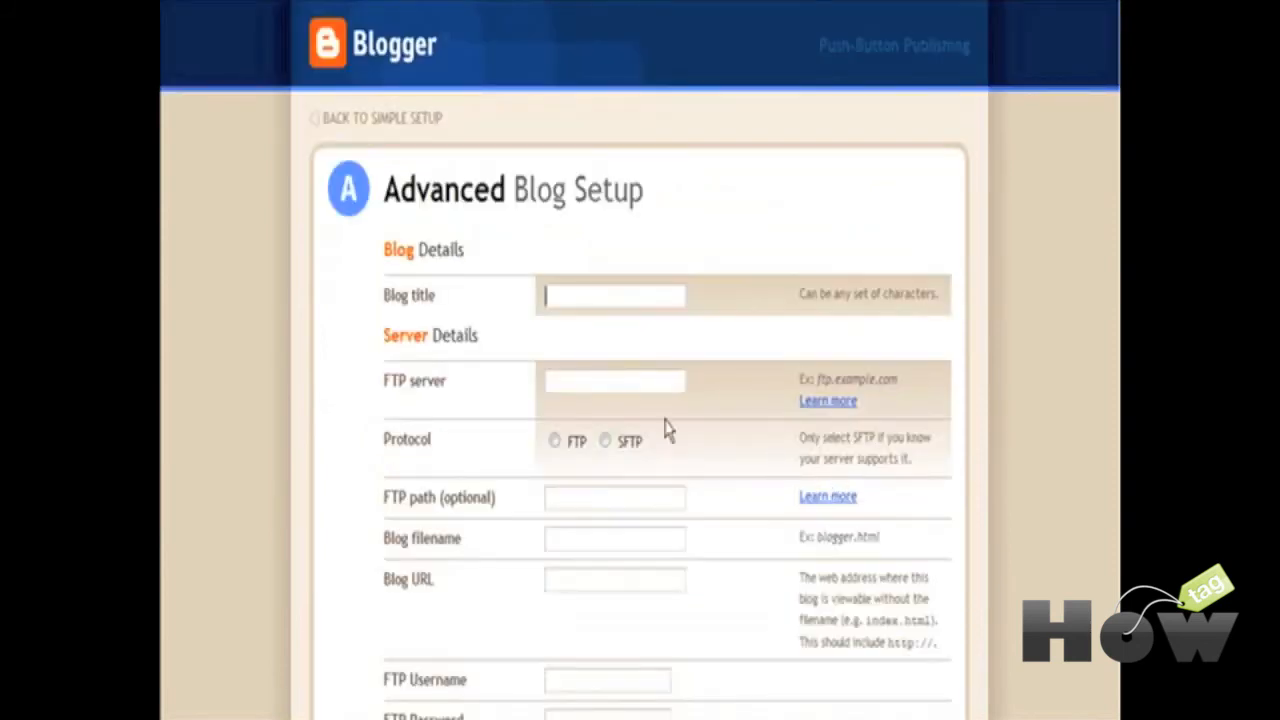
pyautogui.click(566, 296)
pyautogui.click(571, 322)
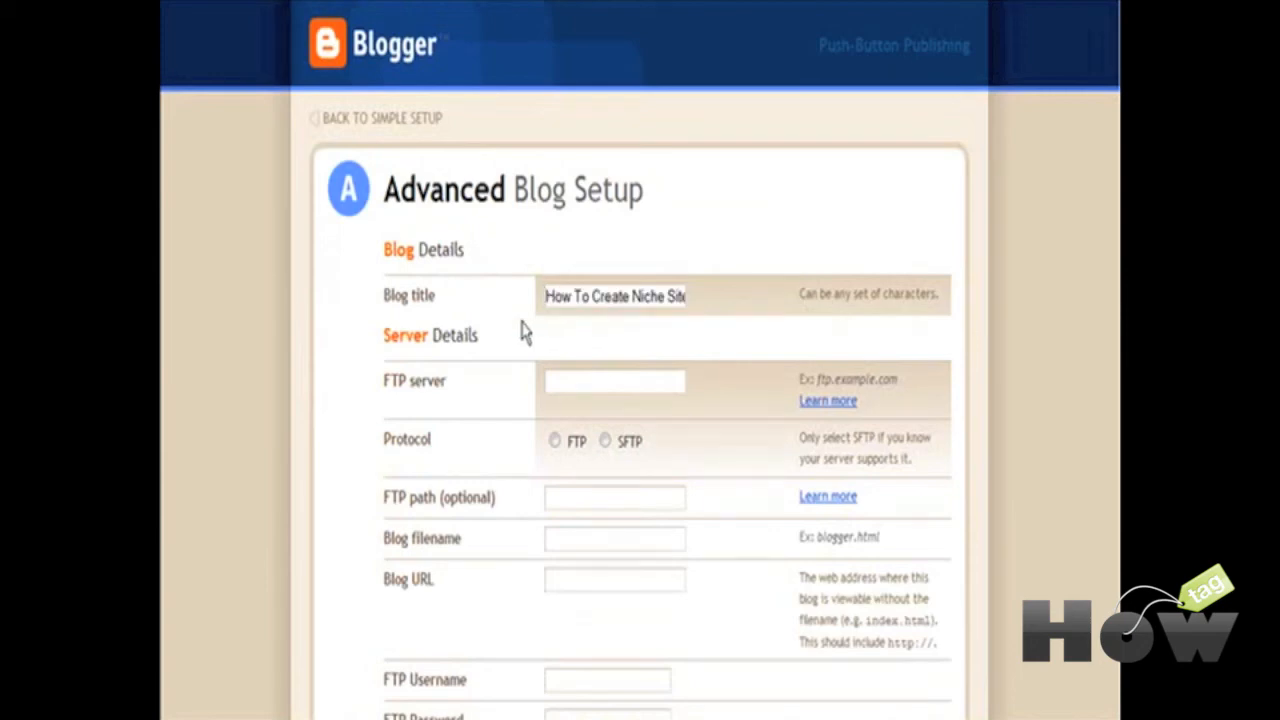
pyautogui.scroll(-3, 512, 333)
pyautogui.click(572, 240)
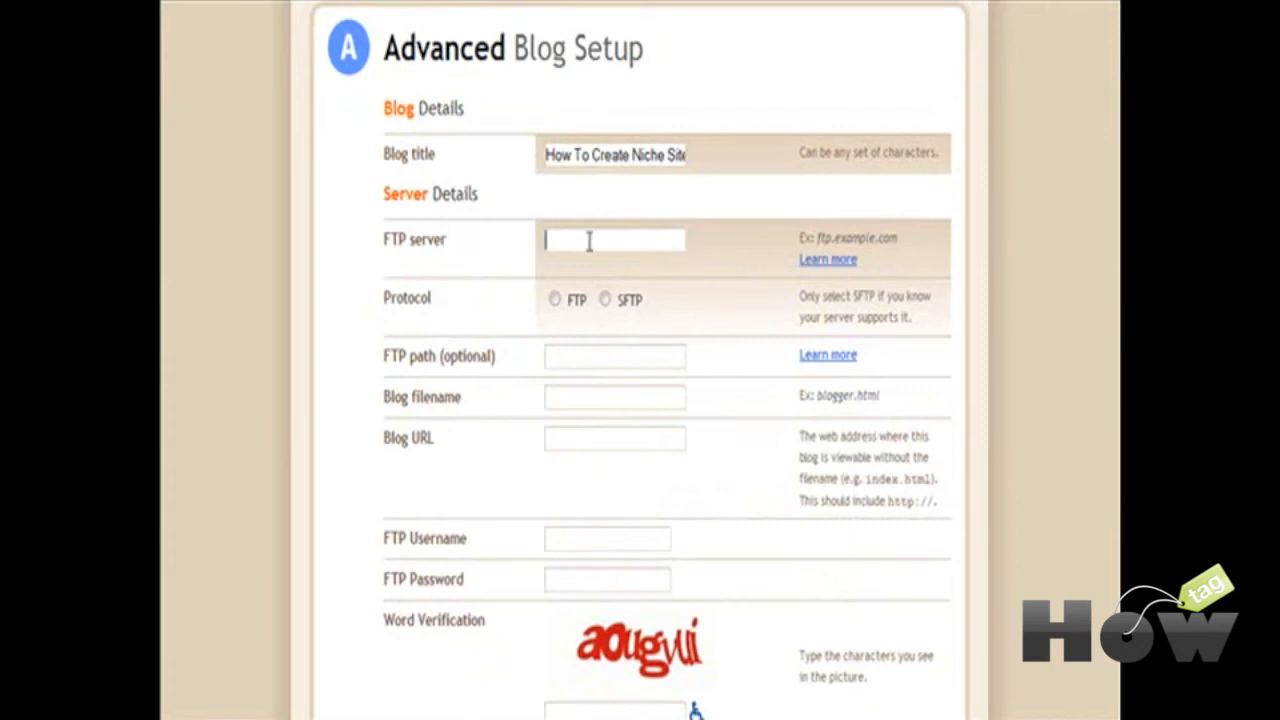
pyautogui.write('nichesitemonthly.com')
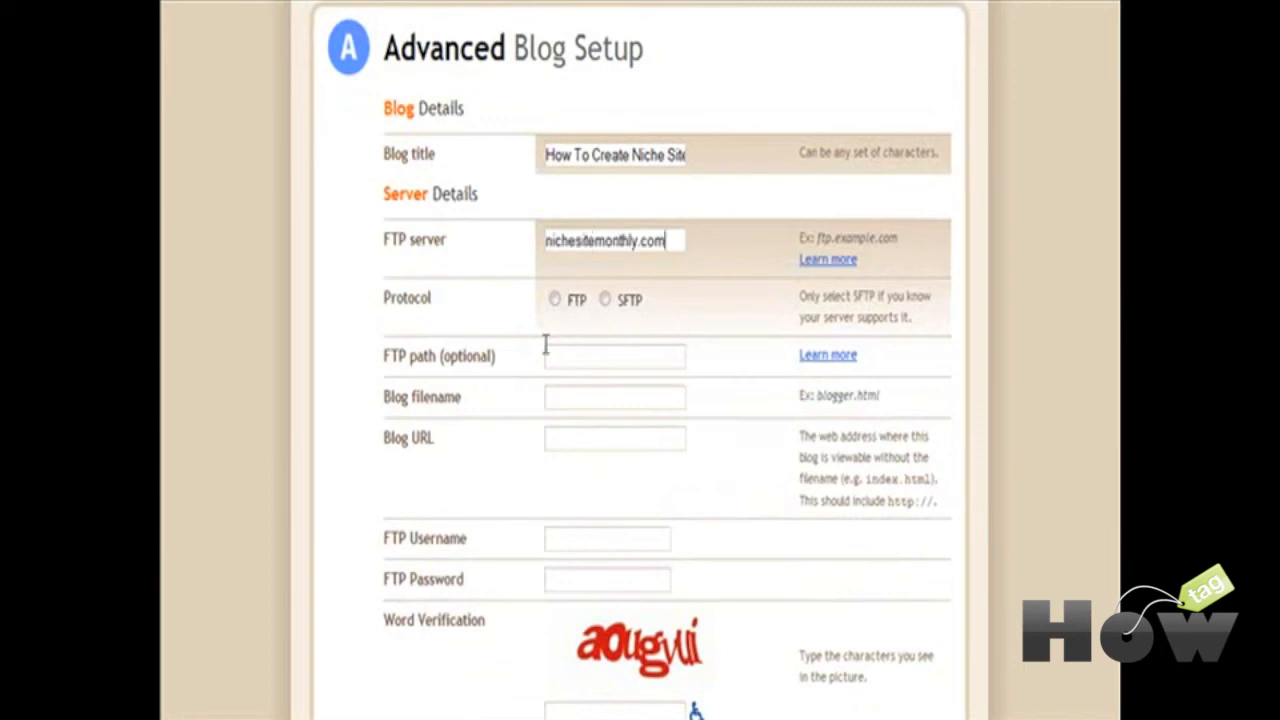
pyautogui.click(554, 299)
pyautogui.click(561, 355)
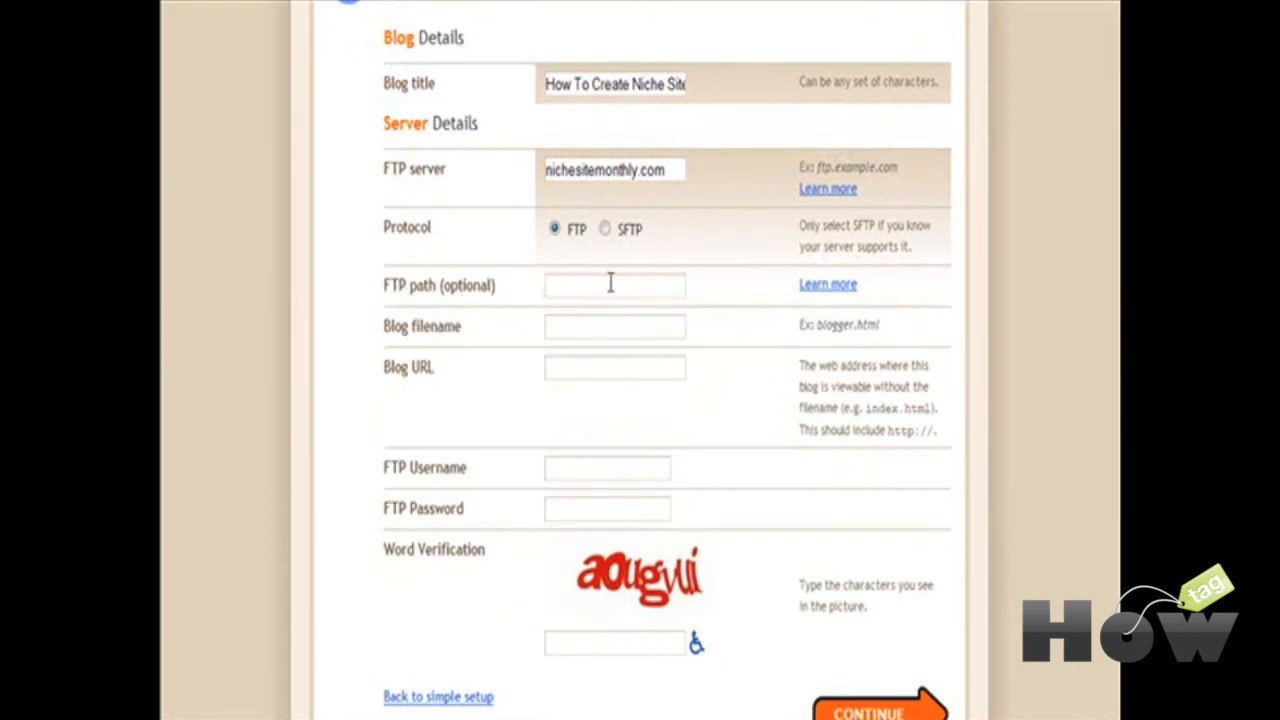
pyautogui.click(592, 314)
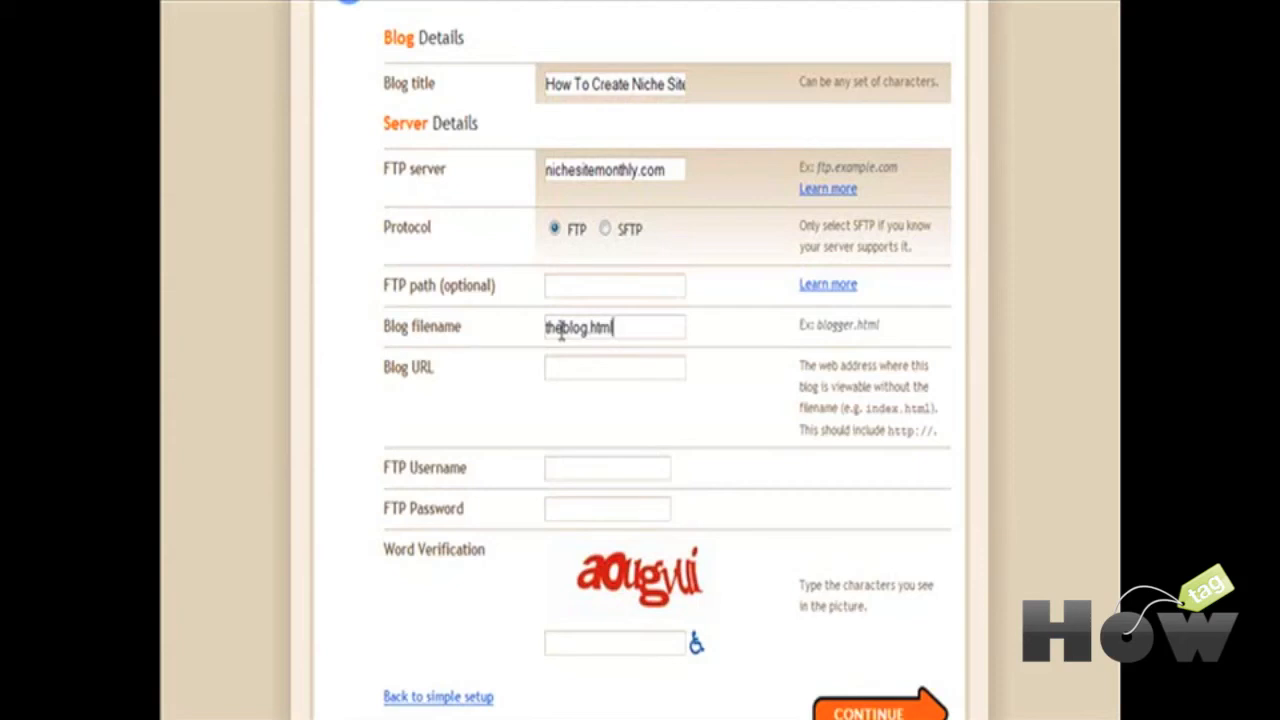
pyautogui.scroll(-1, 490, 380)
pyautogui.click(643, 287)
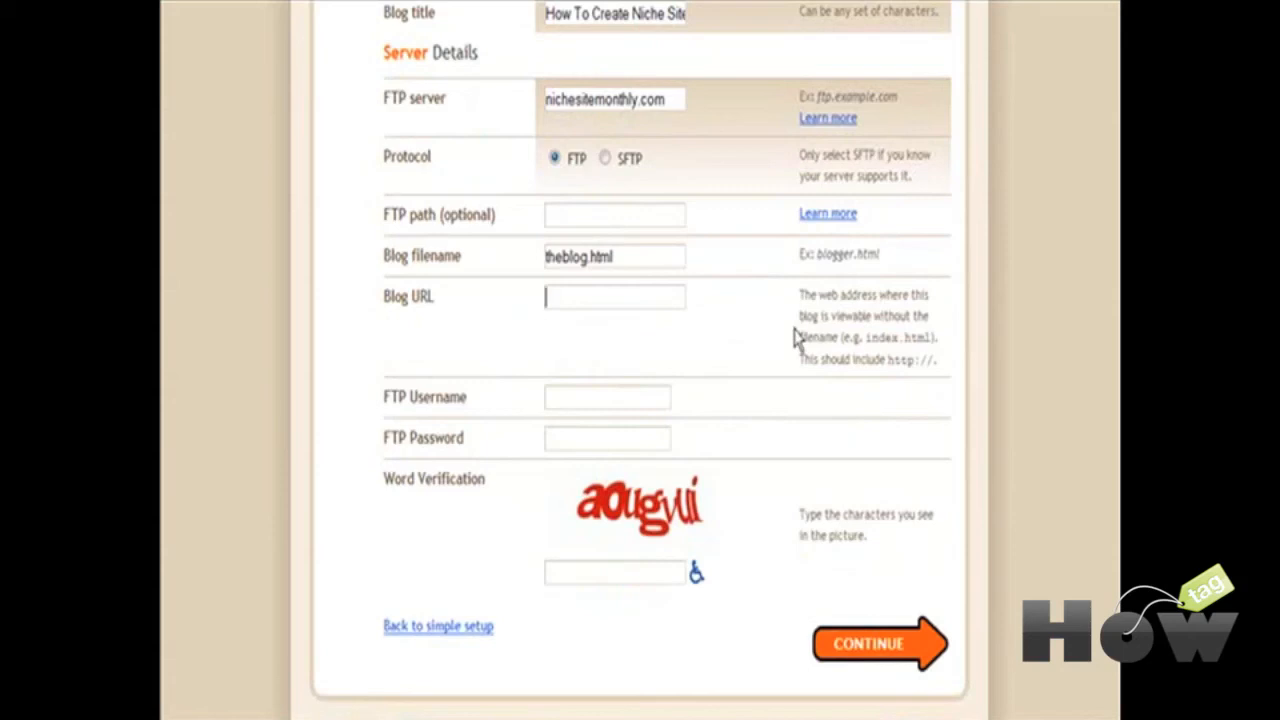
pyautogui.write('ftp://nichesitemonthly.com')
pyautogui.scroll(-1, 637, 277)
pyautogui.click(566, 324)
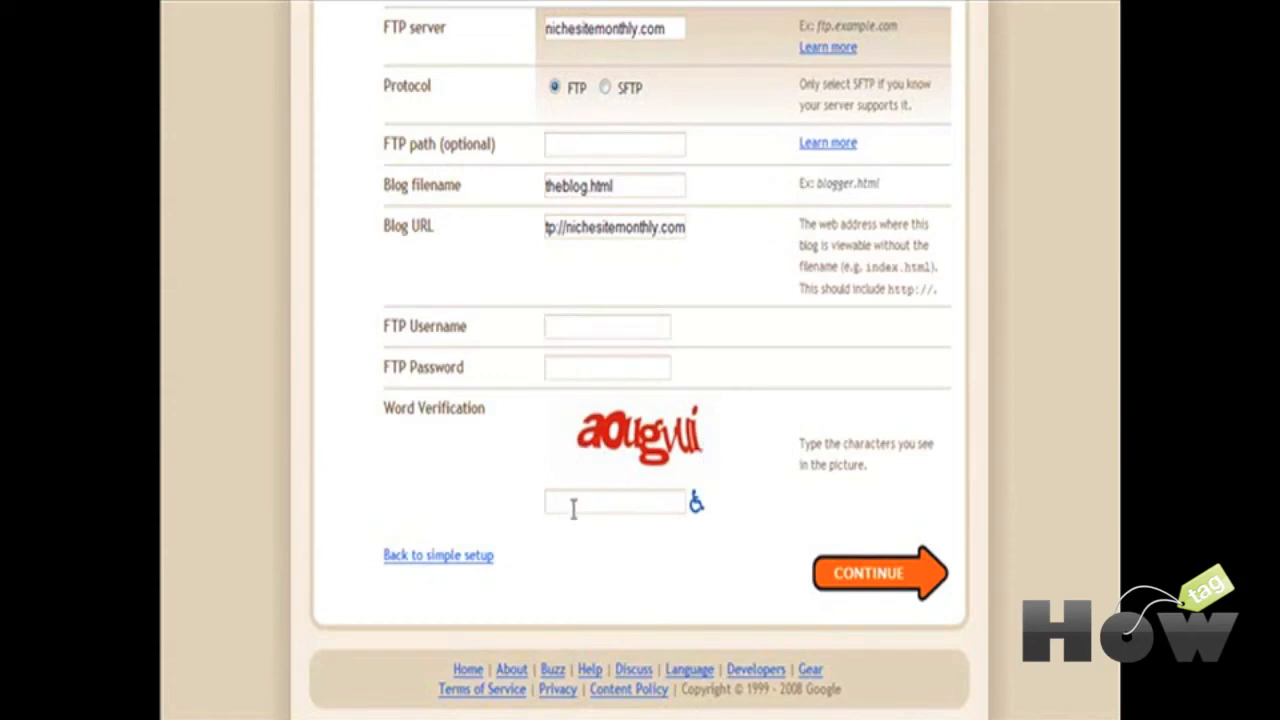
# Step: Choose the Son of Moto template, create the FTP blog, and start a blank post
pyautogui.click(858, 578)
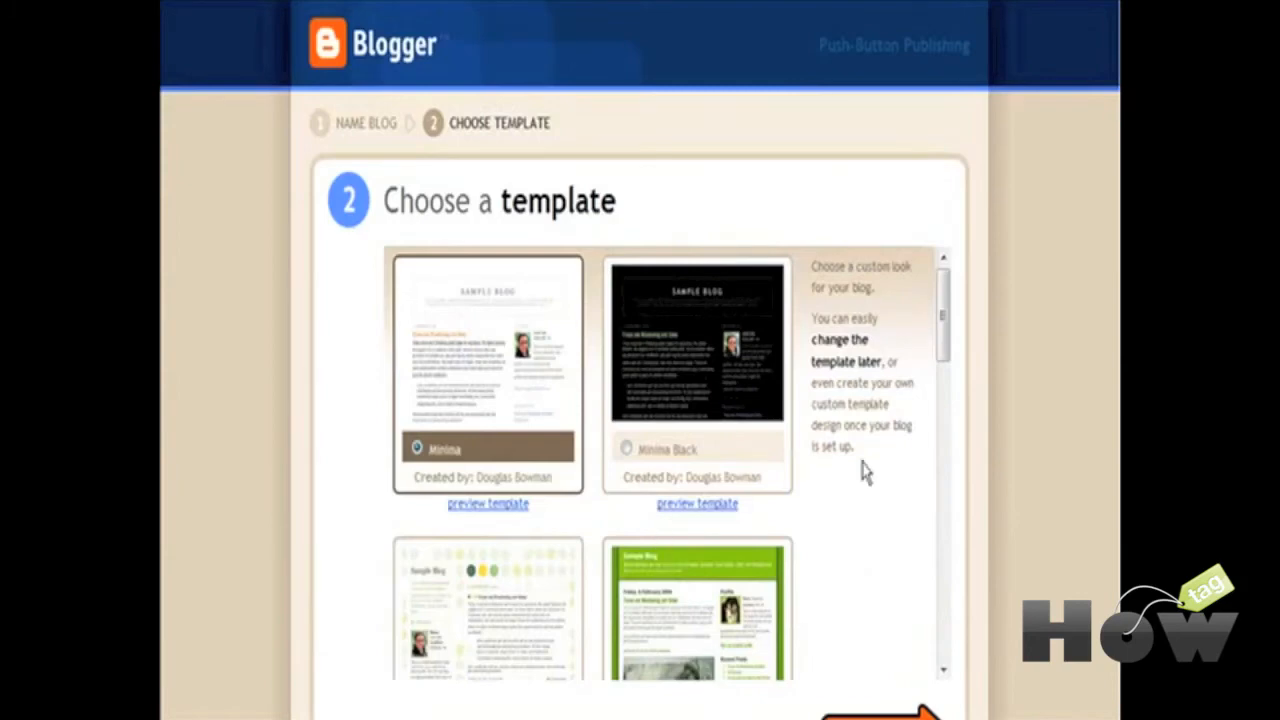
pyautogui.scroll(-5, 920, 475)
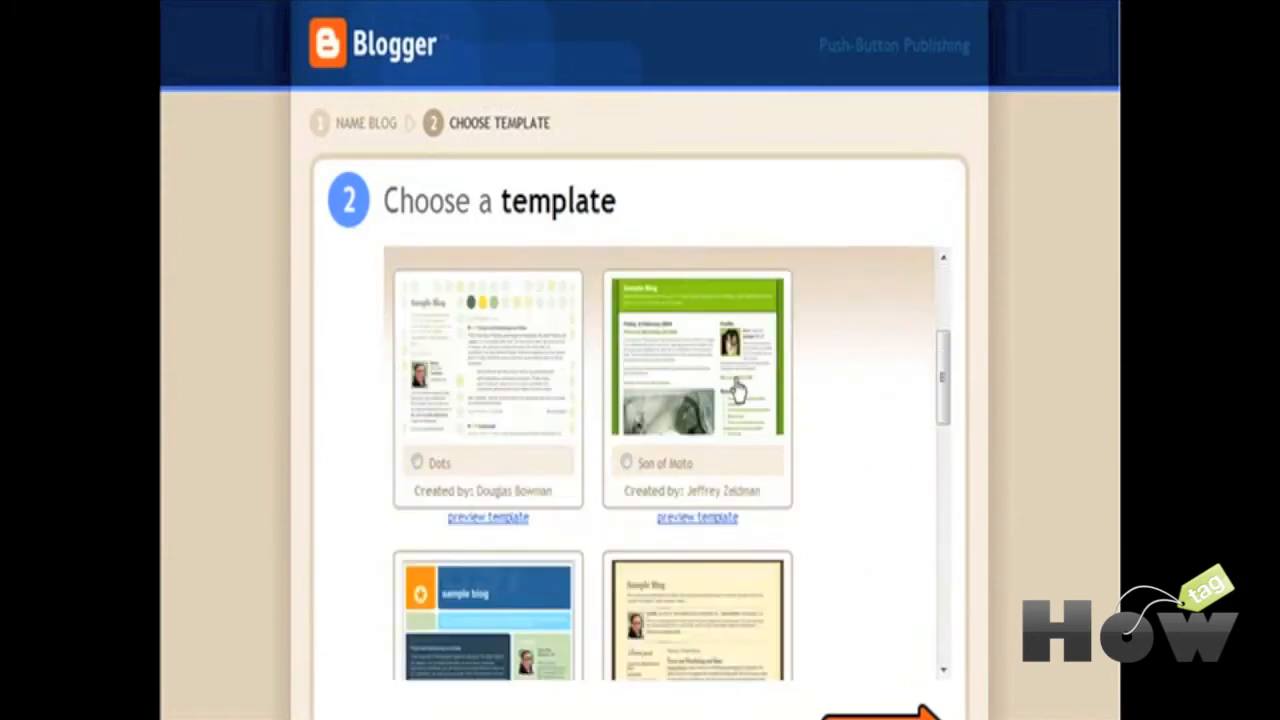
pyautogui.click(738, 390)
pyautogui.scroll(-4, 894, 486)
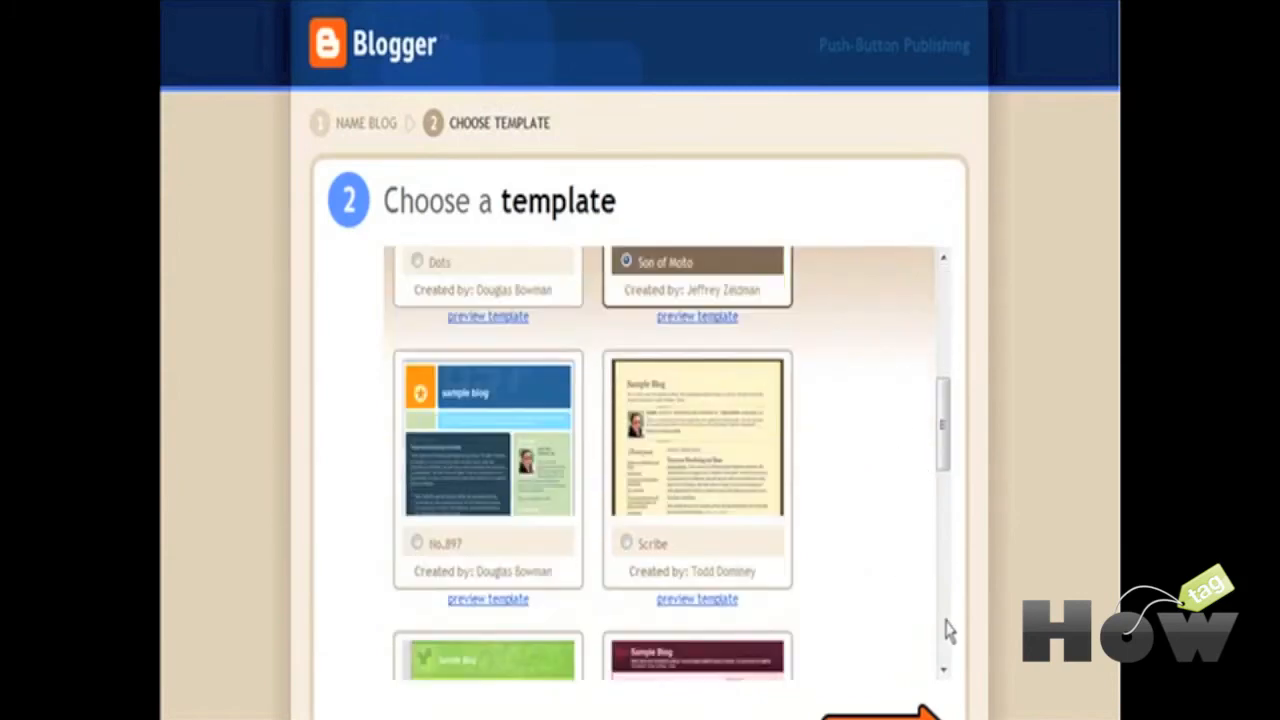
pyautogui.scroll(-3, 950, 660)
pyautogui.click(892, 600)
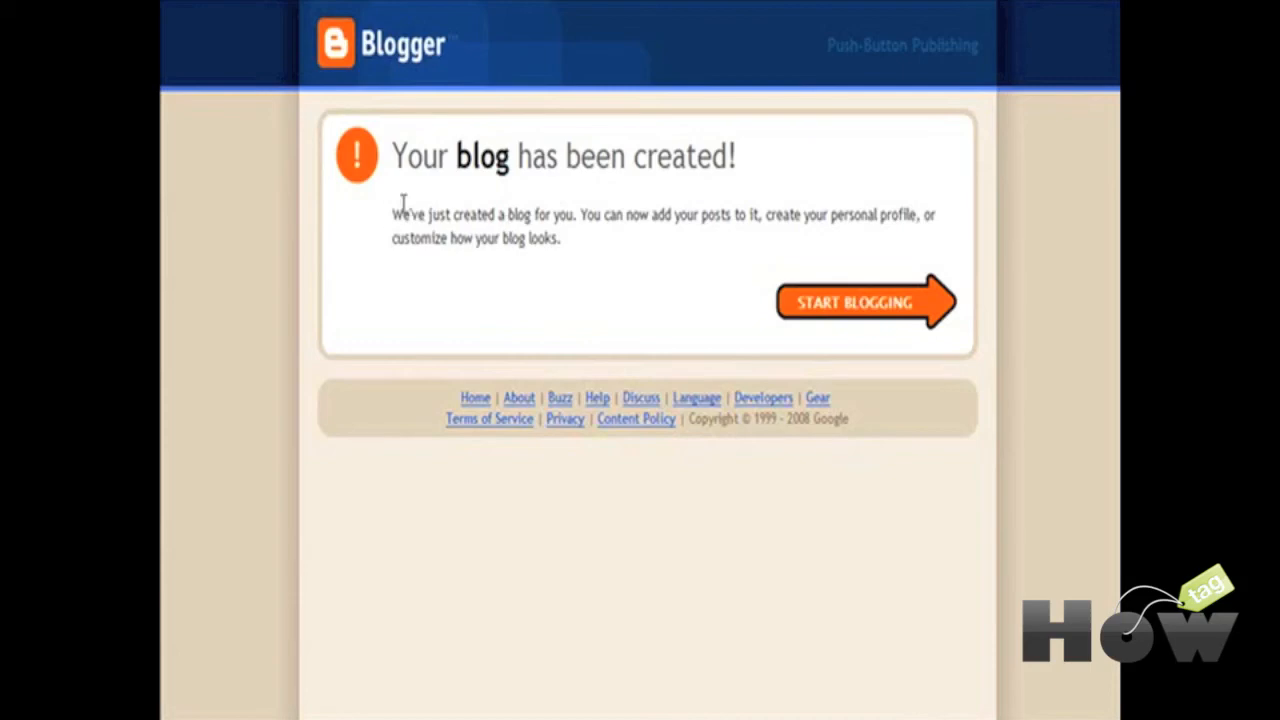
pyautogui.click(849, 312)
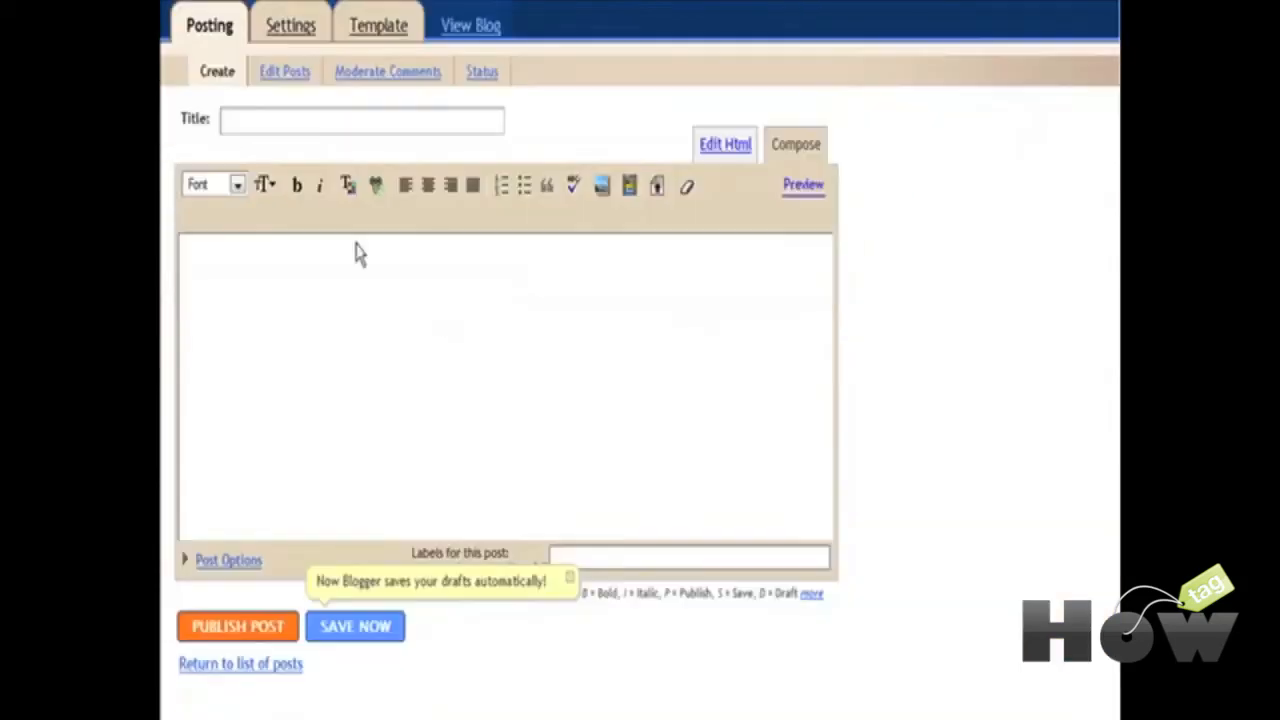
pyautogui.click(355, 252)
# Step: Look over the new blog's Settings and Template tabs, then draft 'test post' with body 'Test post'
pyautogui.scroll(1, 569, 294)
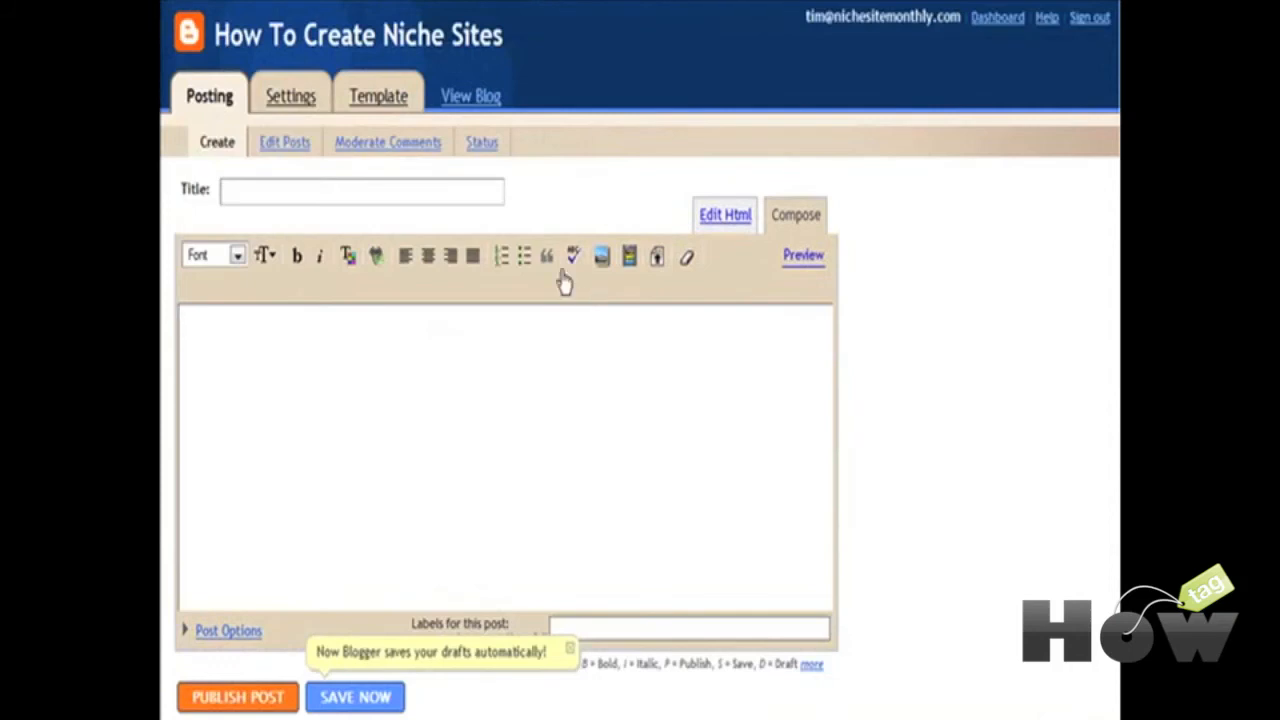
pyautogui.click(272, 110)
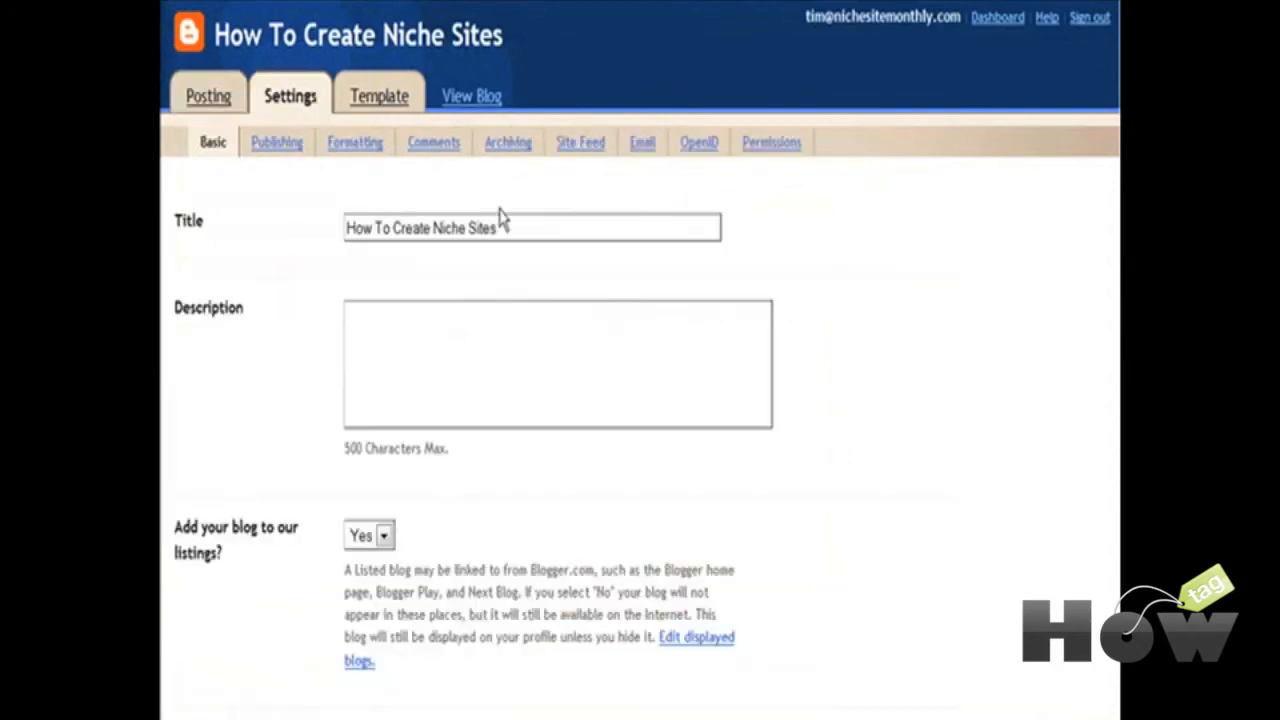
pyautogui.click(372, 97)
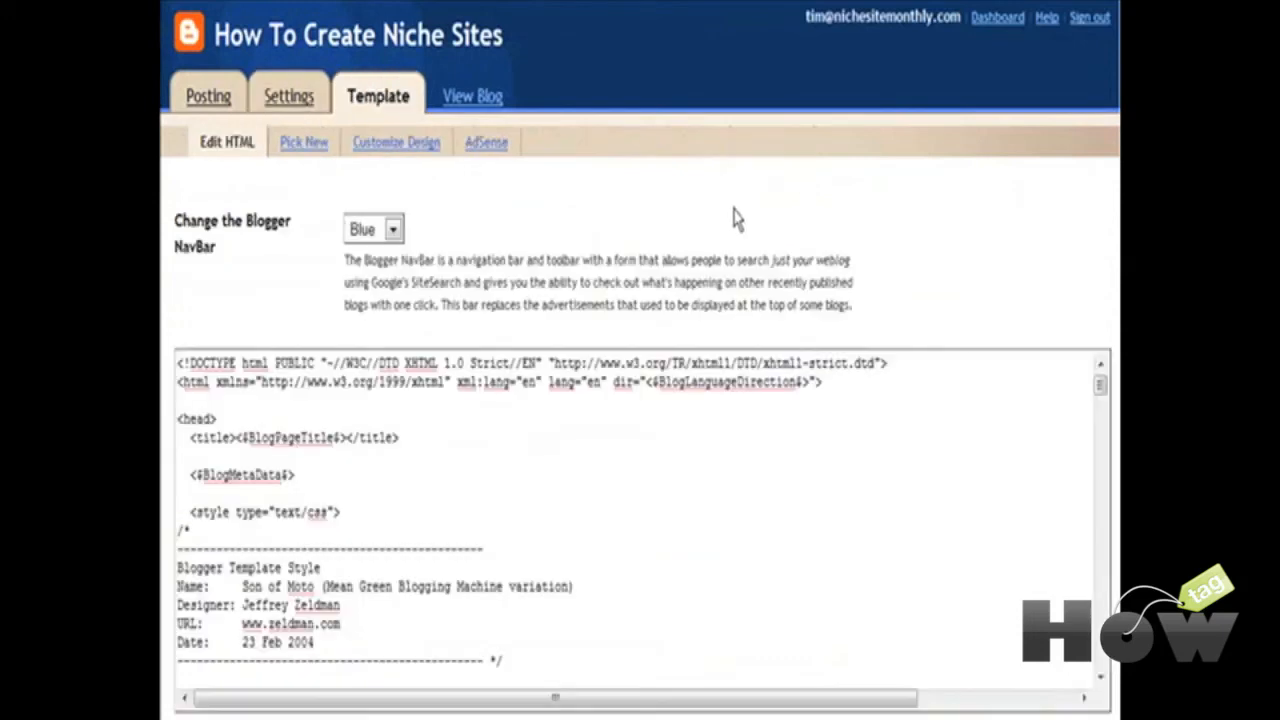
pyautogui.click(209, 97)
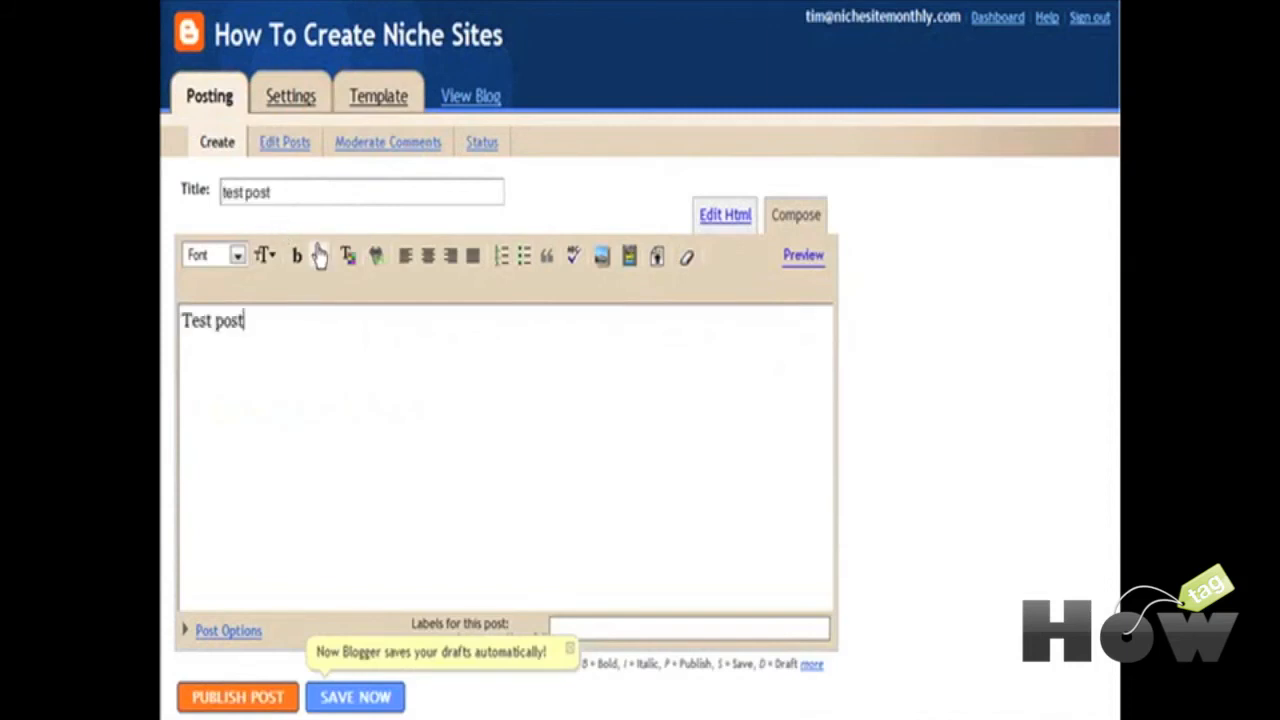
pyautogui.scroll(-1, 330, 245)
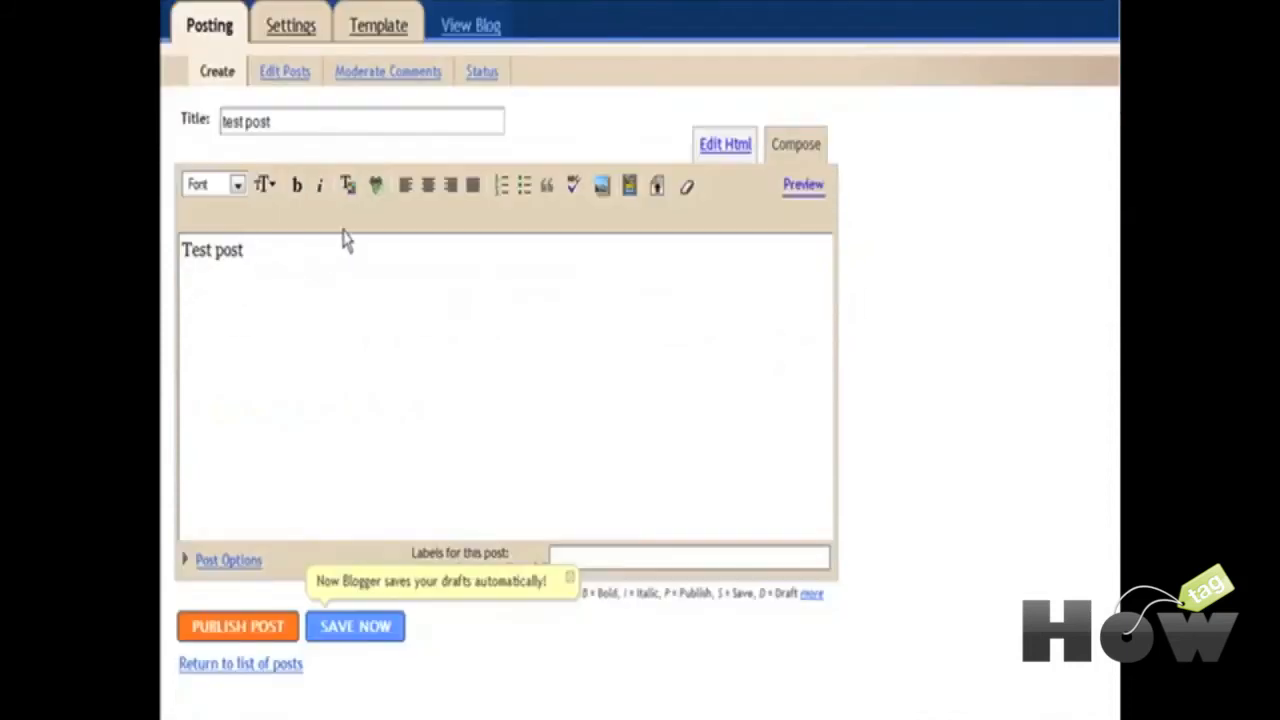
# Step: Publish the test post, view the live FTP blog, then close its window
pyautogui.click(232, 625)
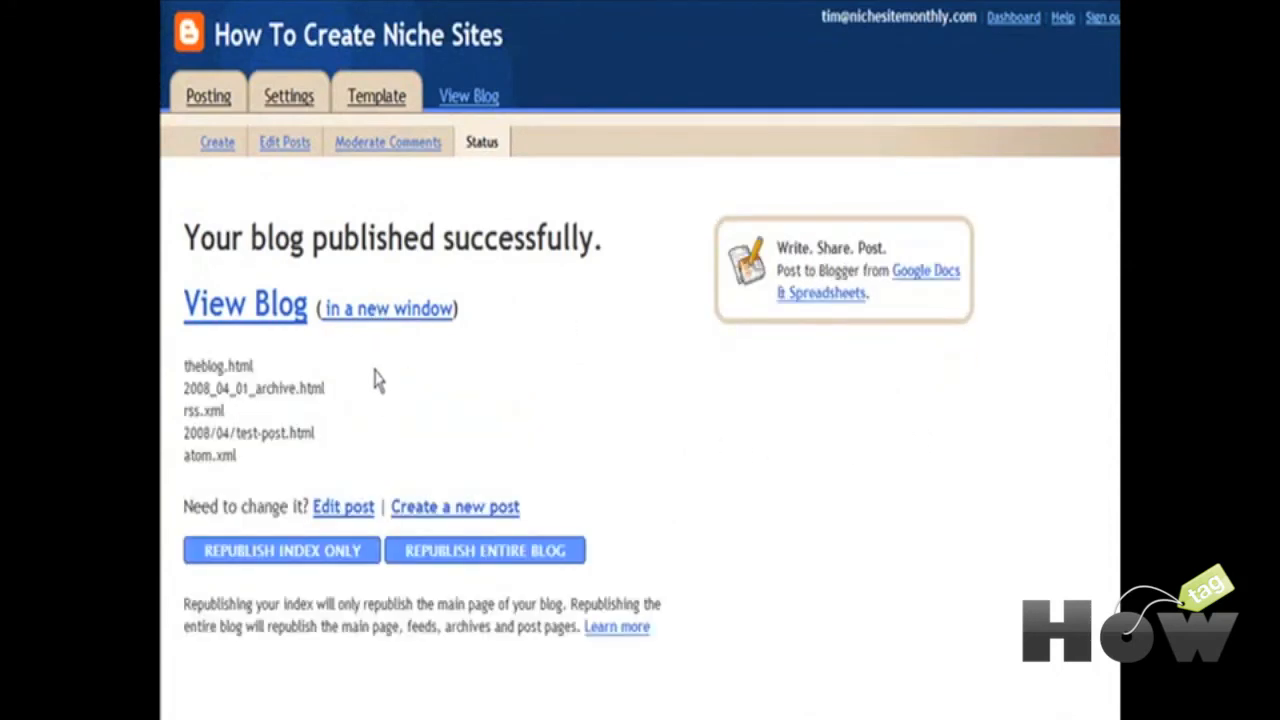
pyautogui.click(382, 318)
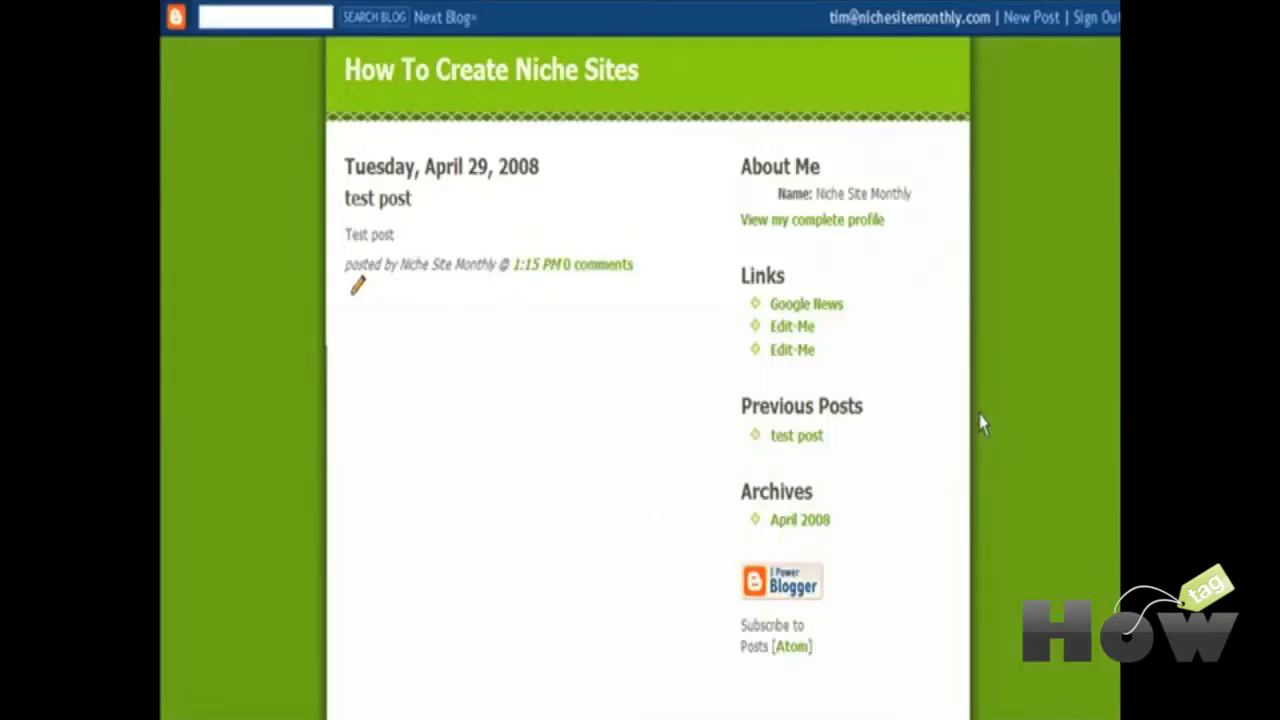
pyautogui.hotkey('ctrl', 'w')
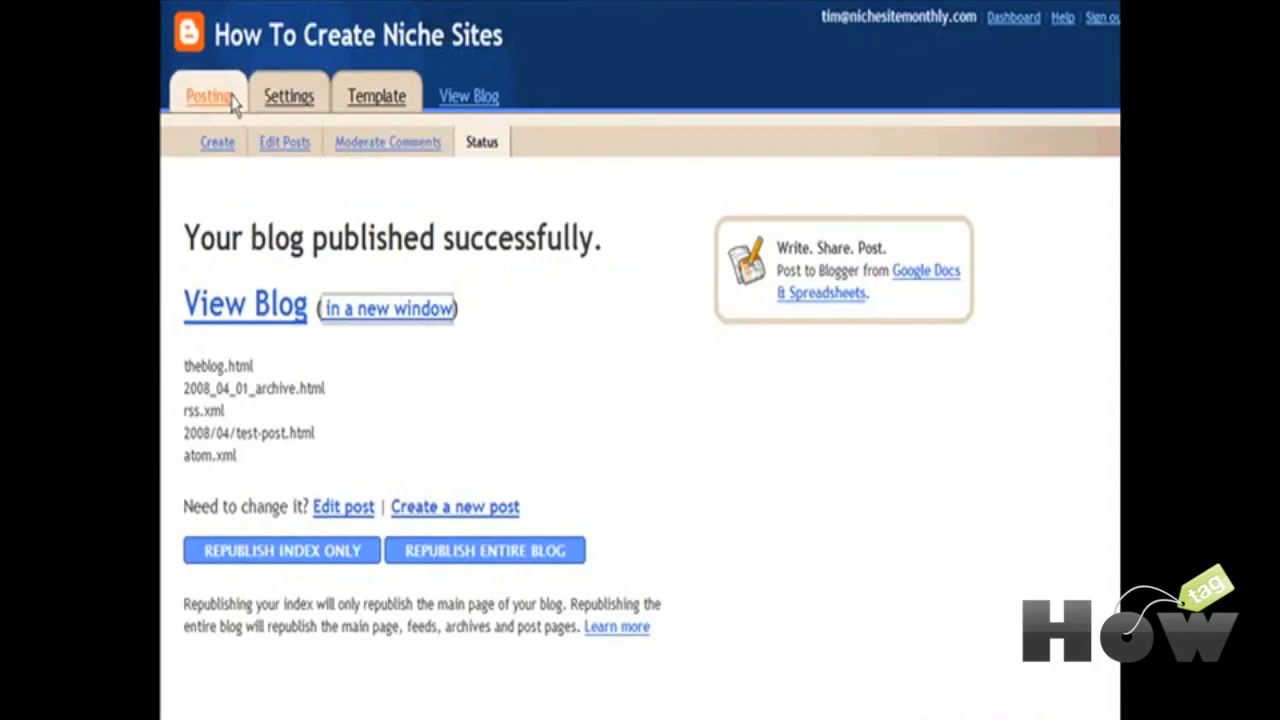
# Step: Show the blog's Settings > Publishing page with its FTP publishing details
pyautogui.click(289, 97)
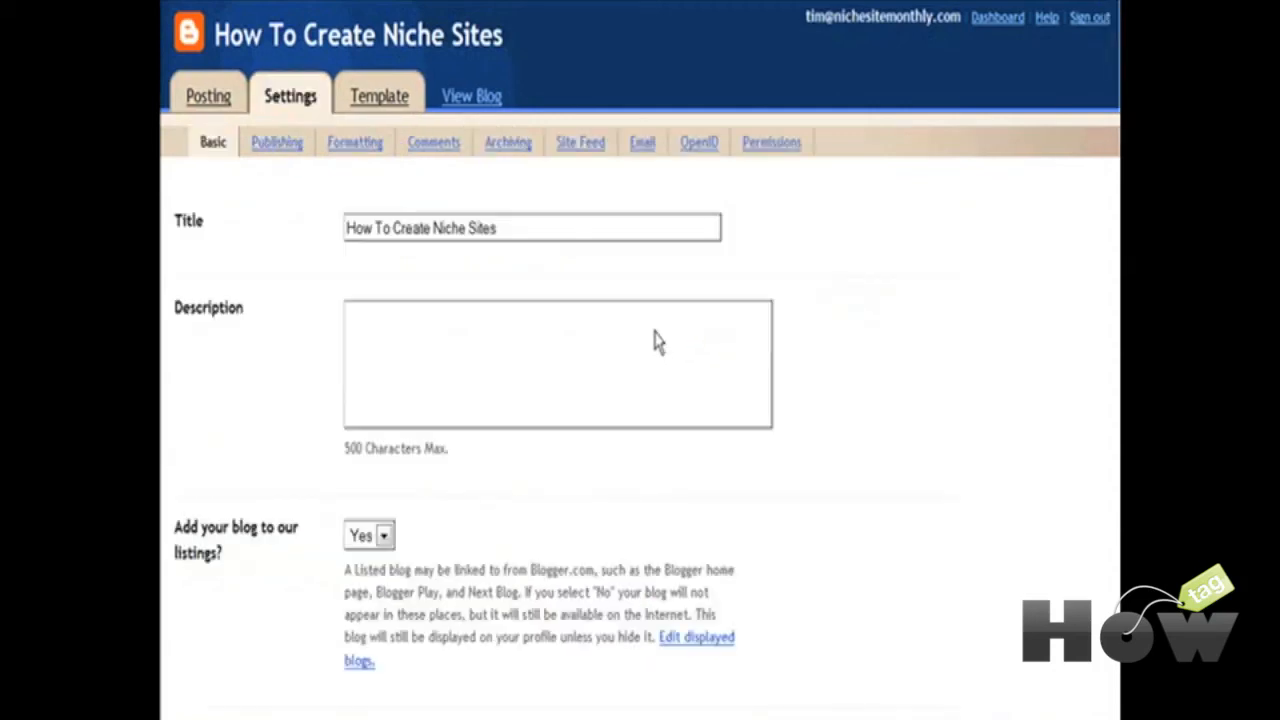
pyautogui.click(276, 148)
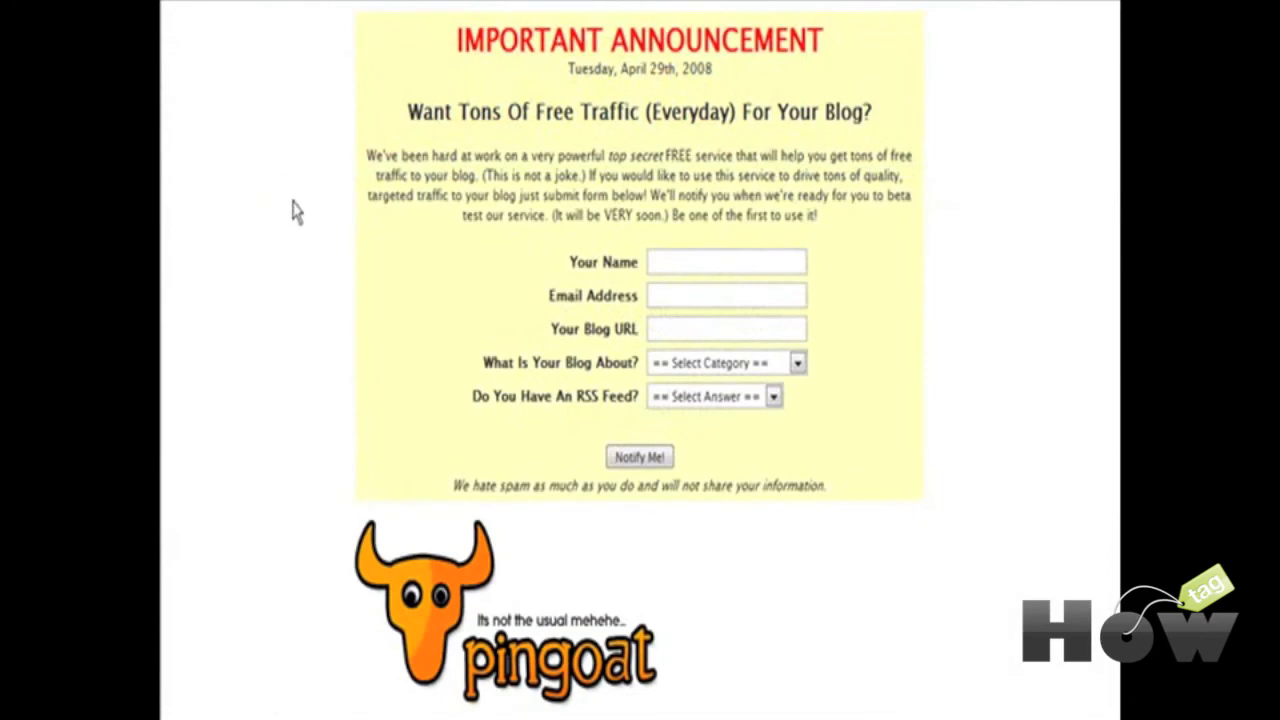
# Step: Find Pingoat's Get started! ping form and begin entering the blog name
pyautogui.scroll(-10, 292, 212)
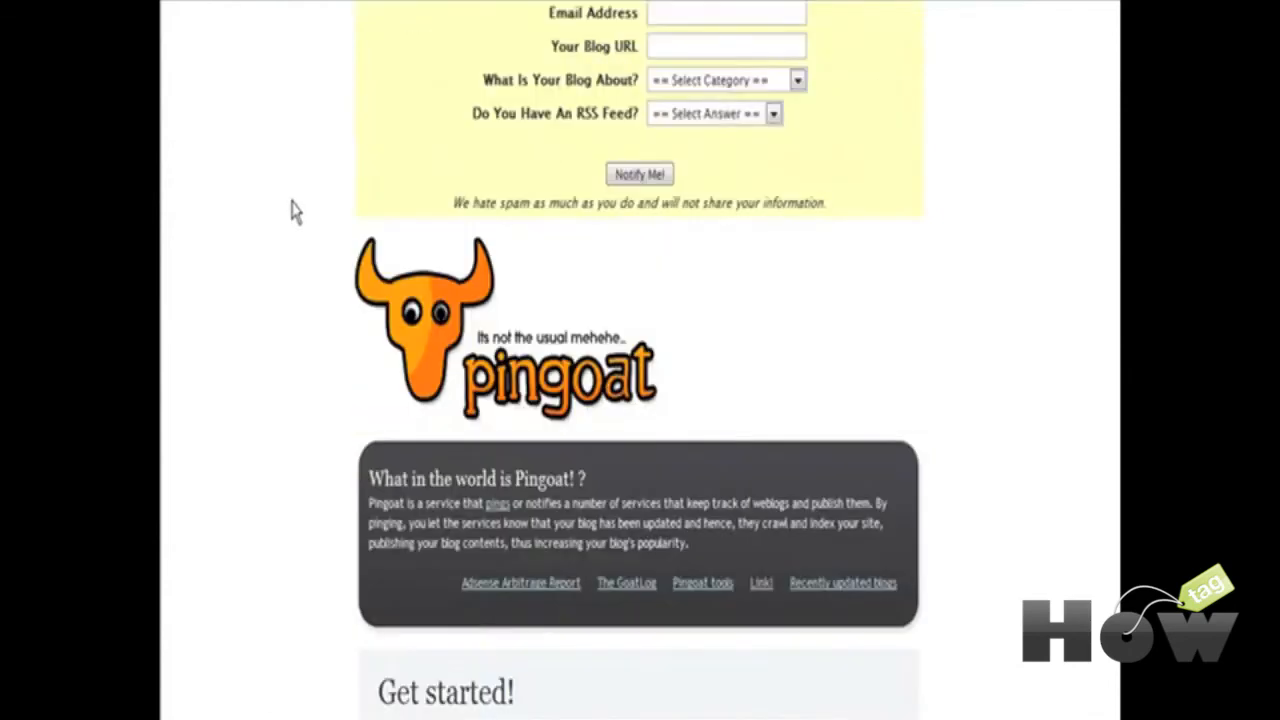
pyautogui.scroll(-1, 292, 212)
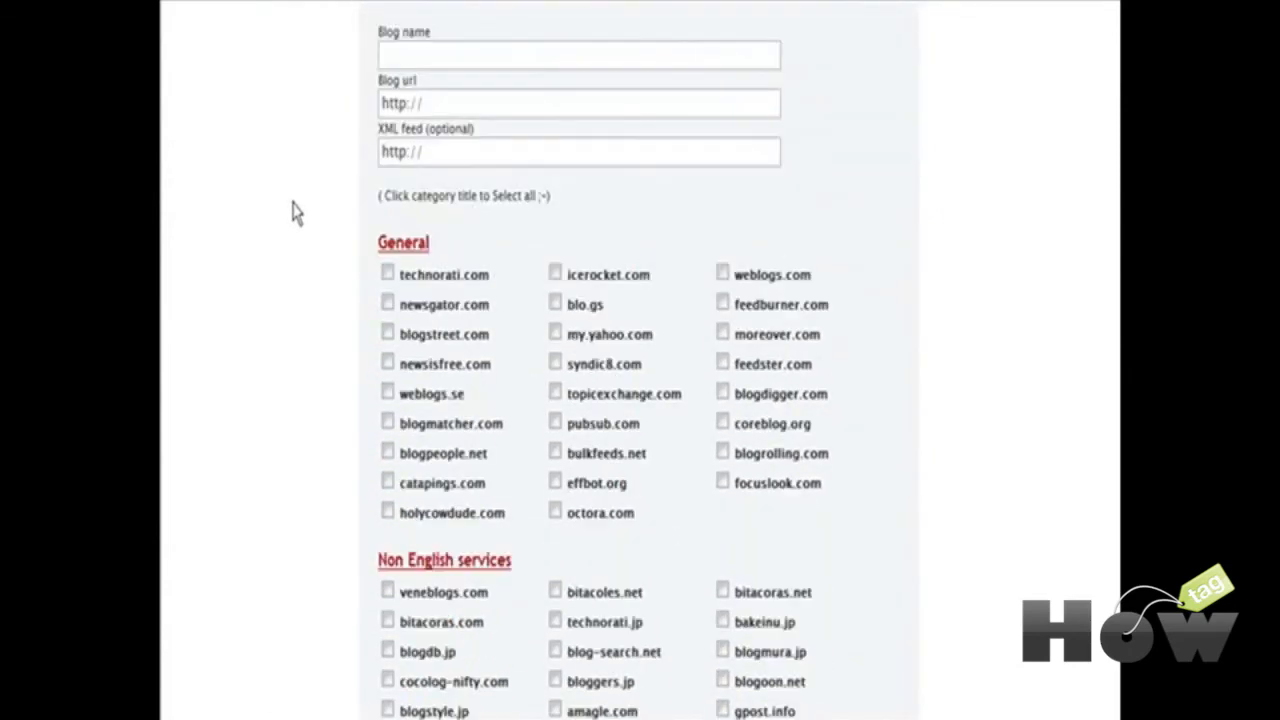
pyautogui.scroll(1, 285, 100)
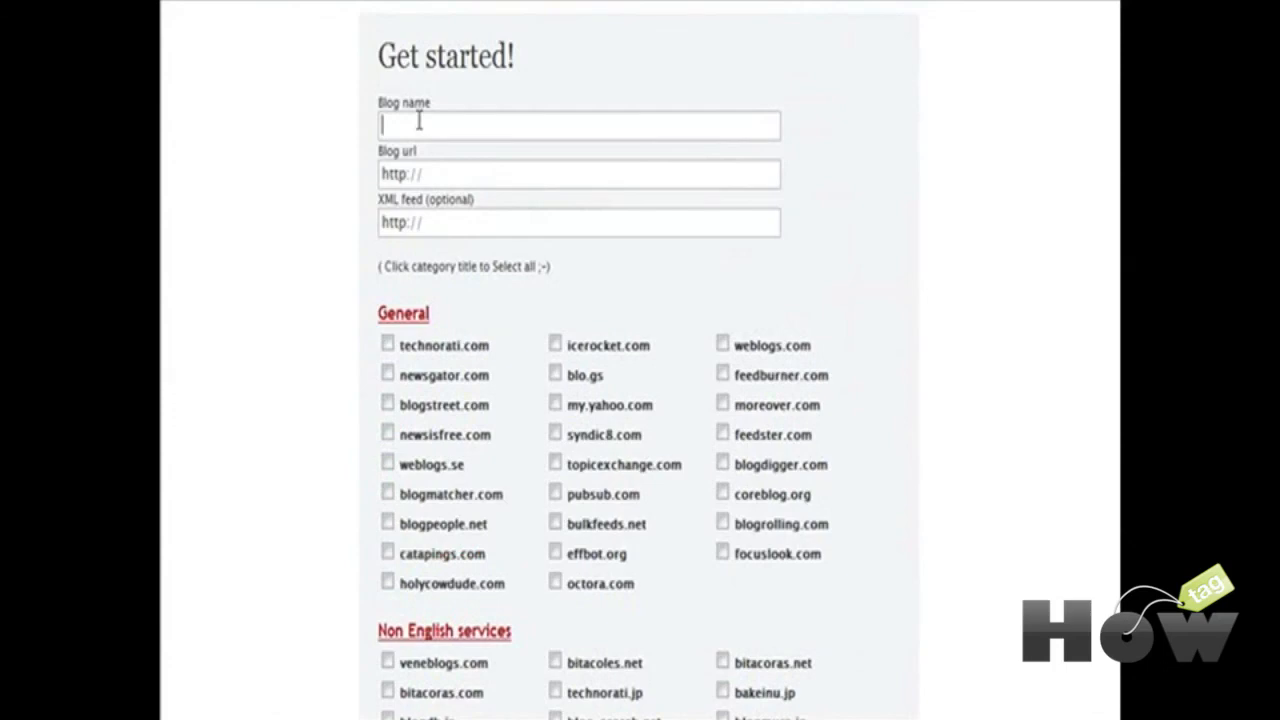
pyautogui.click(419, 122)
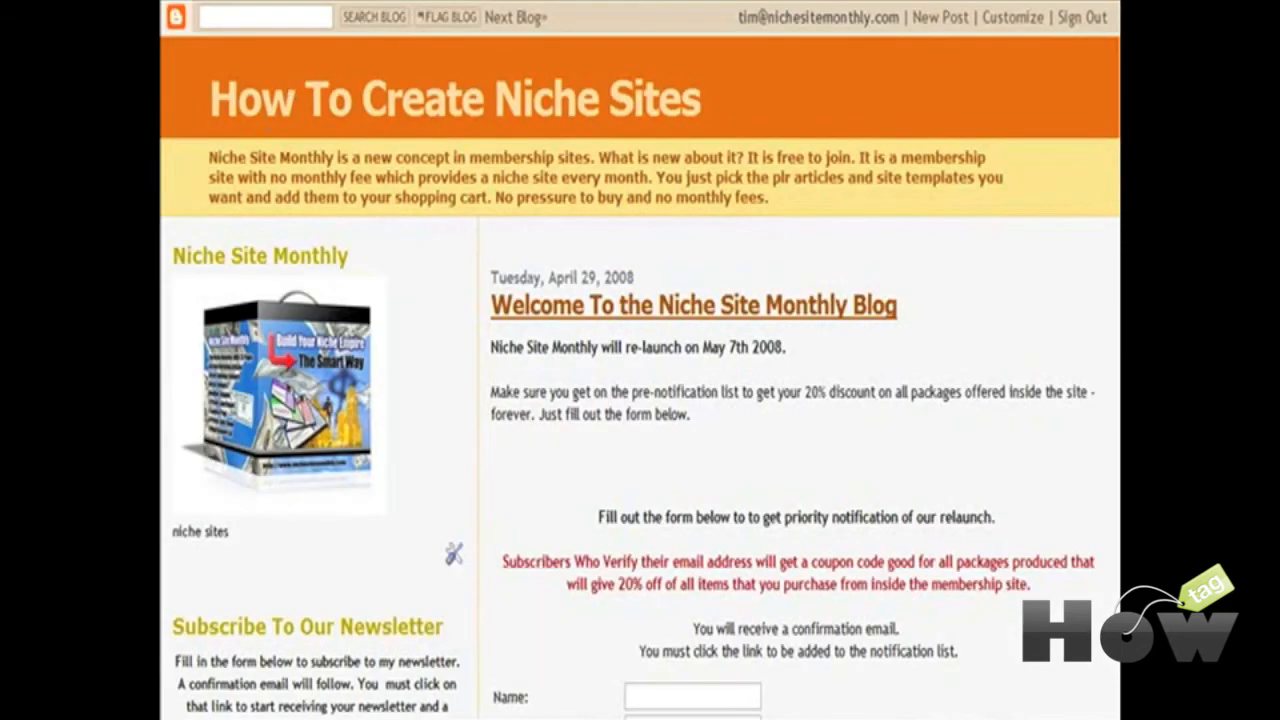
# Step: Copy the link address of the blog's Posts (Atom) feed link
pyautogui.scroll(-10, 1033, 375)
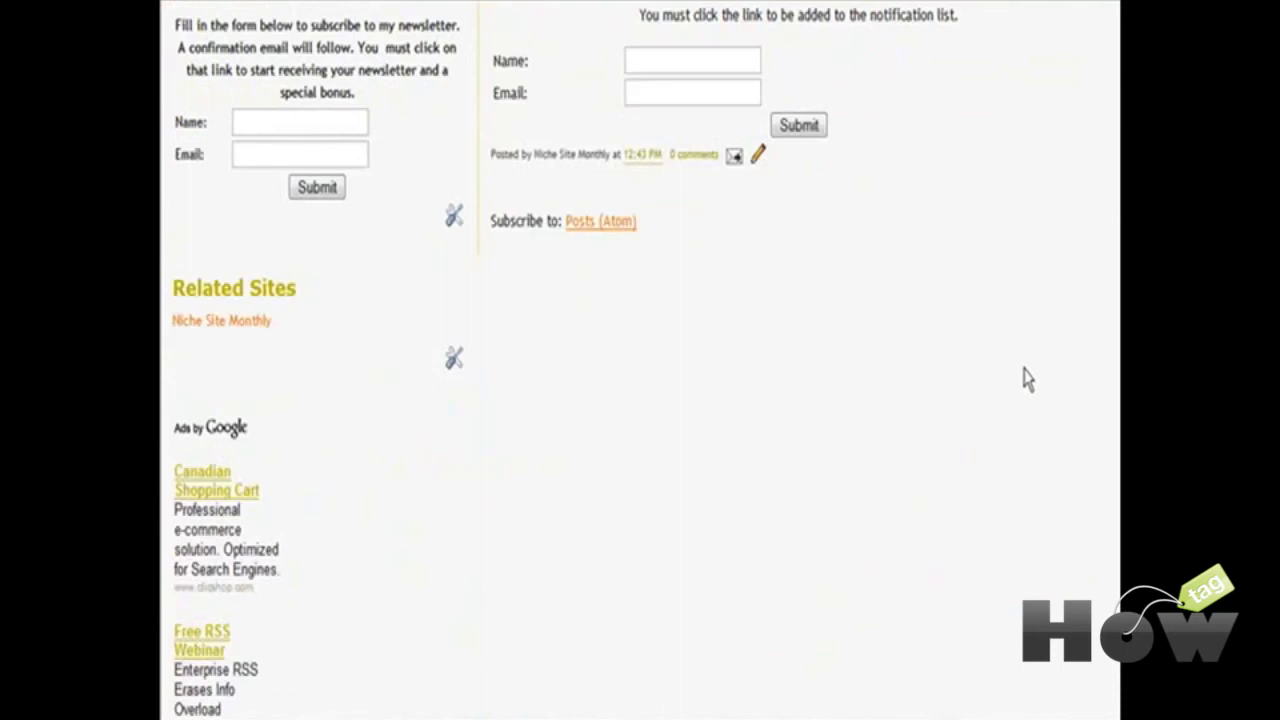
pyautogui.rightClick(587, 228)
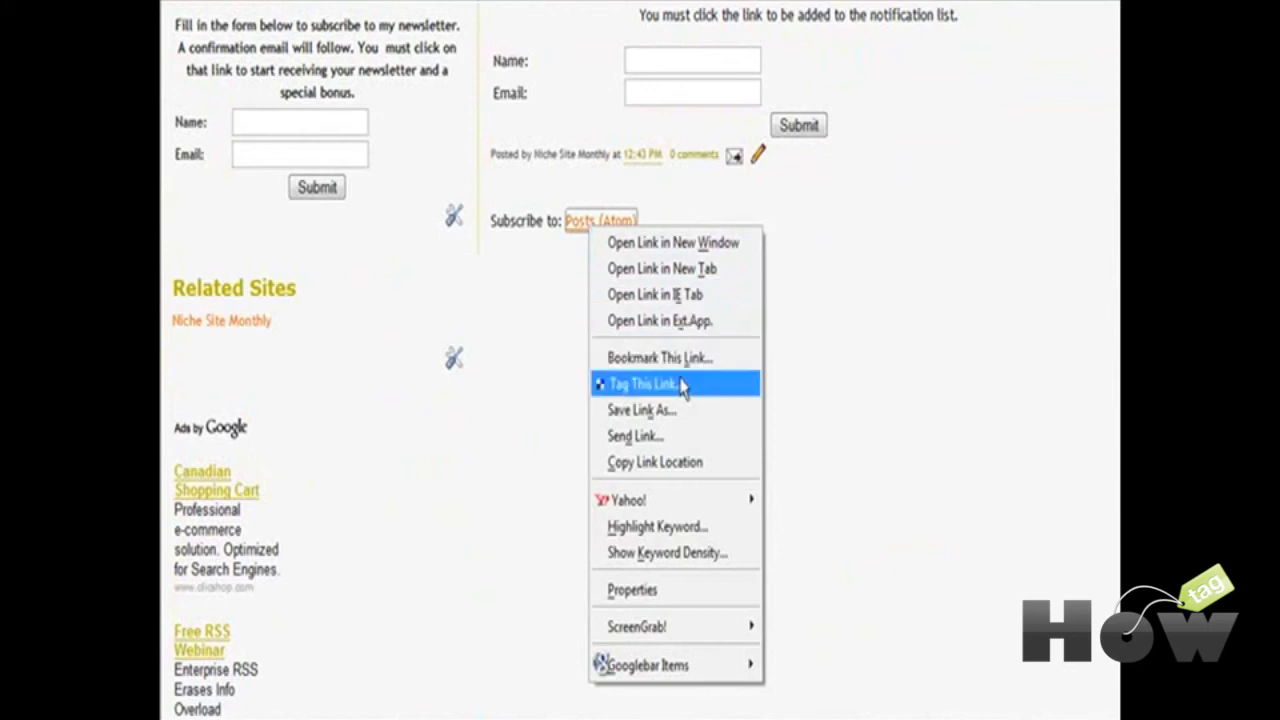
pyautogui.click(684, 464)
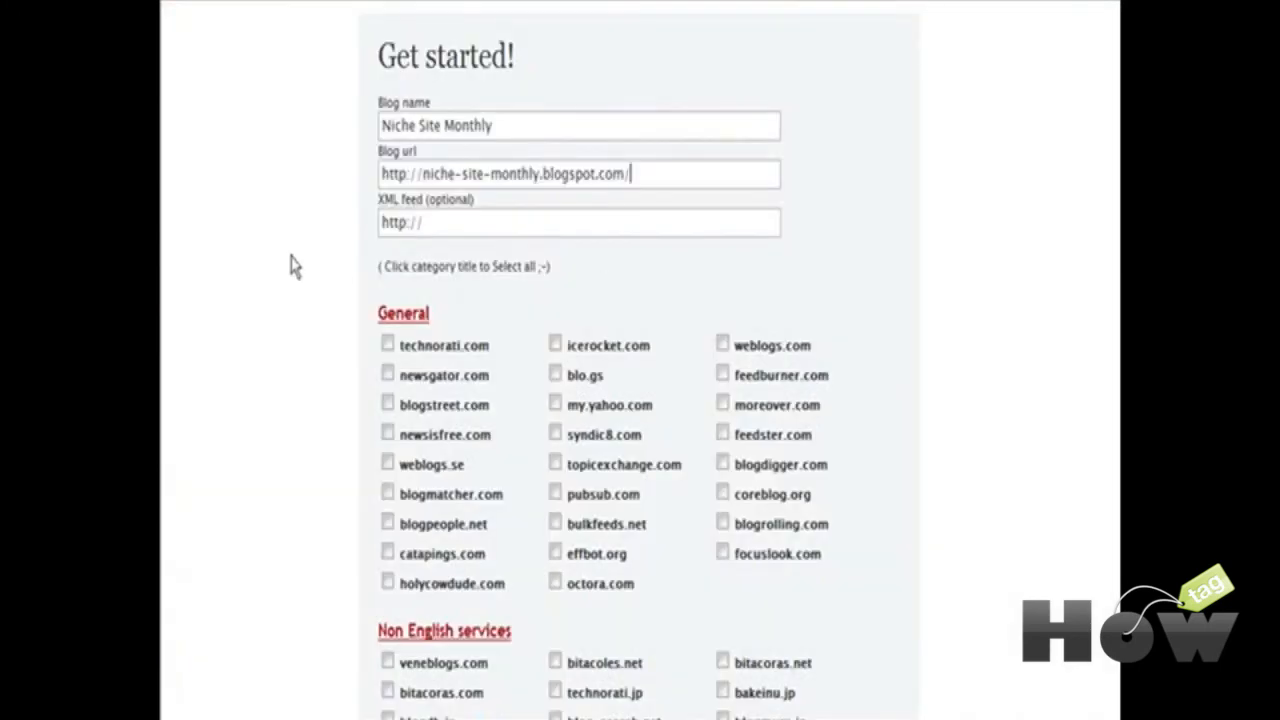
pyautogui.moveTo(406, 222); pyautogui.dragTo(313, 228)
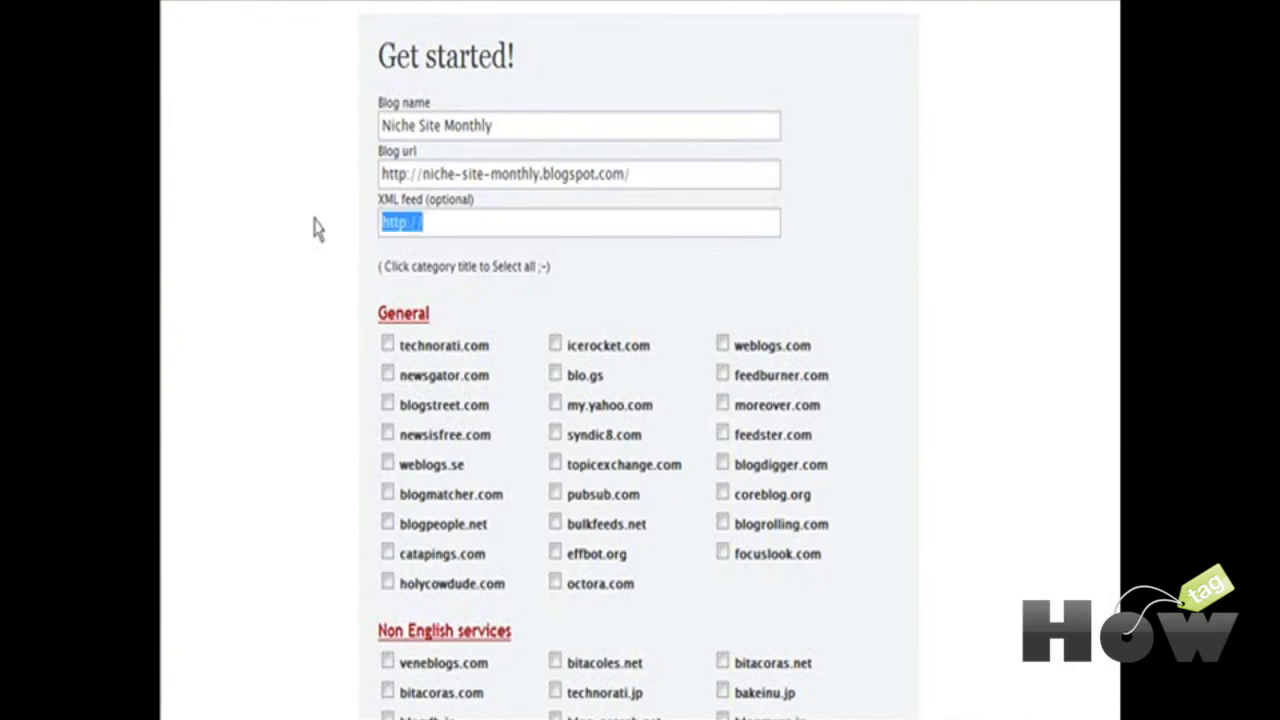
pyautogui.write('http://niche-site-monthly.blogspot.com/feeds/posts/default')
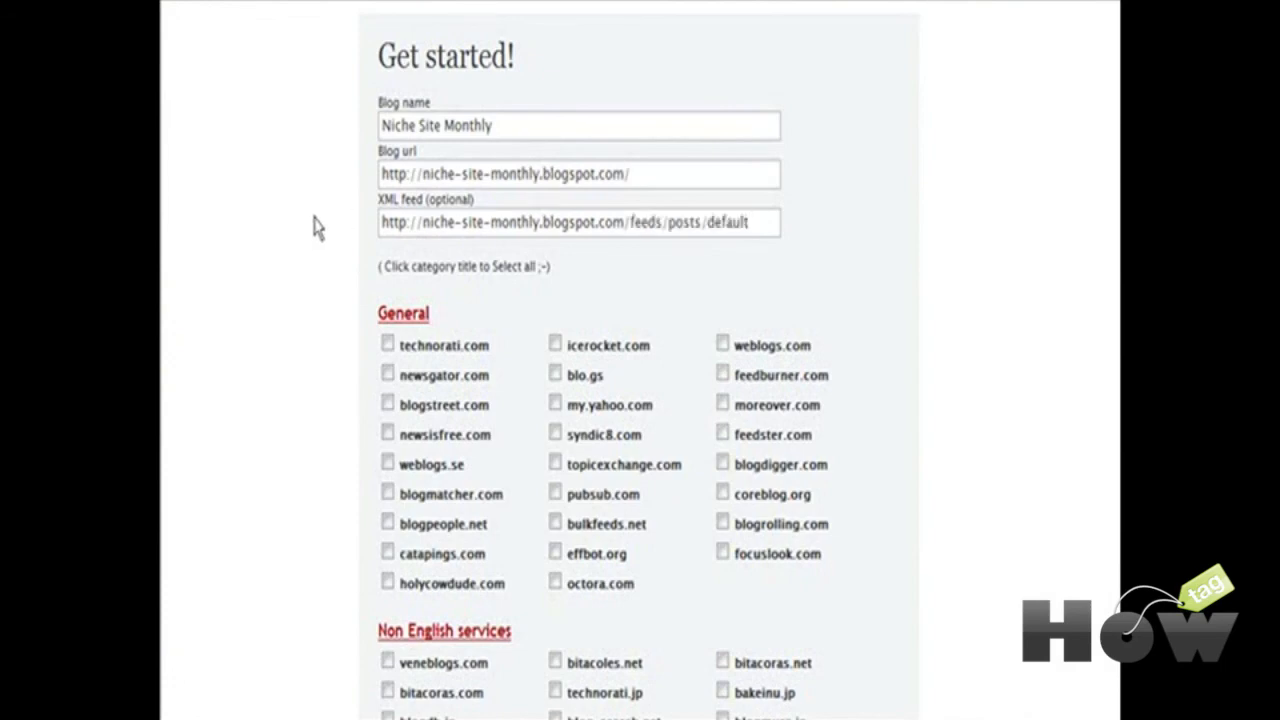
pyautogui.scroll(-1, 583, 277)
pyautogui.scroll(-1, 529, 286)
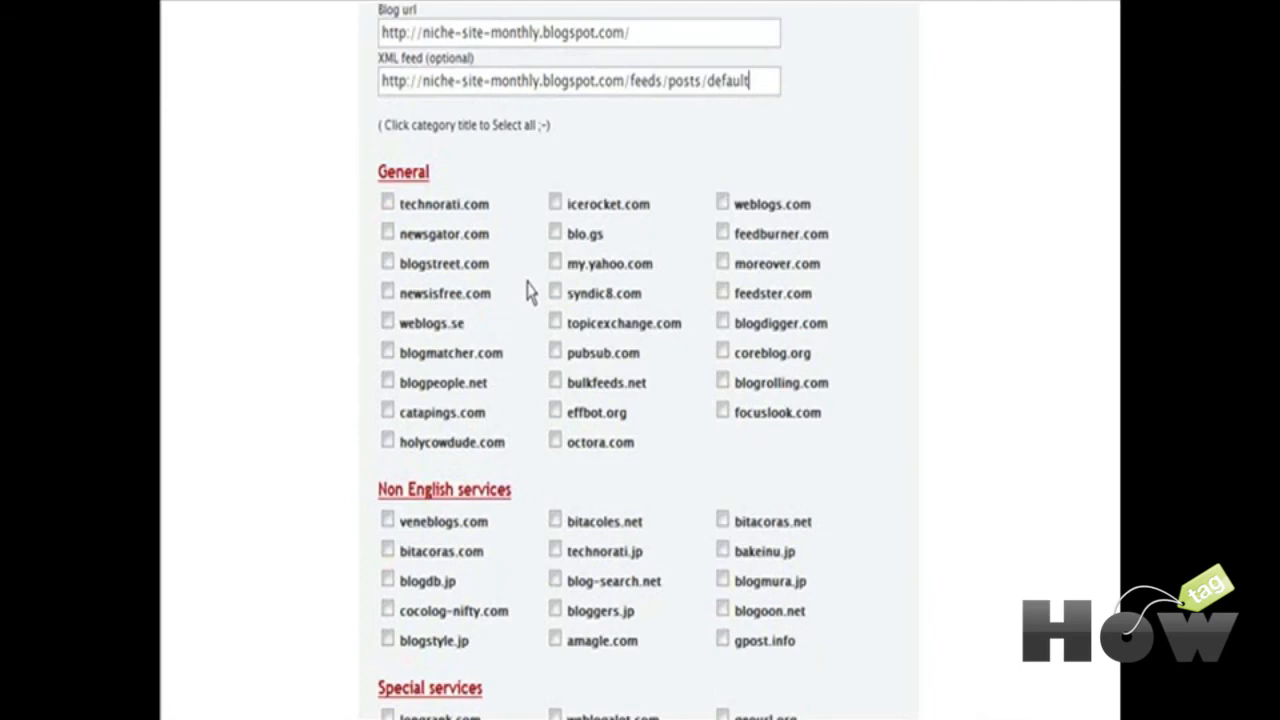
pyautogui.scroll(-1, 532, 290)
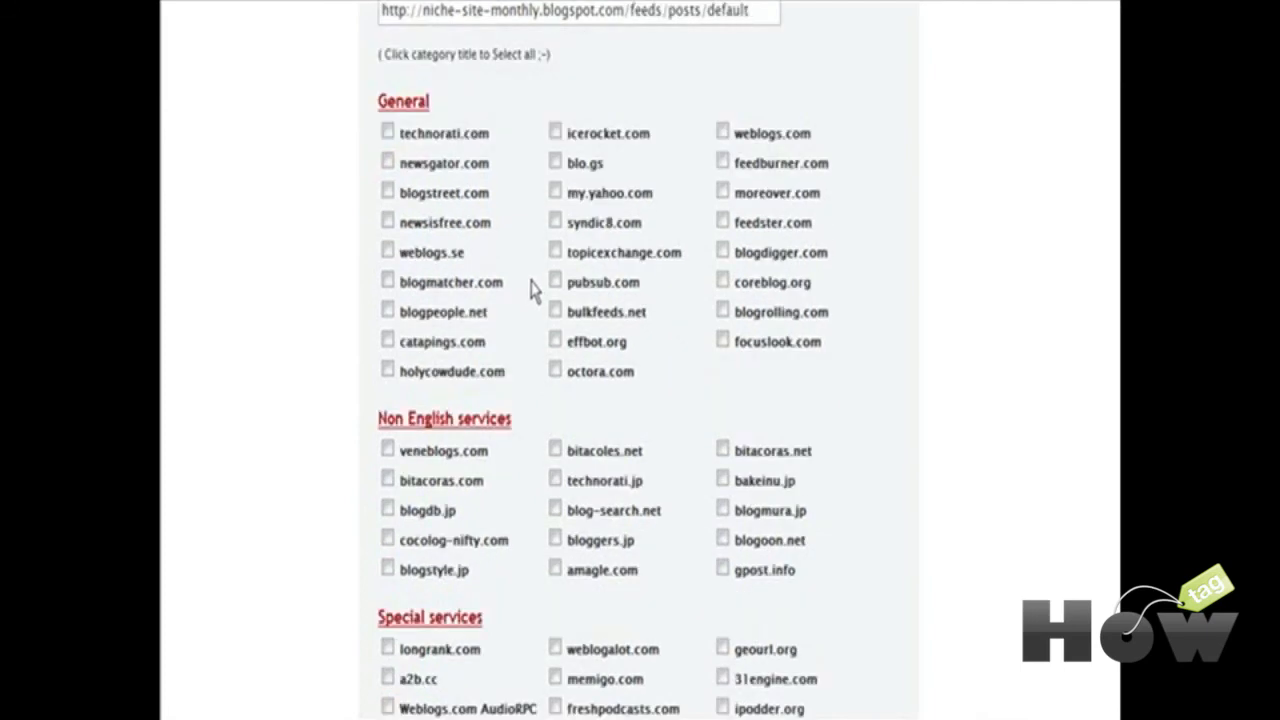
pyautogui.click(396, 104)
pyautogui.scroll(-3, 530, 272)
pyautogui.scroll(-1, 540, 287)
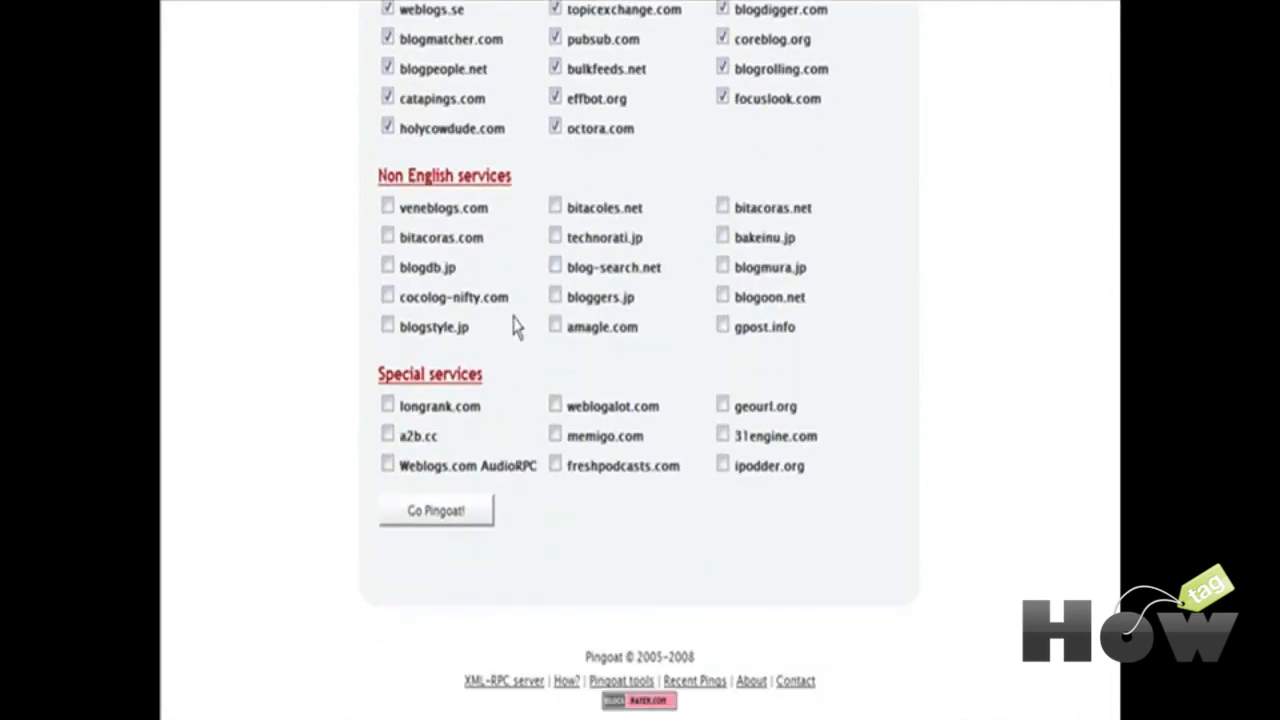
# Step: Run the Pingoat ping and review results, mostly Done, some like feedster.com Connection failed
pyautogui.click(443, 515)
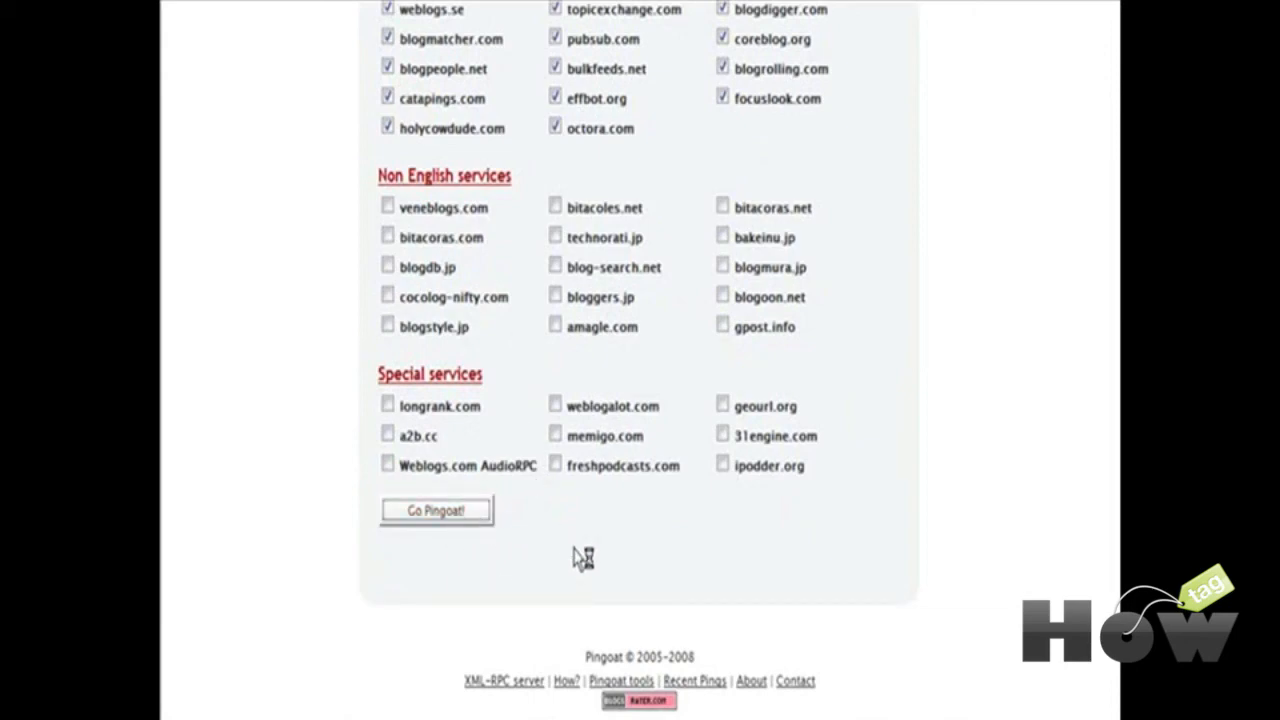
pyautogui.scroll(-5, 578, 558)
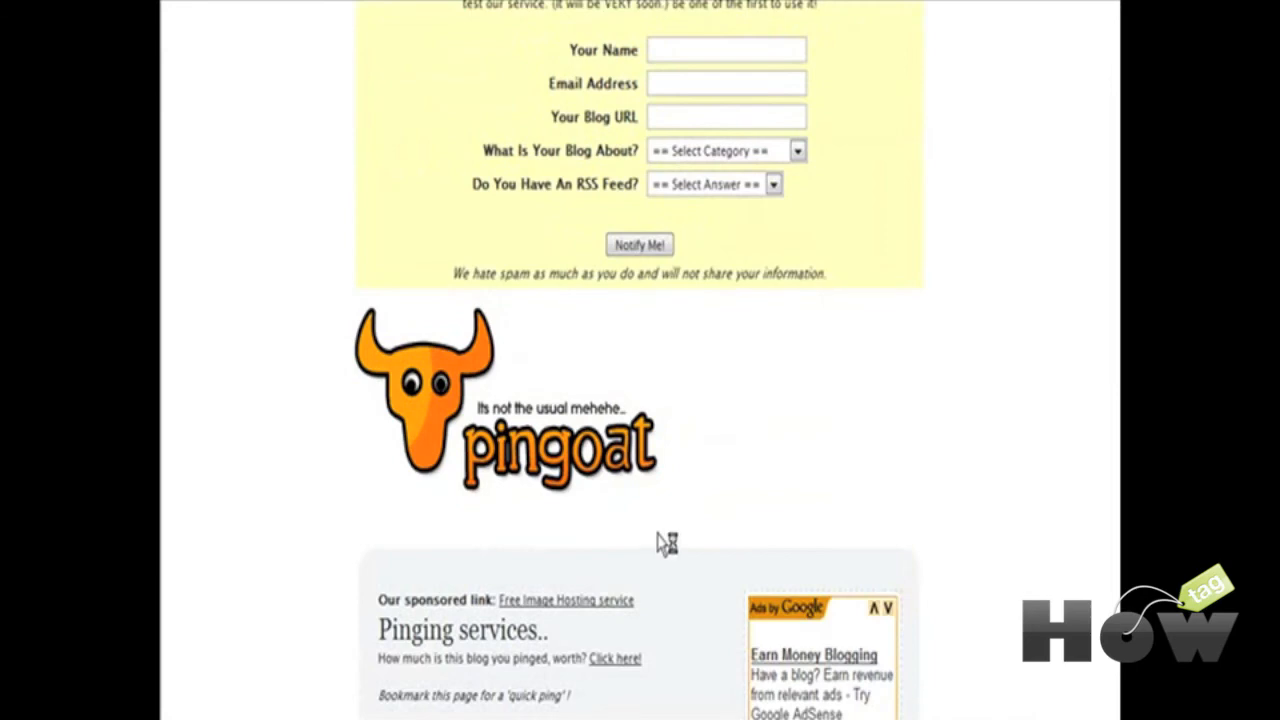
pyautogui.scroll(-1, 689, 537)
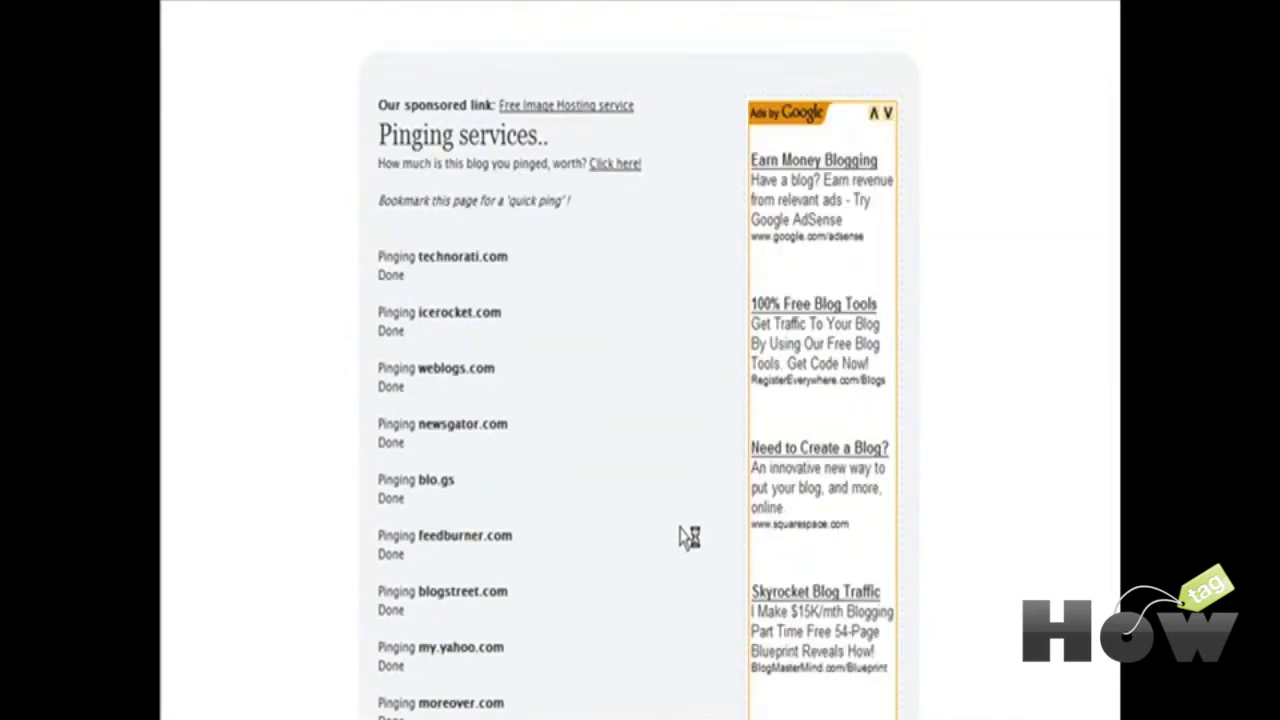
pyautogui.scroll(-4, 577, 342)
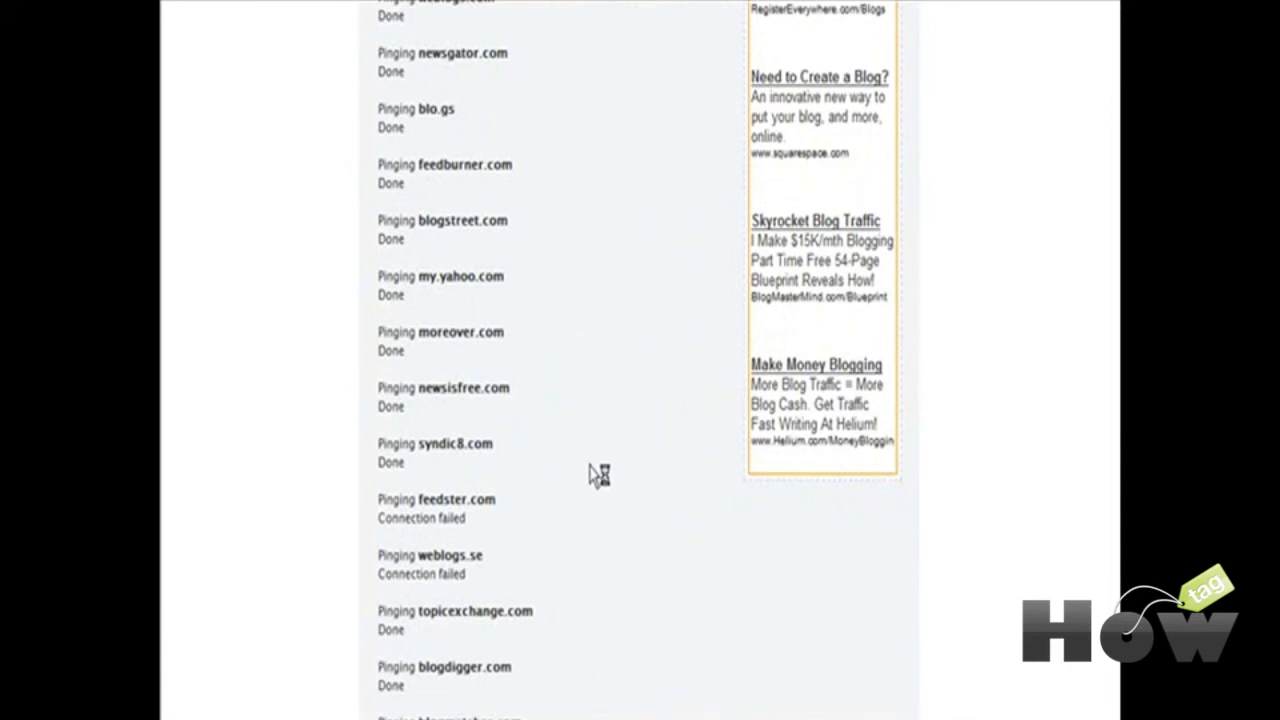
pyautogui.scroll(-6, 610, 476)
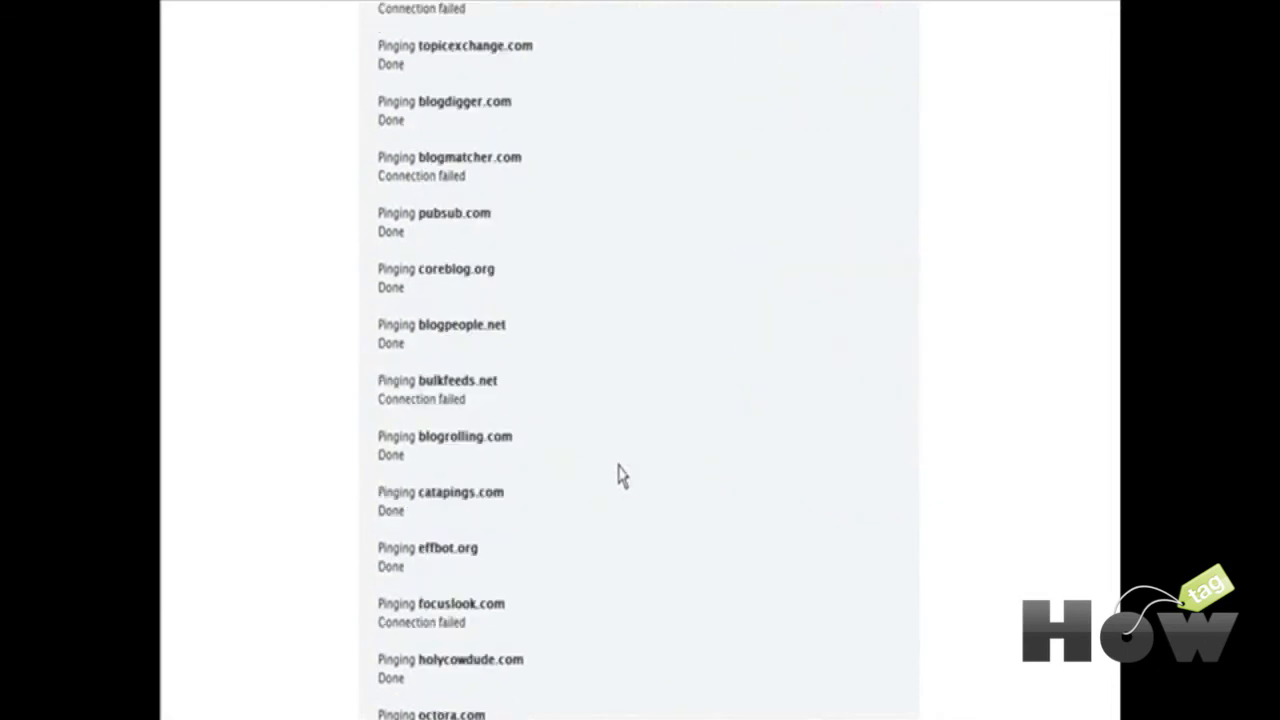
pyautogui.scroll(-3, 618, 476)
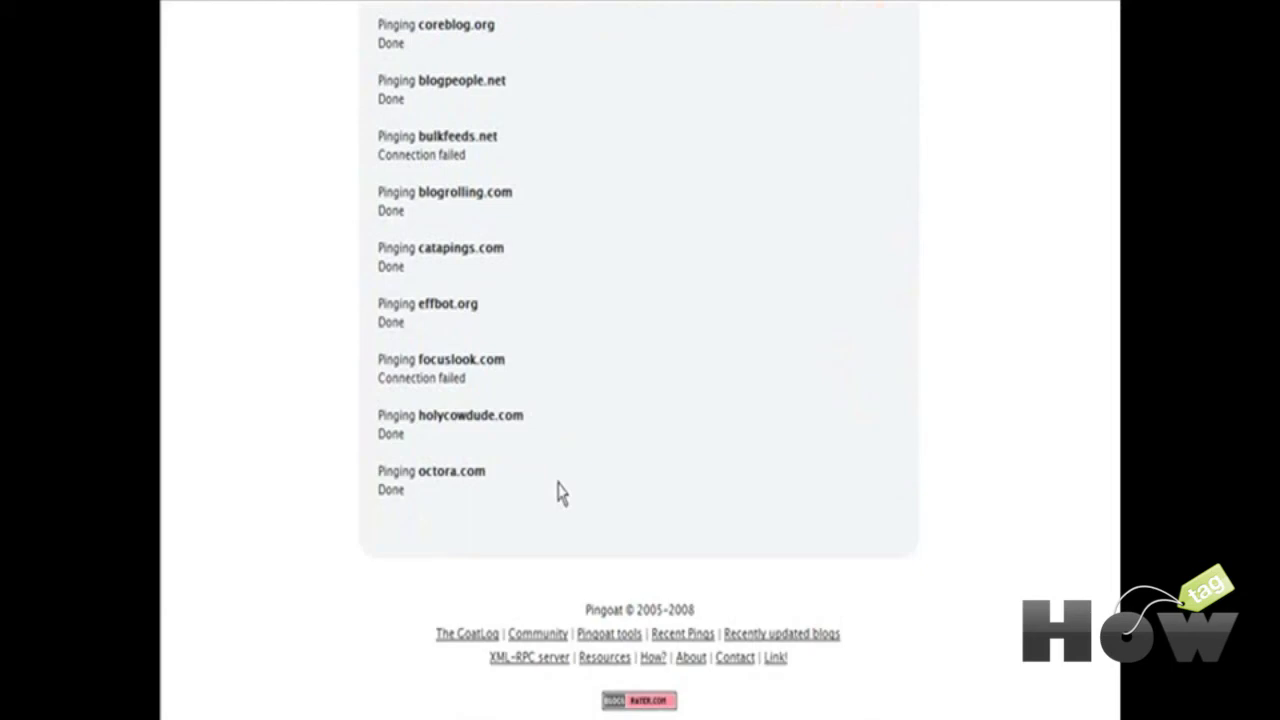
pyautogui.scroll(15, 606, 491)
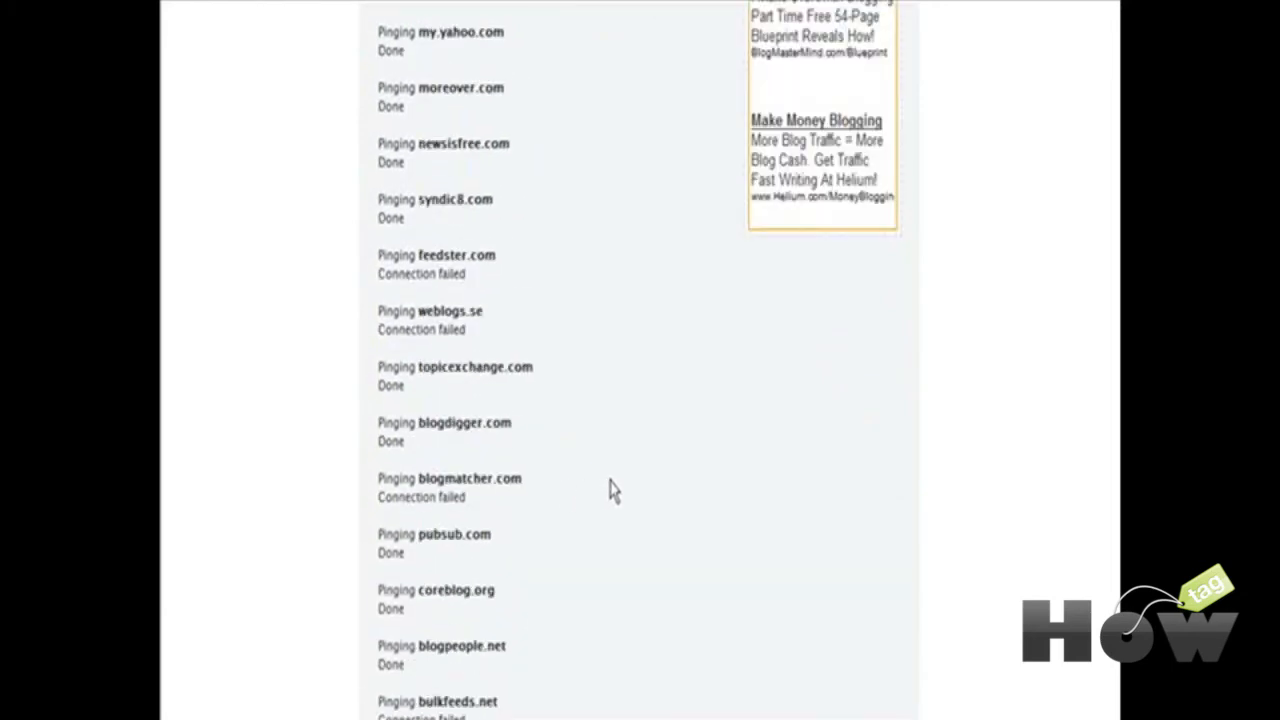
pyautogui.scroll(10, 613, 490)
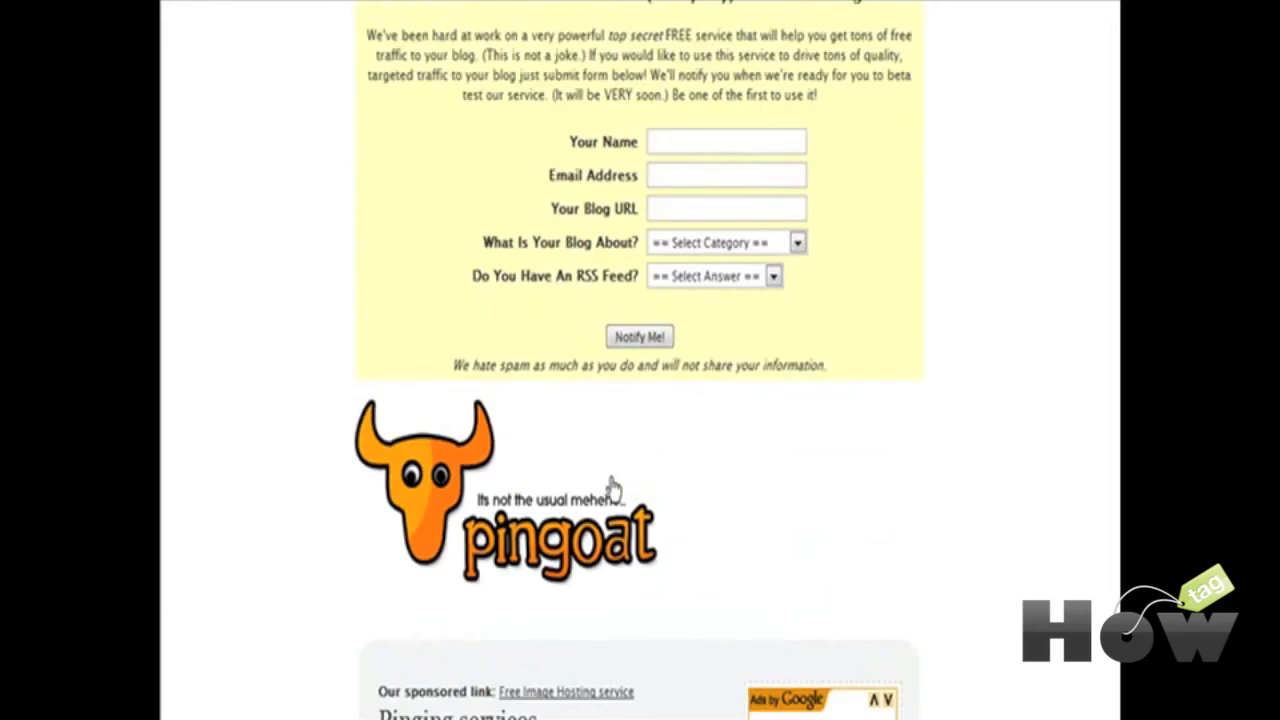
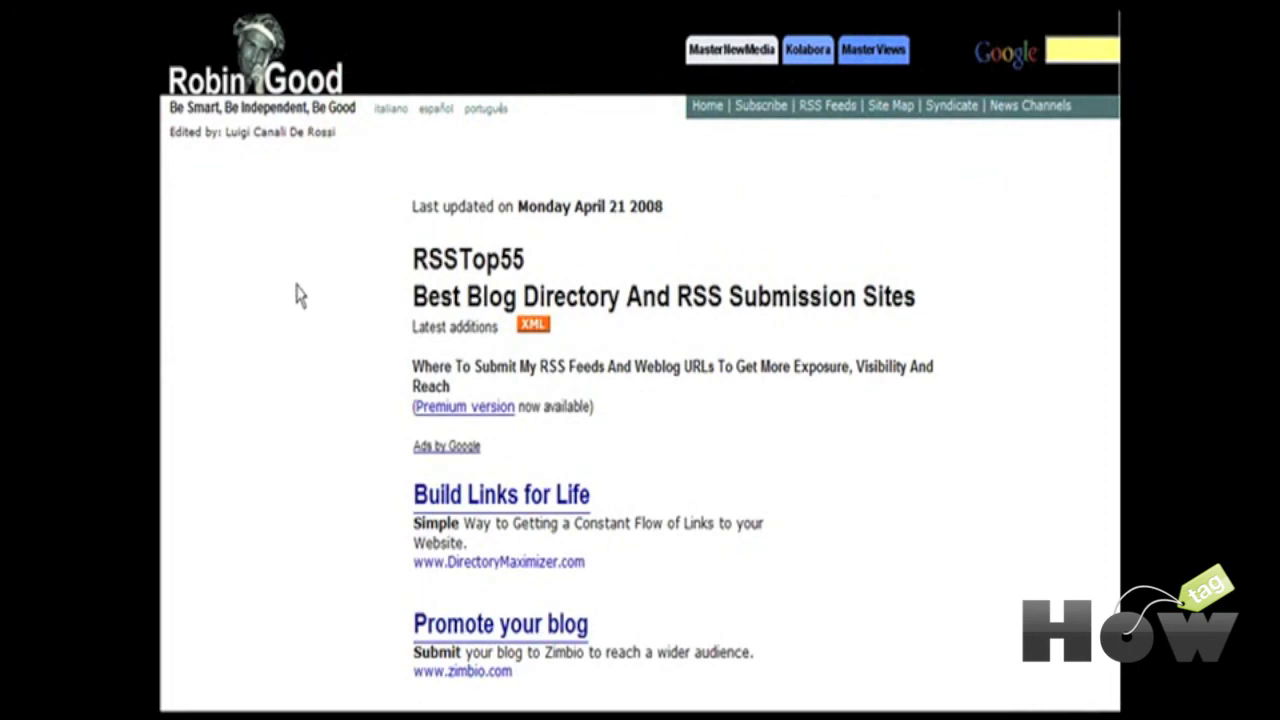
# Step: Scroll the RSSTop55 list past GeekySpeaky, ReadBurner and Blogotion to entry 226, A1 Web Links
pyautogui.scroll(-10, 300, 293)
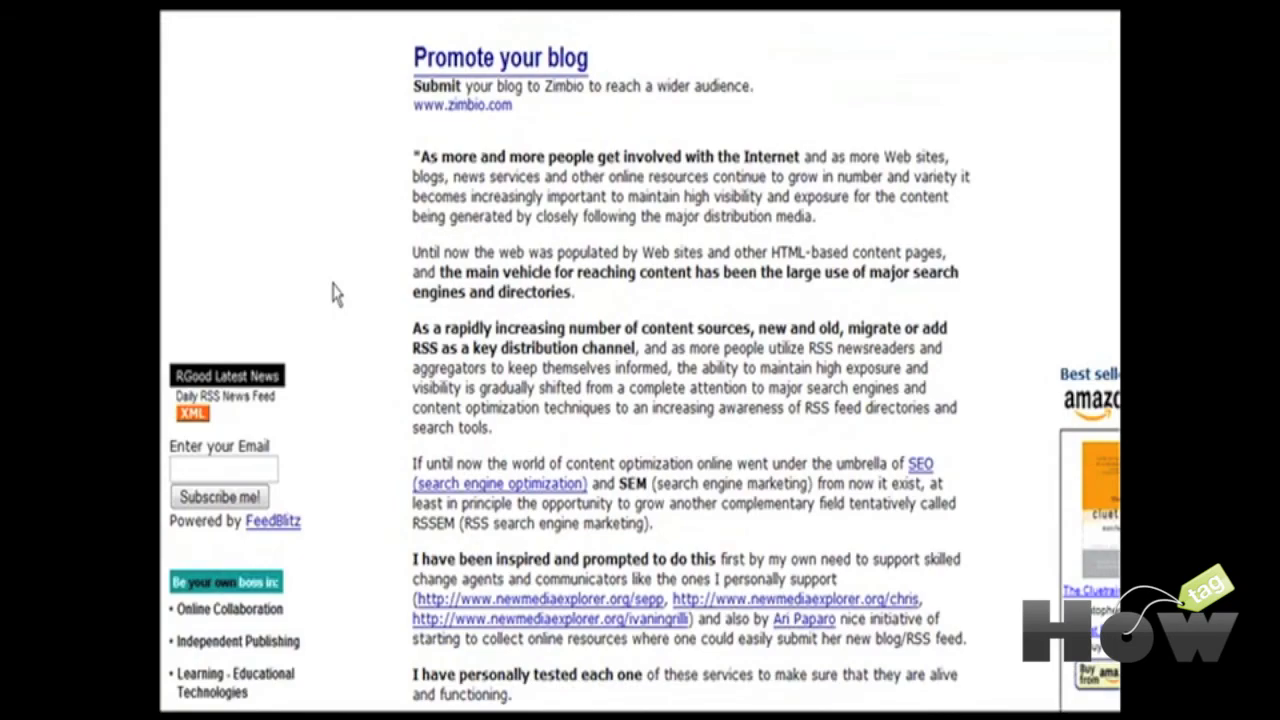
pyautogui.scroll(-20, 333, 293)
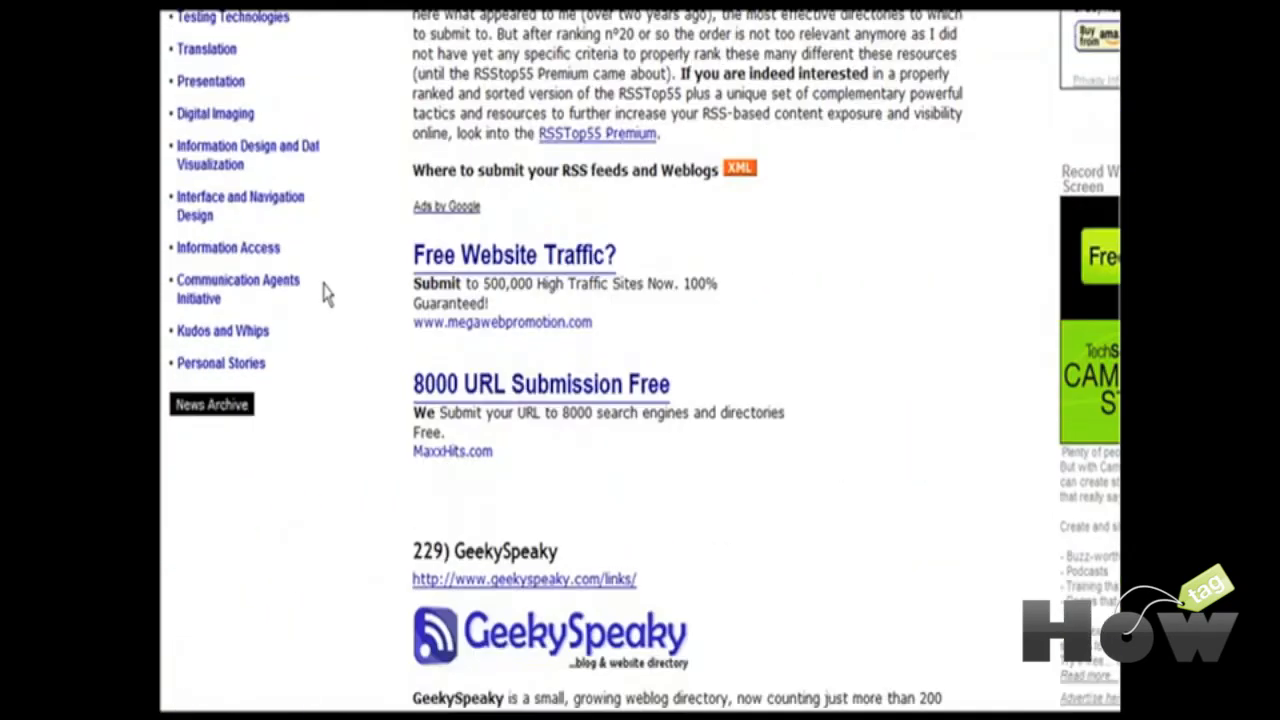
pyautogui.scroll(-2, 323, 293)
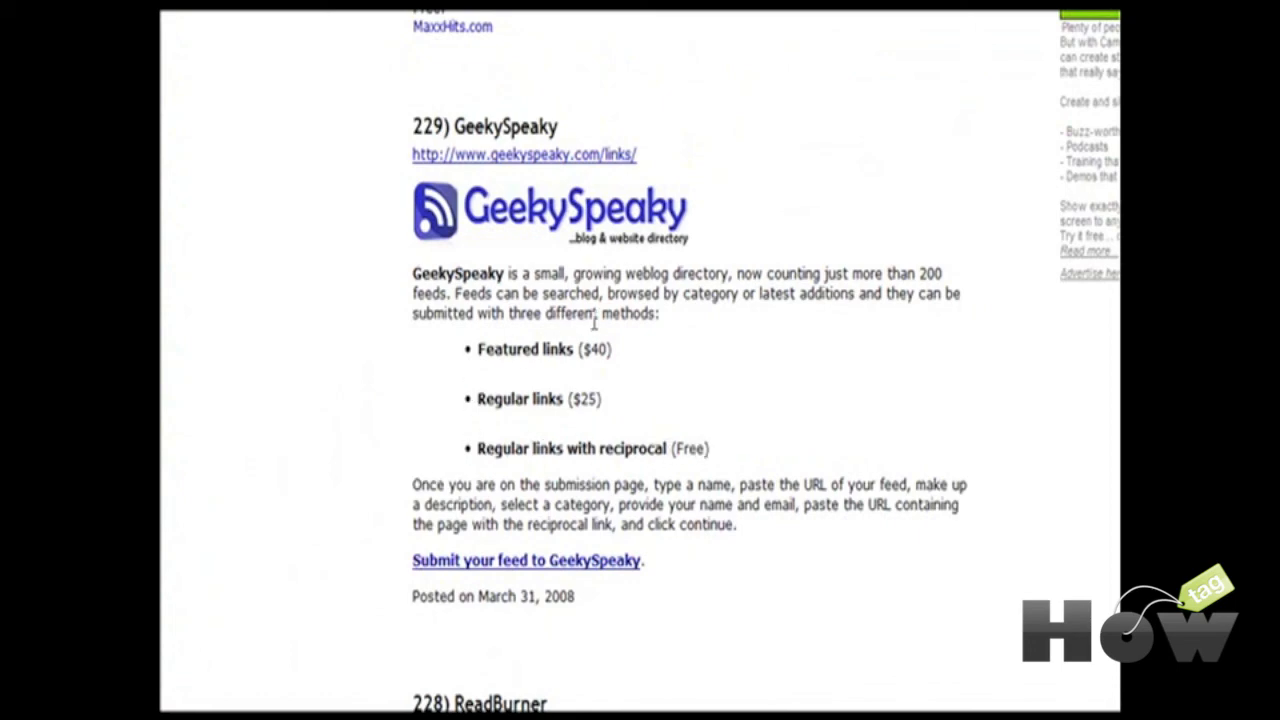
pyautogui.scroll(-5, 672, 498)
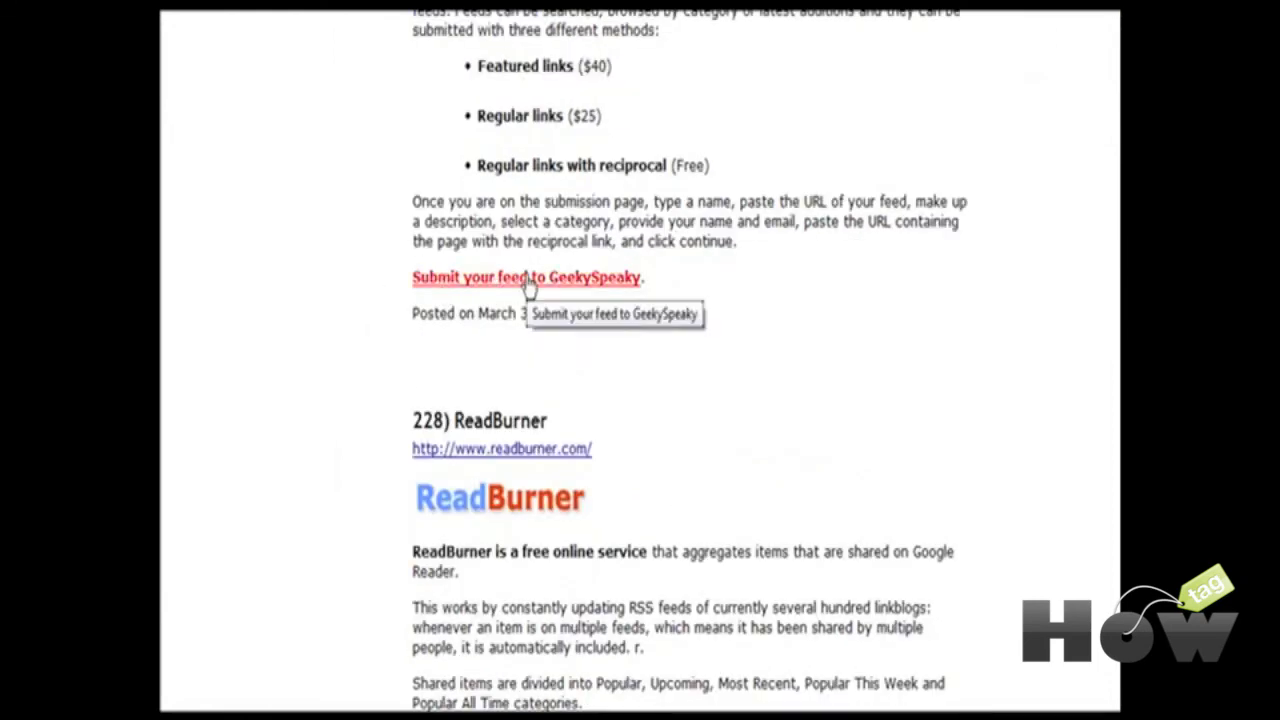
pyautogui.scroll(-5, 640, 400)
pyautogui.scroll(-3, 637, 392)
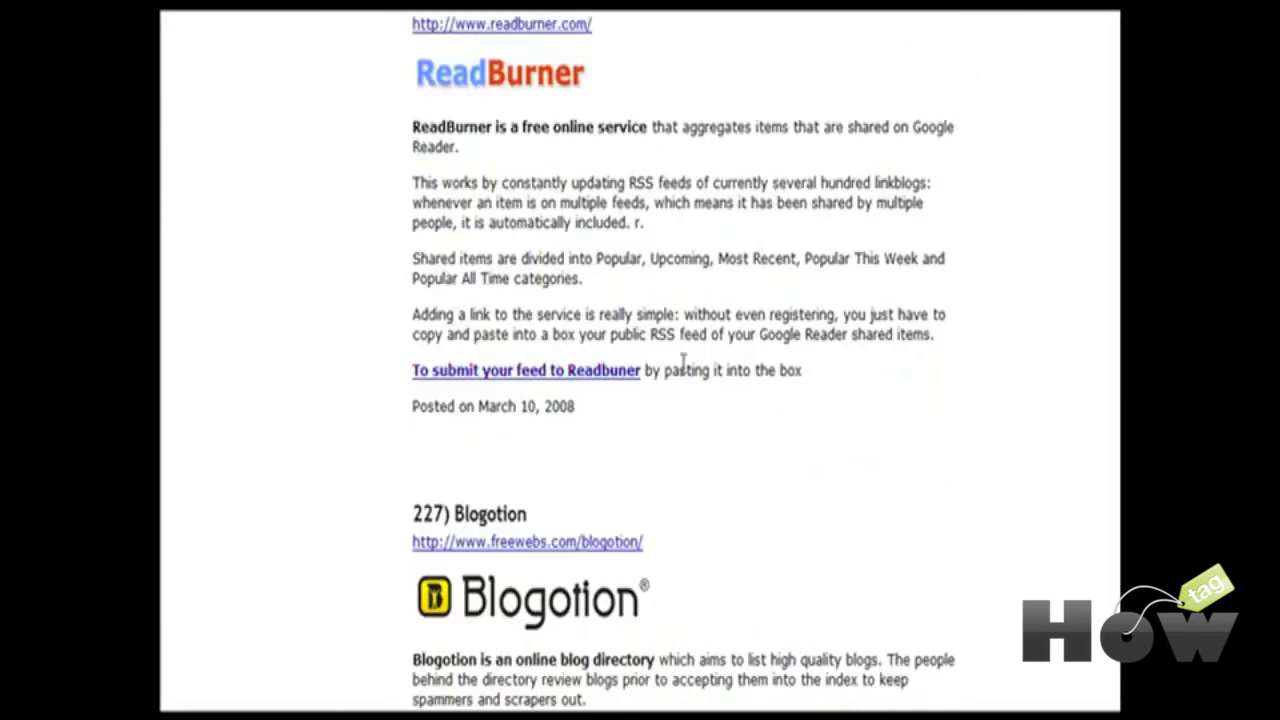
pyautogui.scroll(-9, 697, 377)
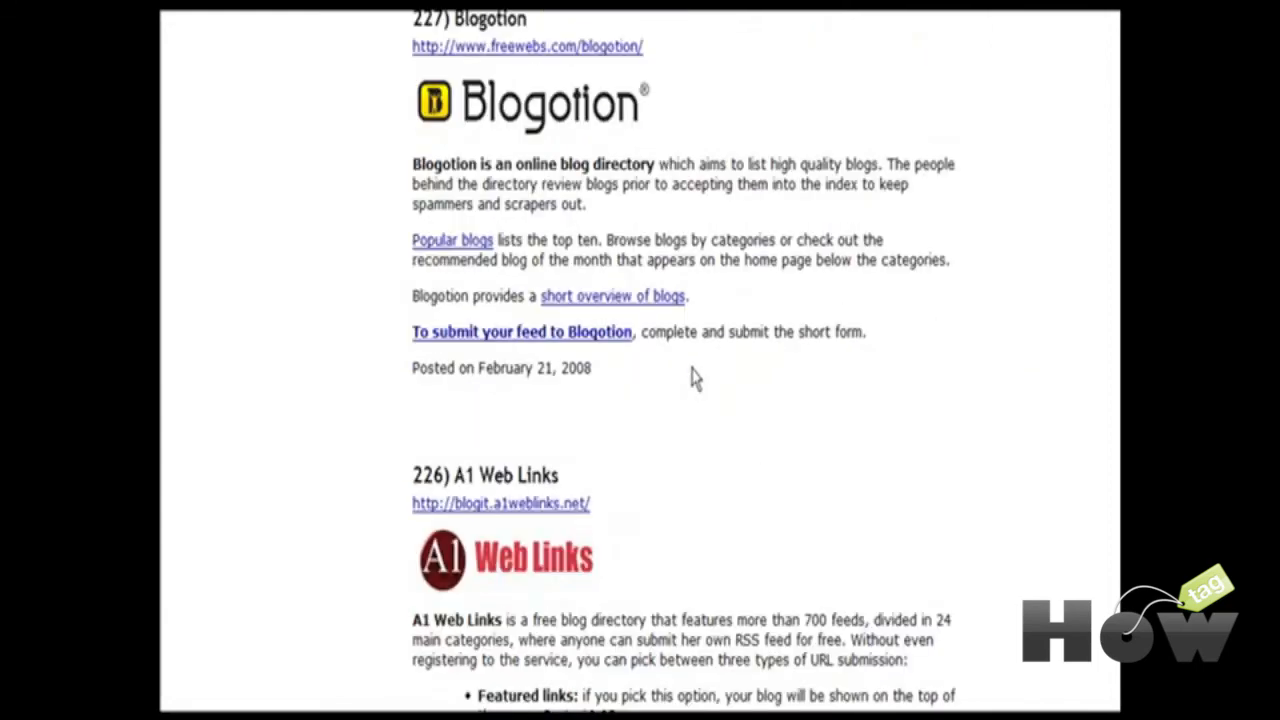
pyautogui.scroll(-3, 697, 377)
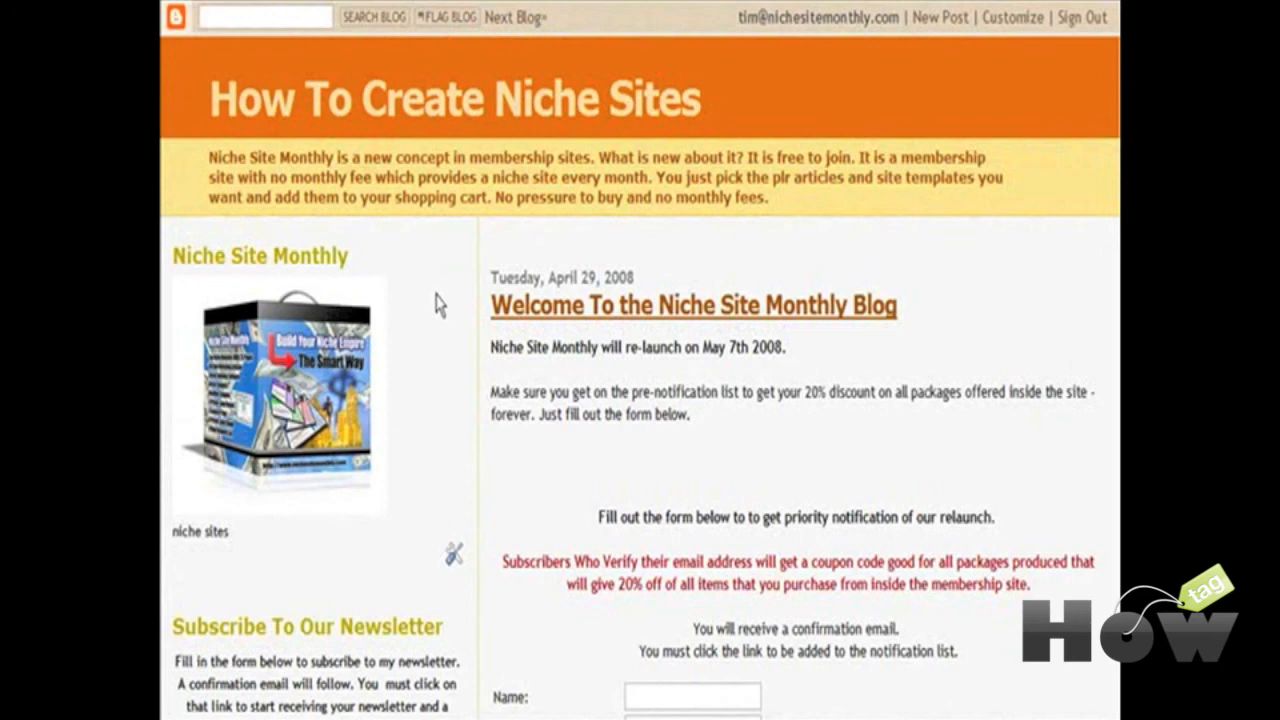
# Step: Open the blog's layout, edit the Related Sites link list, and focus its New Site URL field
pyautogui.scroll(-3, 444, 286)
pyautogui.scroll(3, 448, 282)
pyautogui.scroll(-4, 448, 282)
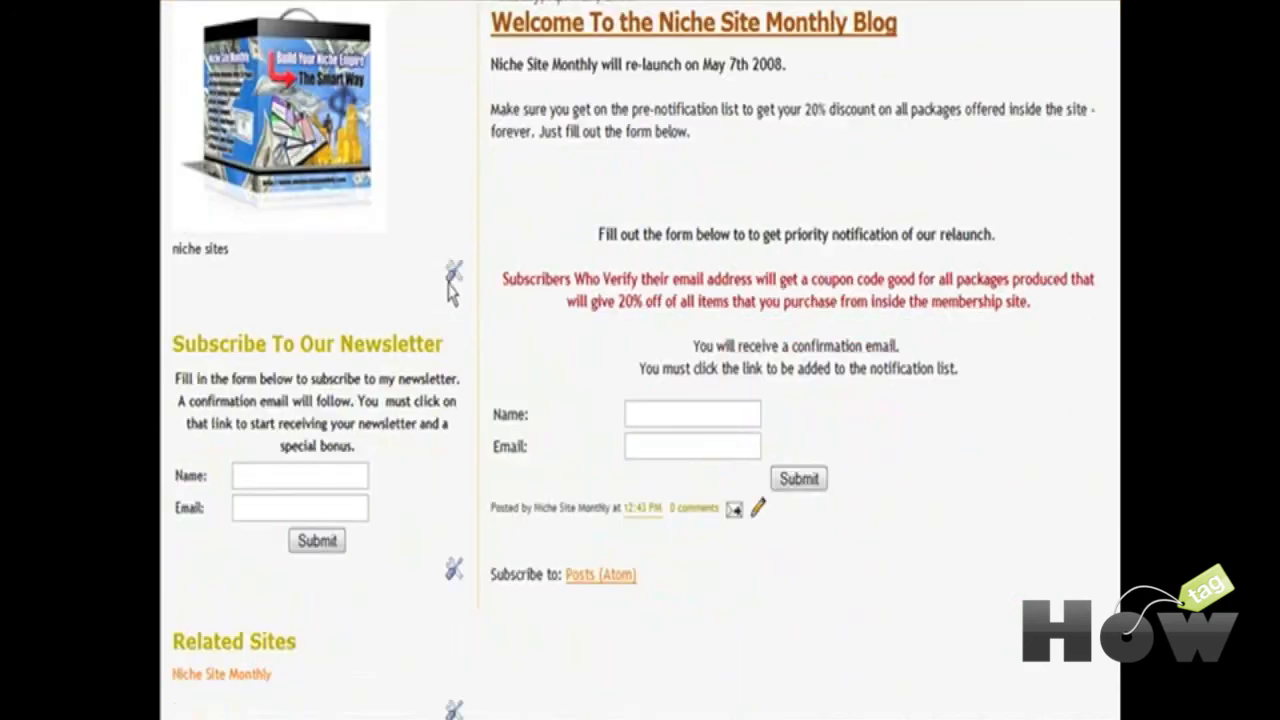
pyautogui.scroll(4, 449, 287)
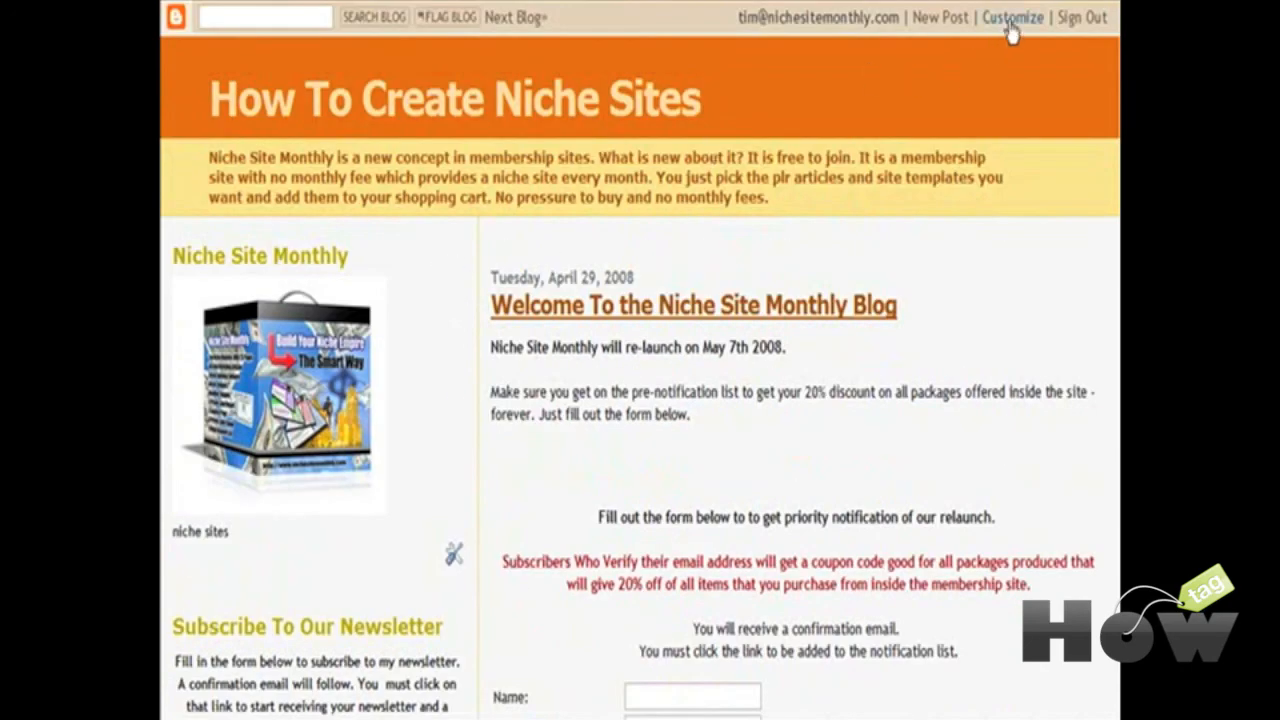
pyautogui.click(1012, 18)
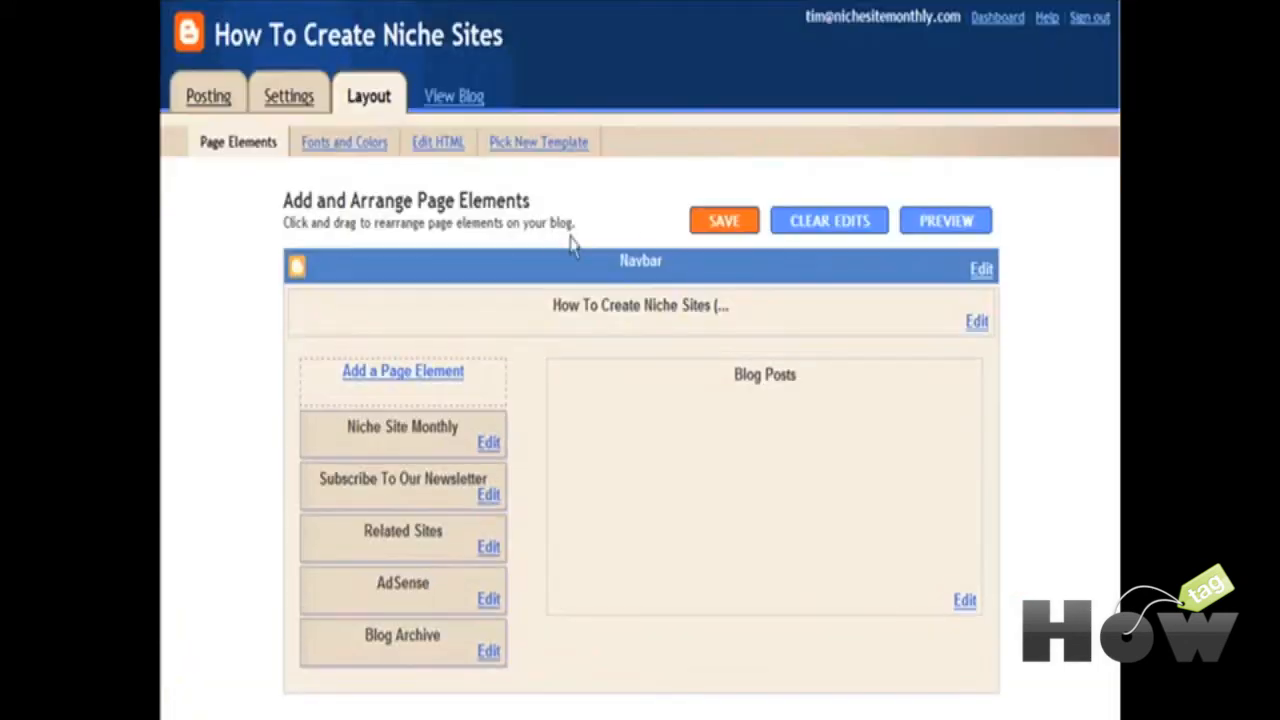
pyautogui.scroll(-1, 478, 256)
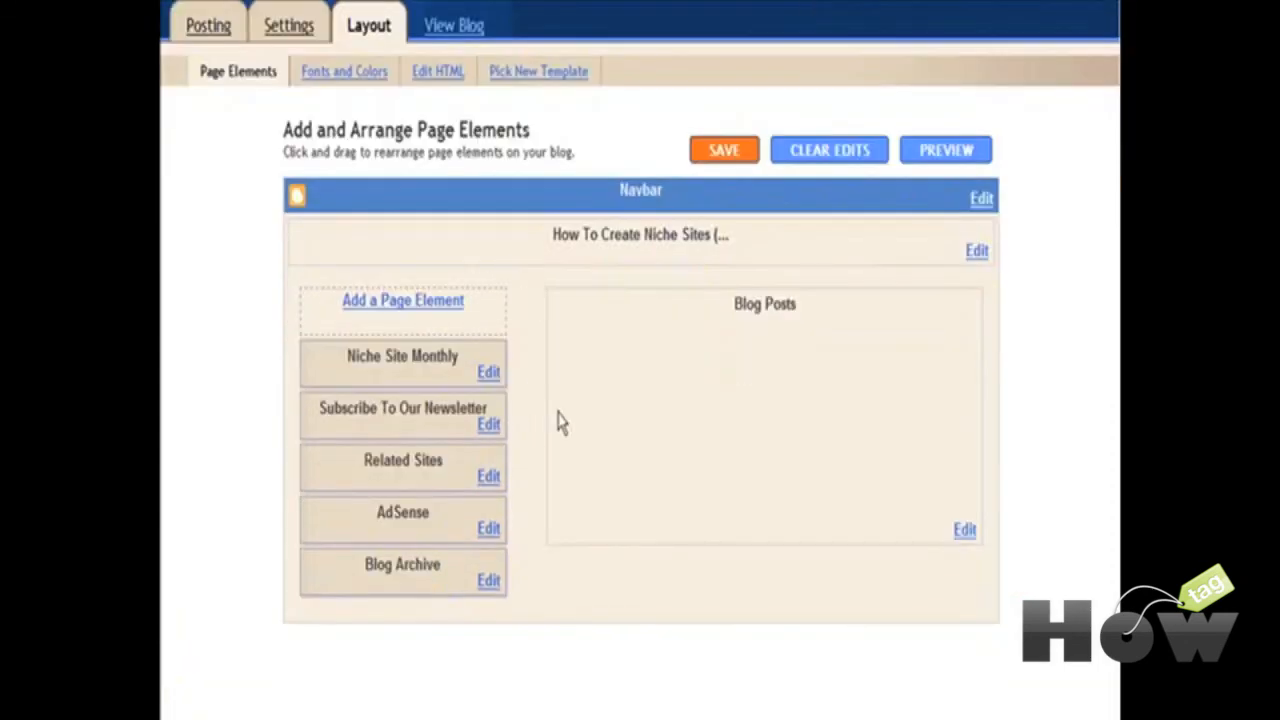
pyautogui.click(490, 478)
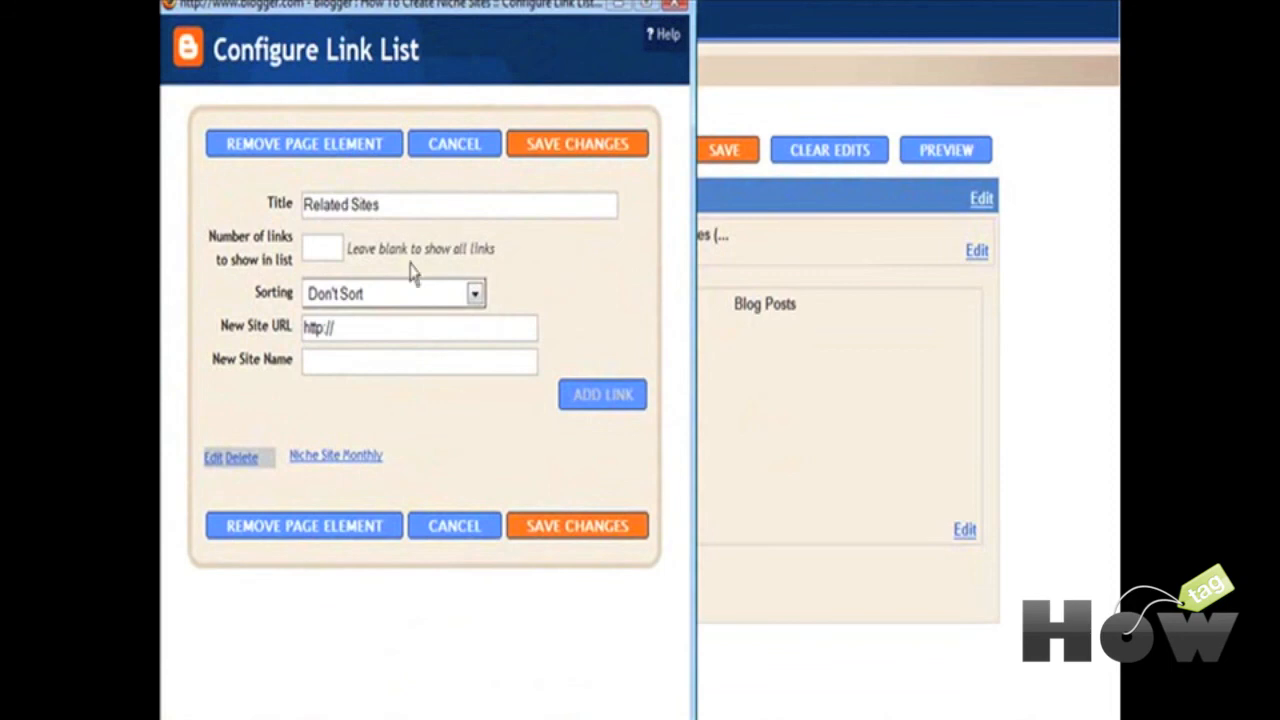
pyautogui.click(354, 328)
# Step: Cancel the Configure Link List popup and reach My Yahoo's Add Content, Add RSS by URL page
pyautogui.click(462, 533)
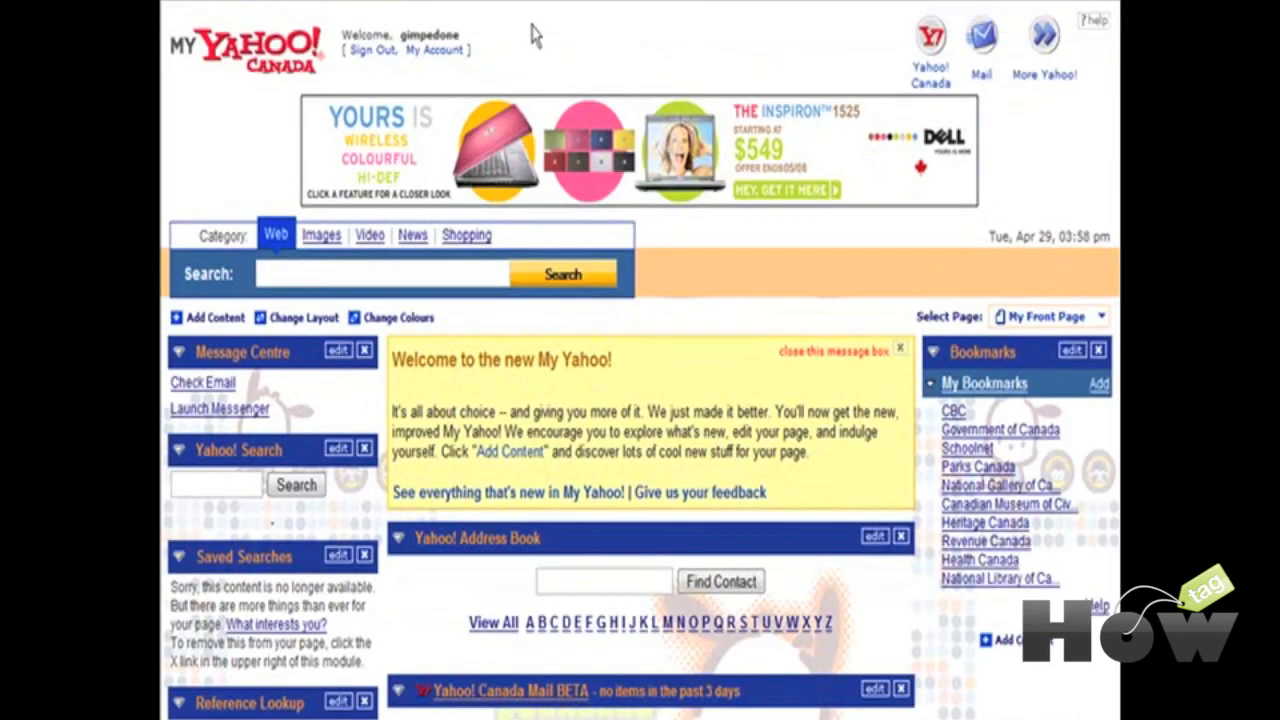
pyautogui.scroll(-3, 388, 460)
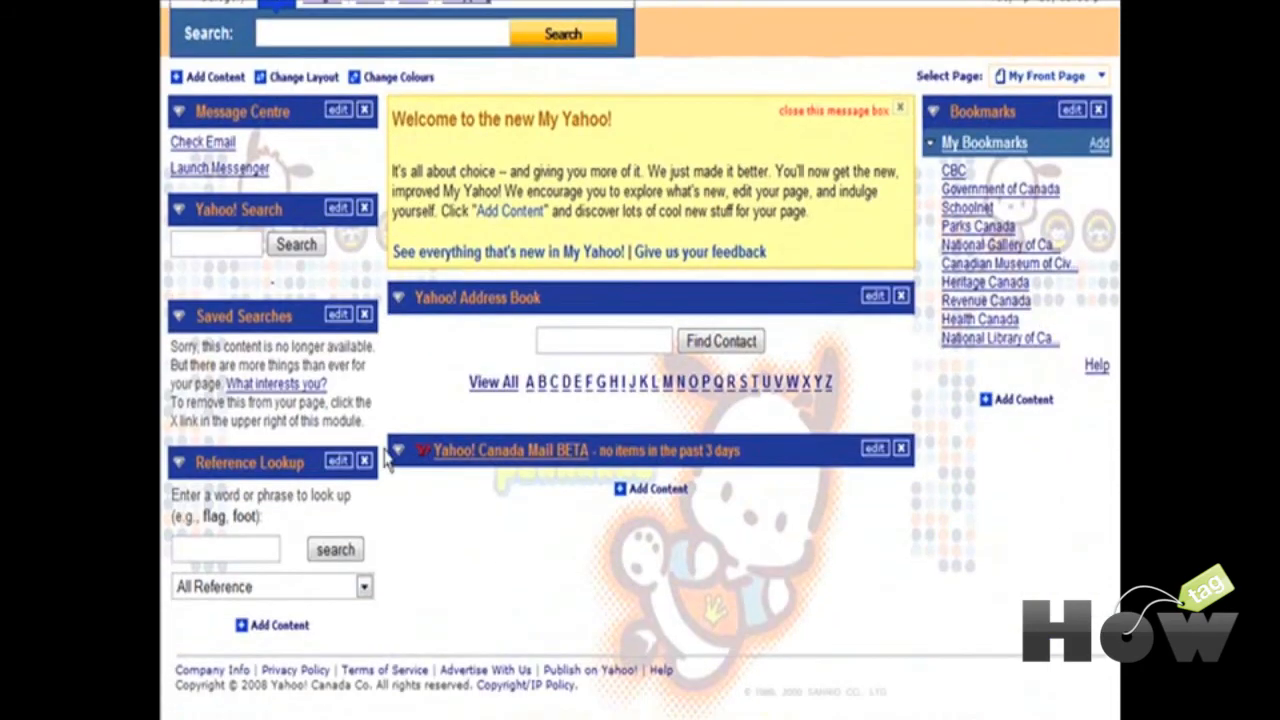
pyautogui.click(262, 627)
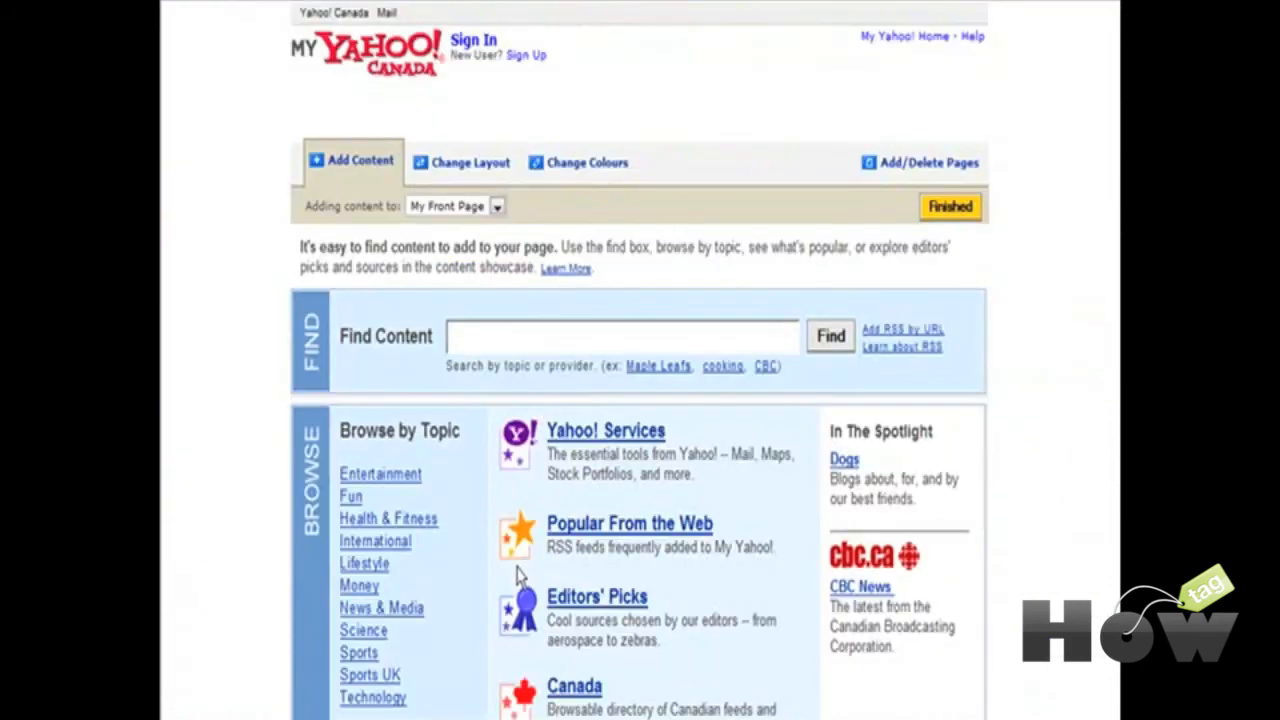
pyautogui.click(928, 331)
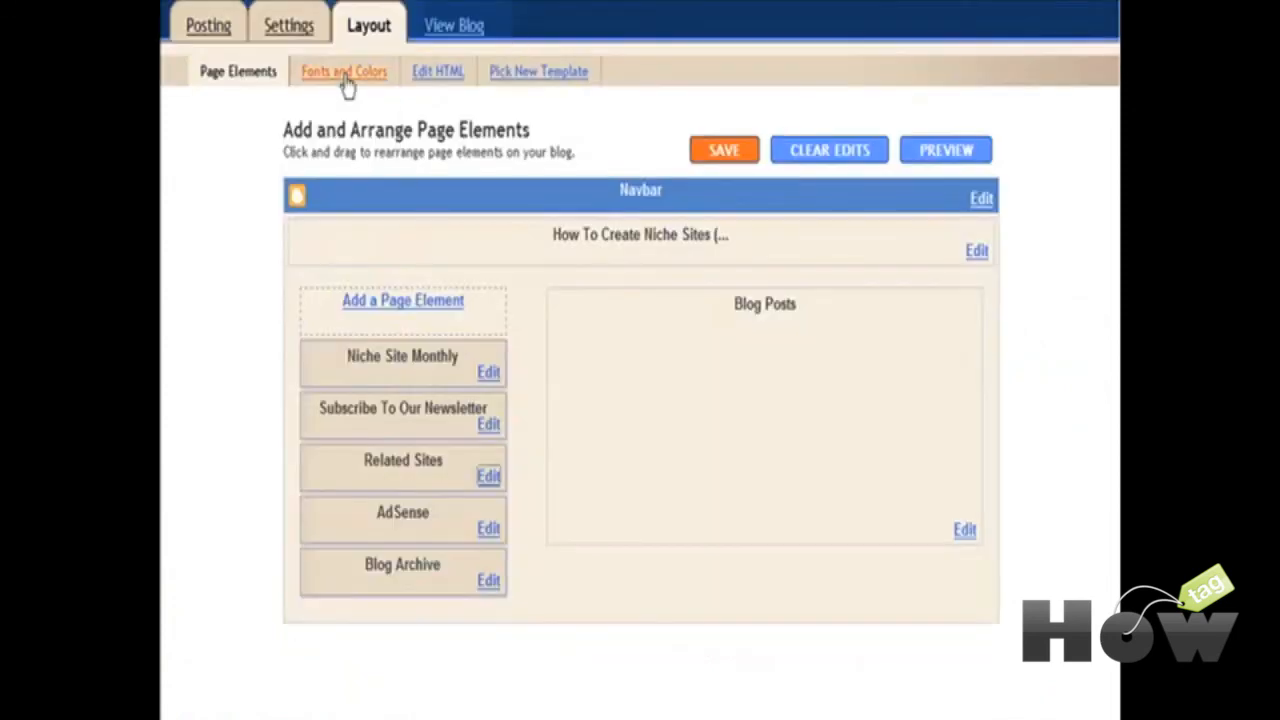
# Step: Copy the Posts (Atom) feed link address from the published Niche Site Monthly blog
pyautogui.click(455, 27)
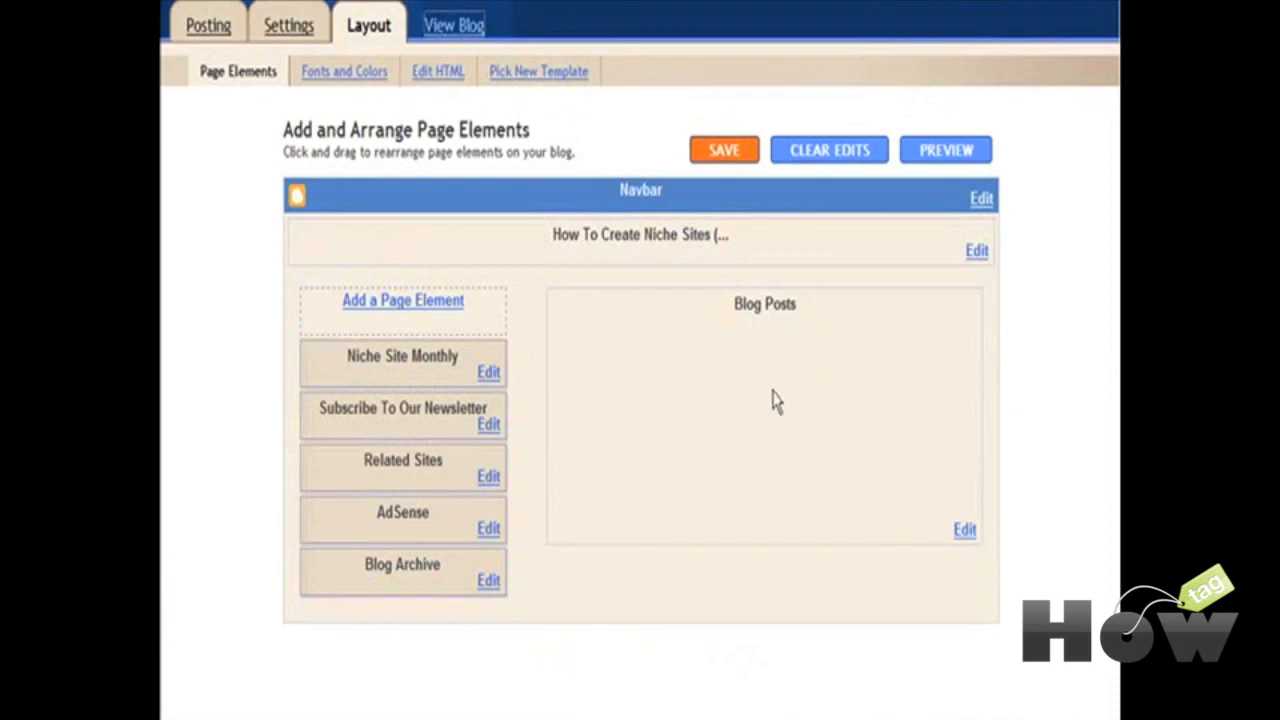
pyautogui.scroll(-5, 880, 400)
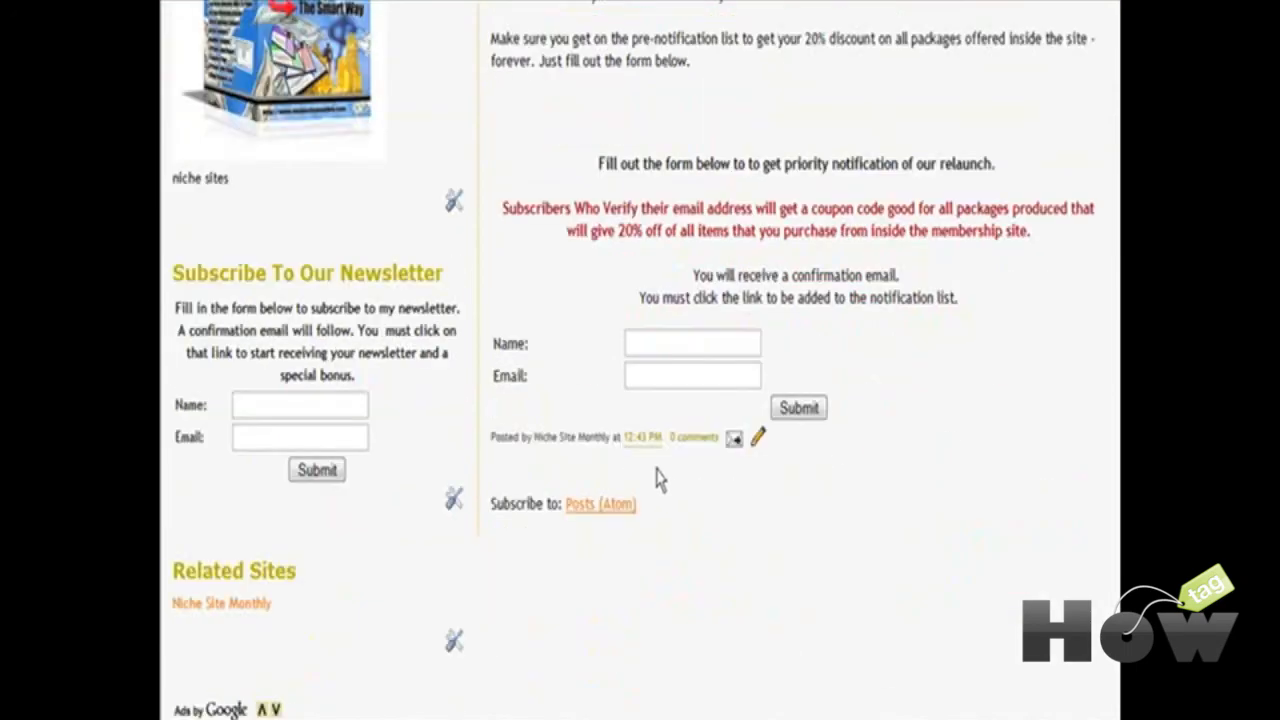
pyautogui.rightClick(584, 508)
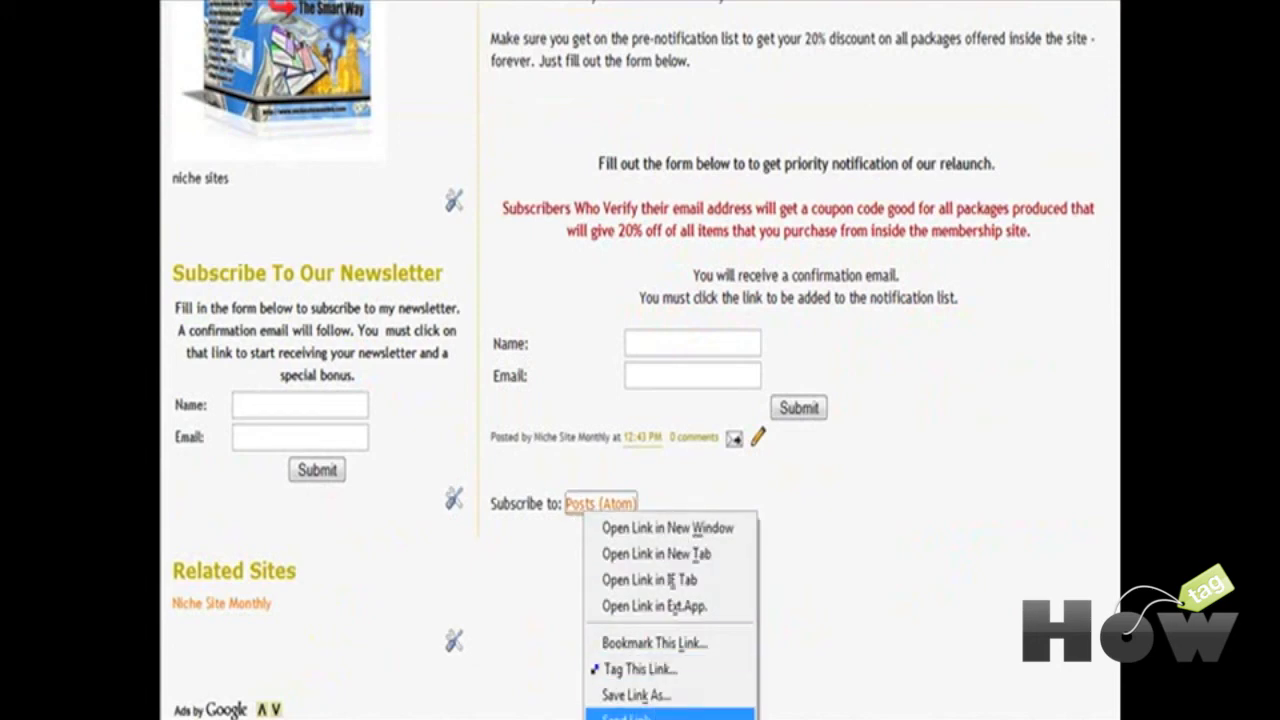
pyautogui.click(636, 719)
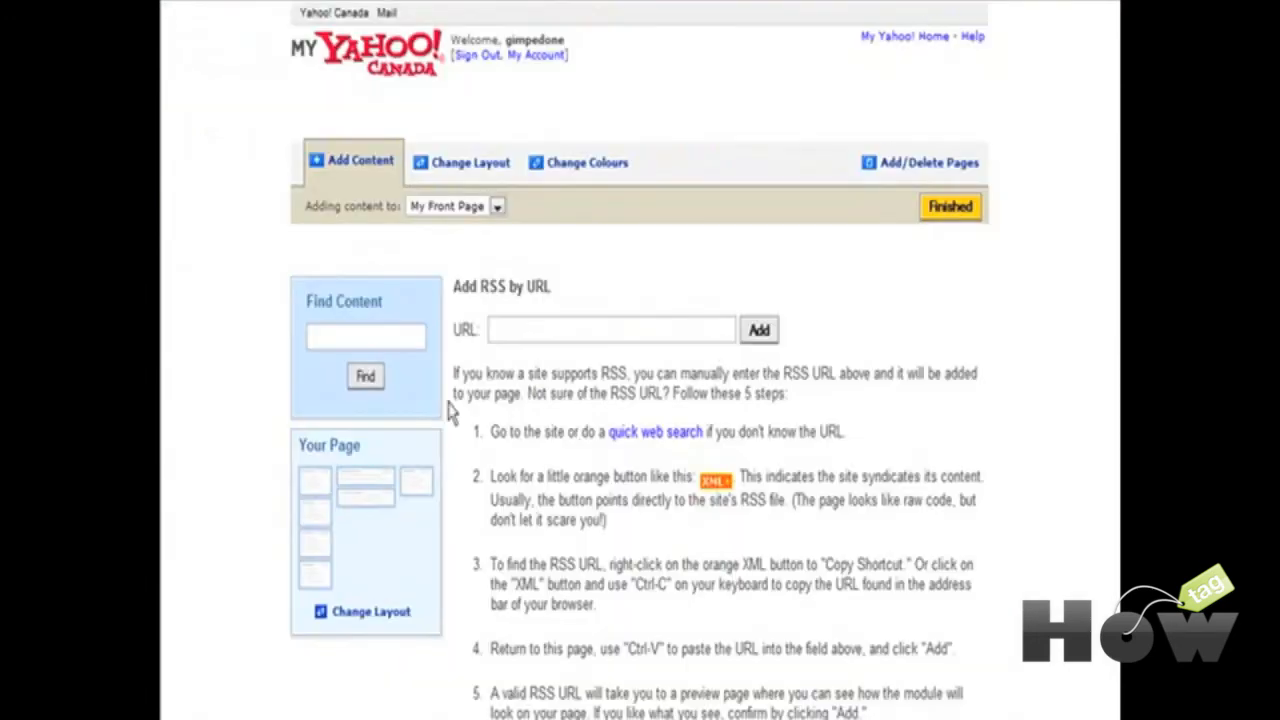
# Step: Add the pasted blog feed URL to My Yahoo and check the How To Create Niche Sites module
pyautogui.click(520, 327)
pyautogui.hotkey('ctrl', 'v')
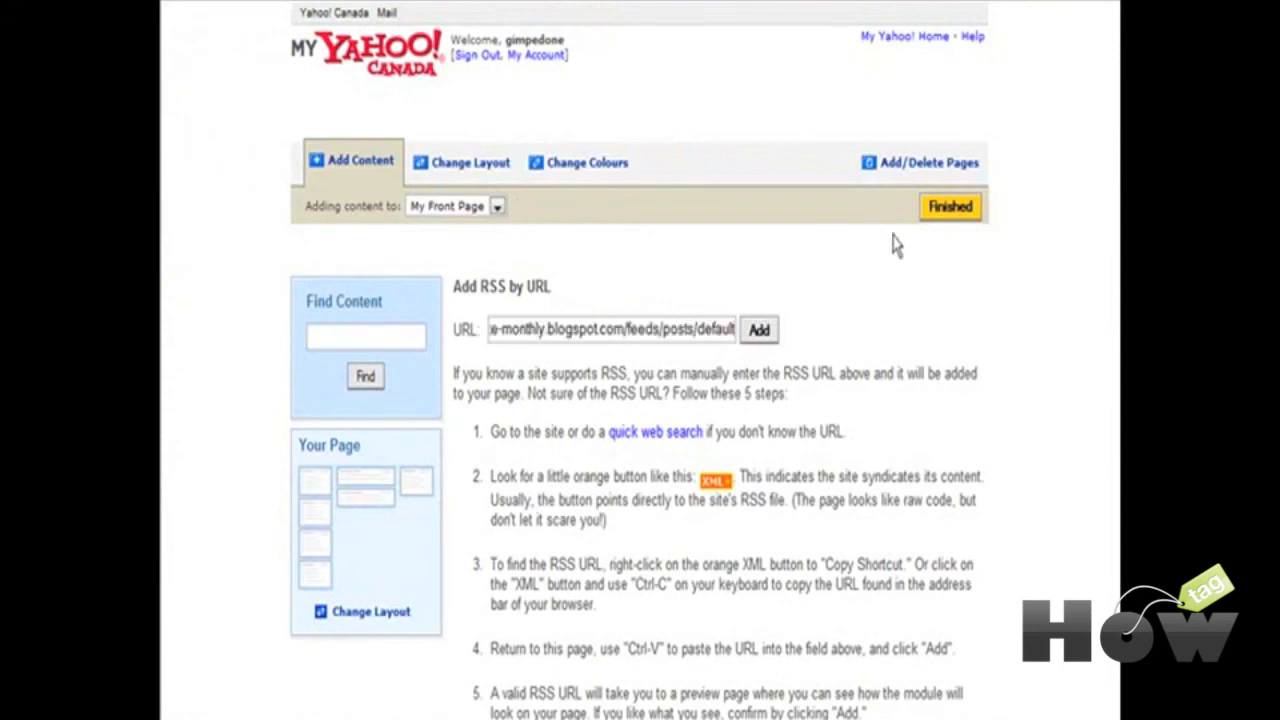
pyautogui.click(759, 330)
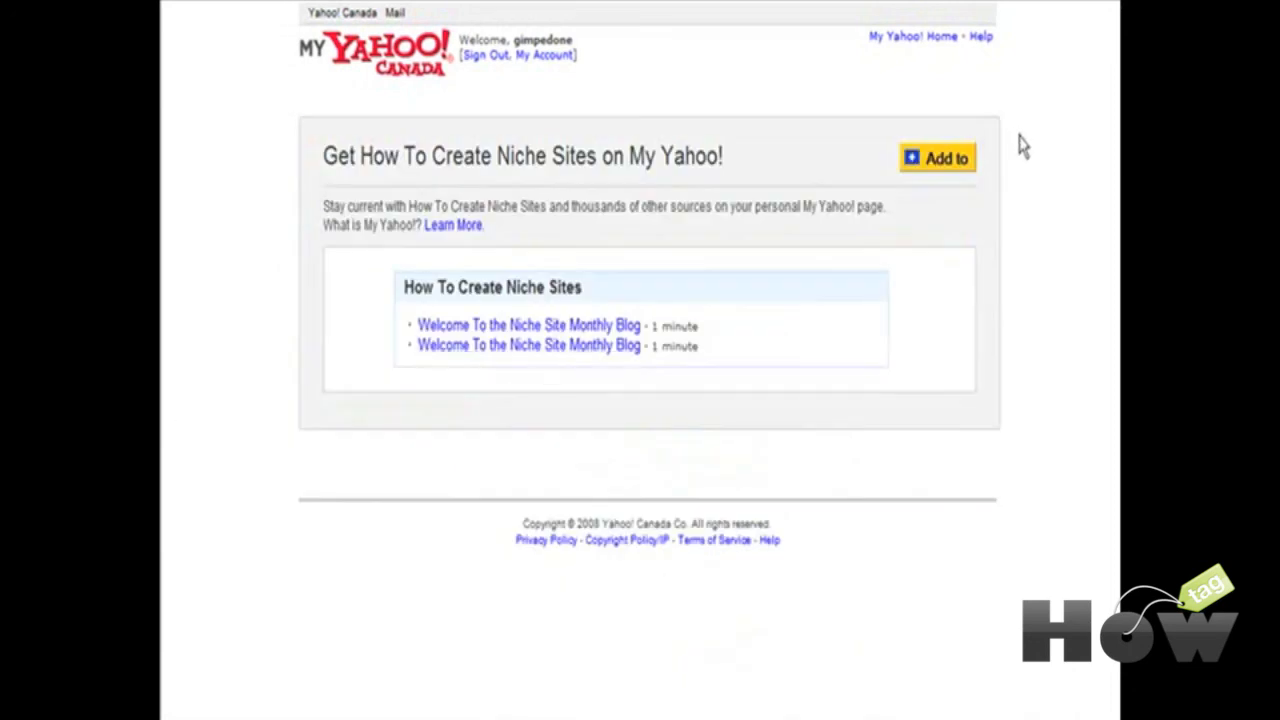
pyautogui.click(953, 163)
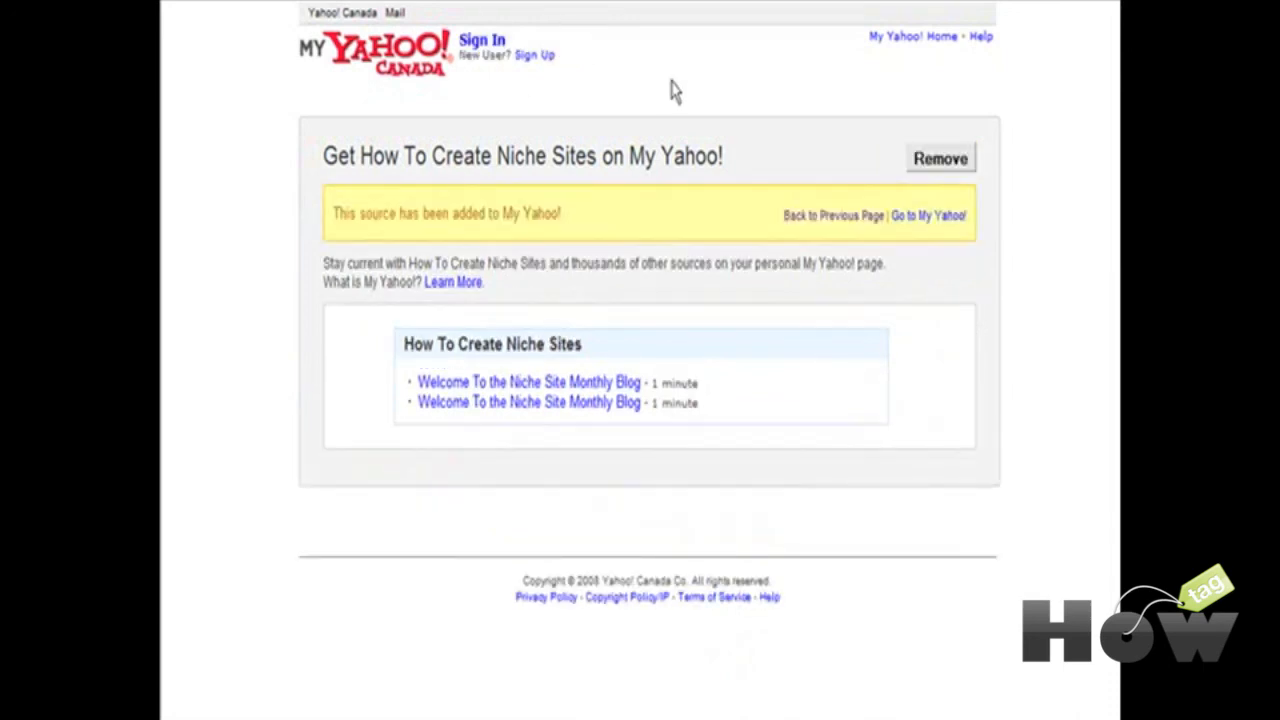
pyautogui.click(436, 70)
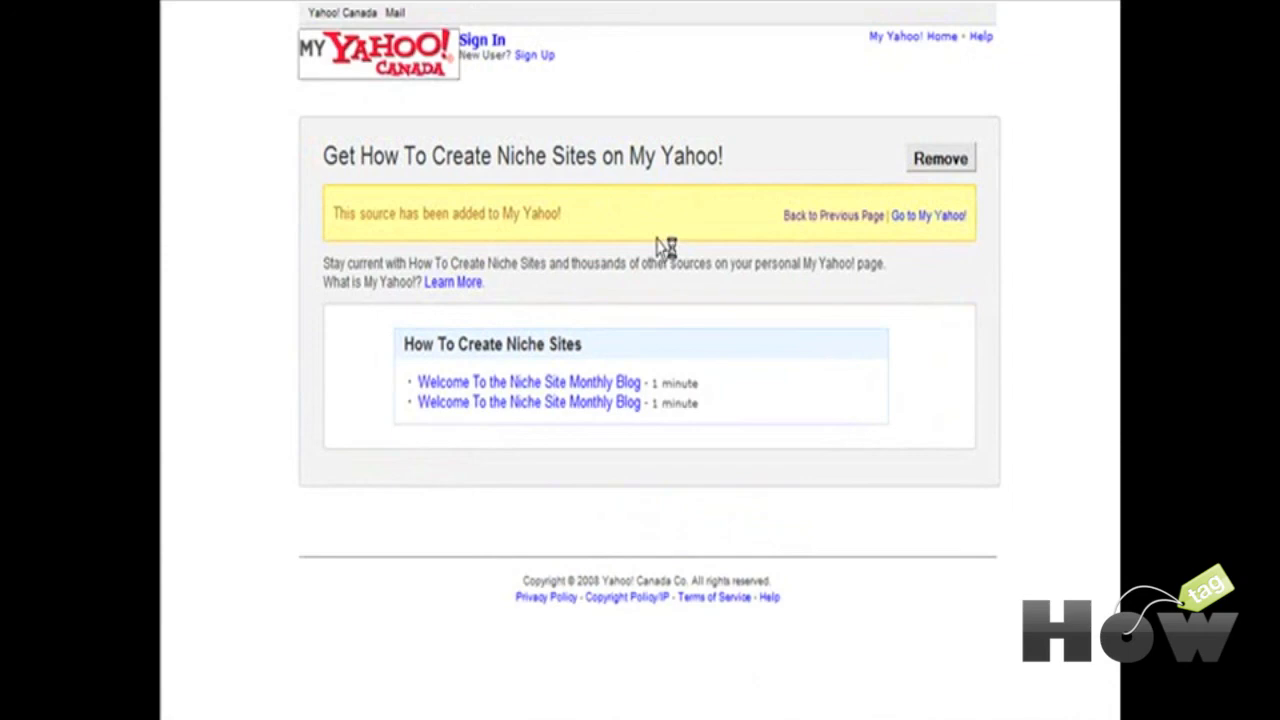
pyautogui.scroll(-3, 748, 278)
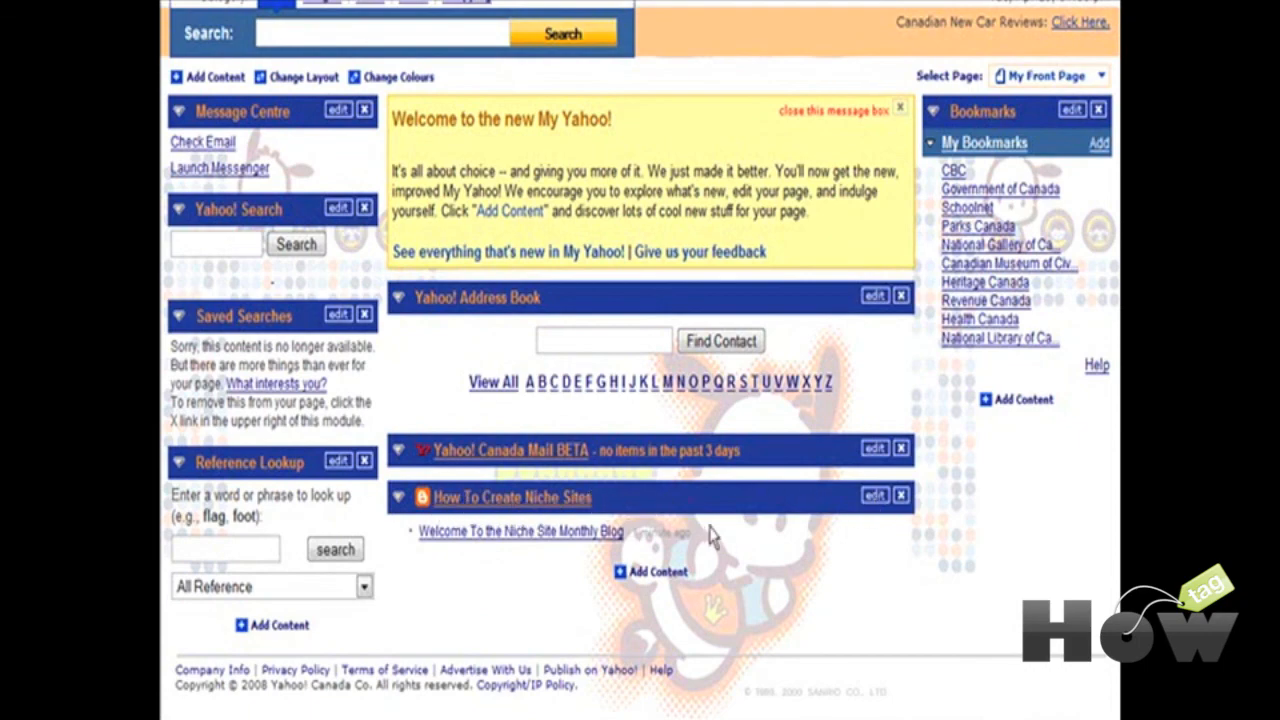
pyautogui.scroll(3, 721, 530)
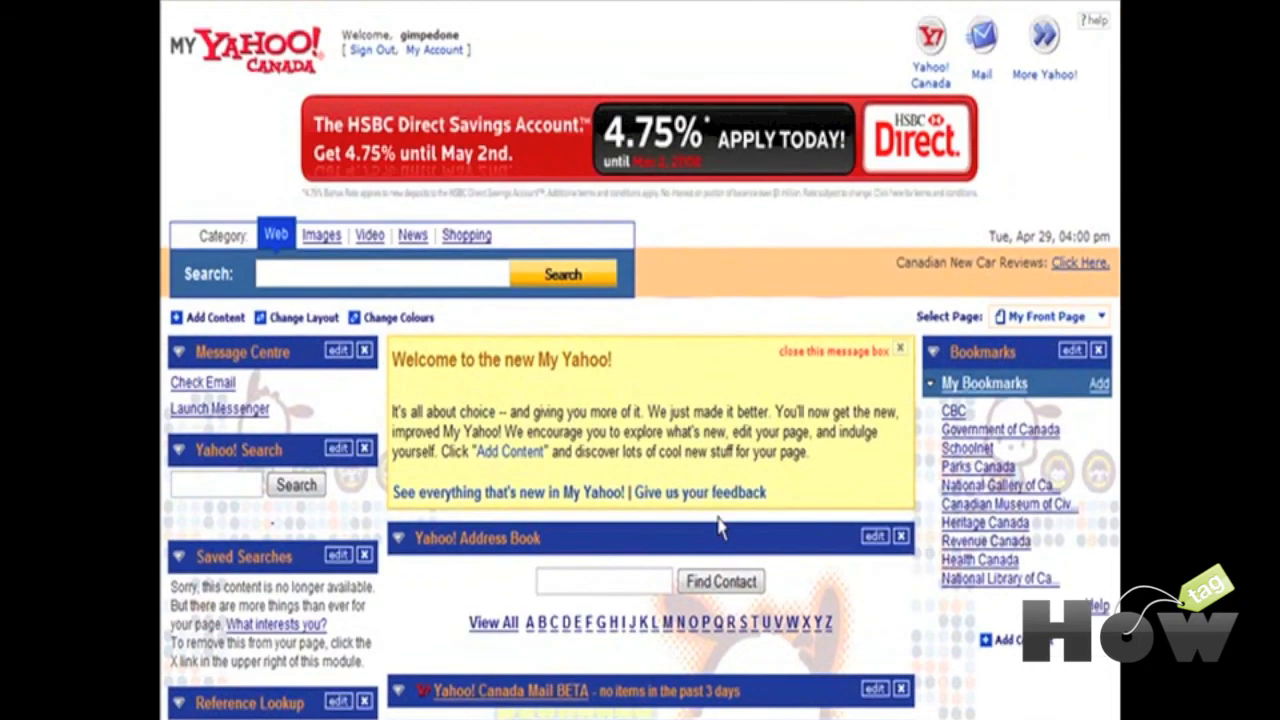